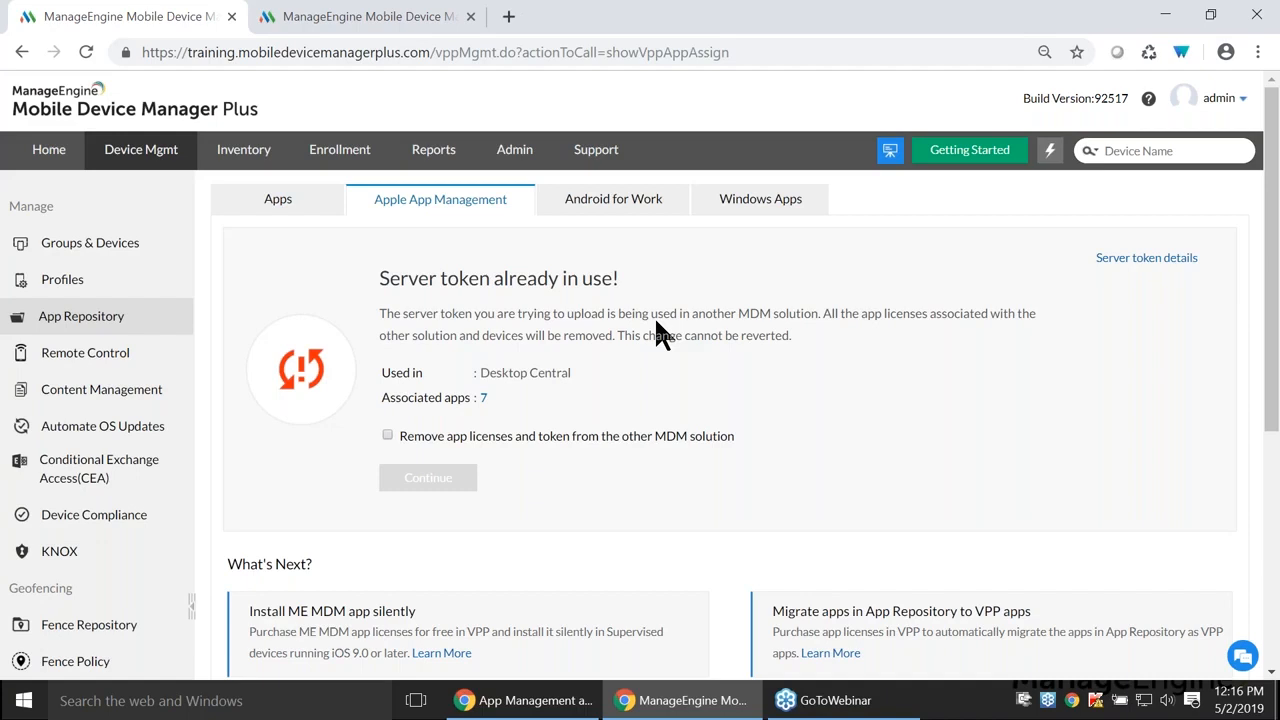
- Take over the server token from Desktop Central, removing its app licenses, so 7/7 apps sync
click(388, 435)
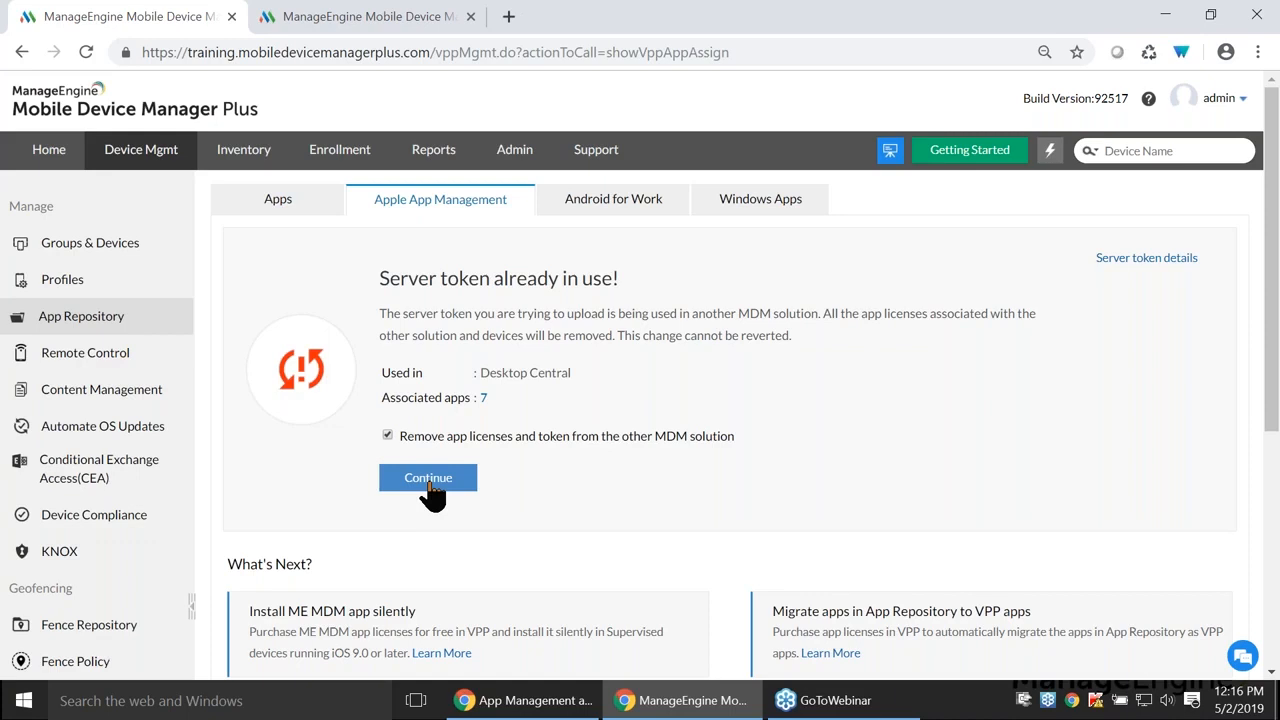
click(432, 490)
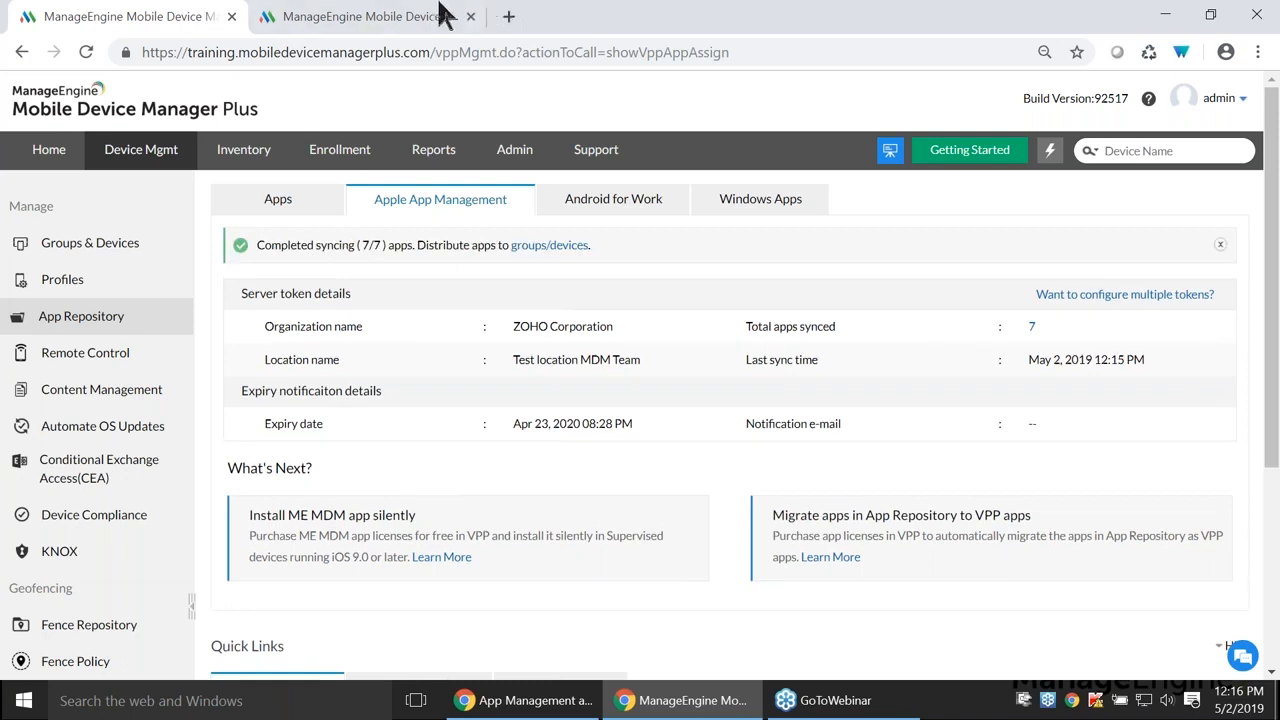
click(400, 14)
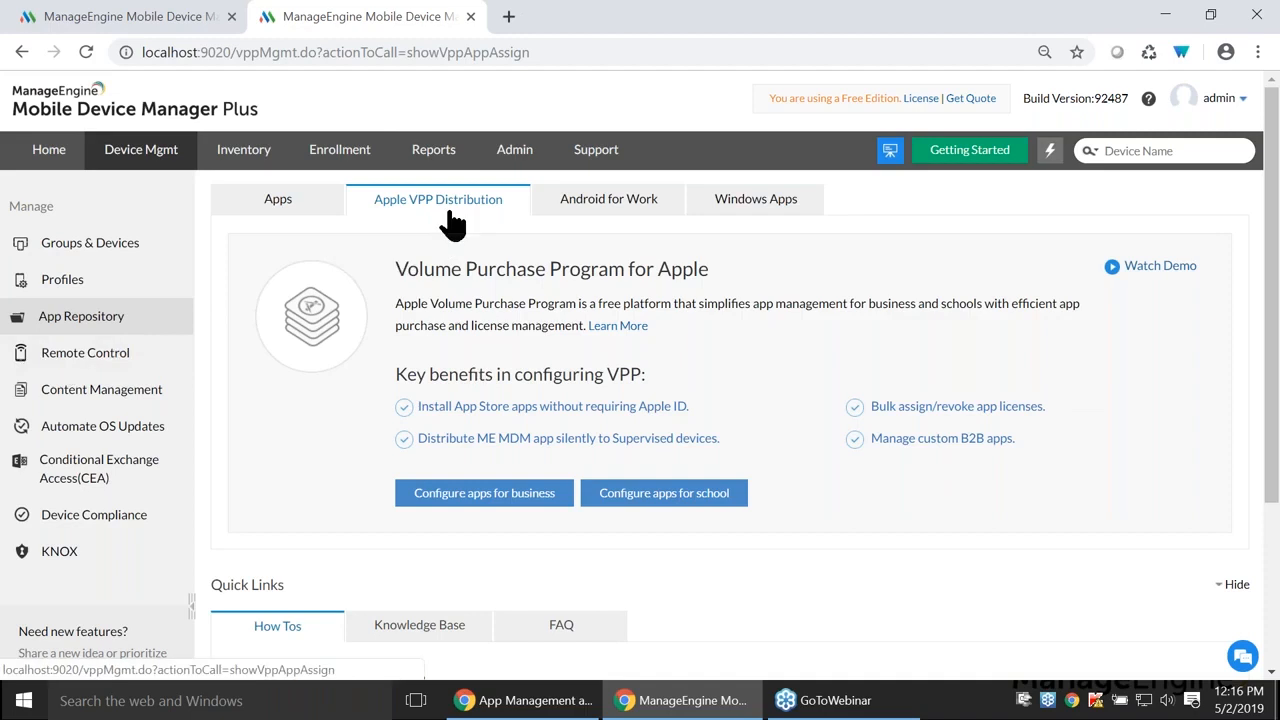
- Attach the sToken server token file under Configure apps for business, then advance the slideshow to Accounts
click(481, 502)
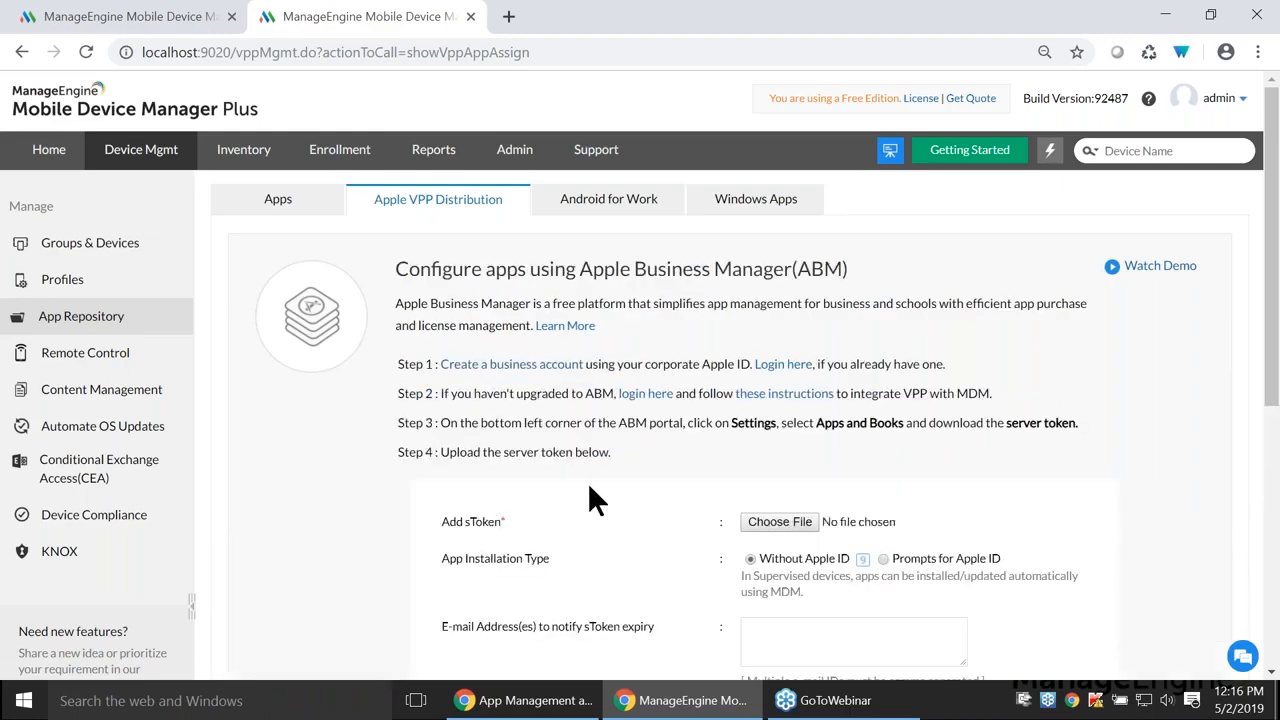
scroll(590, 484, down, 1)
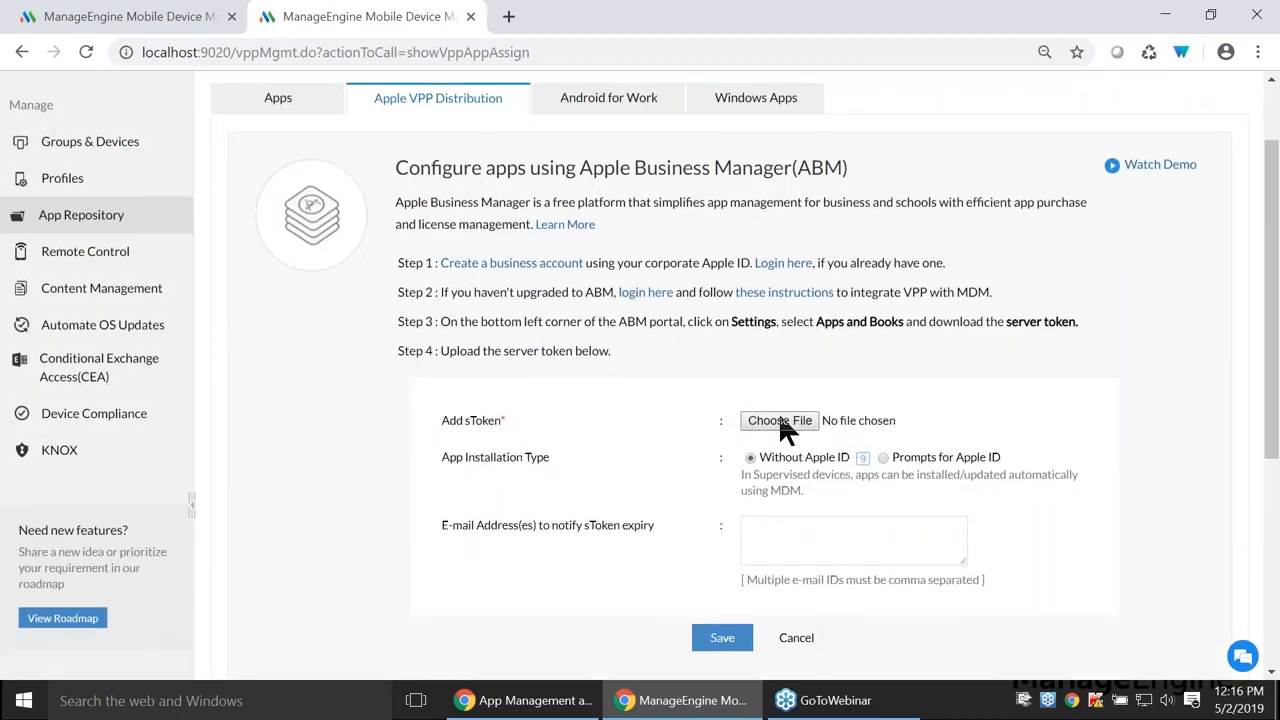
scroll(783, 425, down, 1)
click(797, 320)
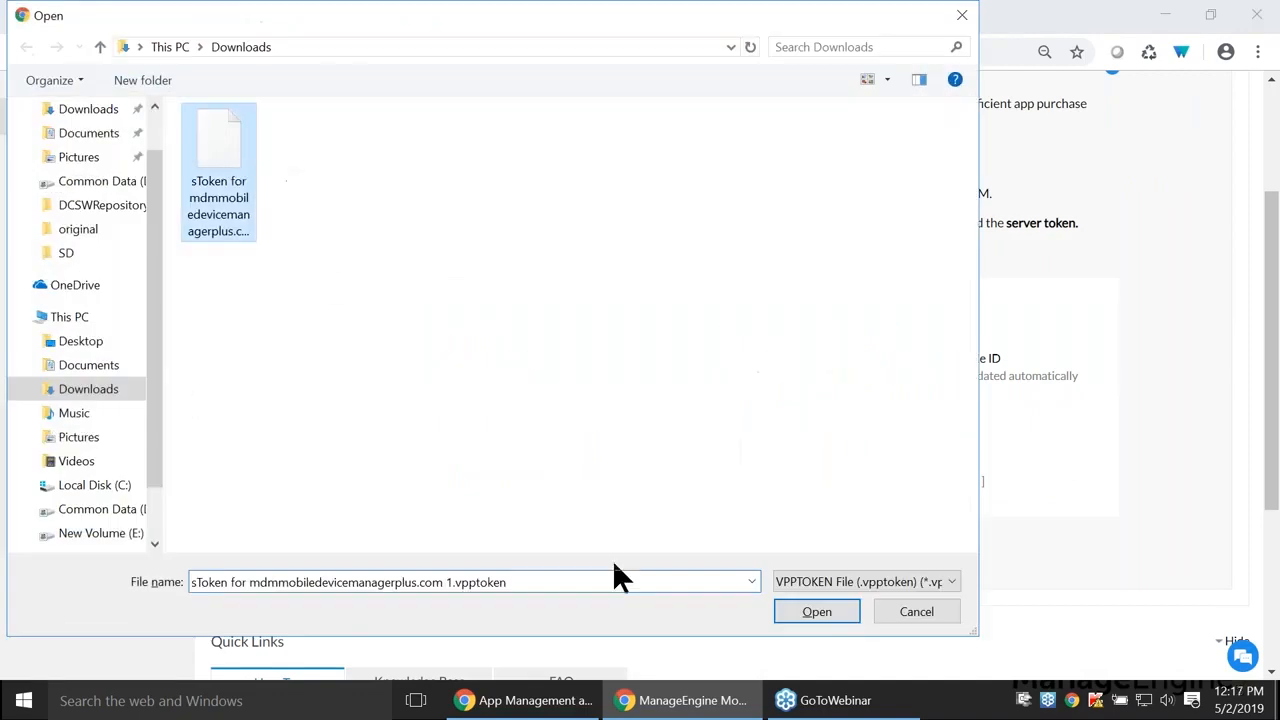
click(822, 610)
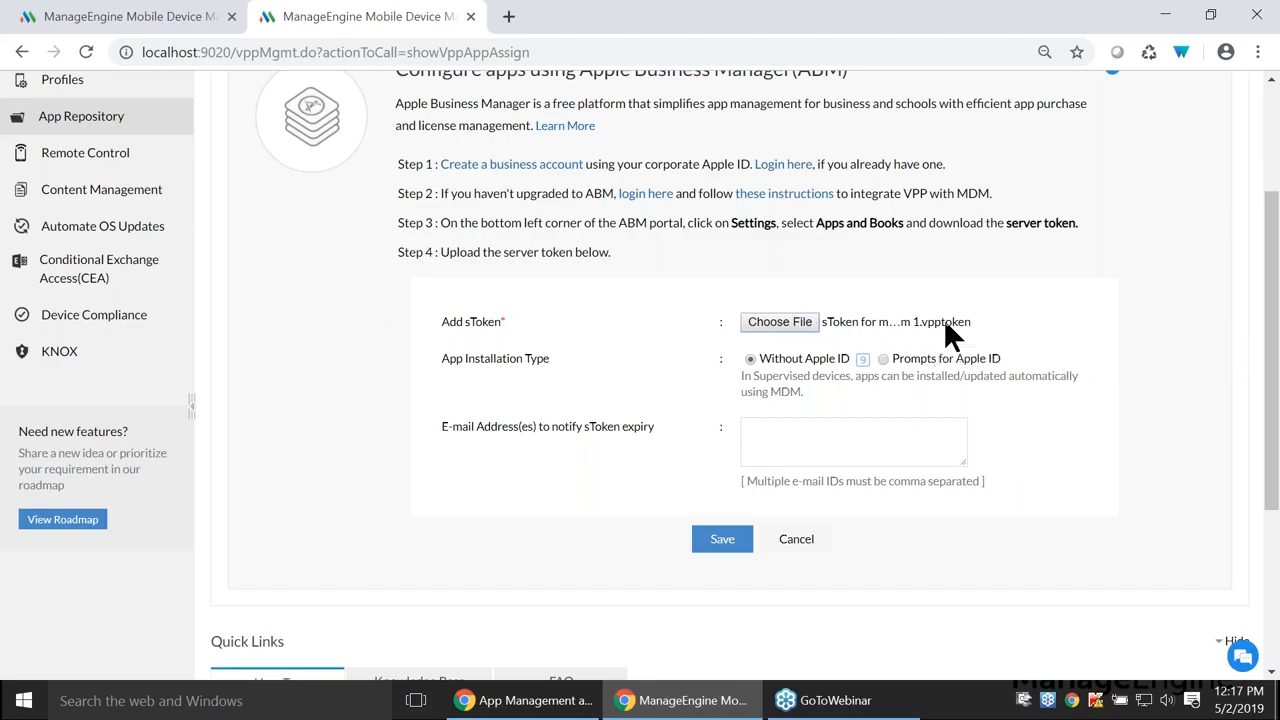
key(alt+Tab)
key(Right)
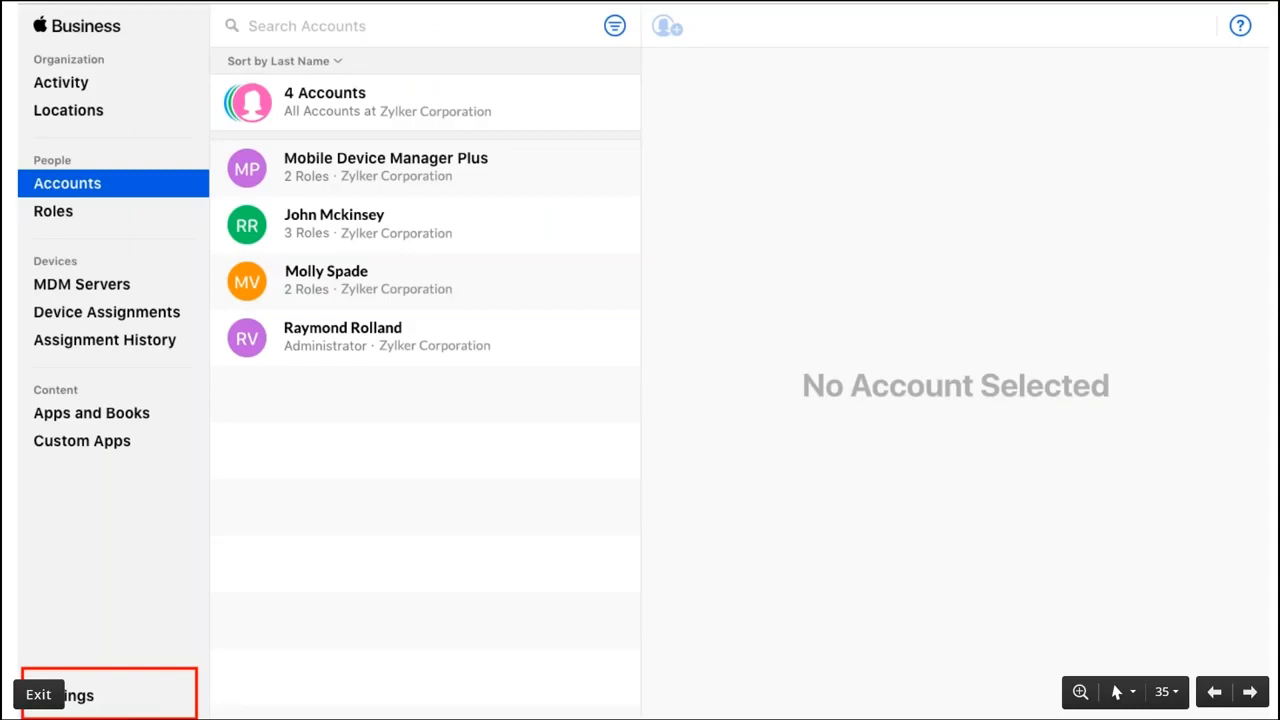
- Step through slides showing Settings > Apps and Books token download and the Zoho CRM search
click(147, 708)
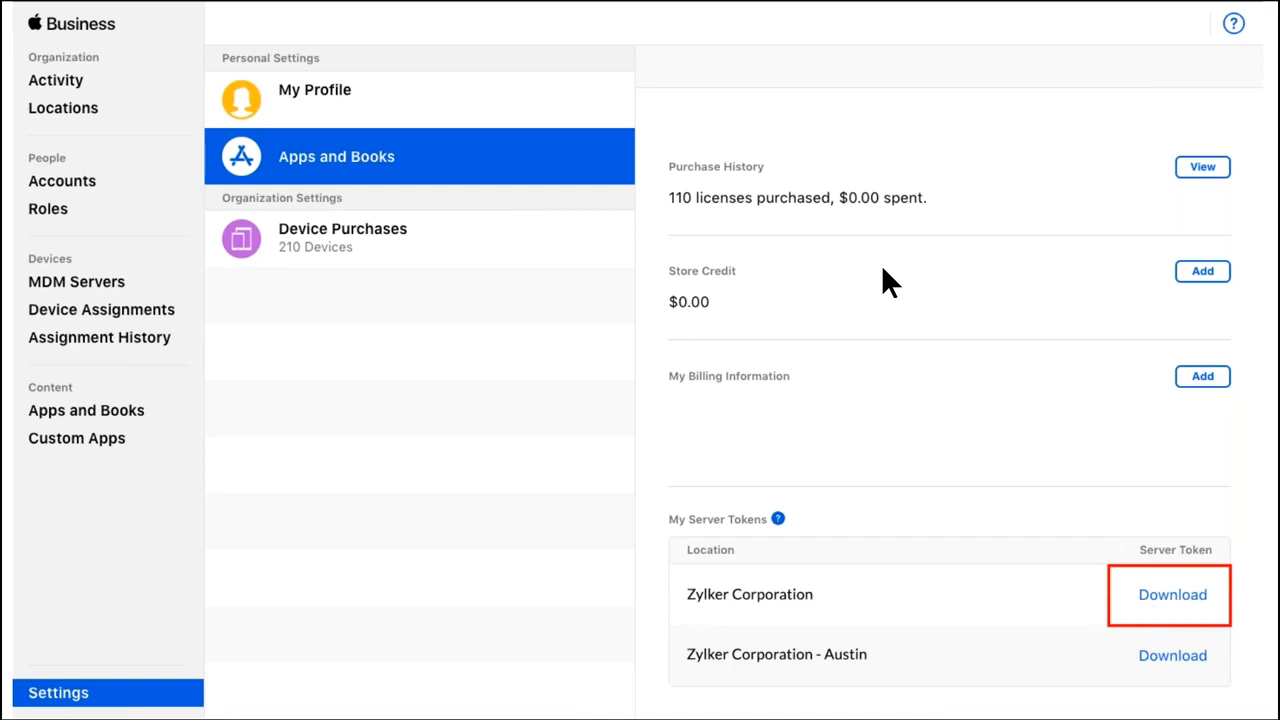
click(1172, 600)
key(alt+Tab)
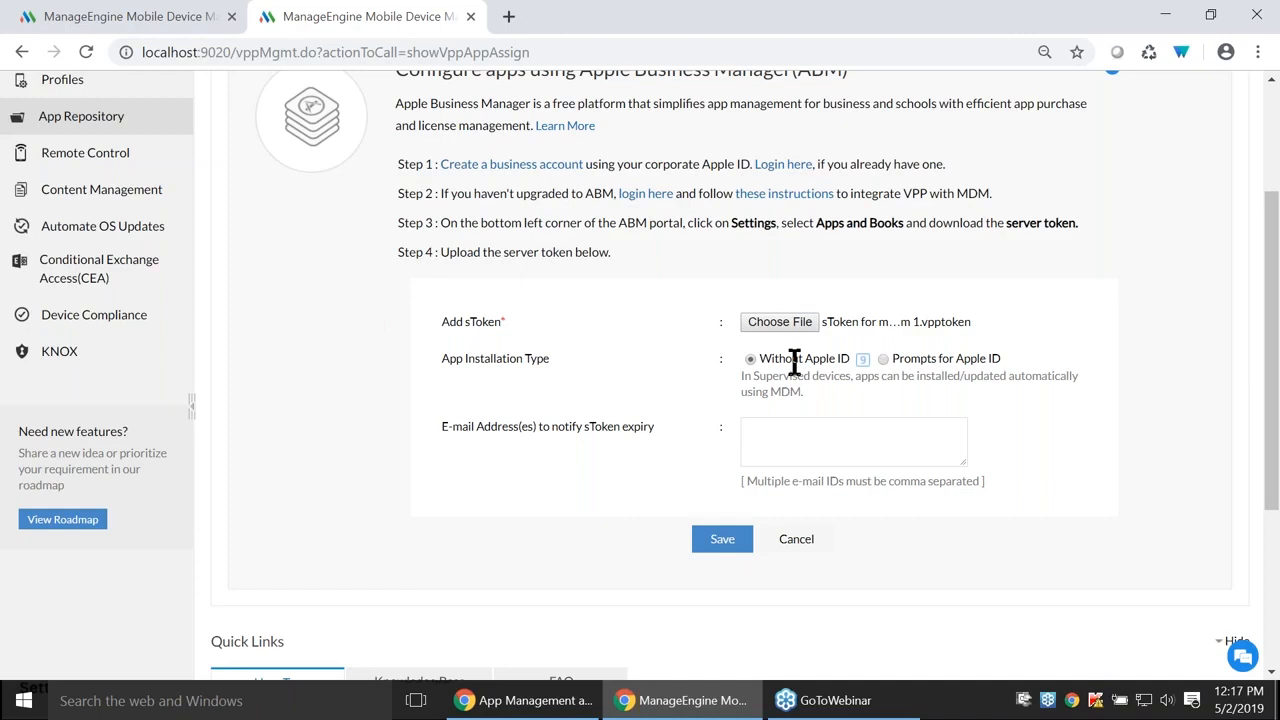
- Focus the expiry e-mail field, then view Test location MDM Team's token details with 7/7 apps synced
click(827, 440)
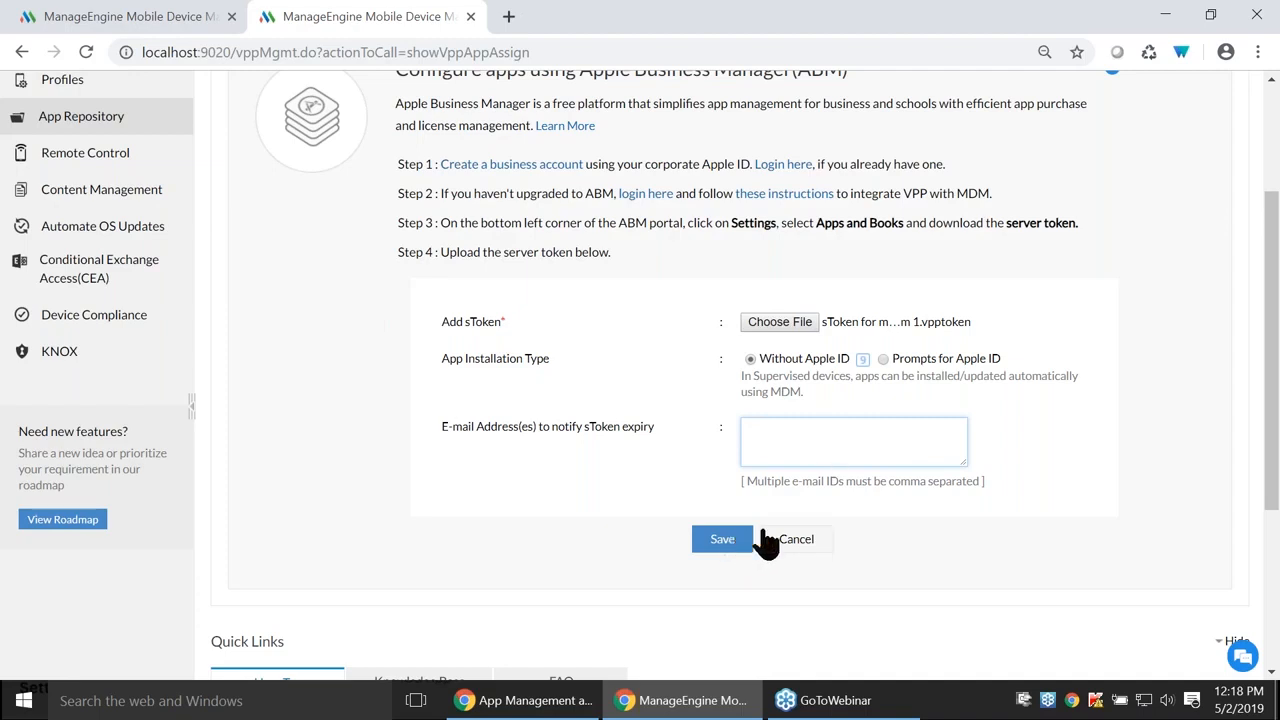
click(106, 15)
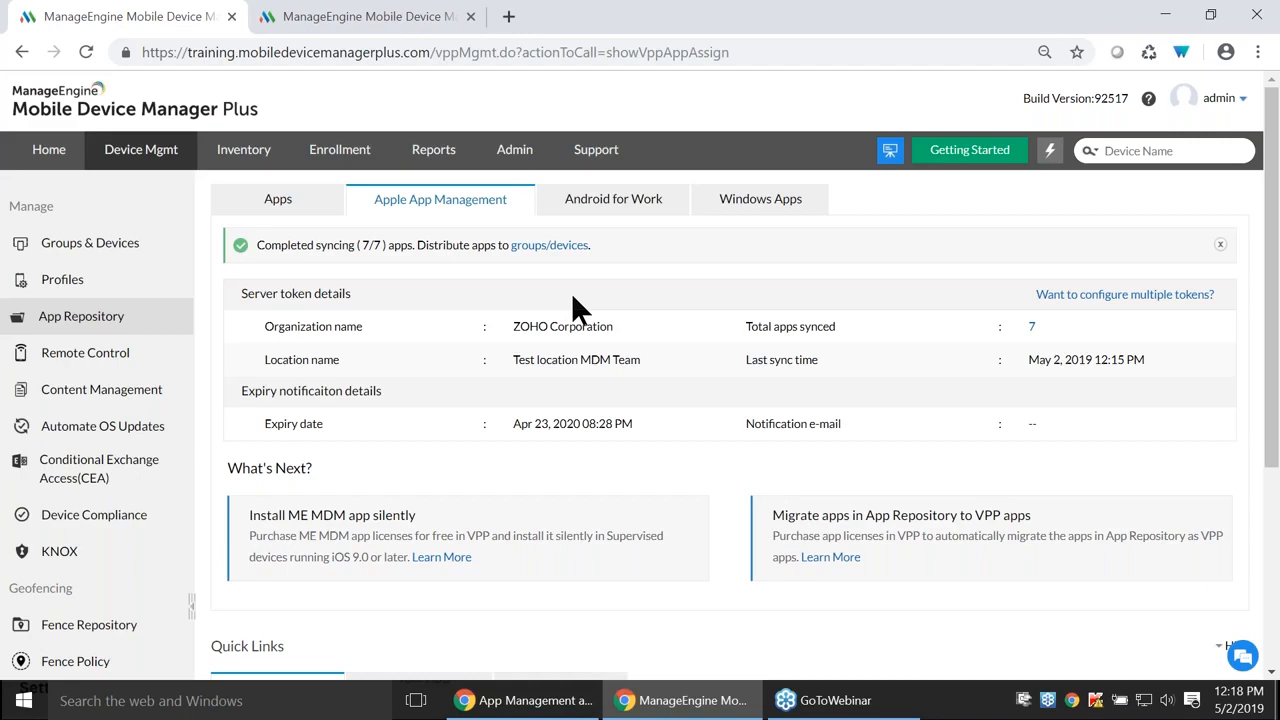
key(super+Tab)
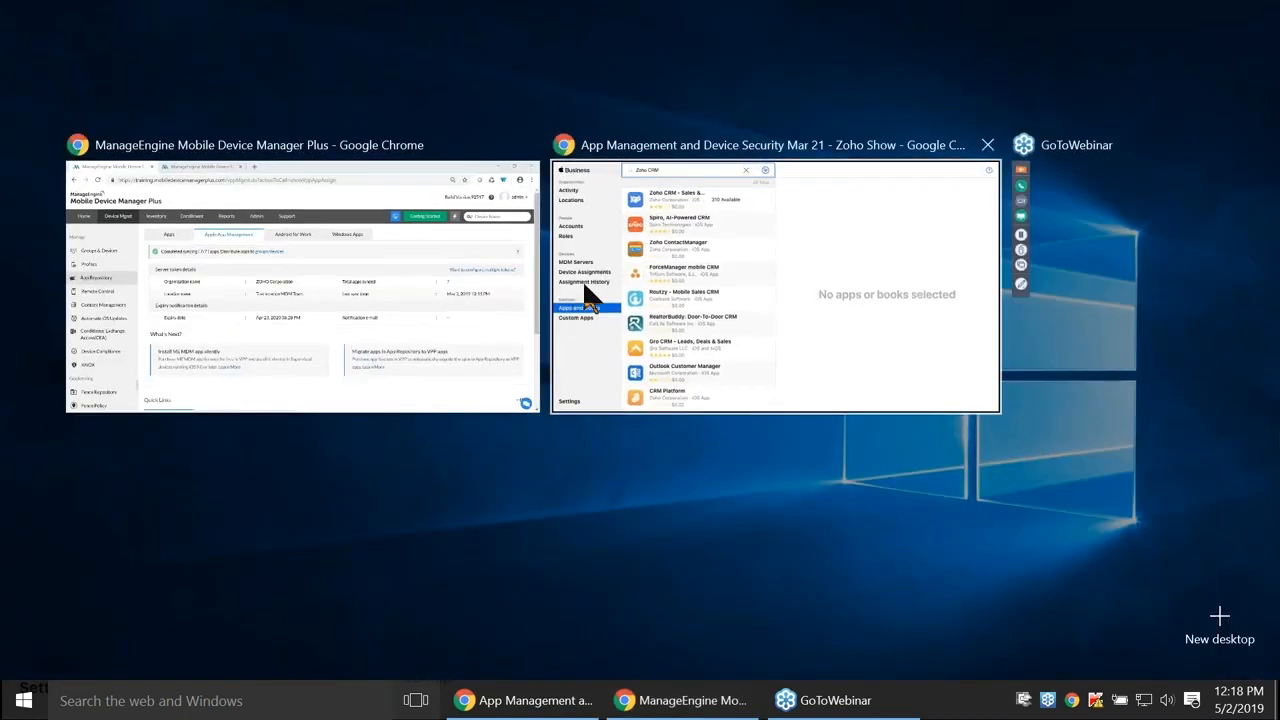
- Present the Zoho CRM license details slide, then open the App Repository's Apps tab in MDM
click(670, 278)
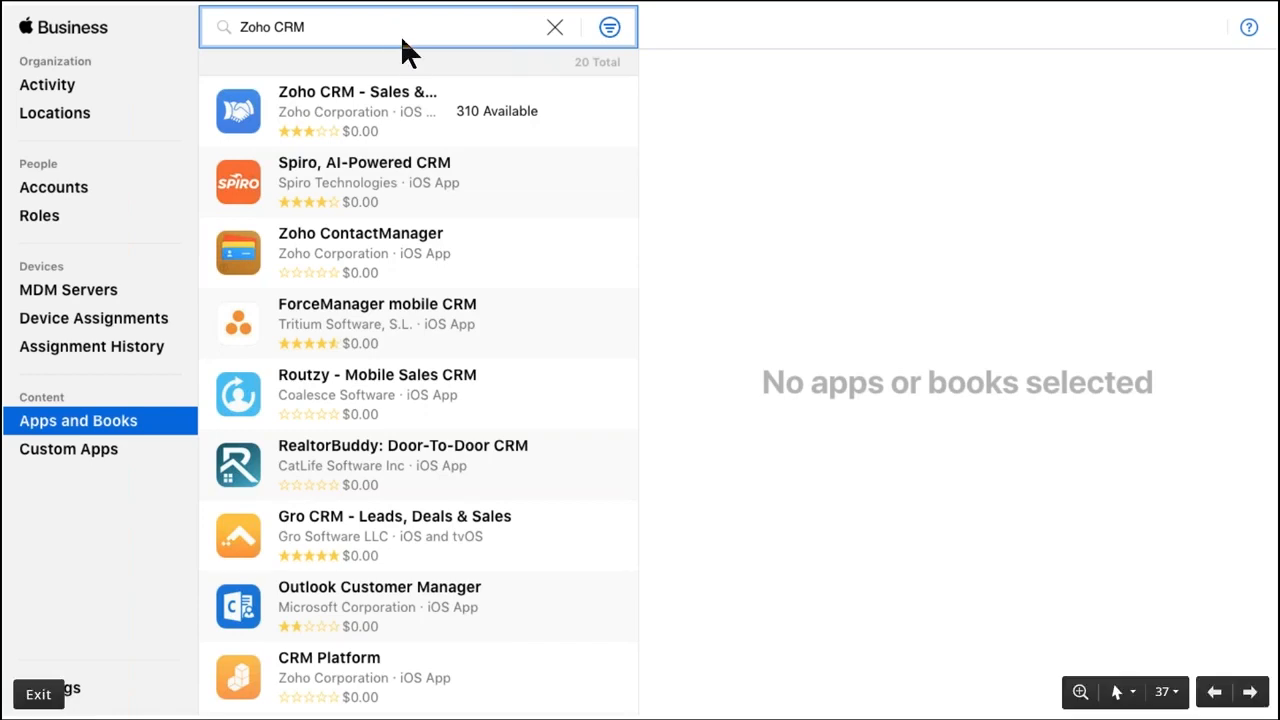
click(372, 120)
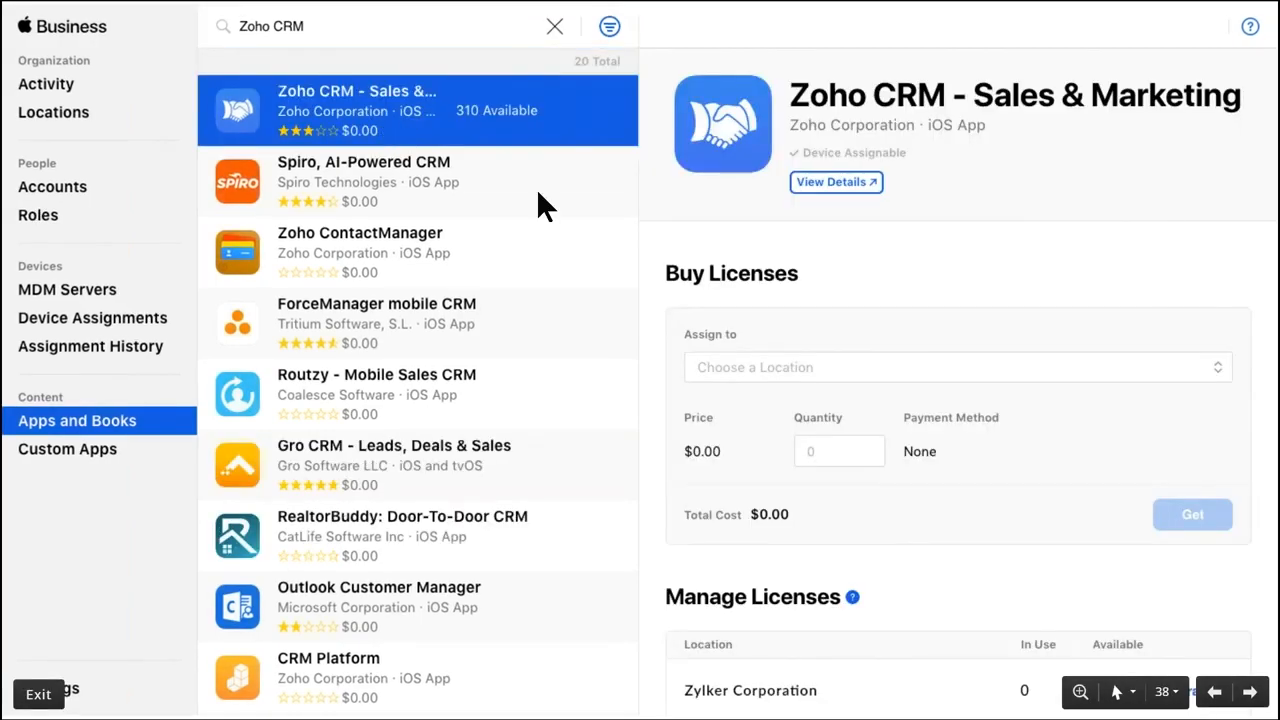
click(871, 148)
key(Left)
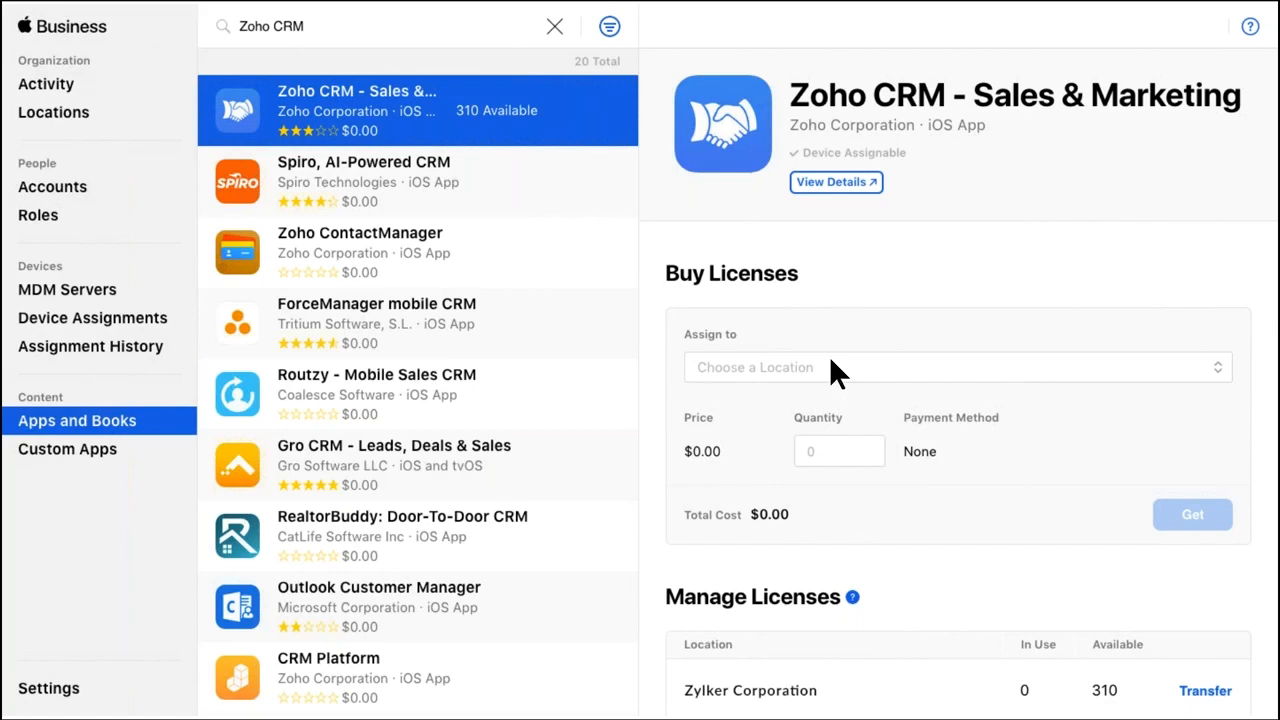
key(alt+Tab)
click(300, 206)
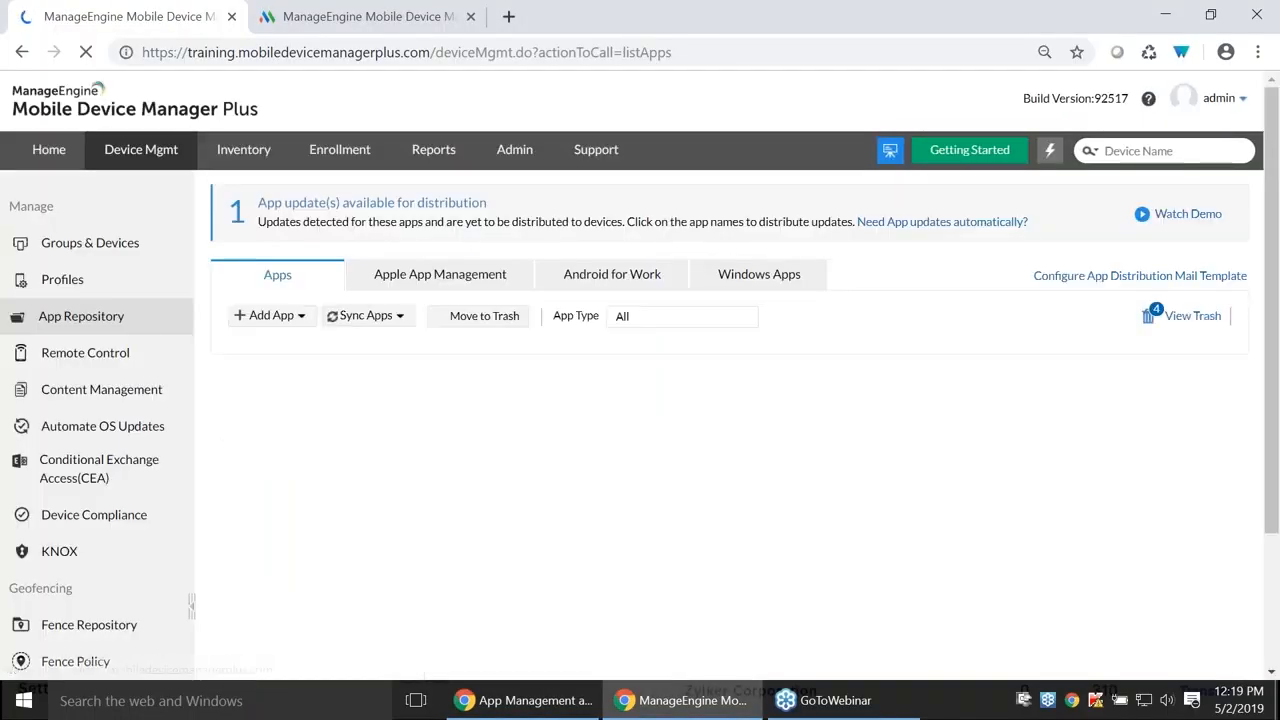
- Open the Sync Apps options and dismiss them without syncing anything
click(365, 316)
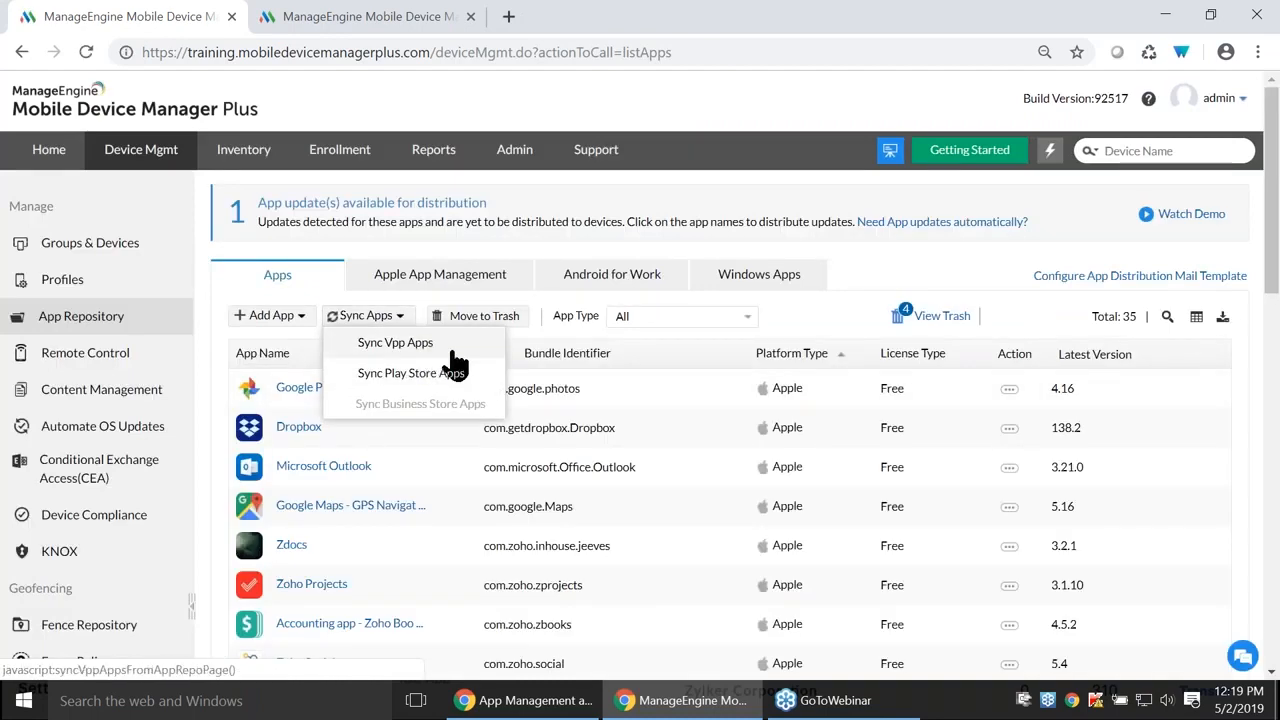
click(626, 346)
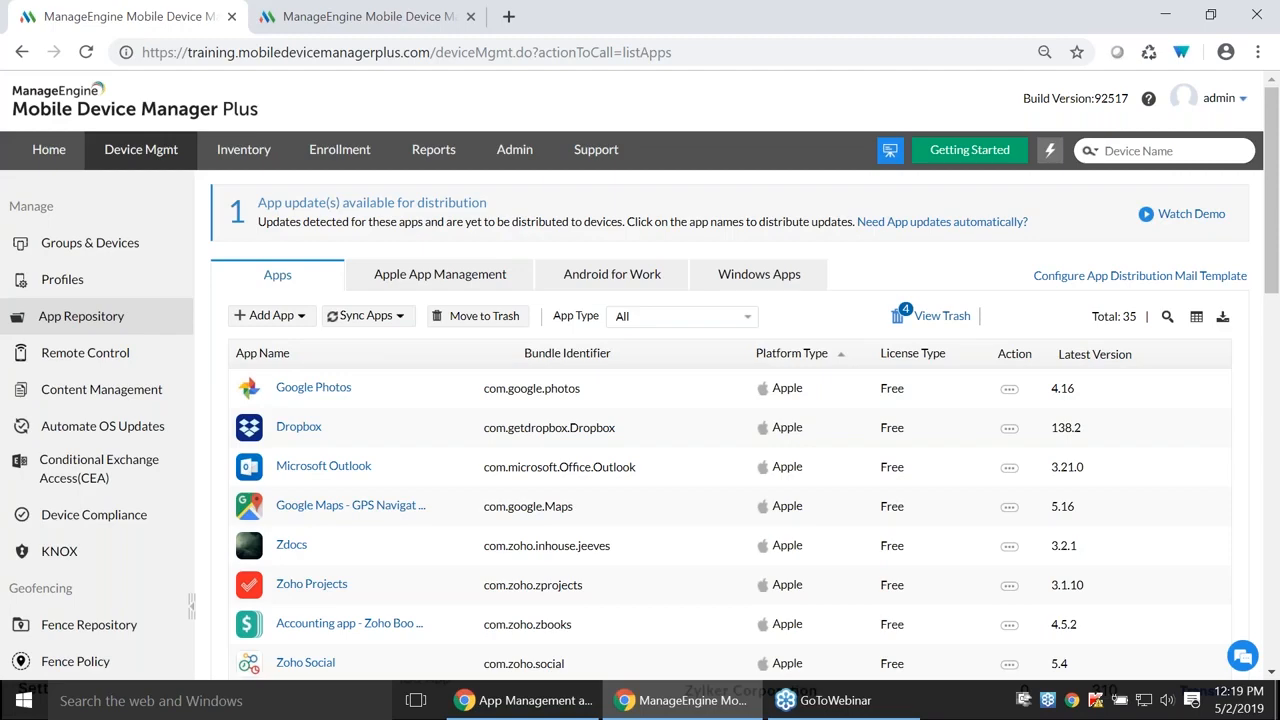
scroll(588, 412, down, 2)
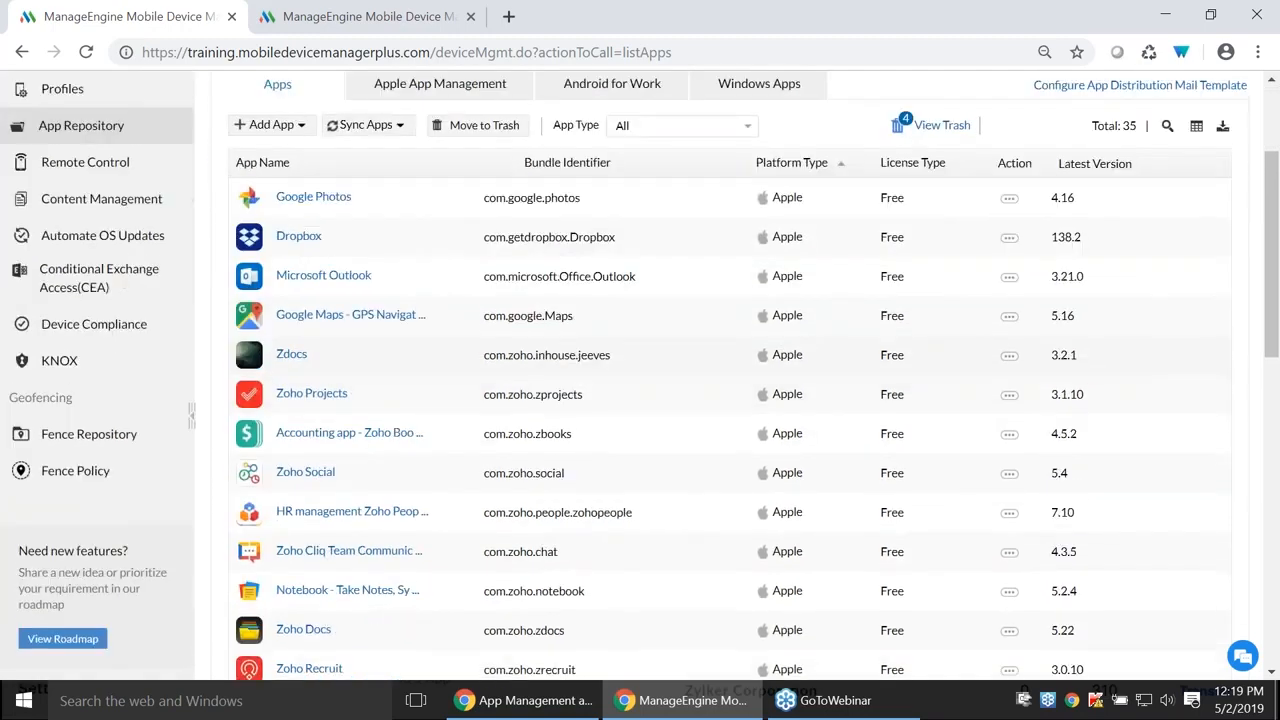
- Filter the app list to Apple Store App and review Dropbox's app details
click(665, 125)
click(660, 151)
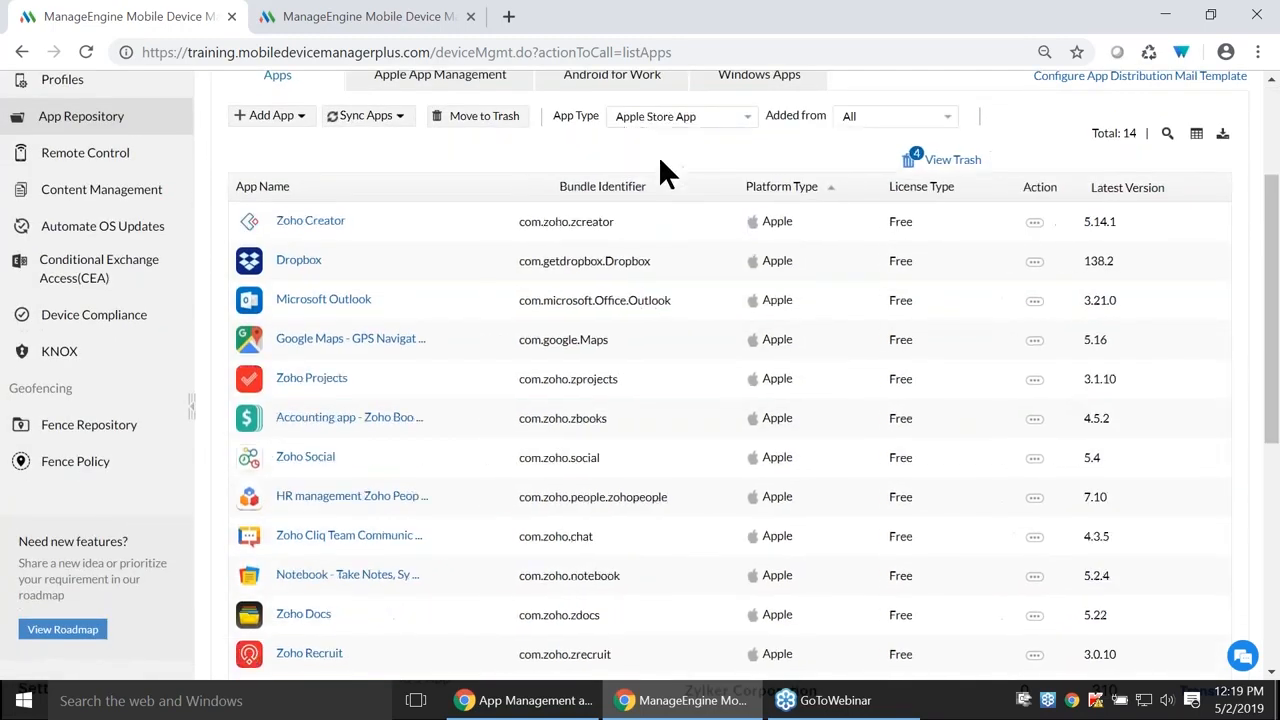
scroll(694, 271, down, 5)
scroll(473, 329, up, 3)
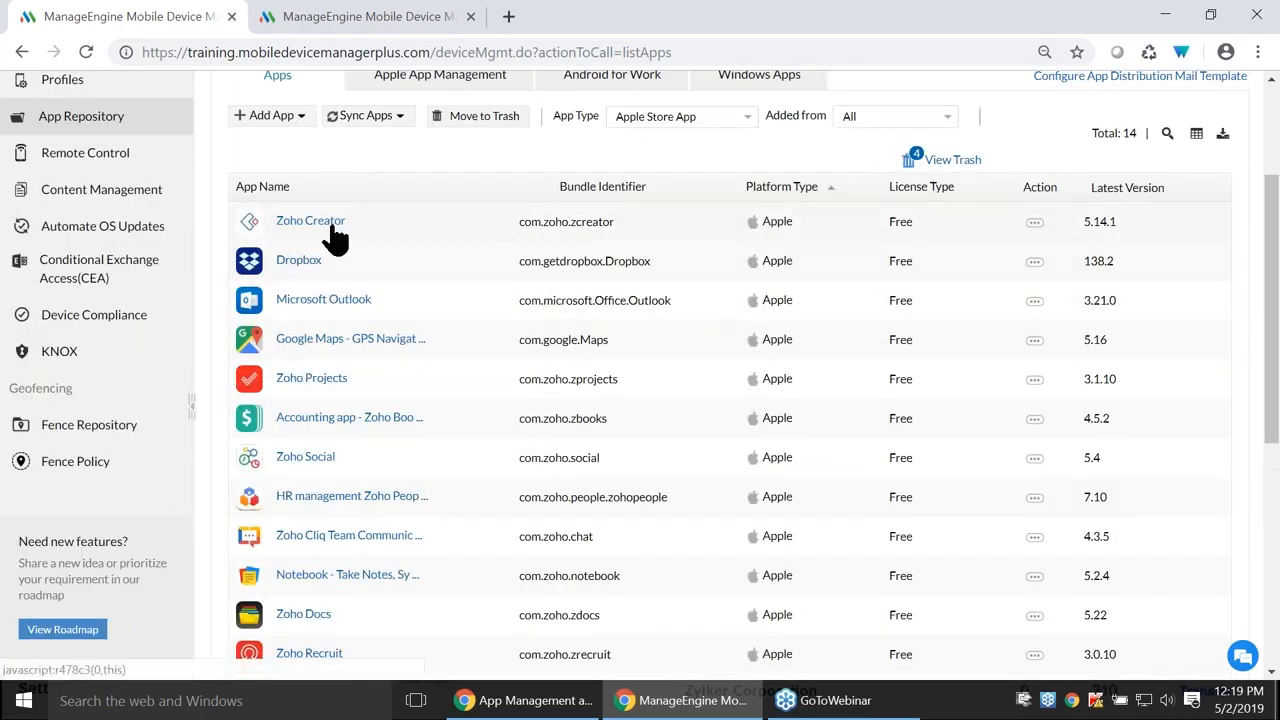
click(312, 264)
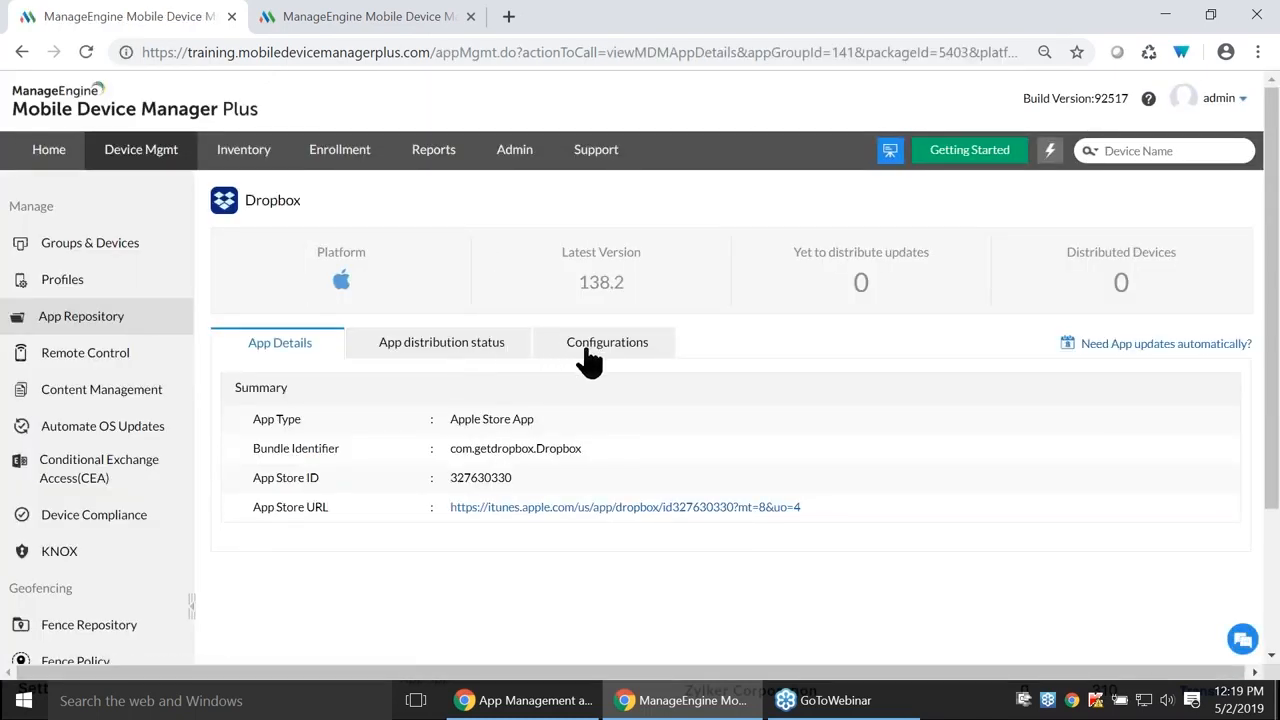
click(130, 245)
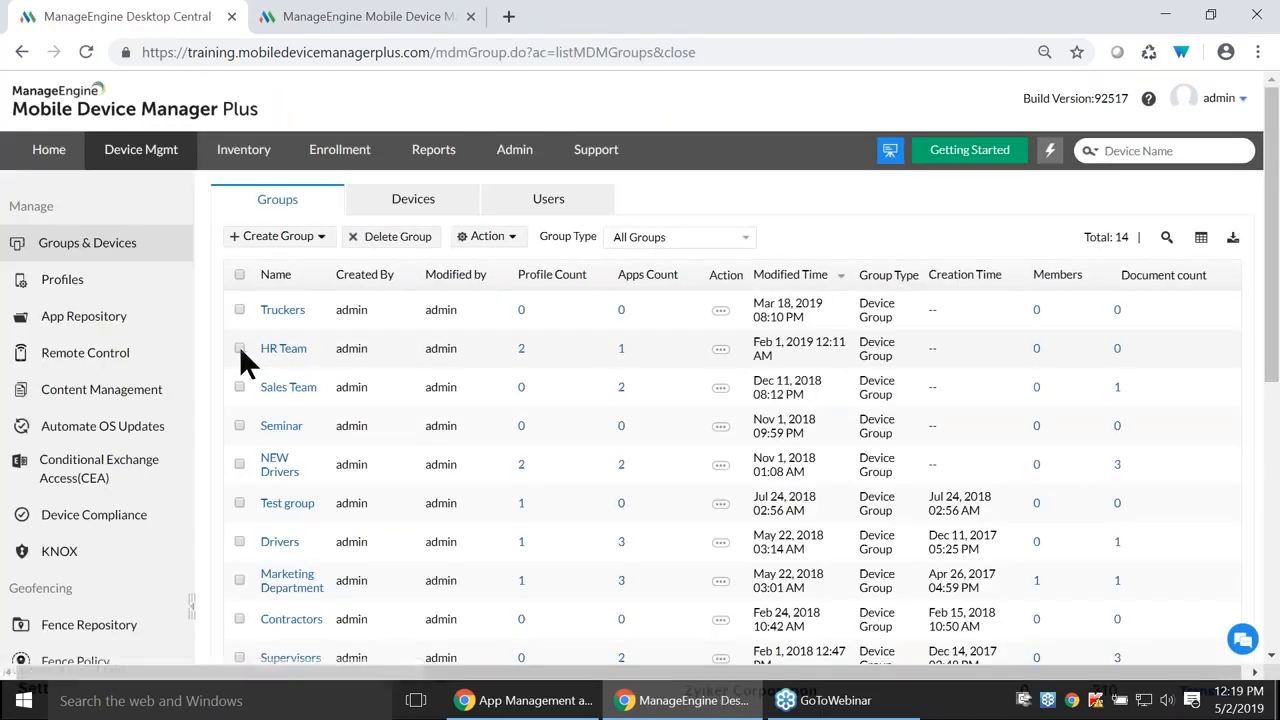
- Distribute the free Apple store app HR management Zoho People to HR Team with silent installation
click(239, 348)
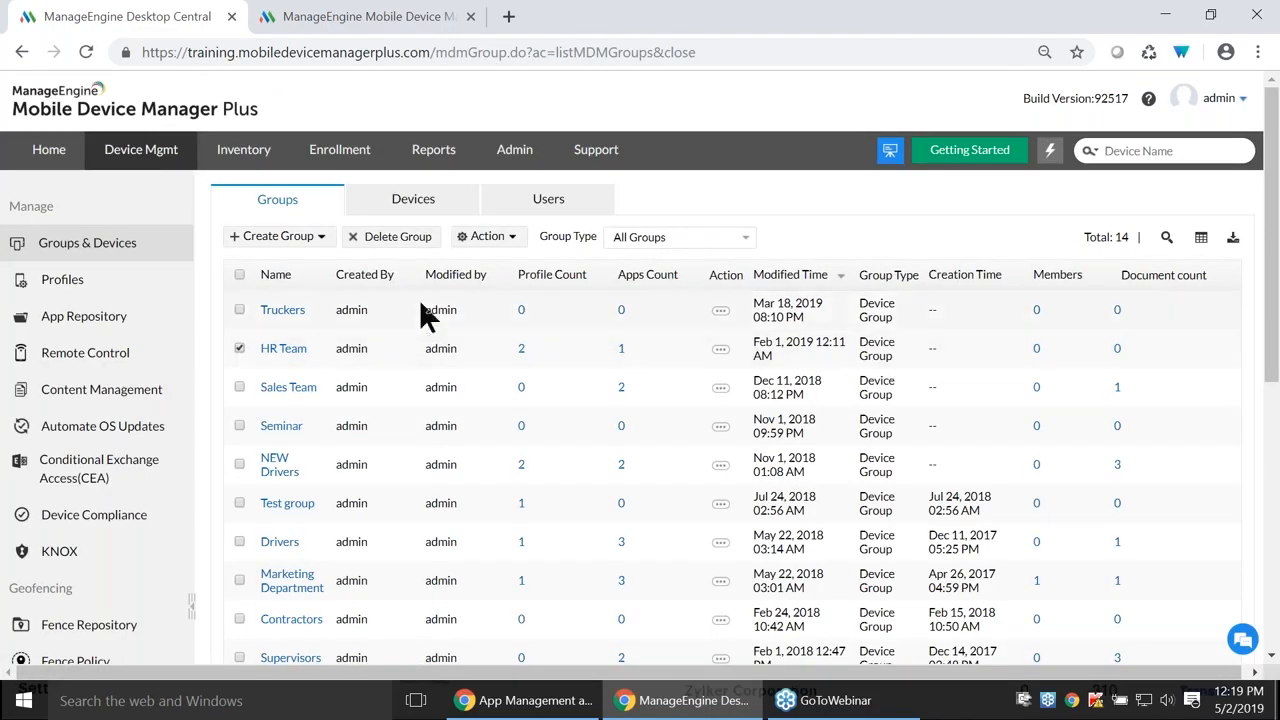
click(490, 237)
click(512, 302)
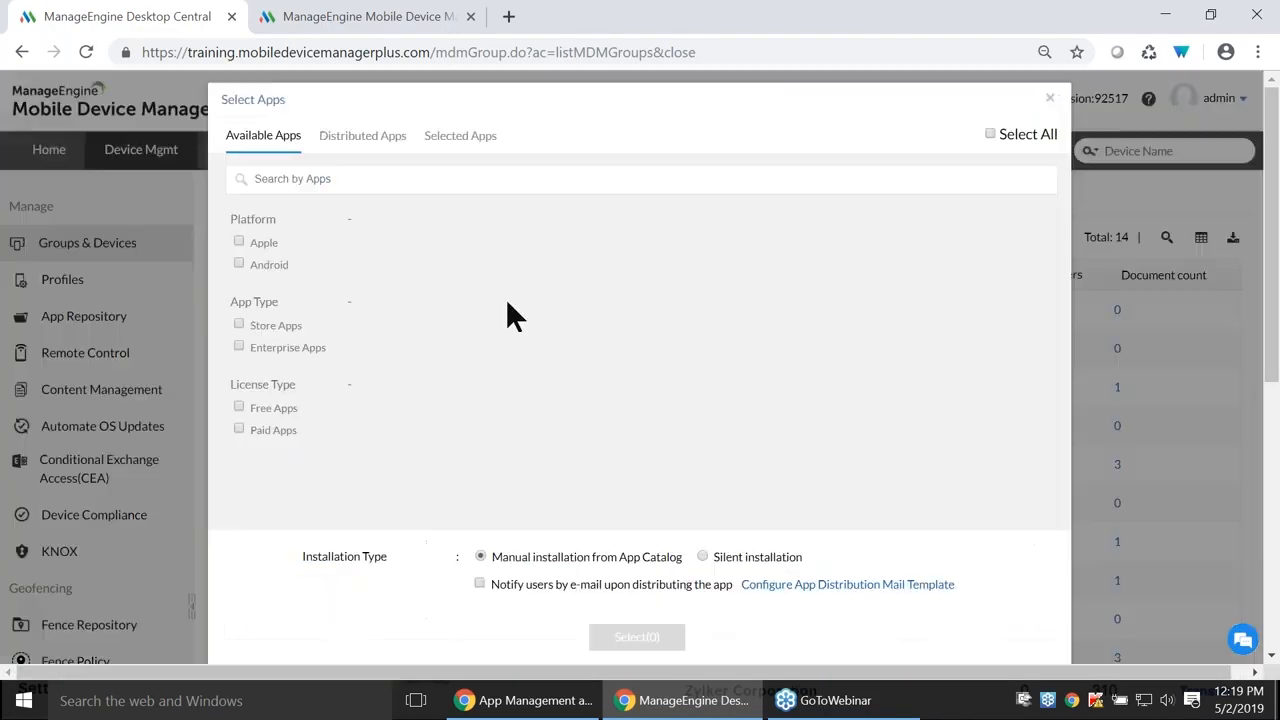
click(239, 242)
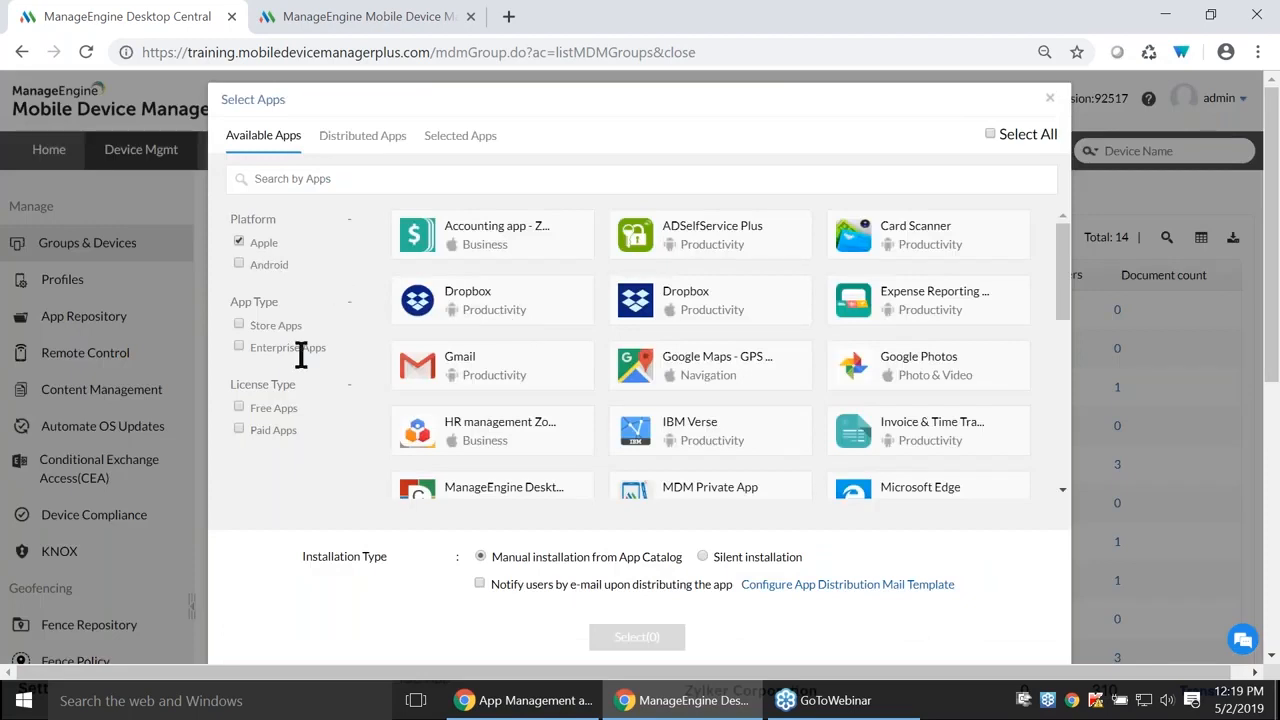
click(238, 324)
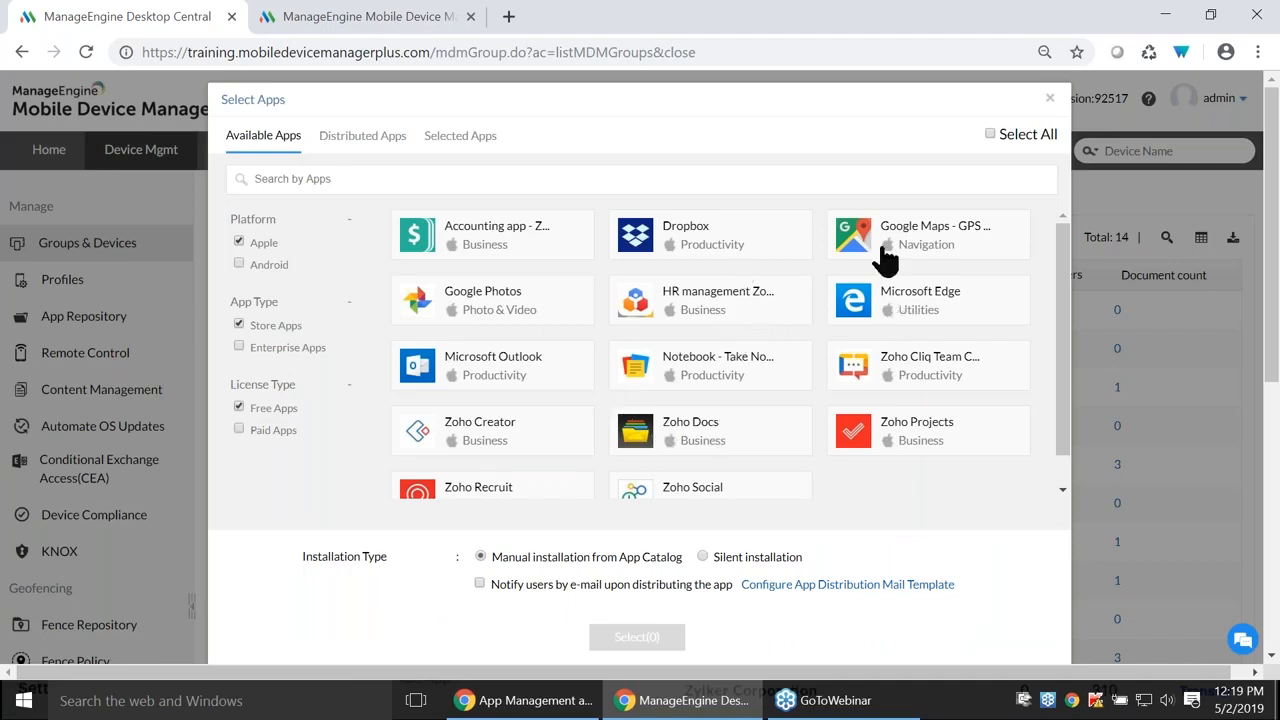
click(718, 312)
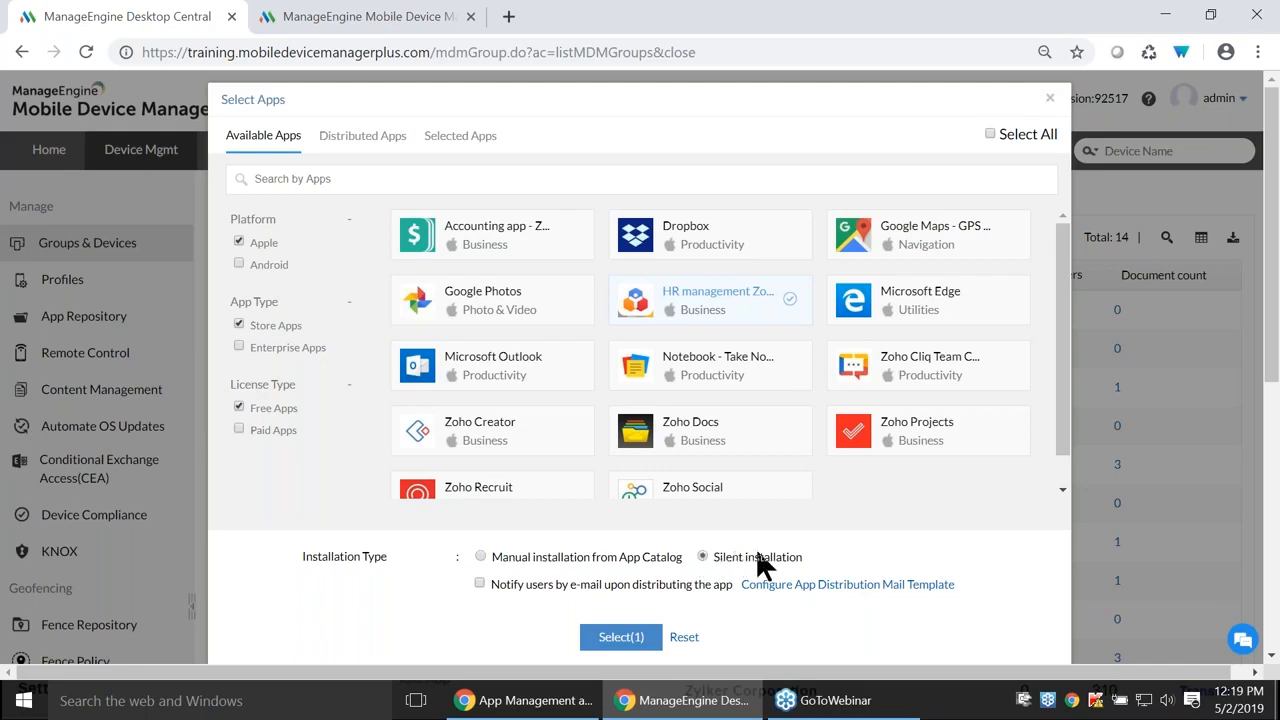
click(624, 638)
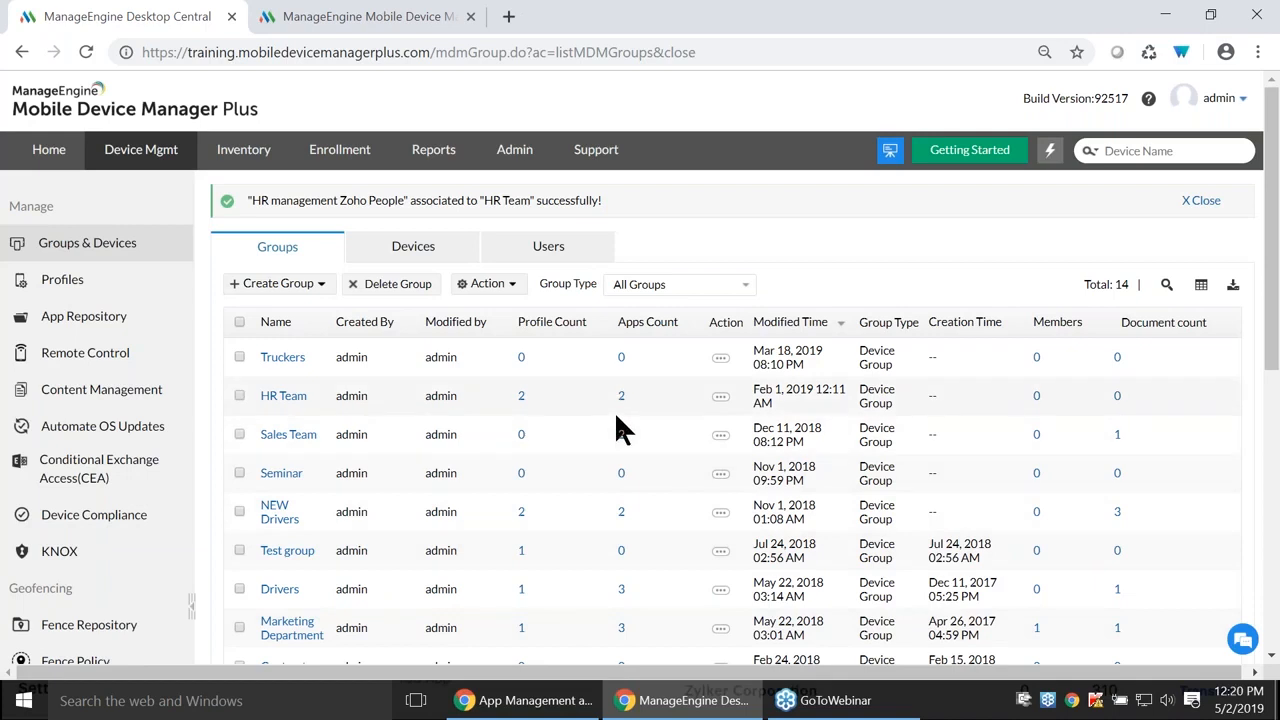
key(alt+Tab)
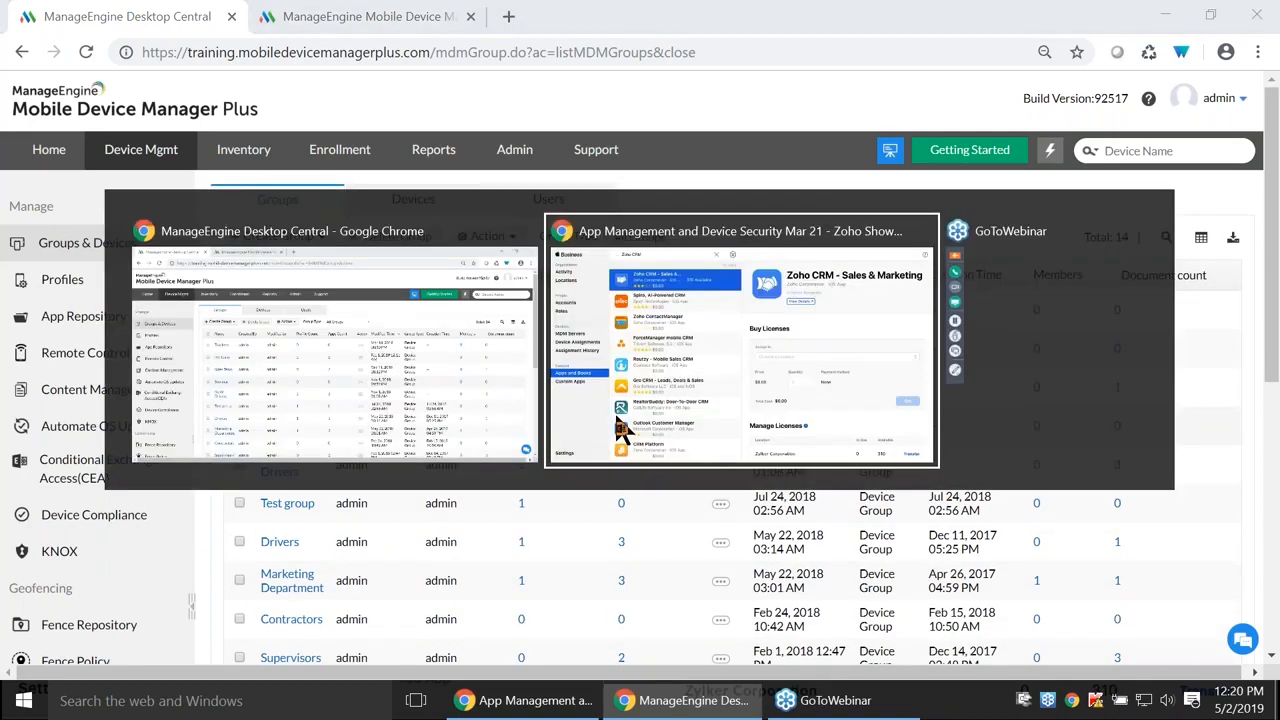
key(Right)
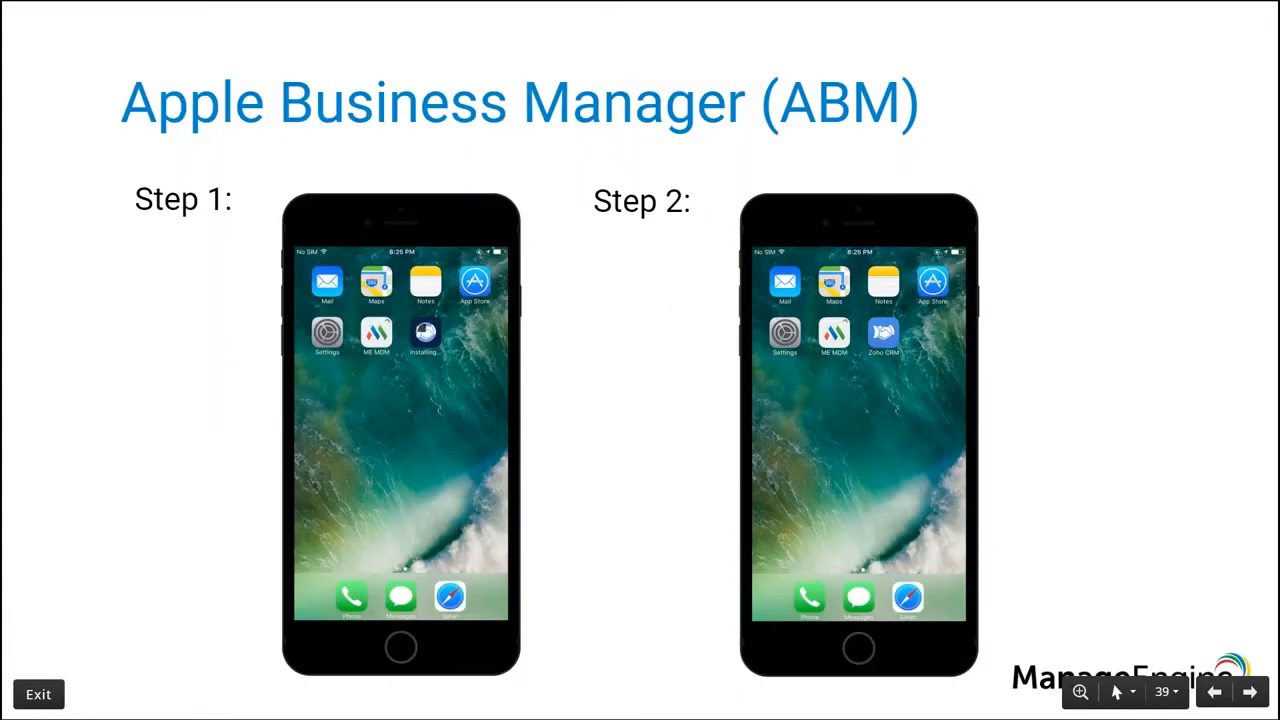
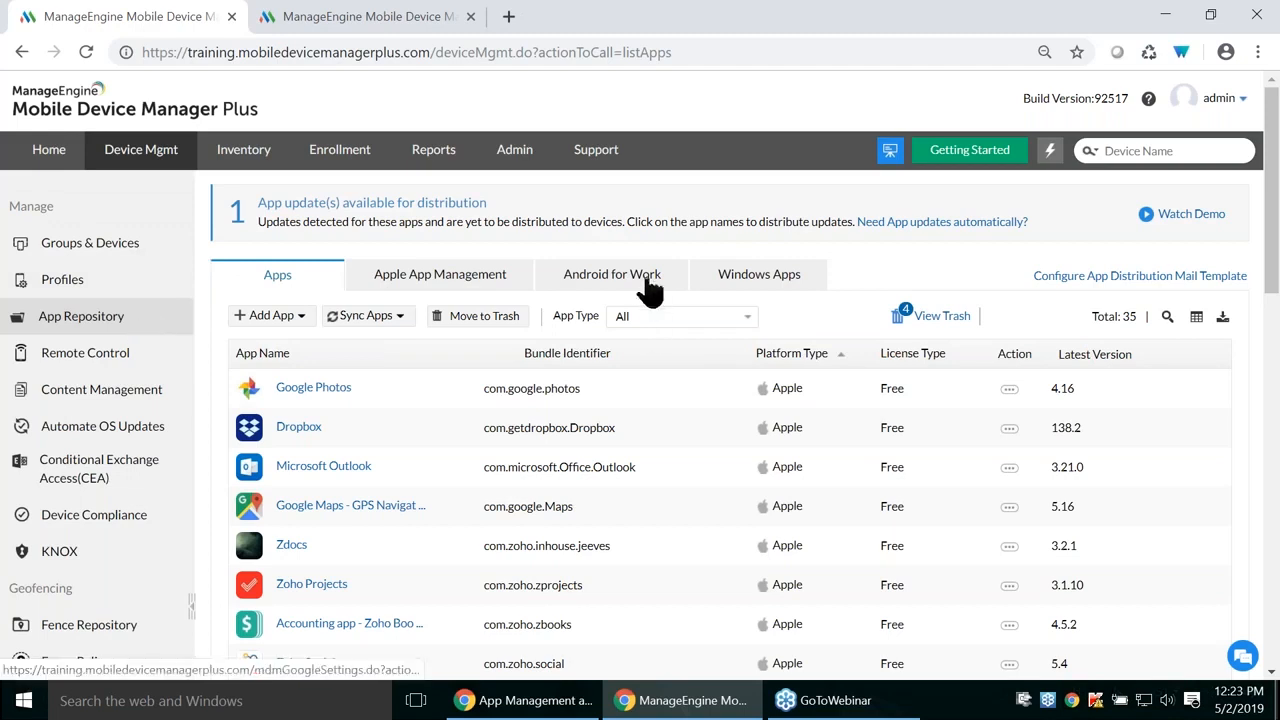
- Open the Configure Android for Work page on the localhost server's ManageEngine console
click(636, 280)
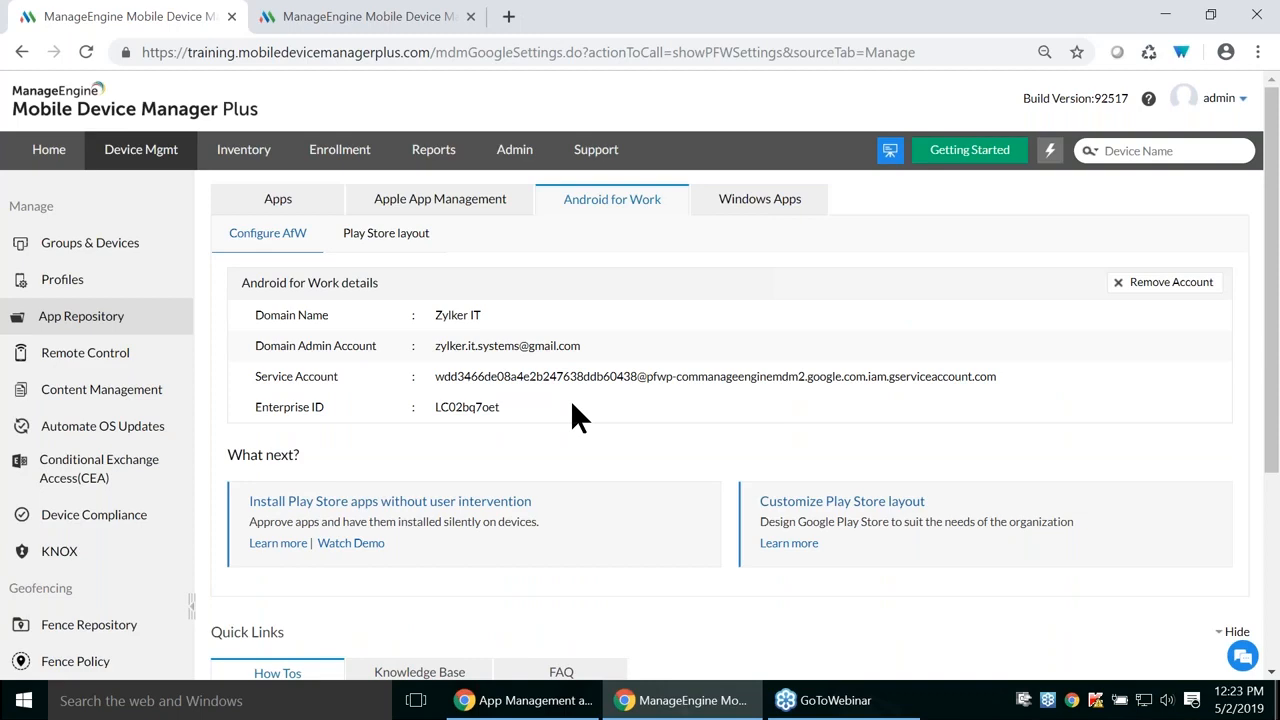
click(371, 14)
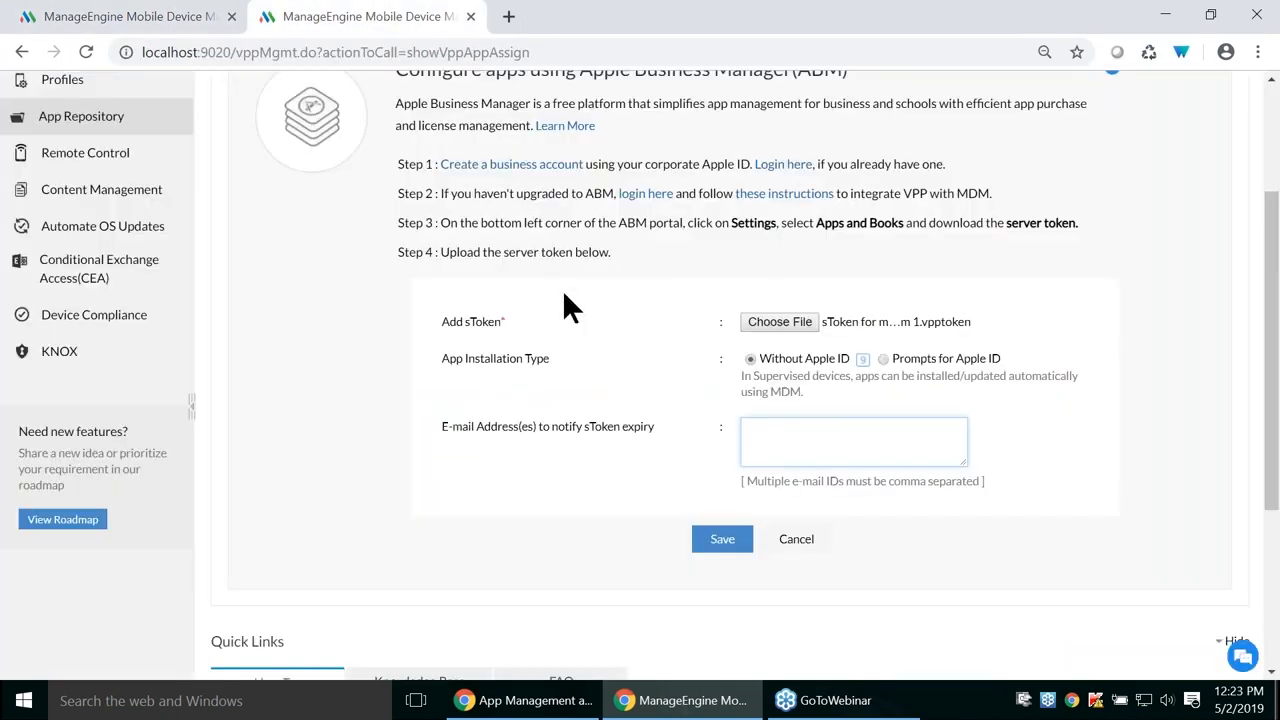
scroll(565, 305, up, 2)
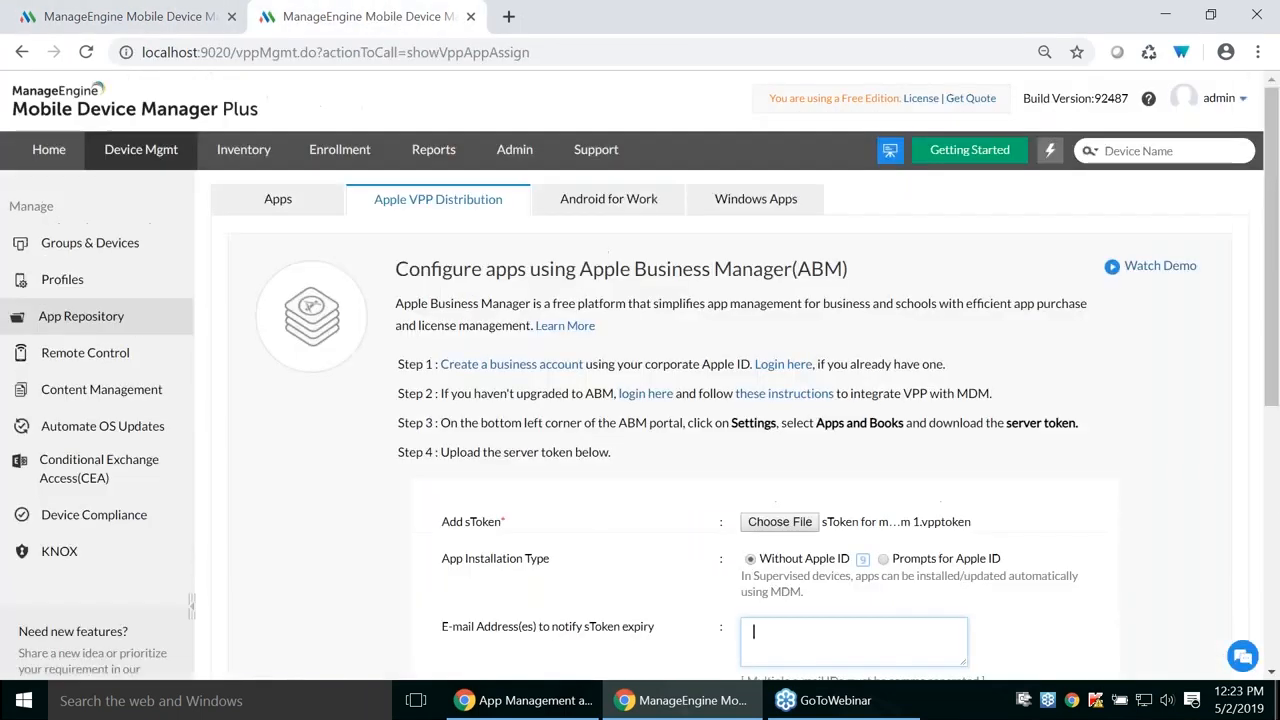
click(630, 199)
scroll(569, 334, down, 1)
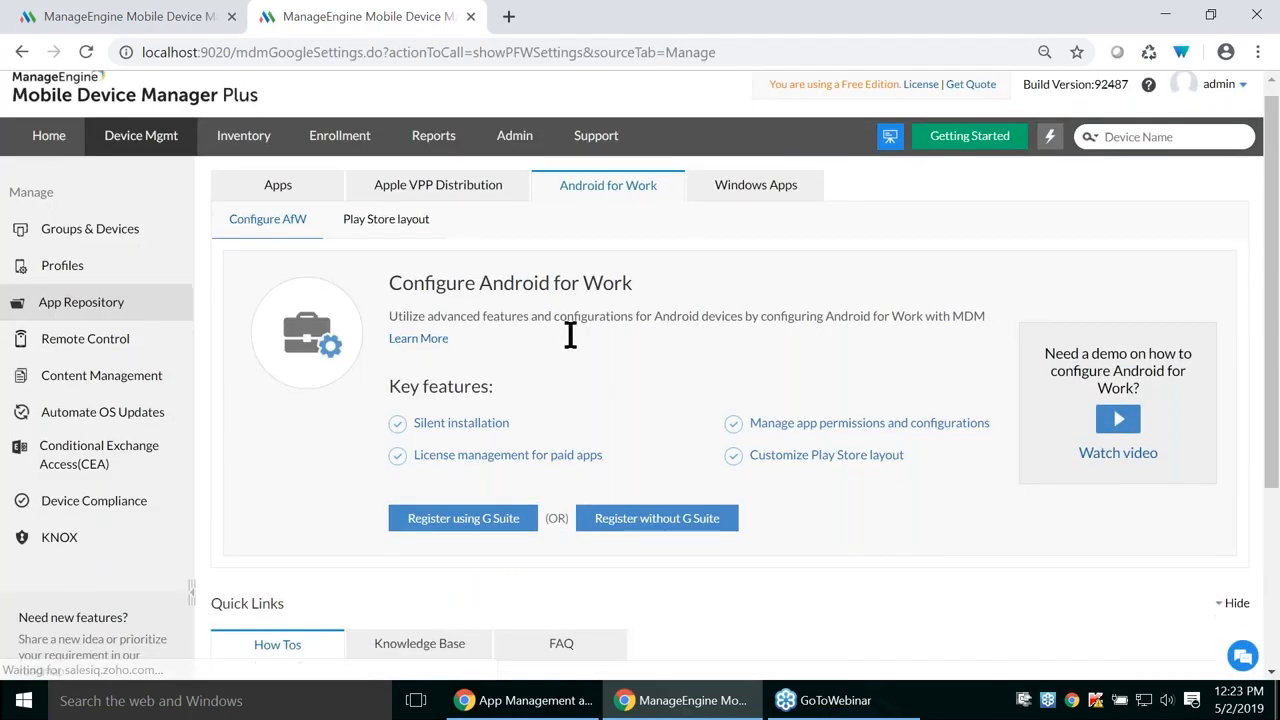
scroll(549, 313, up, 1)
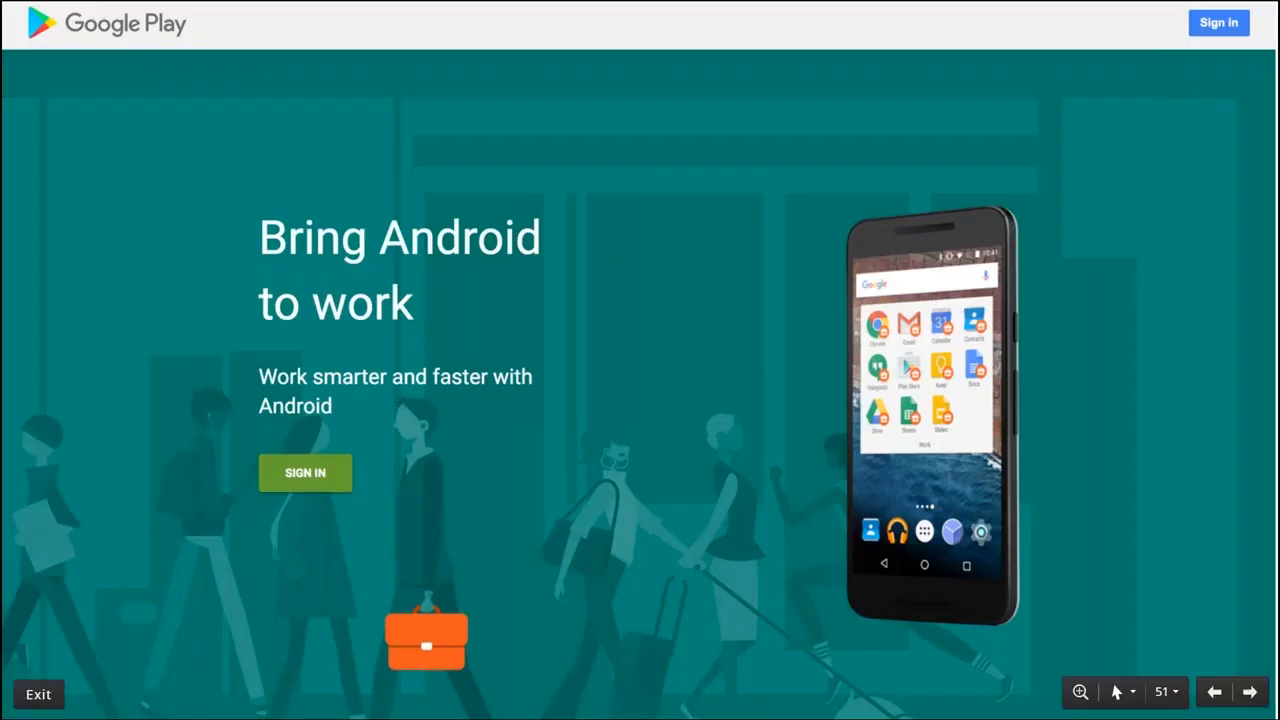
- Step the slides through Google sign-in, organization details and setup complete, then return to ManageEngine
click(325, 474)
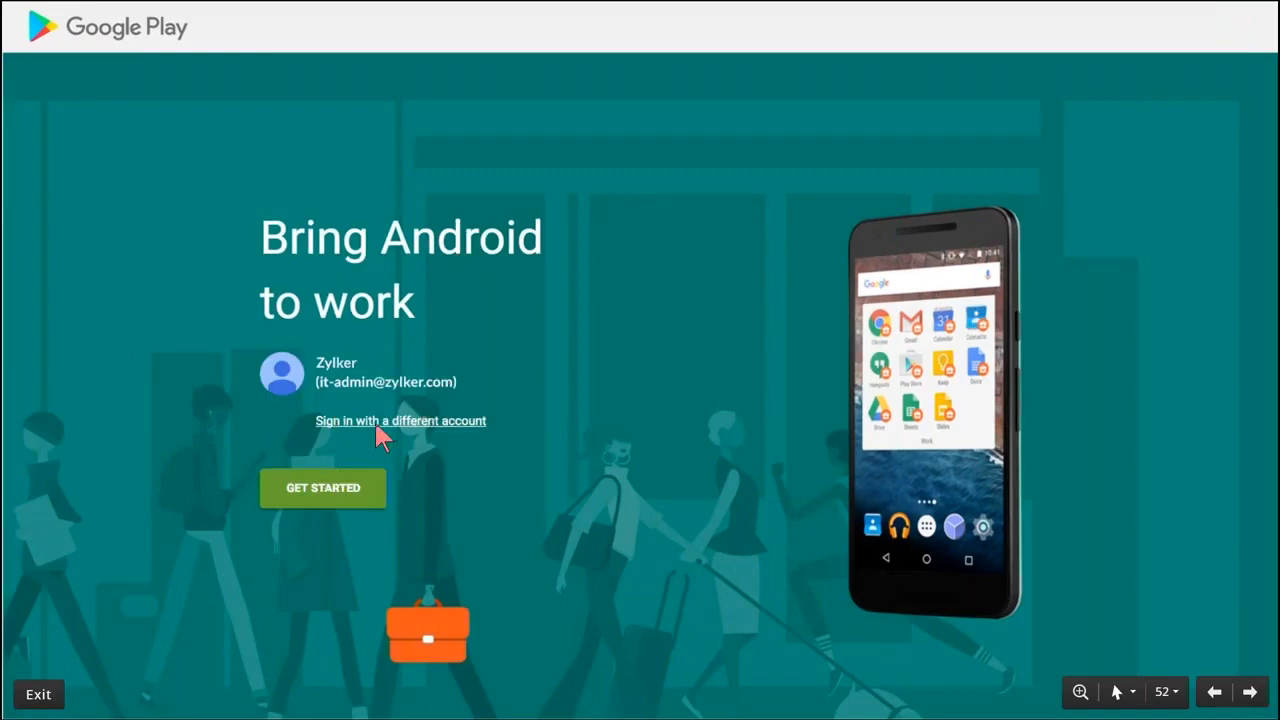
click(377, 424)
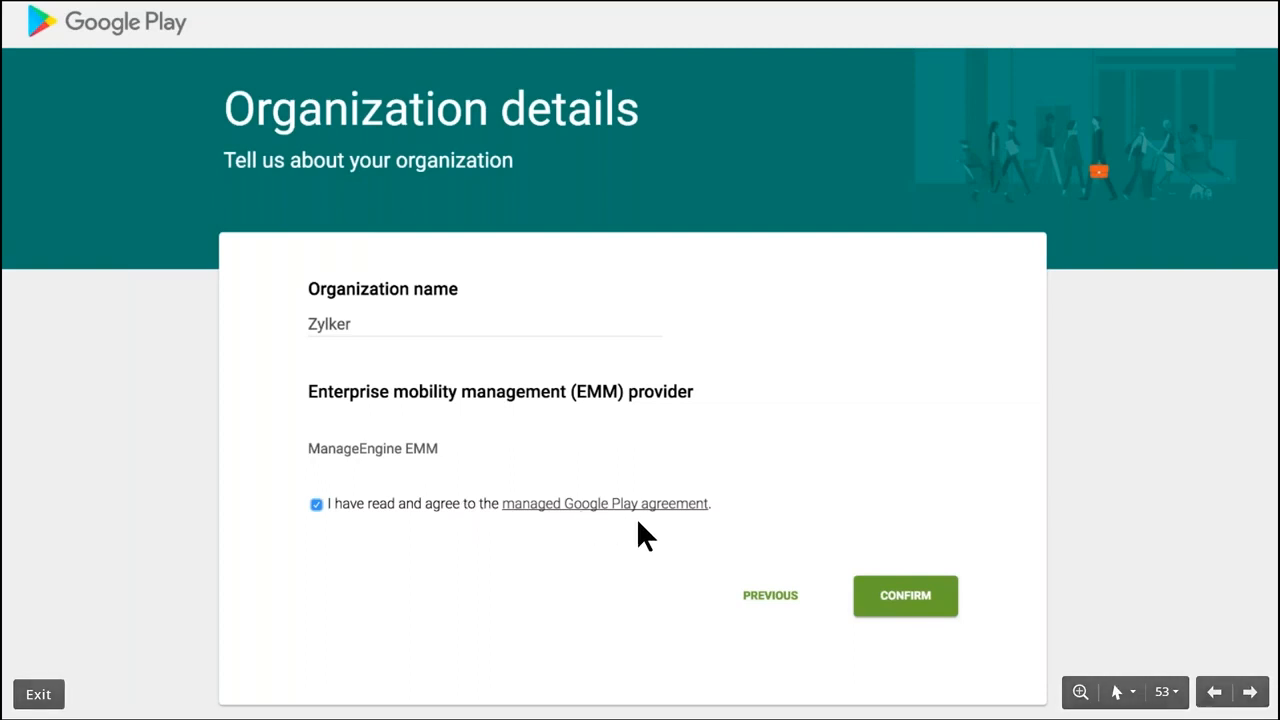
click(910, 603)
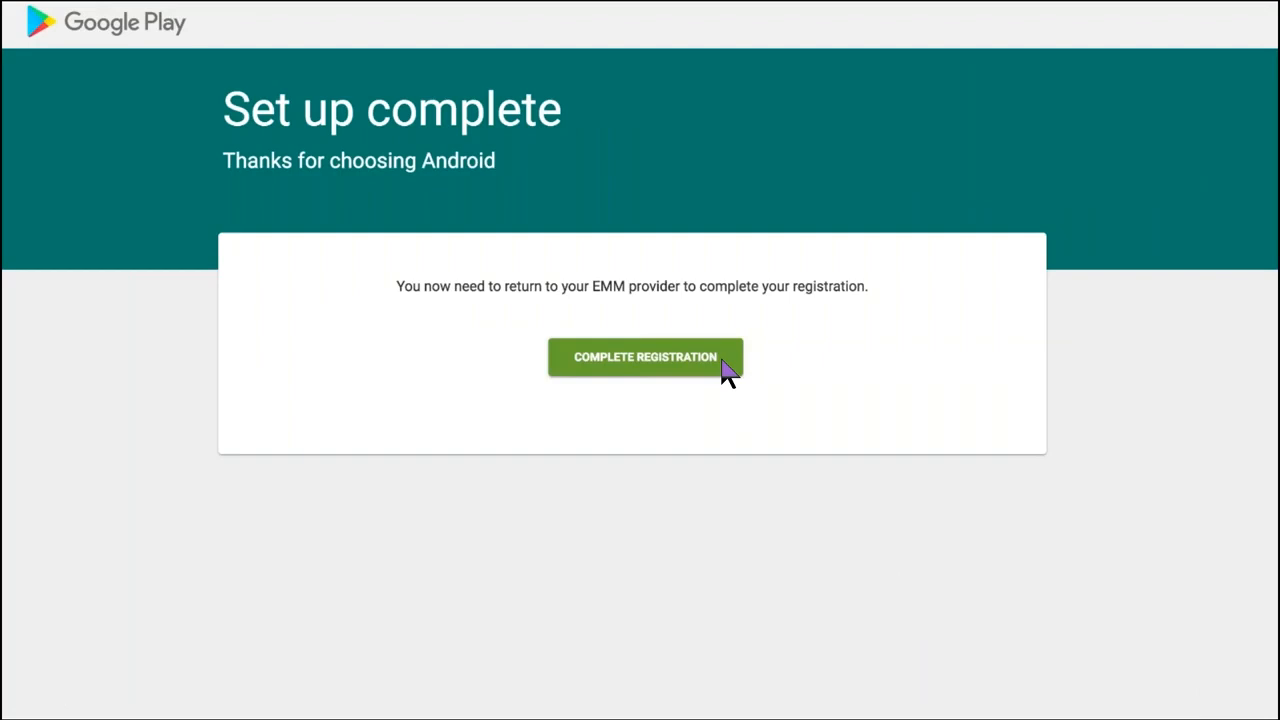
key(alt+Tab)
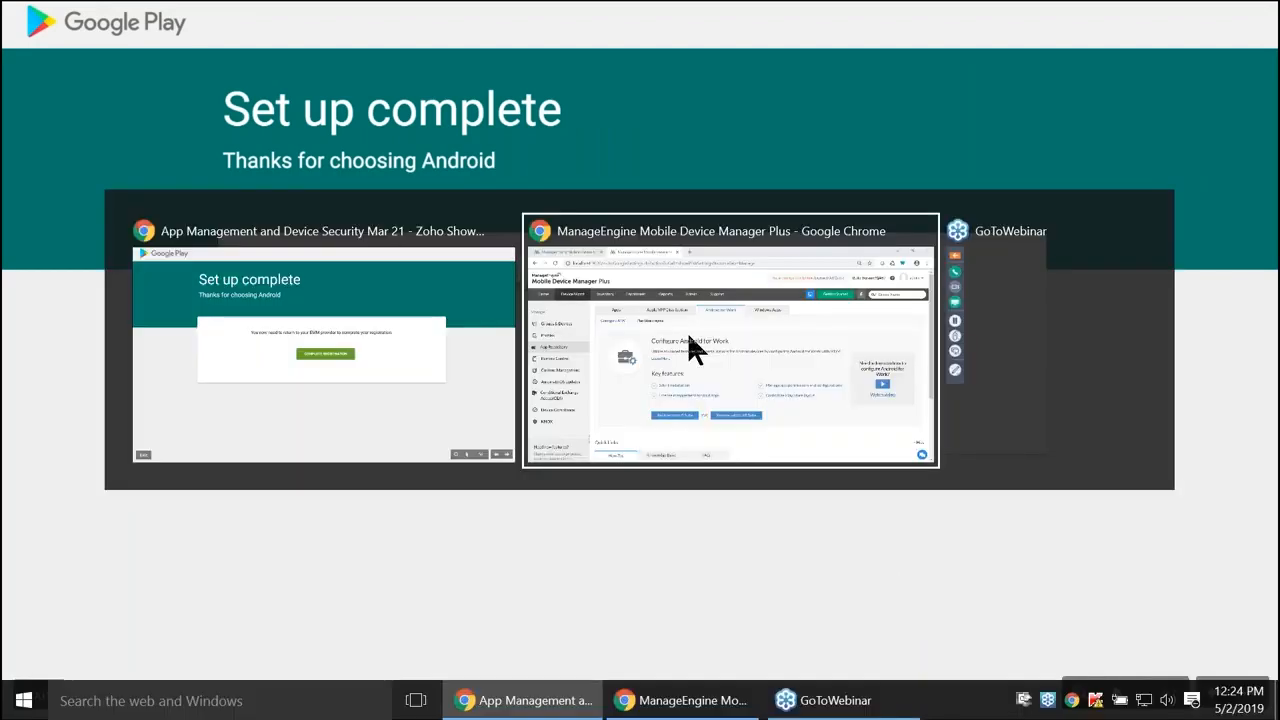
click(118, 20)
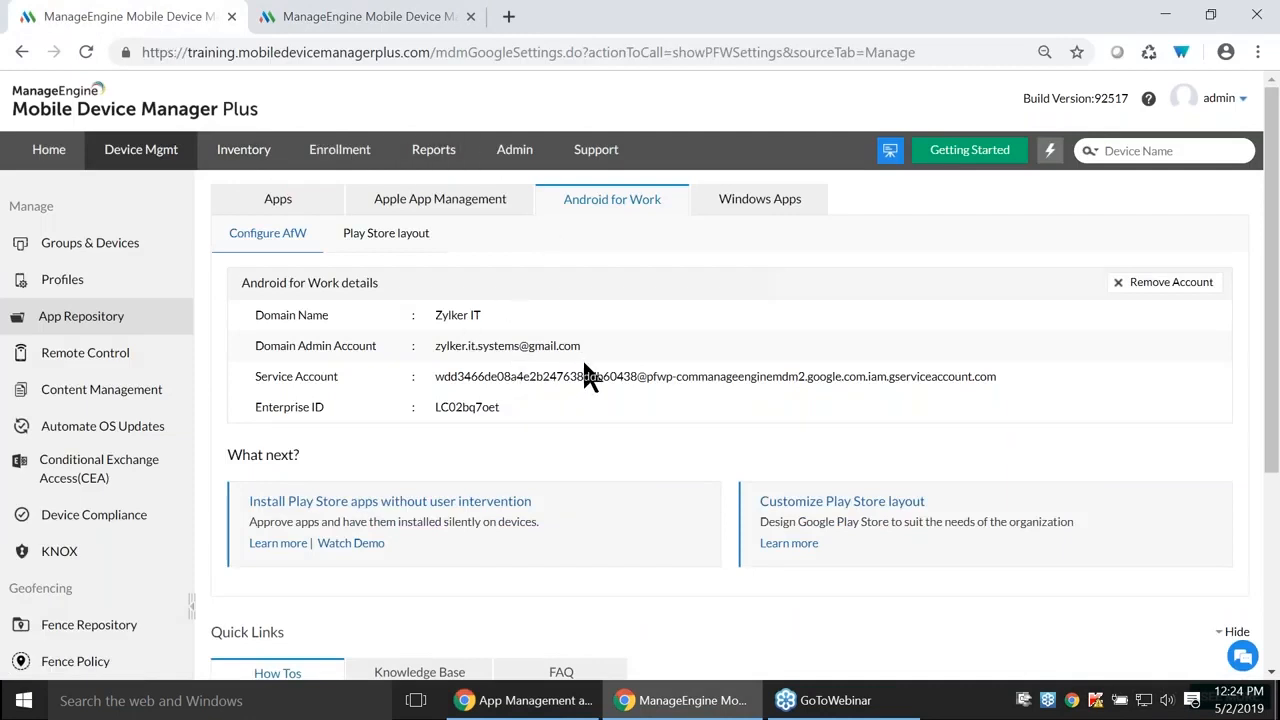
- Return to the App Repository's Apps list
click(276, 199)
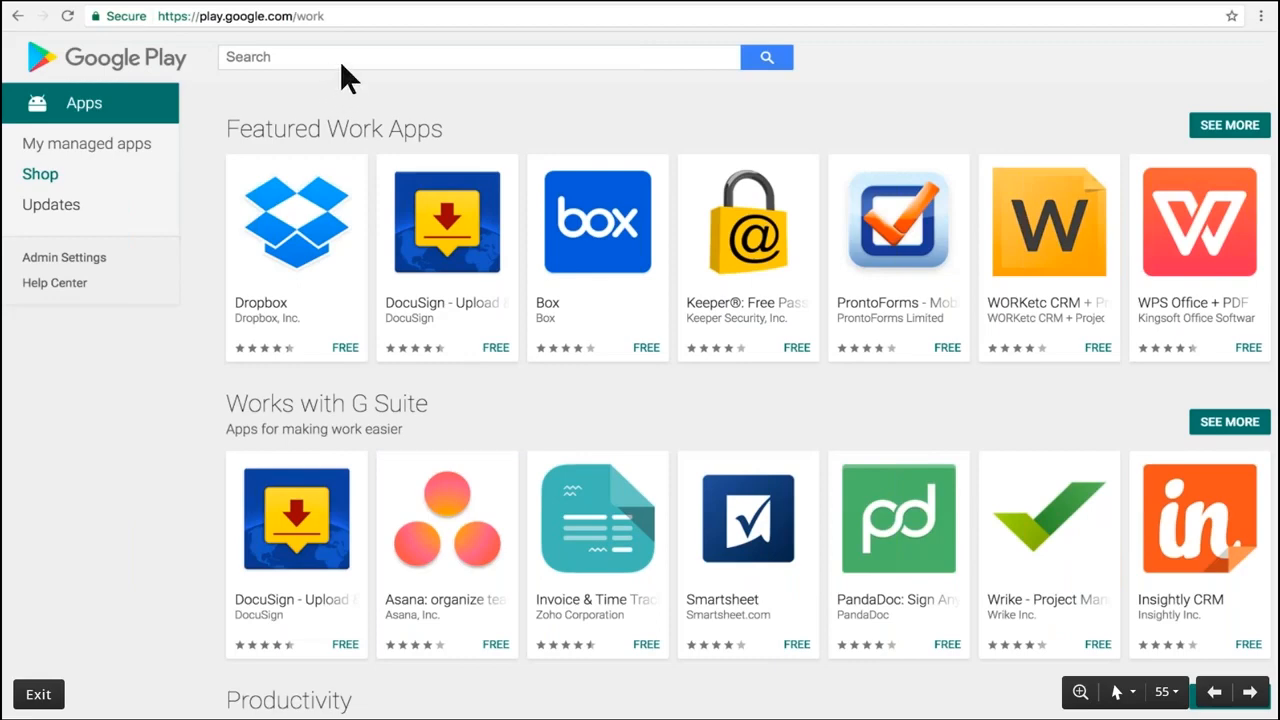
- Walk the slides through finding Zoho CRM in managed Google Play, approving it and accepting permissions
click(345, 58)
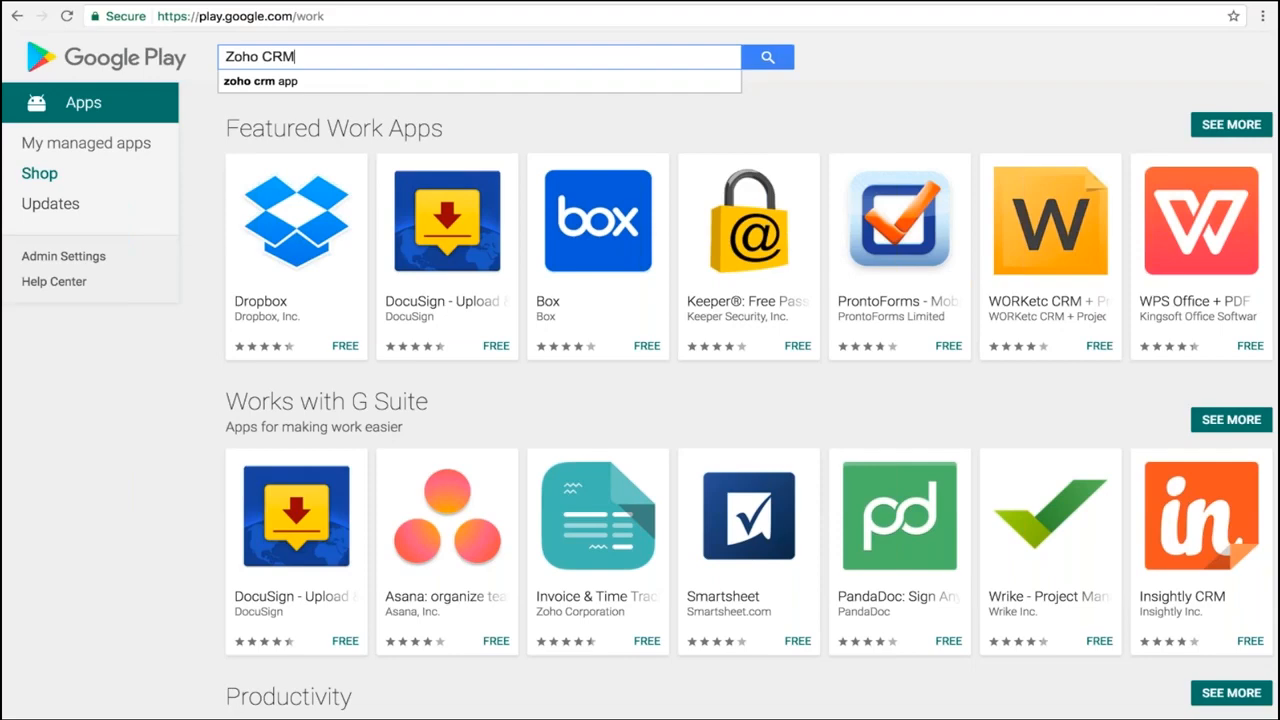
click(769, 56)
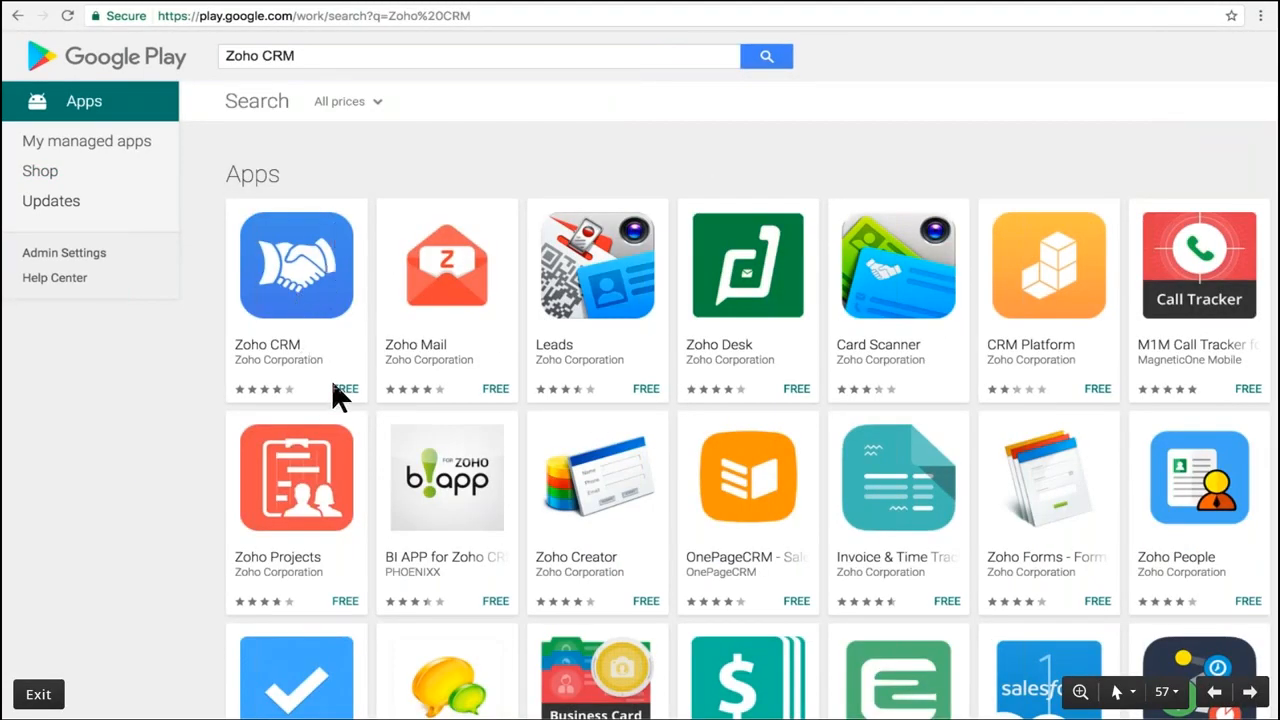
click(327, 333)
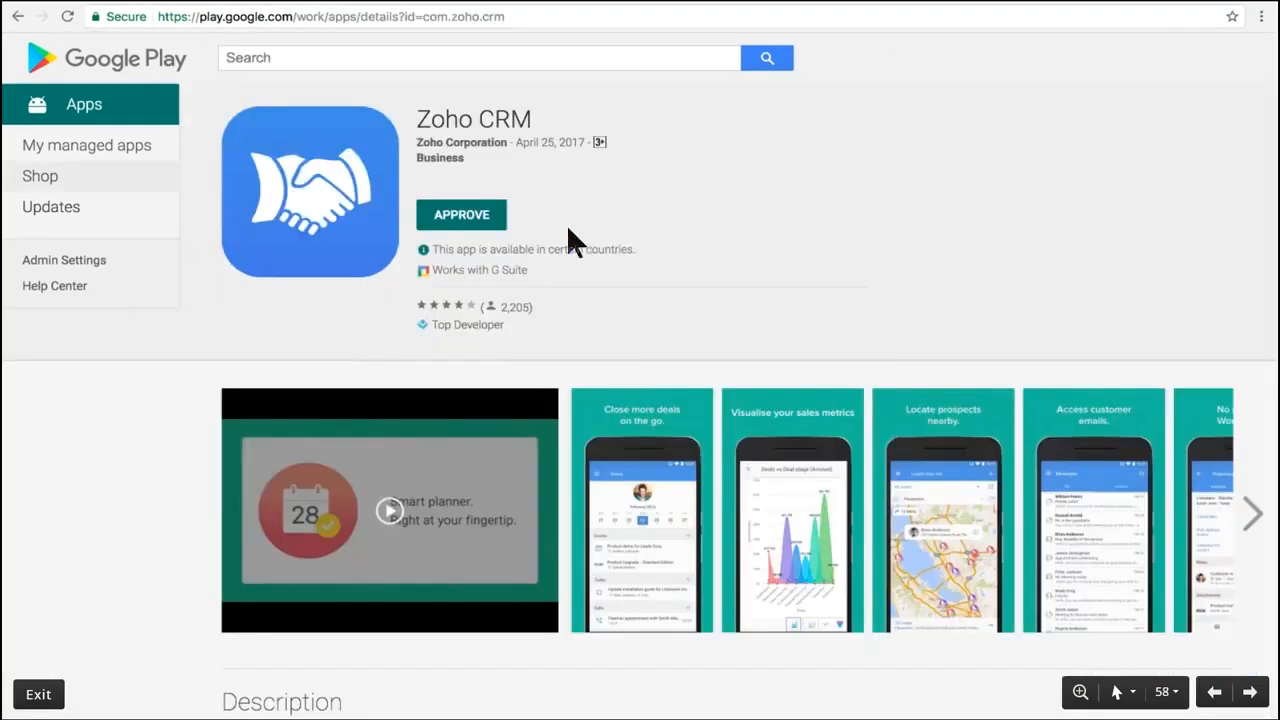
click(487, 229)
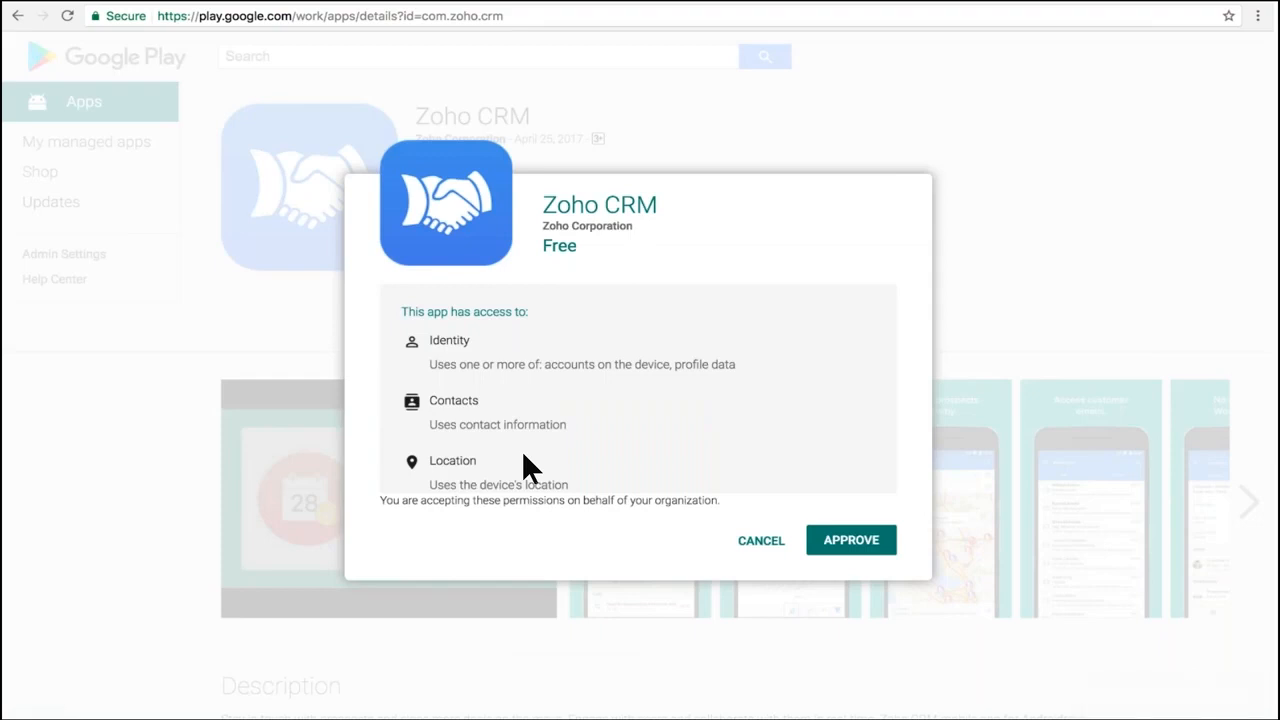
click(850, 537)
key(super+Tab)
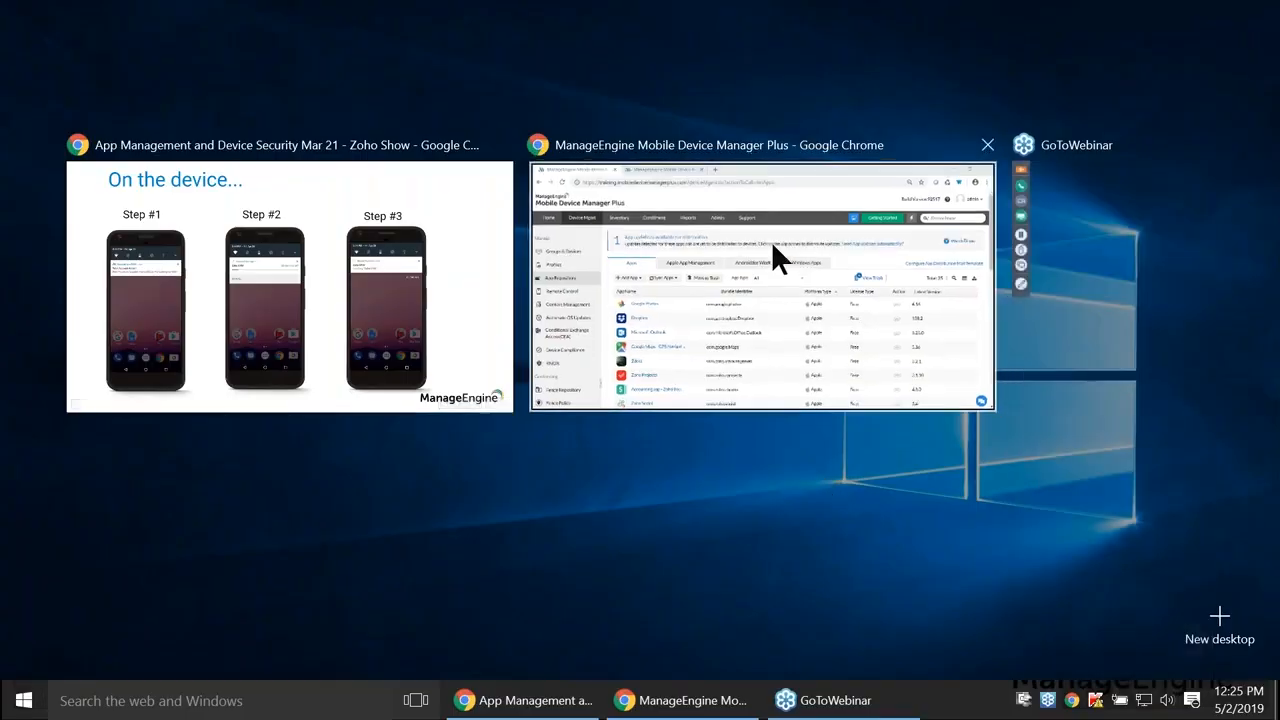
click(771, 244)
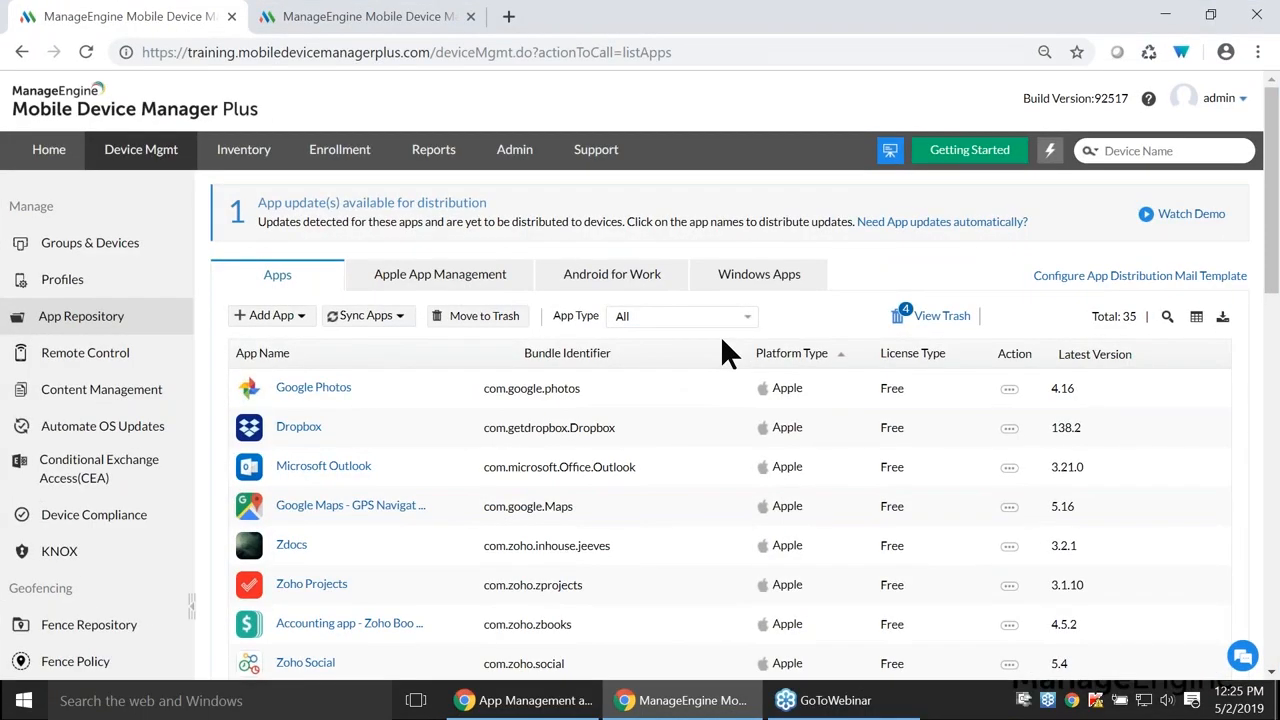
- Filter the app repository to Play Store App and browse the list
click(646, 318)
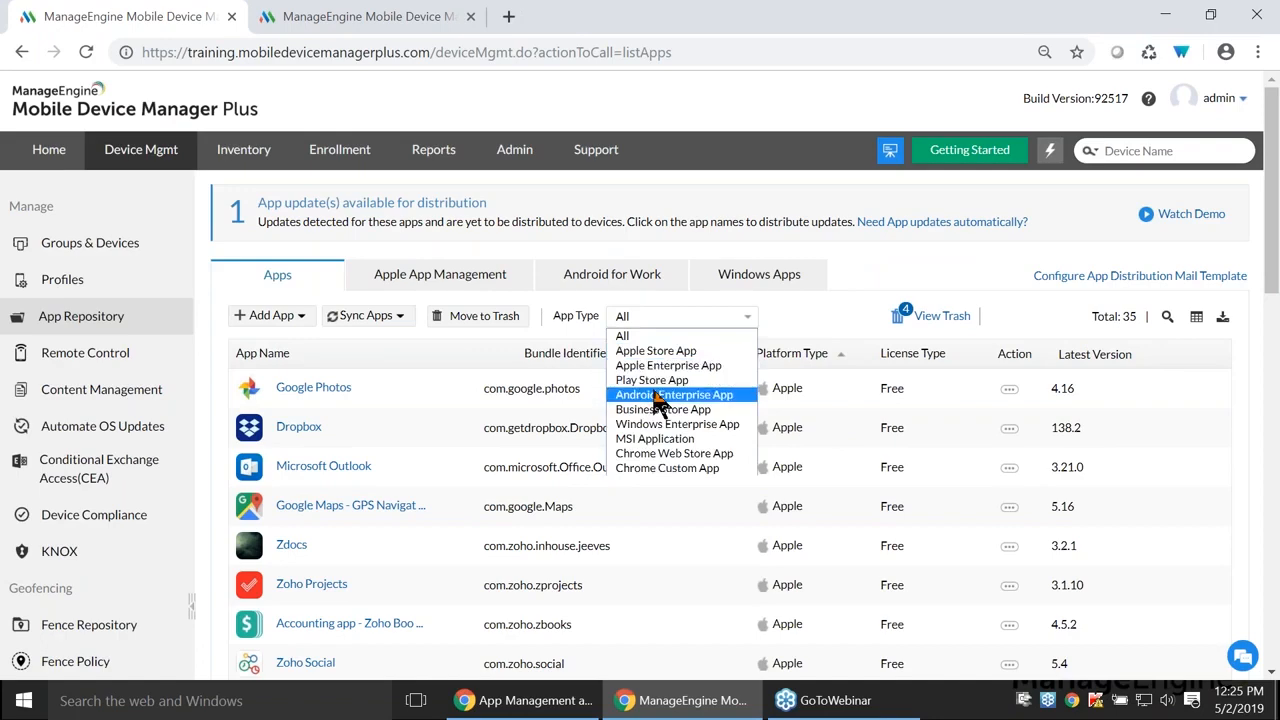
click(651, 380)
scroll(652, 378, down, 1)
scroll(652, 395, down, 1)
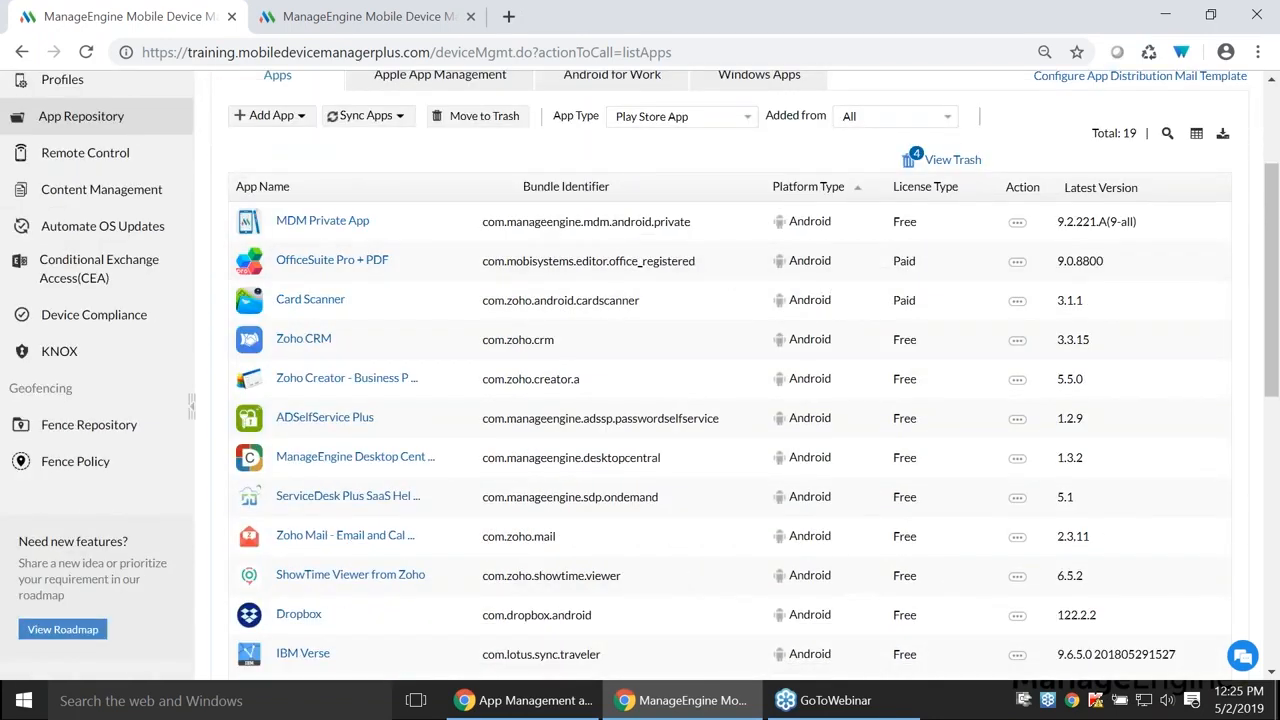
scroll(355, 365, down, 2)
scroll(362, 450, down, 1)
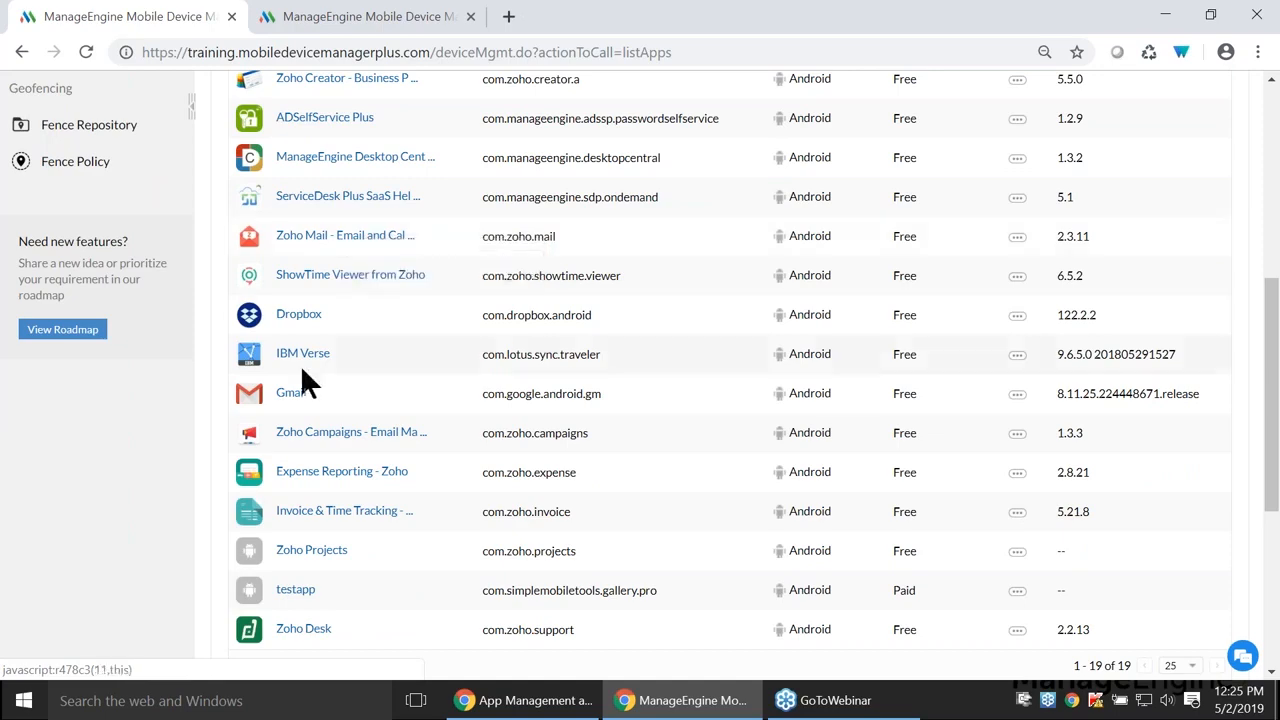
- Review Gmail's app configurations: Email Address, Hostname, Username and SSL settings
click(294, 398)
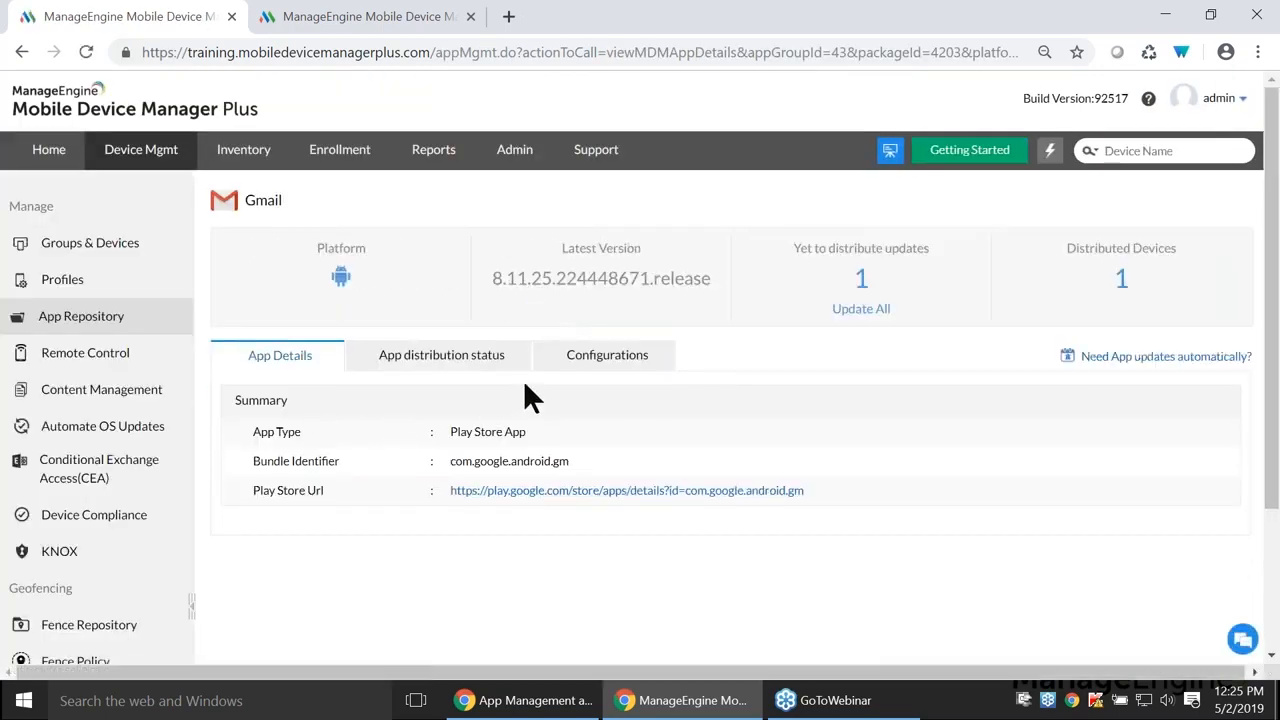
click(582, 366)
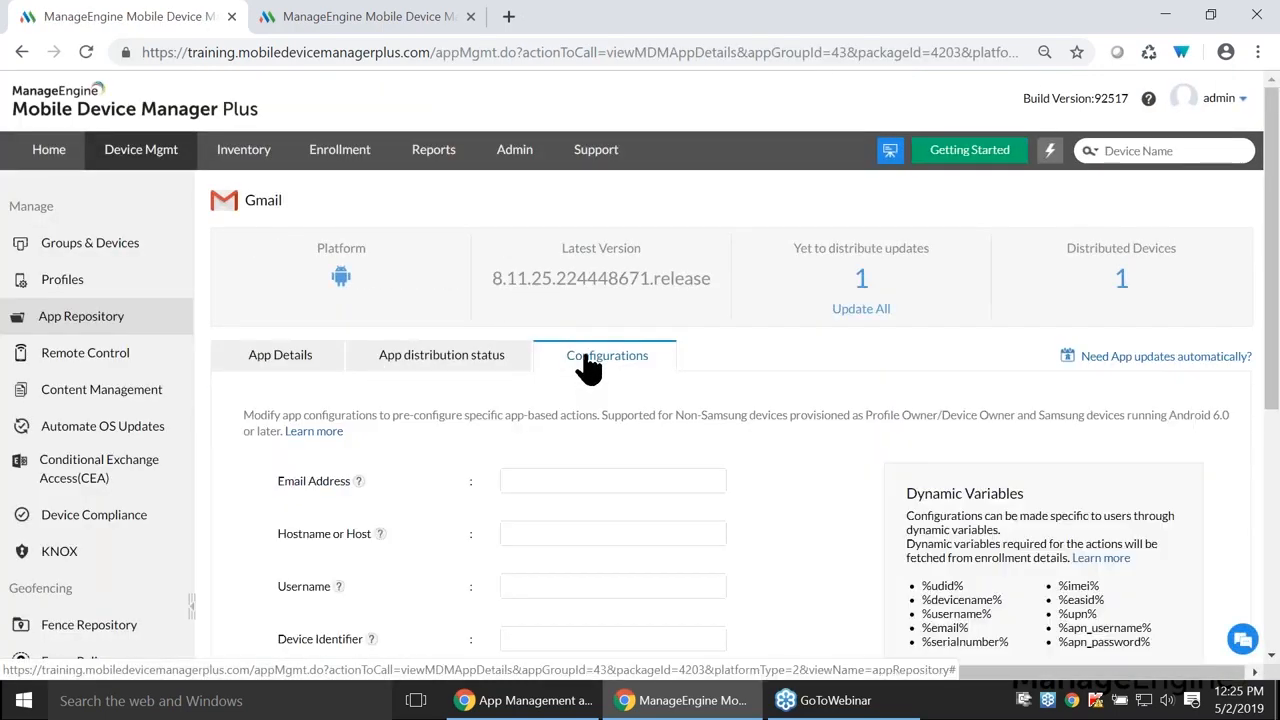
scroll(585, 372, down, 2)
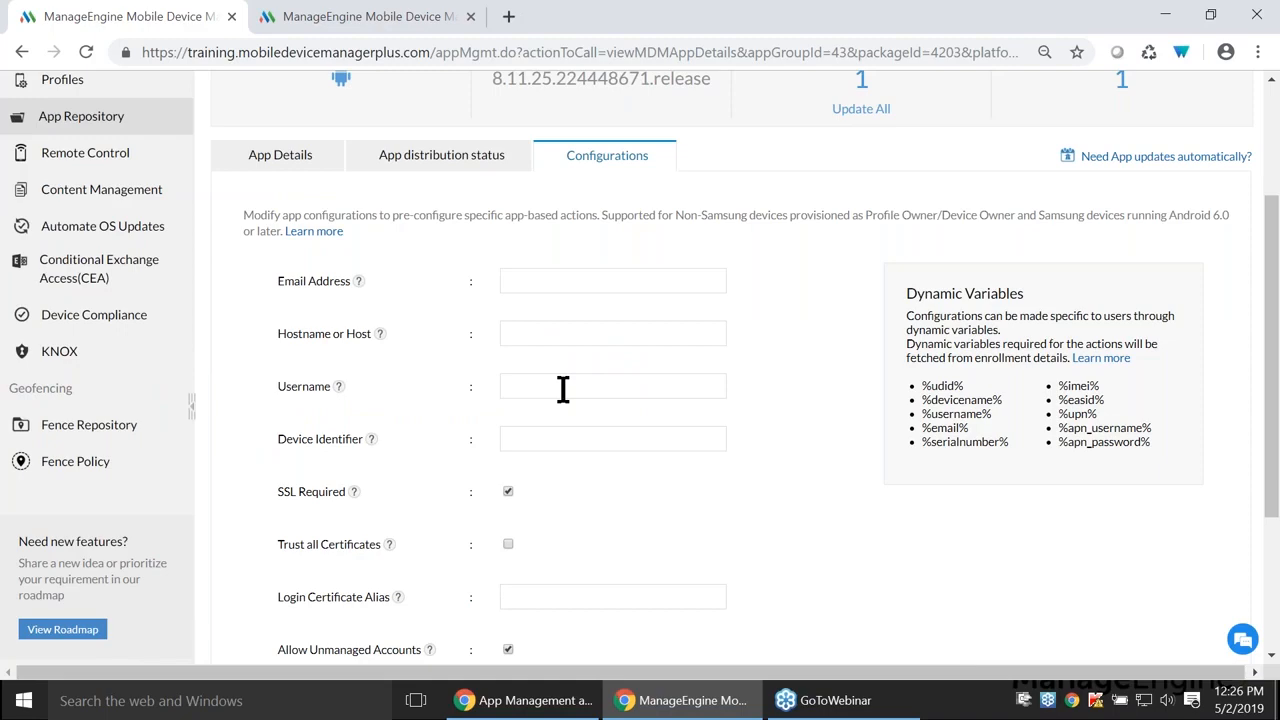
scroll(537, 420, up, 2)
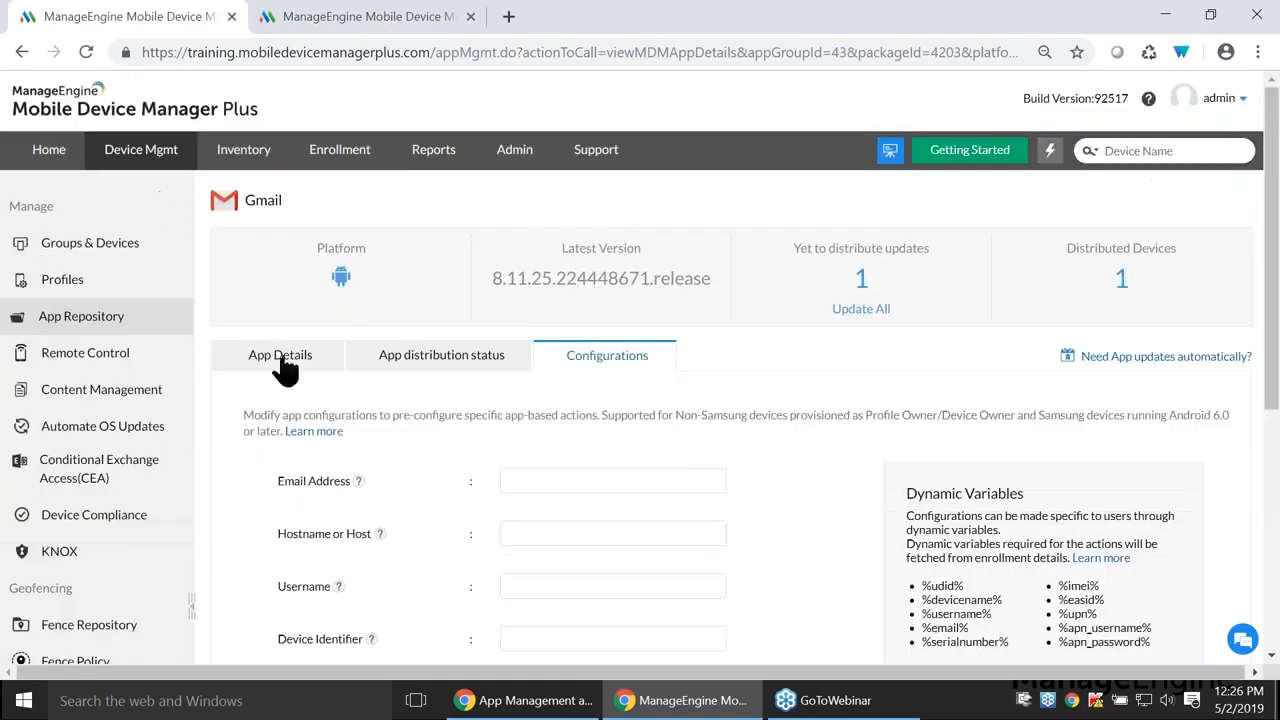
click(78, 250)
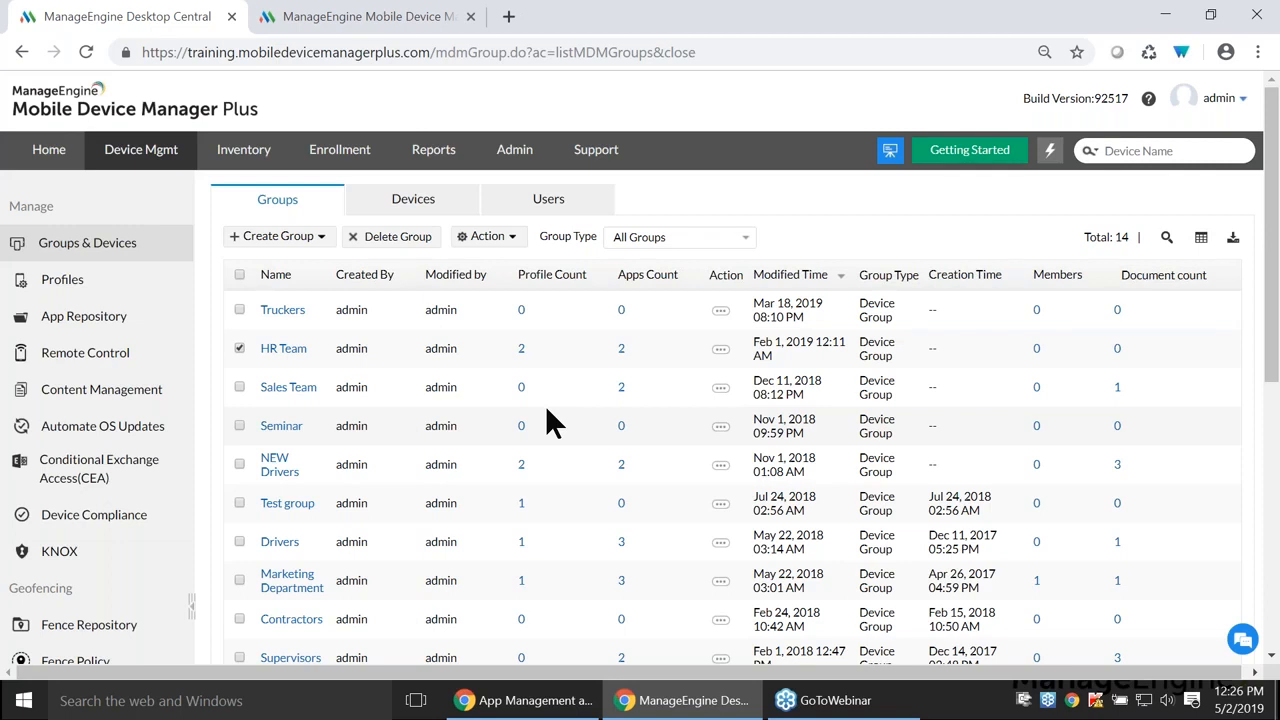
- Distribute the free MDM Private App to the HR Team group with silent installation
click(507, 243)
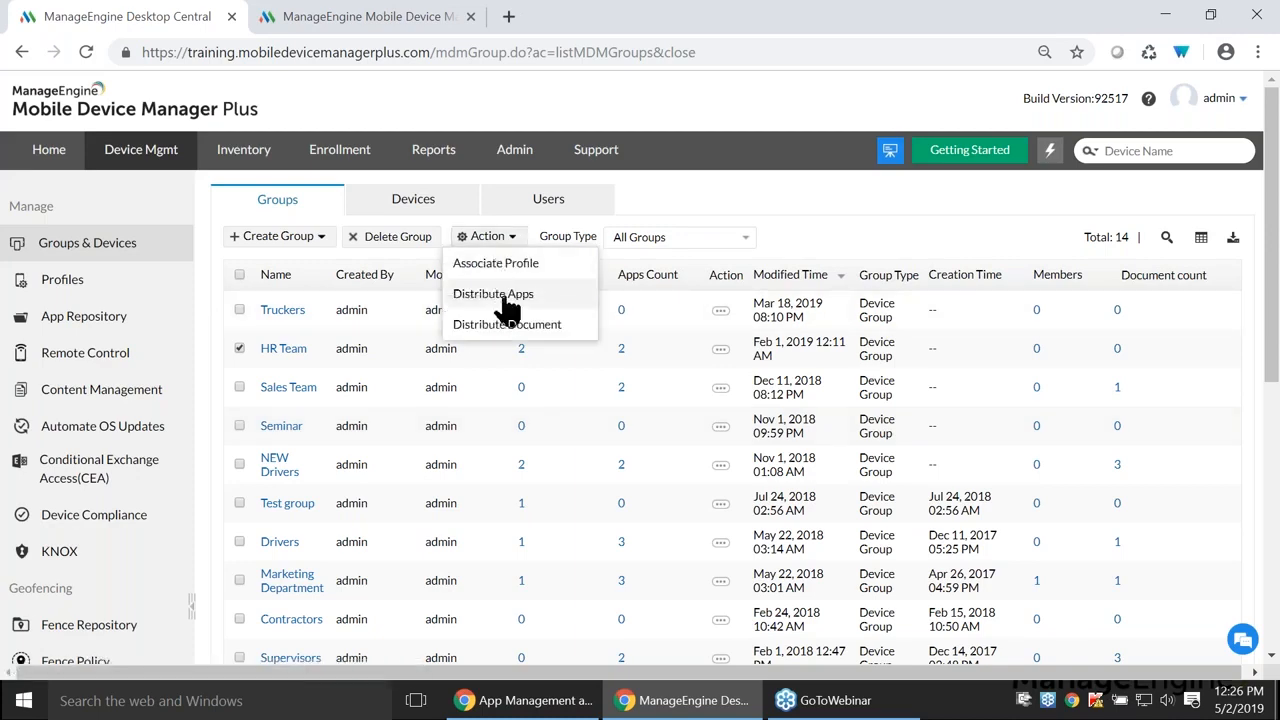
click(500, 293)
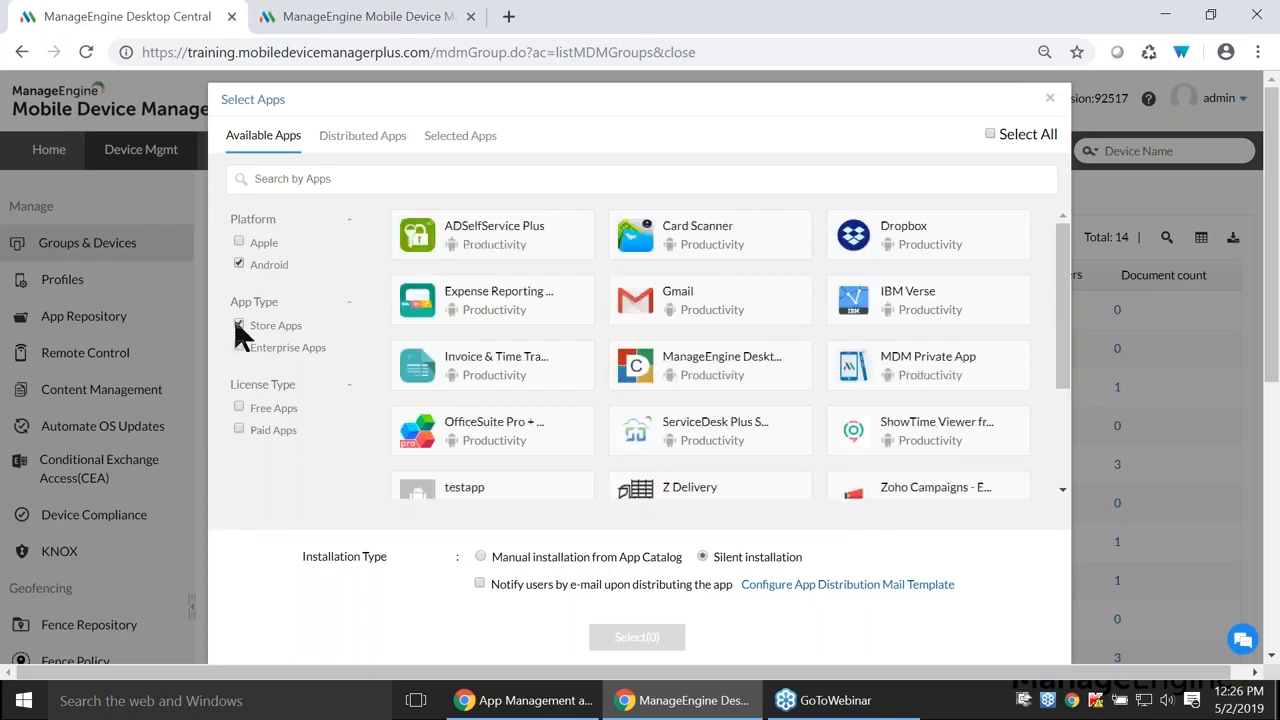
click(238, 408)
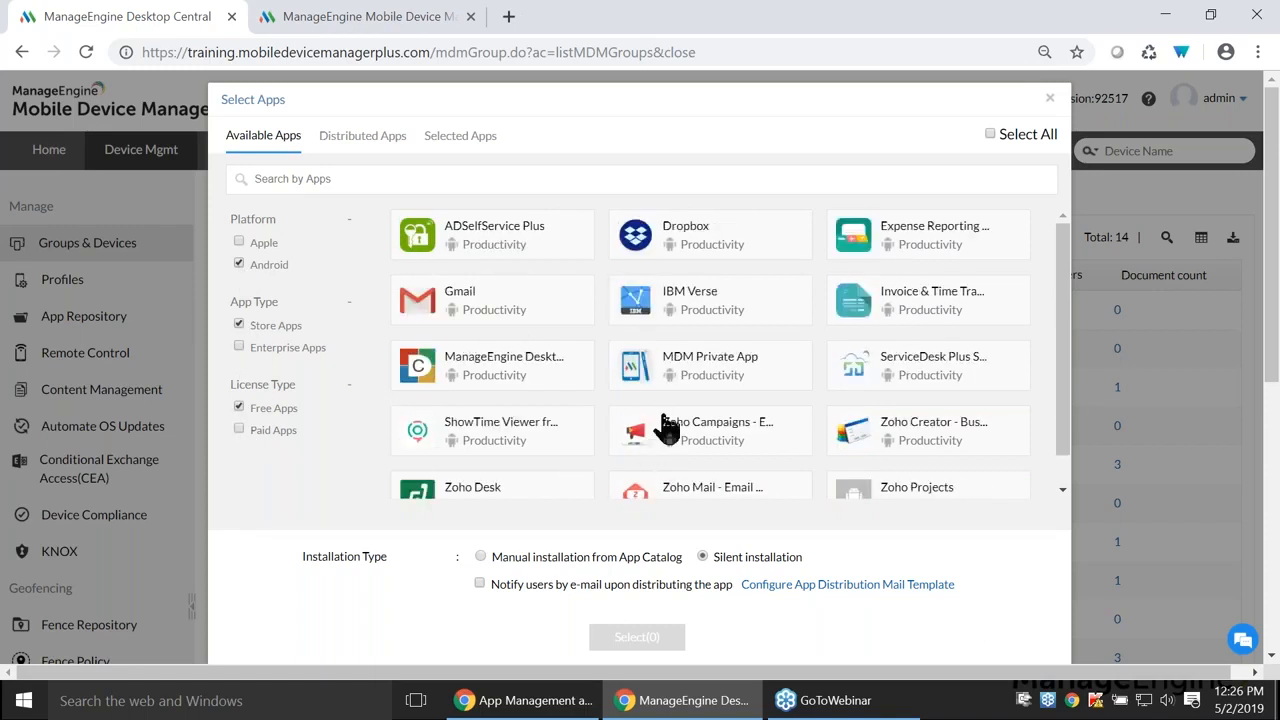
click(708, 386)
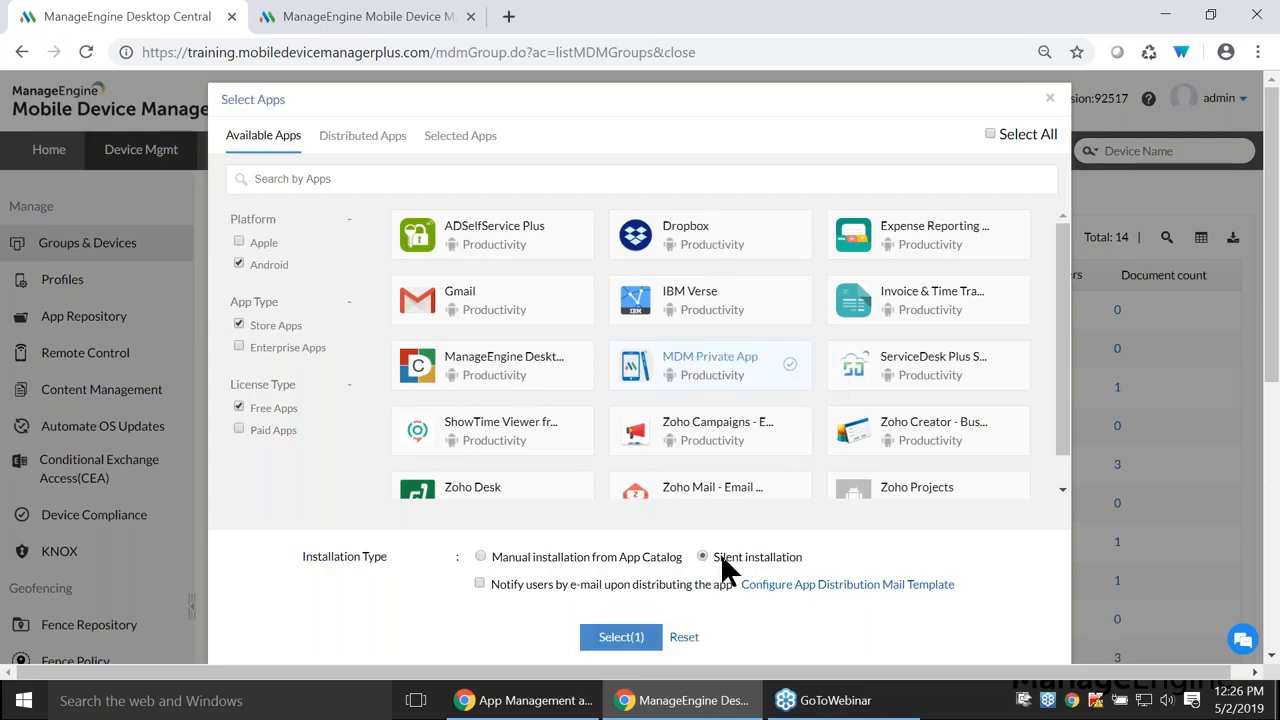
click(623, 640)
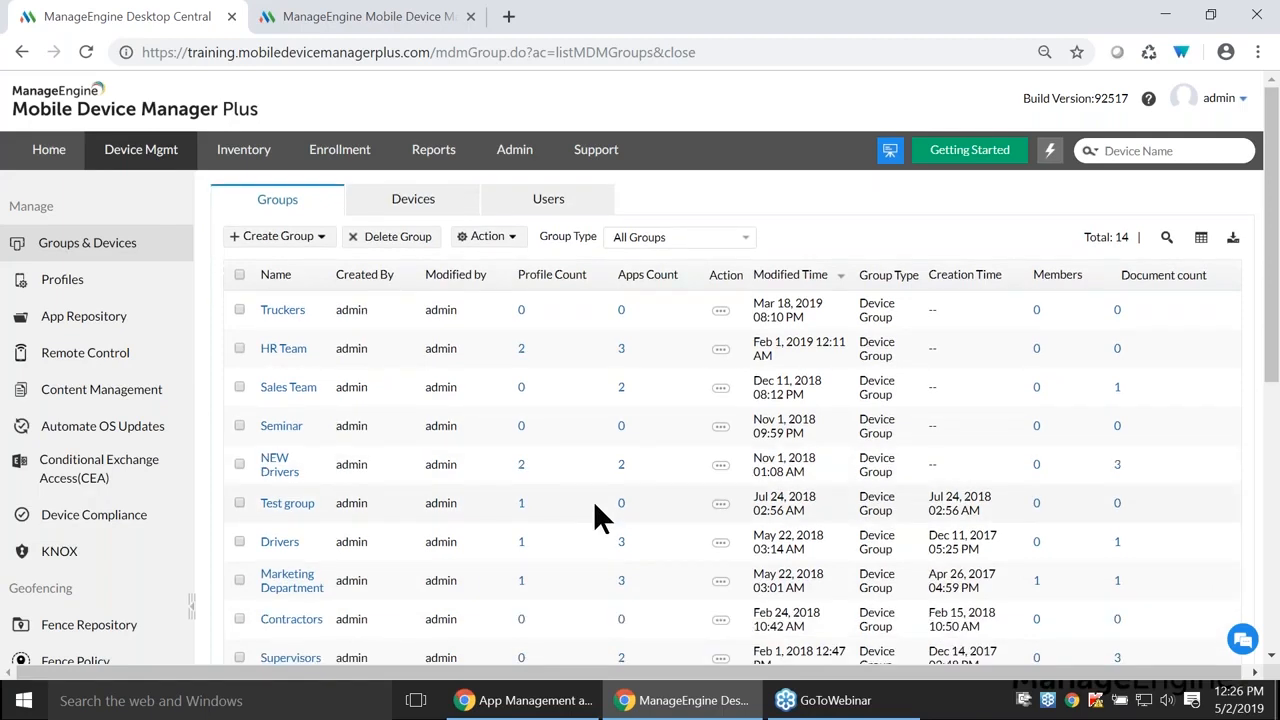
key(alt+Tab)
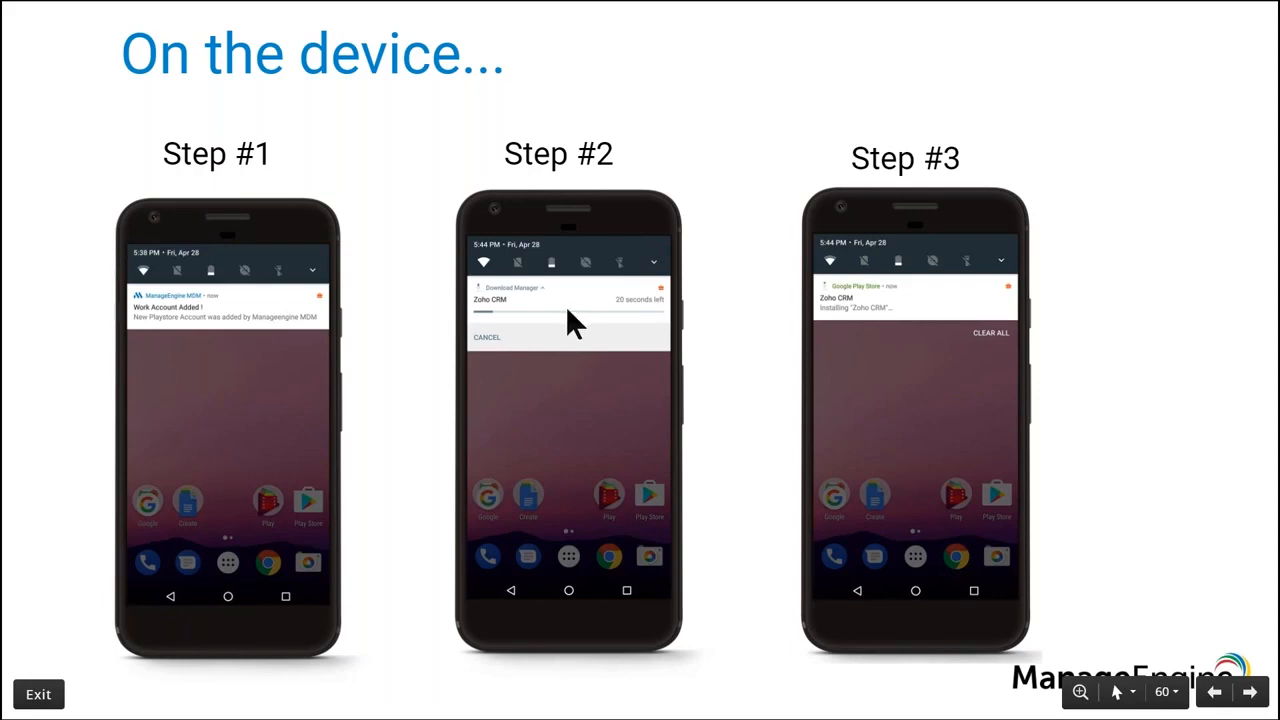
- Advance to the slide showing device Steps #4 to #6 for Zoho CRM
click(893, 281)
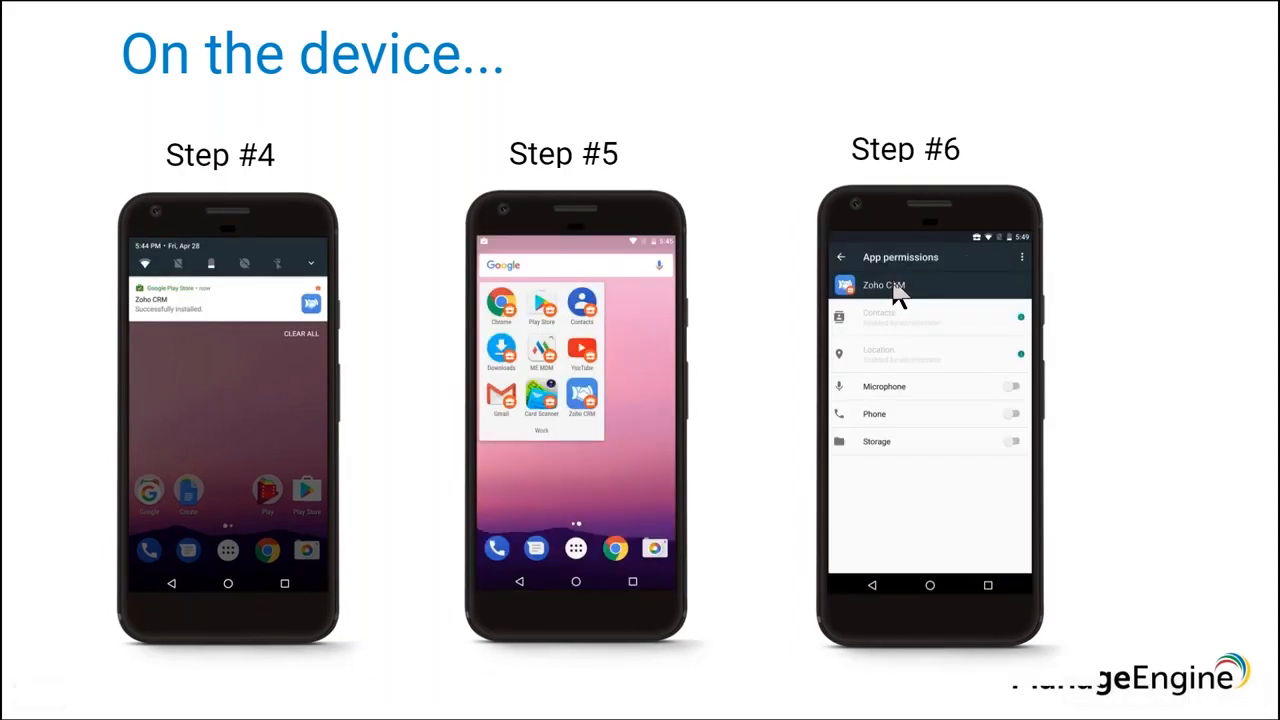
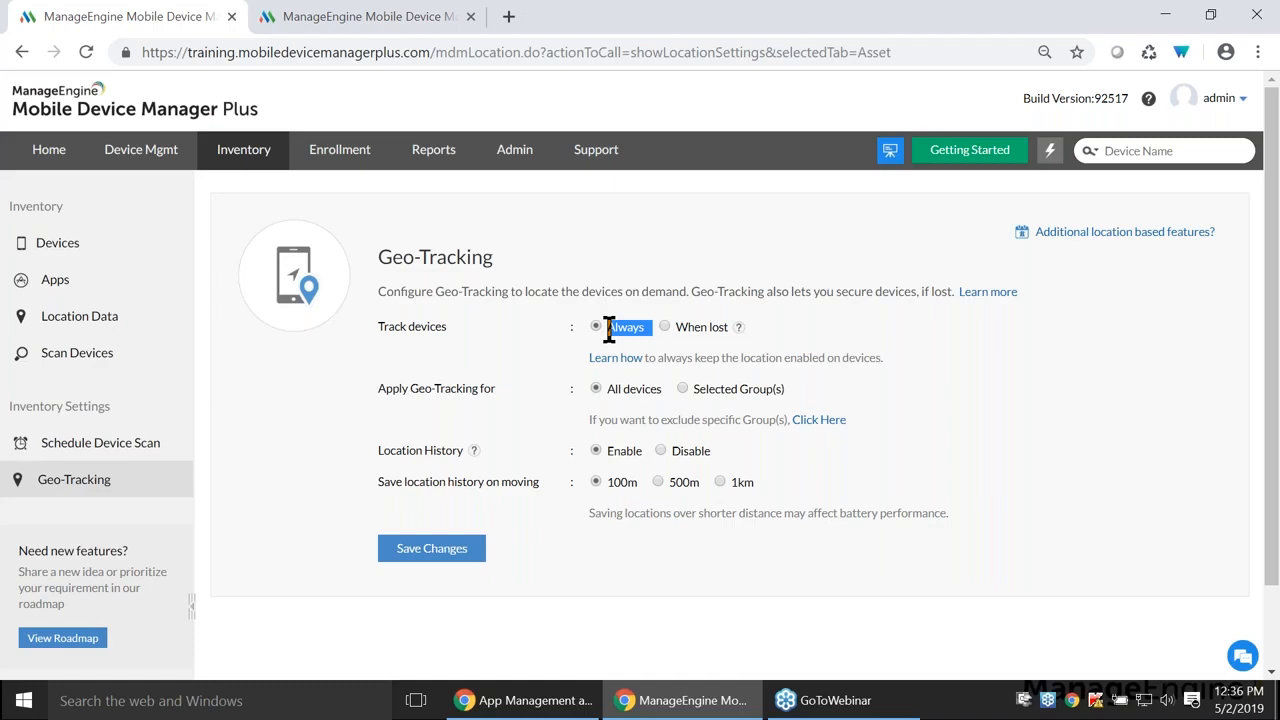
click(641, 396)
click(682, 390)
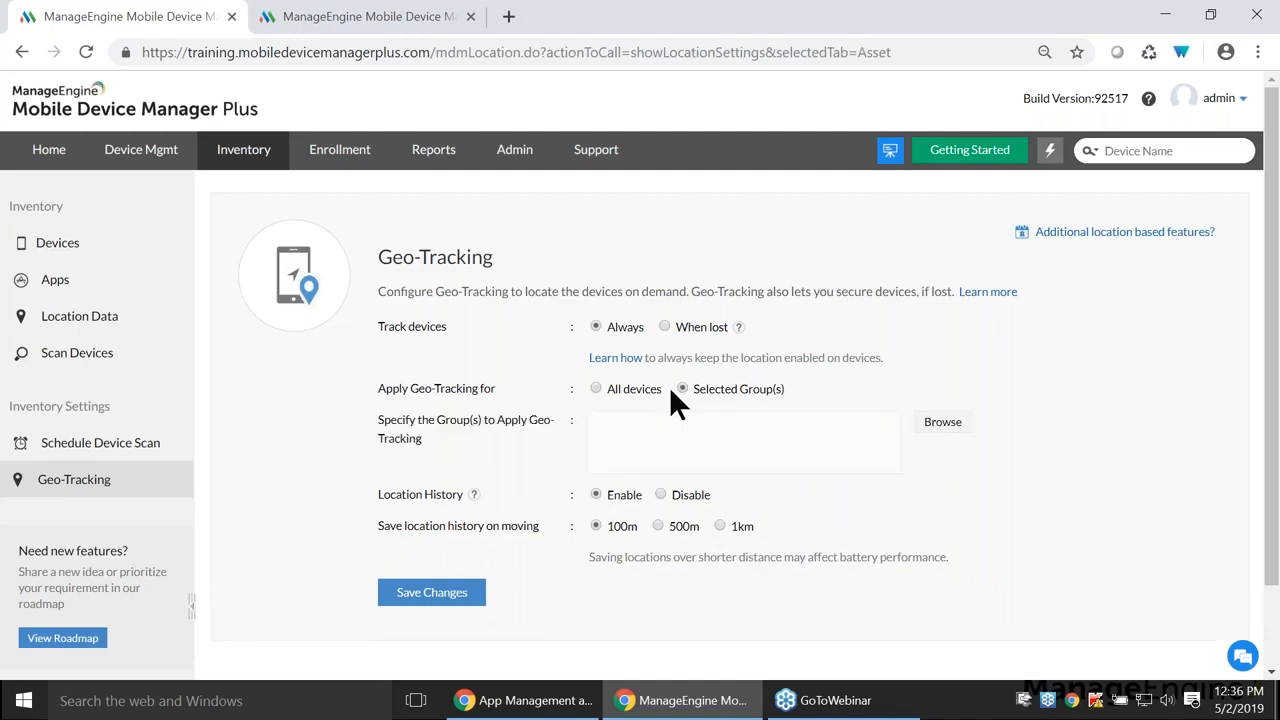
click(596, 389)
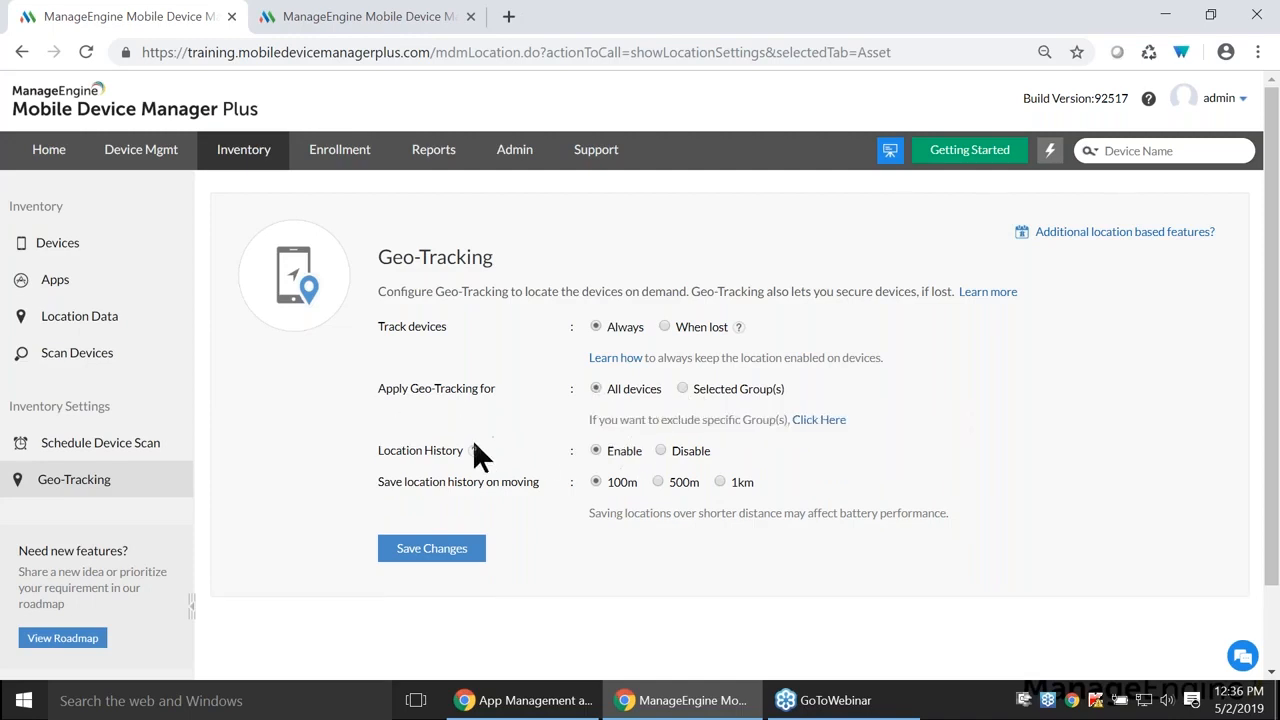
- From the Location Data map's iPad marker, open the iPad's Location History for Apr 25, 2019
mouse_move(476, 455)
click(135, 328)
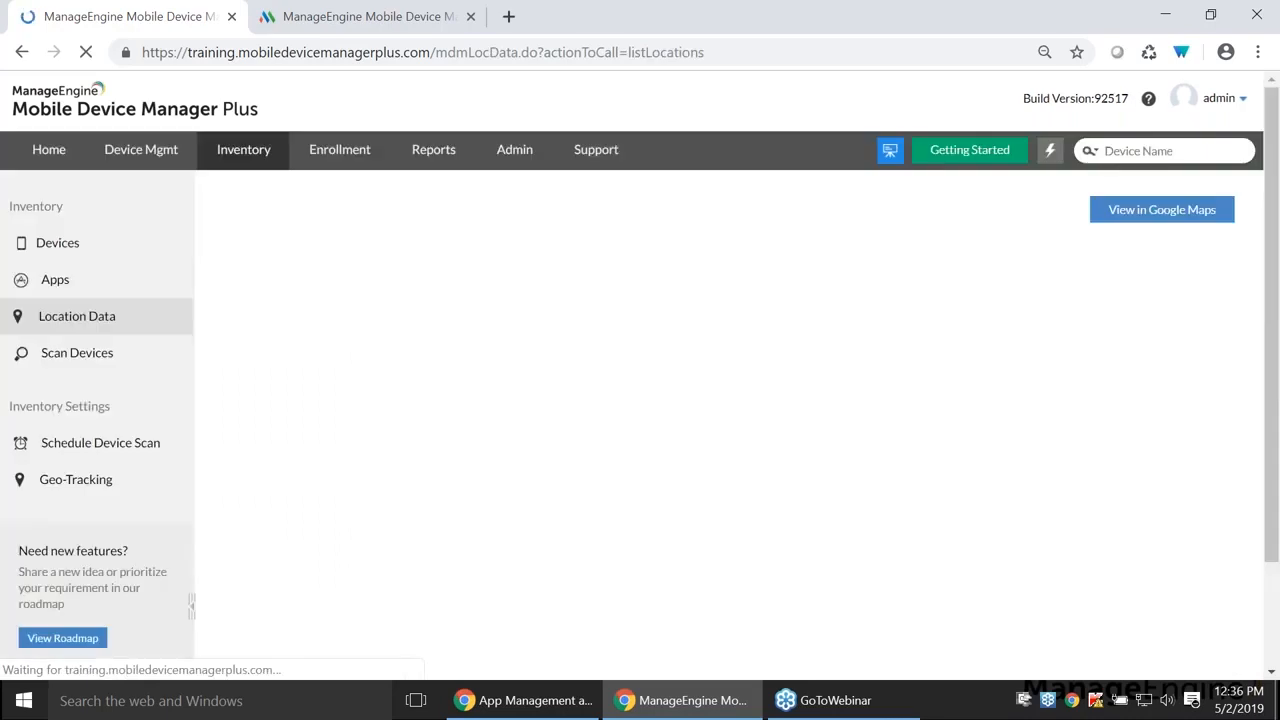
scroll(828, 428, down, 2)
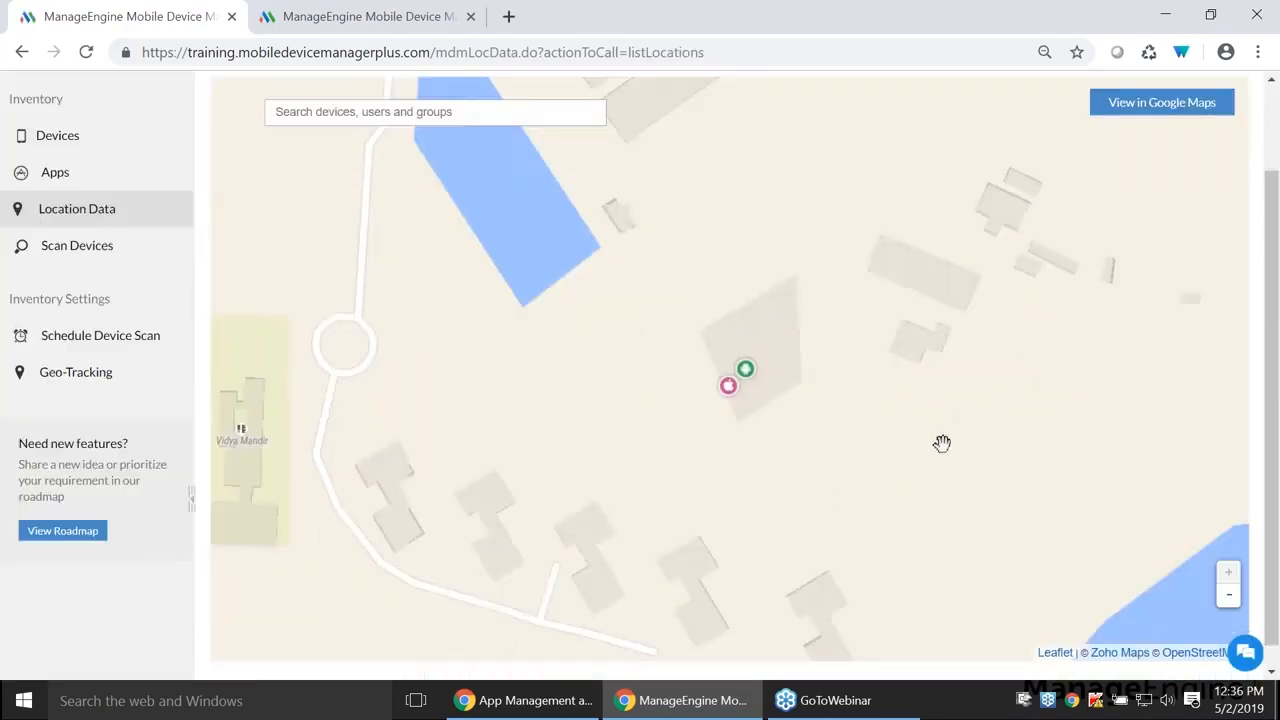
click(730, 388)
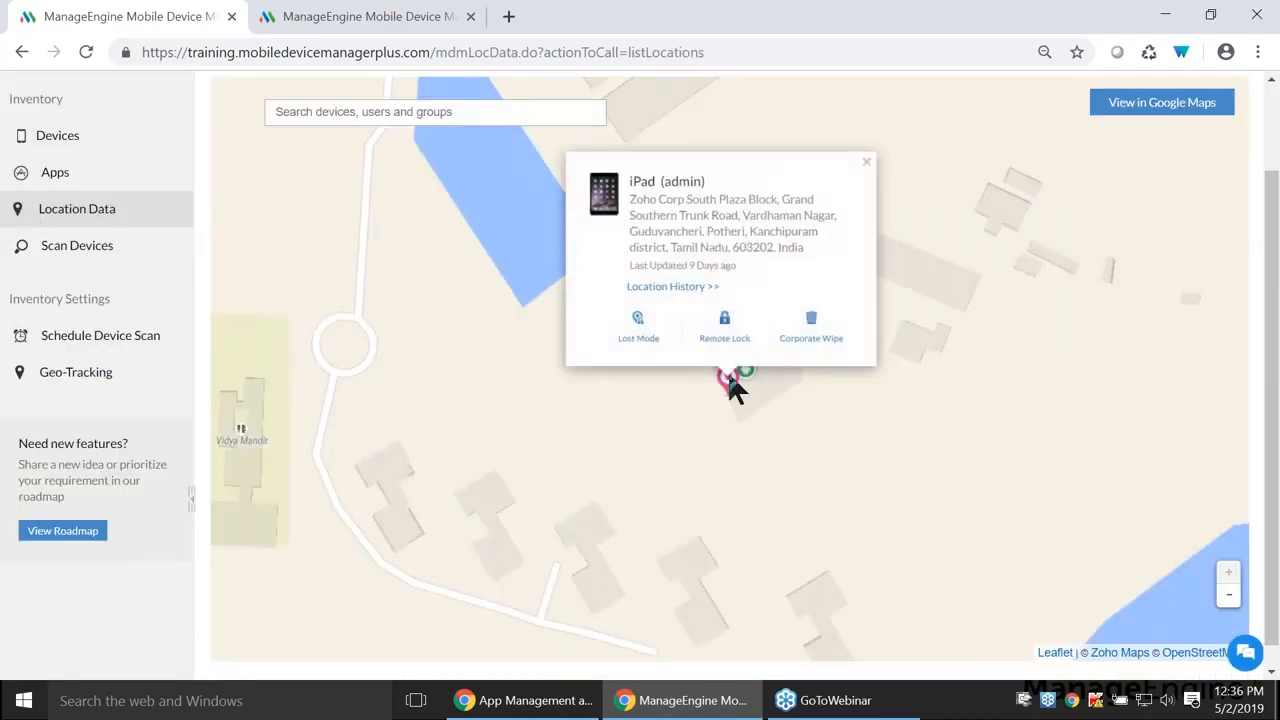
click(701, 290)
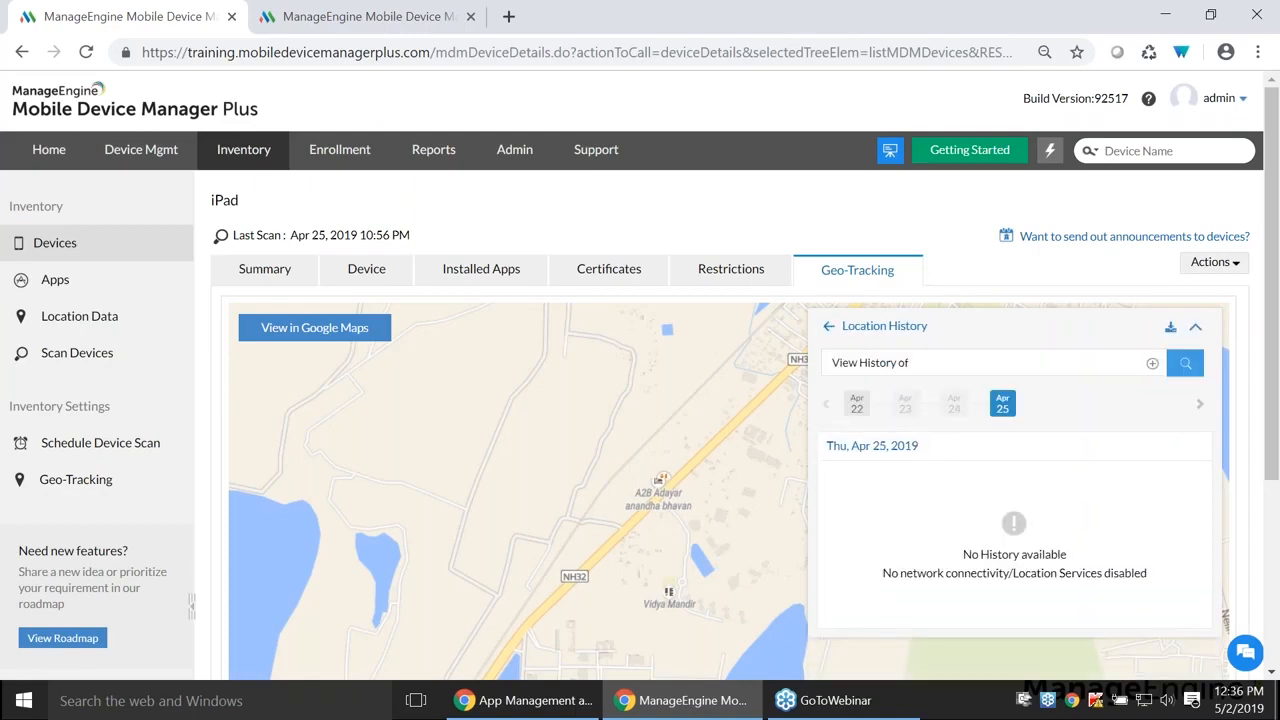
- Export the iPad's Apr 22 location history as iPad_LocationHistory.csv and return to the Devices inventory
click(857, 404)
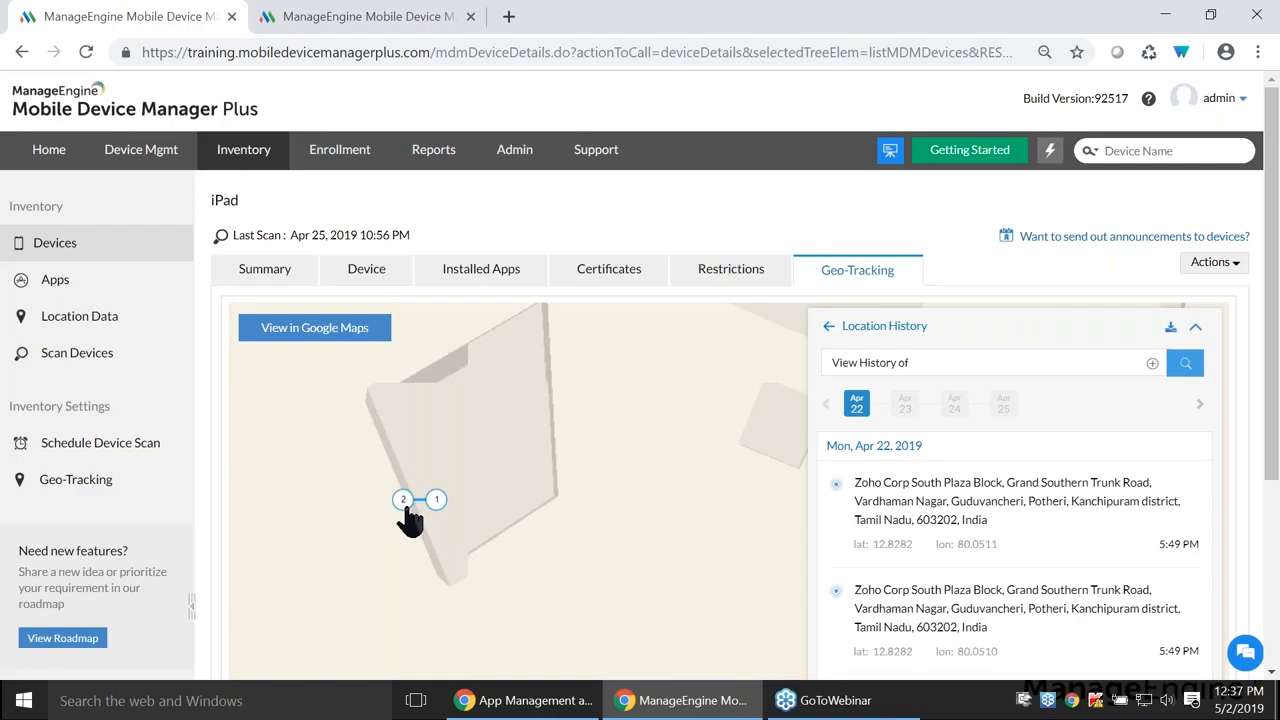
click(1170, 327)
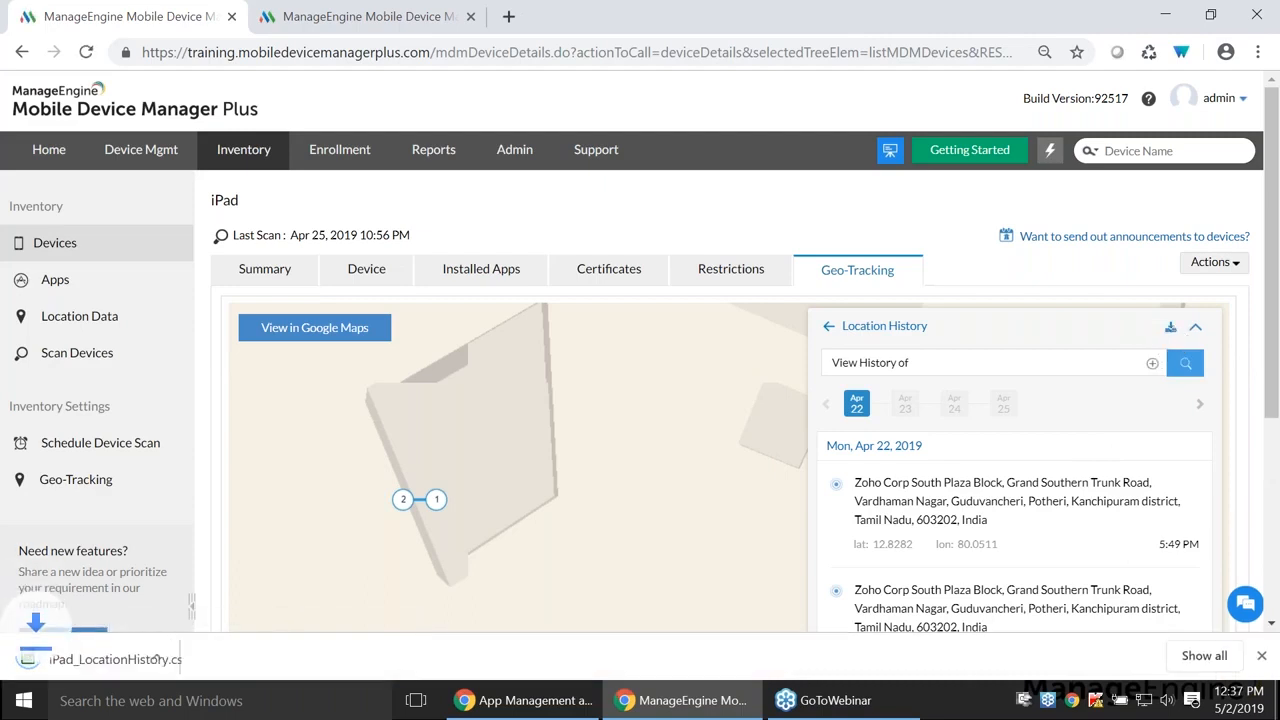
click(1259, 656)
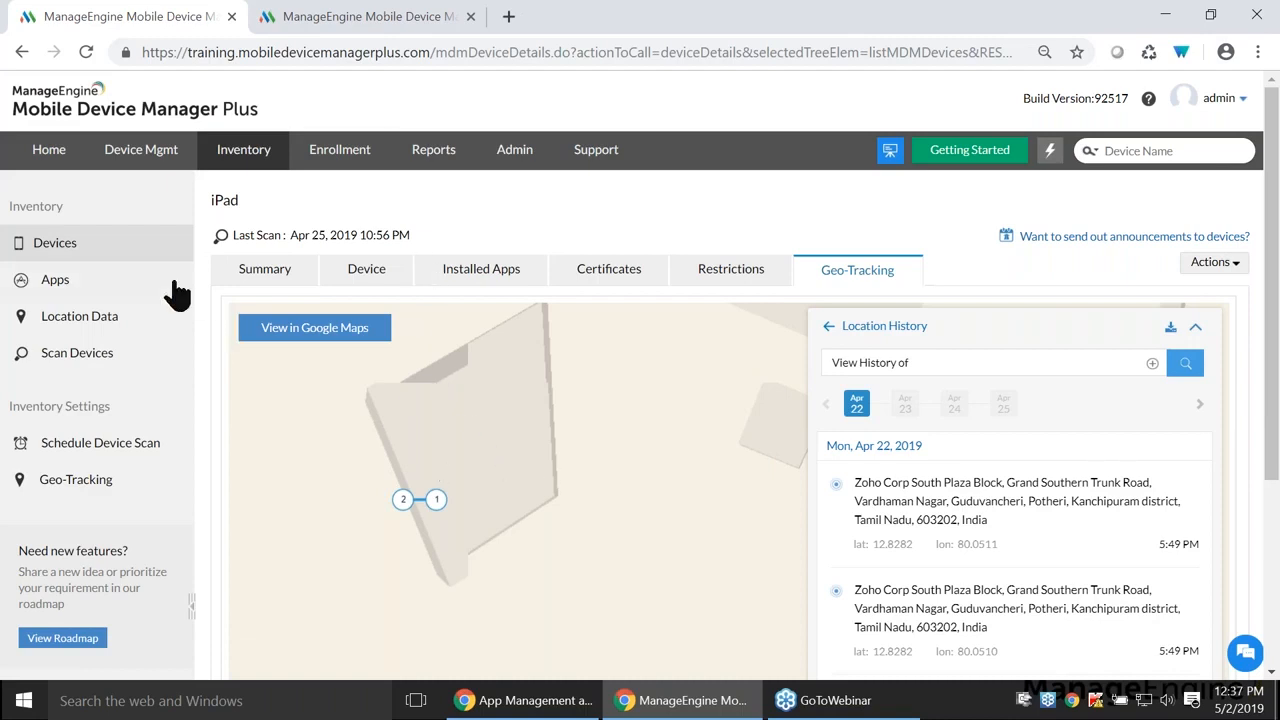
click(160, 250)
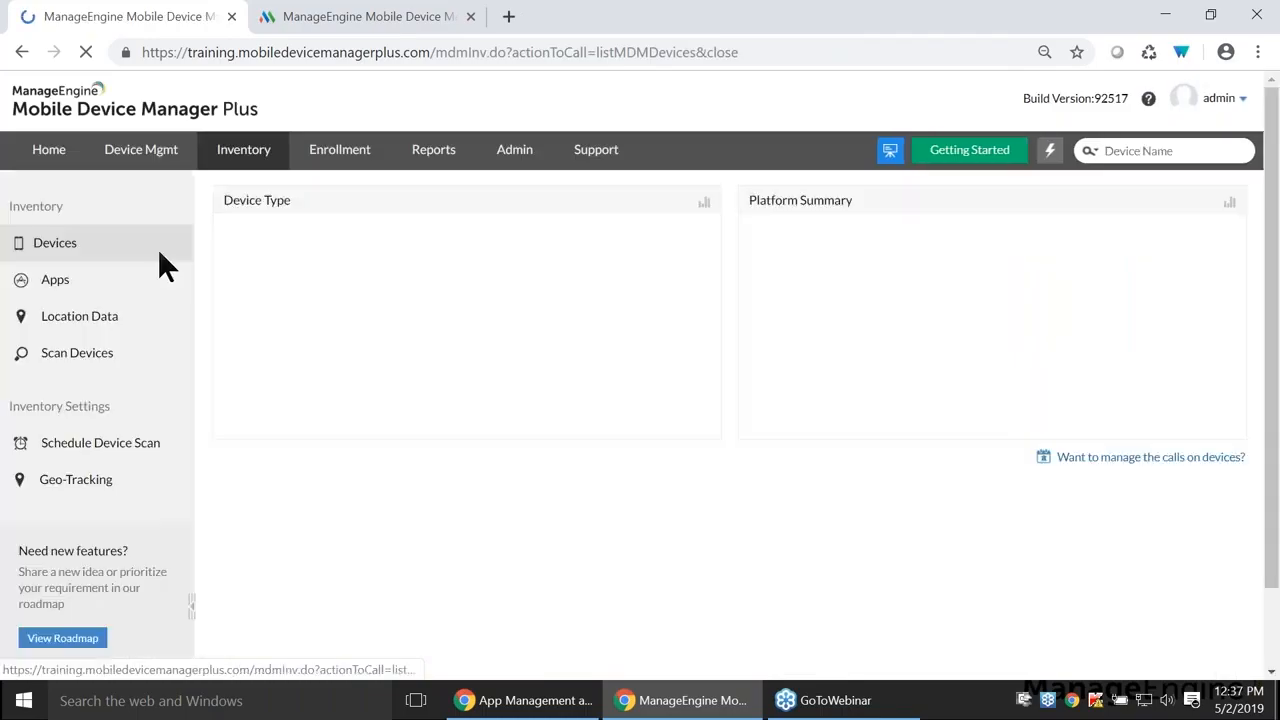
key(alt+Tab)
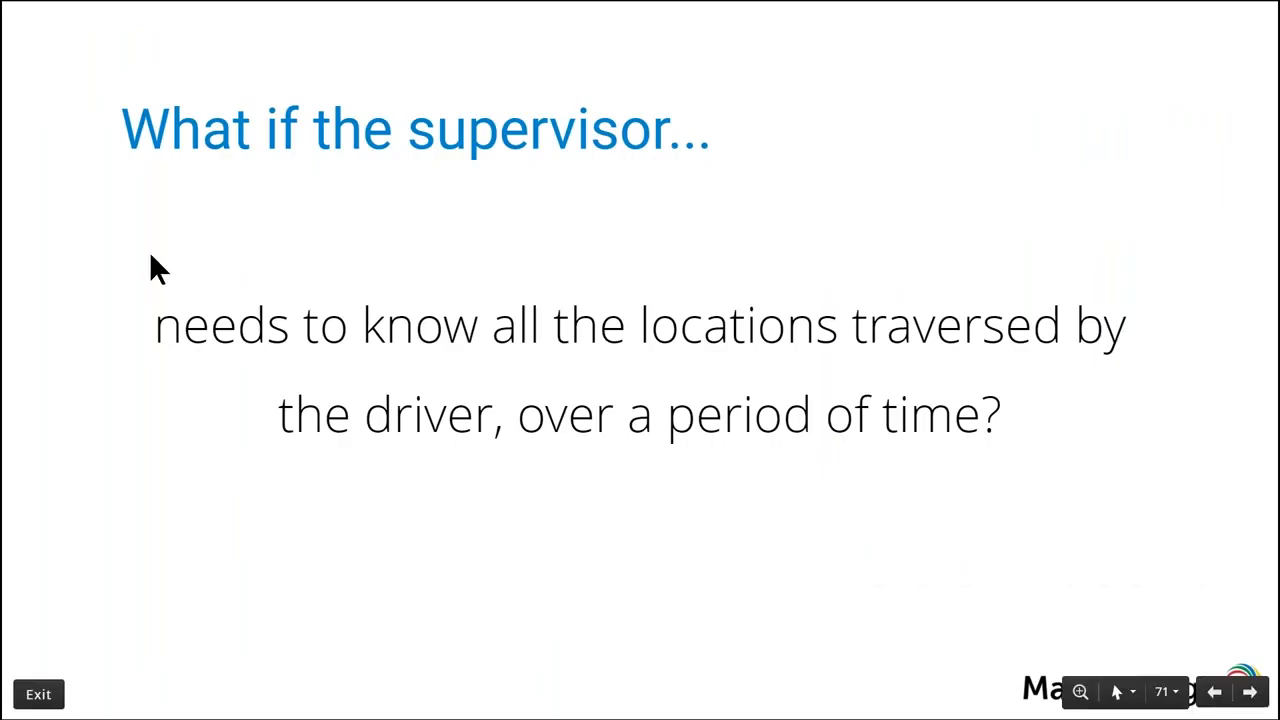
- Advance to slide 72, 'What do you usually do...', revealing all three troubleshooting bullets
key(Right)
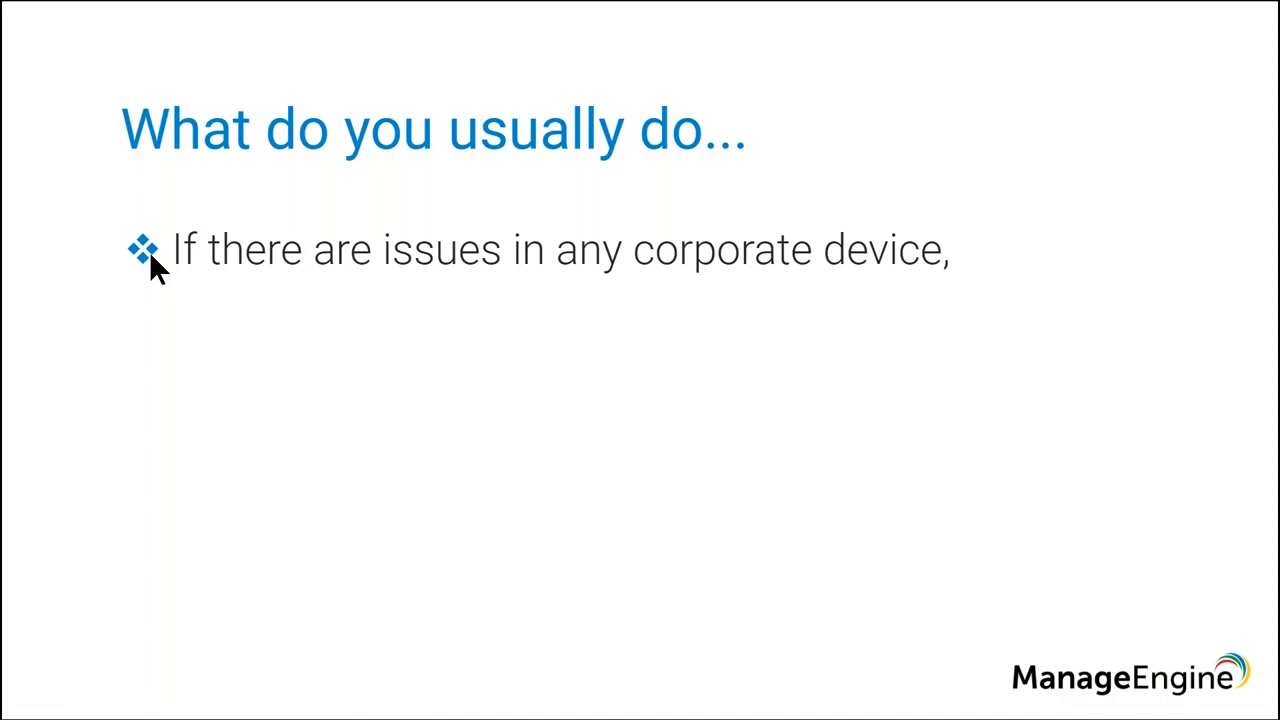
key(Right)
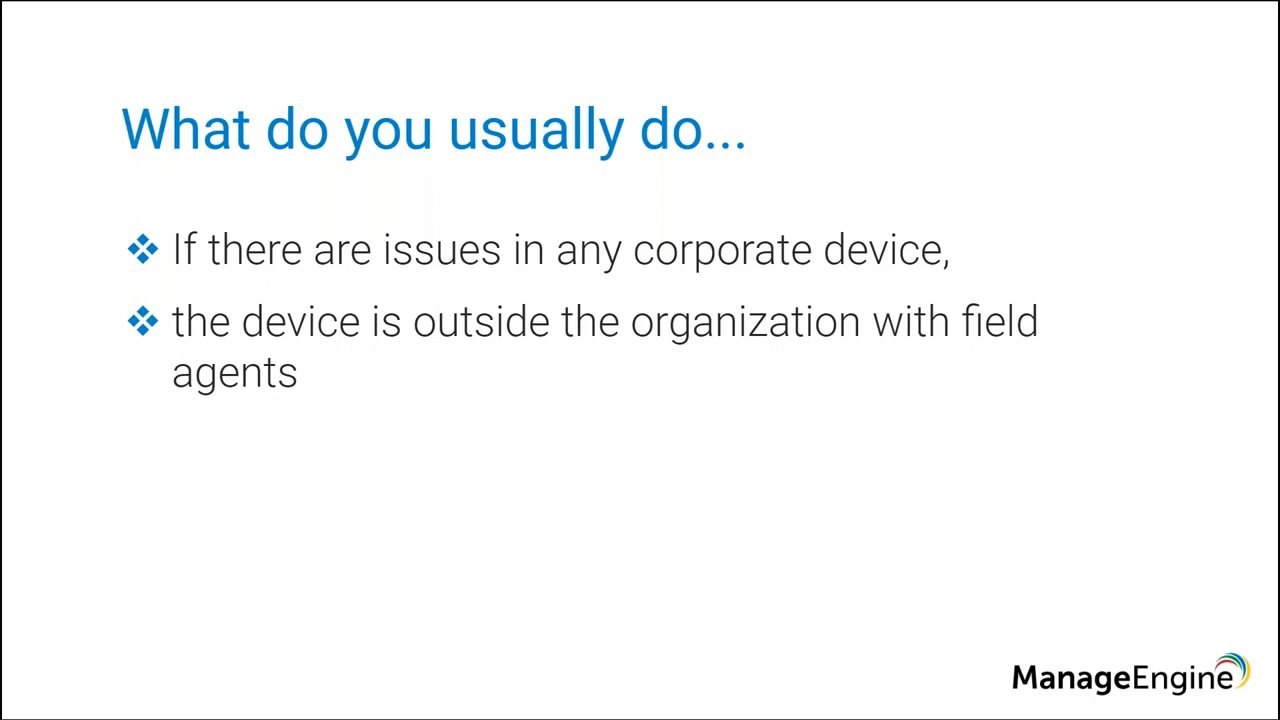
key(Right)
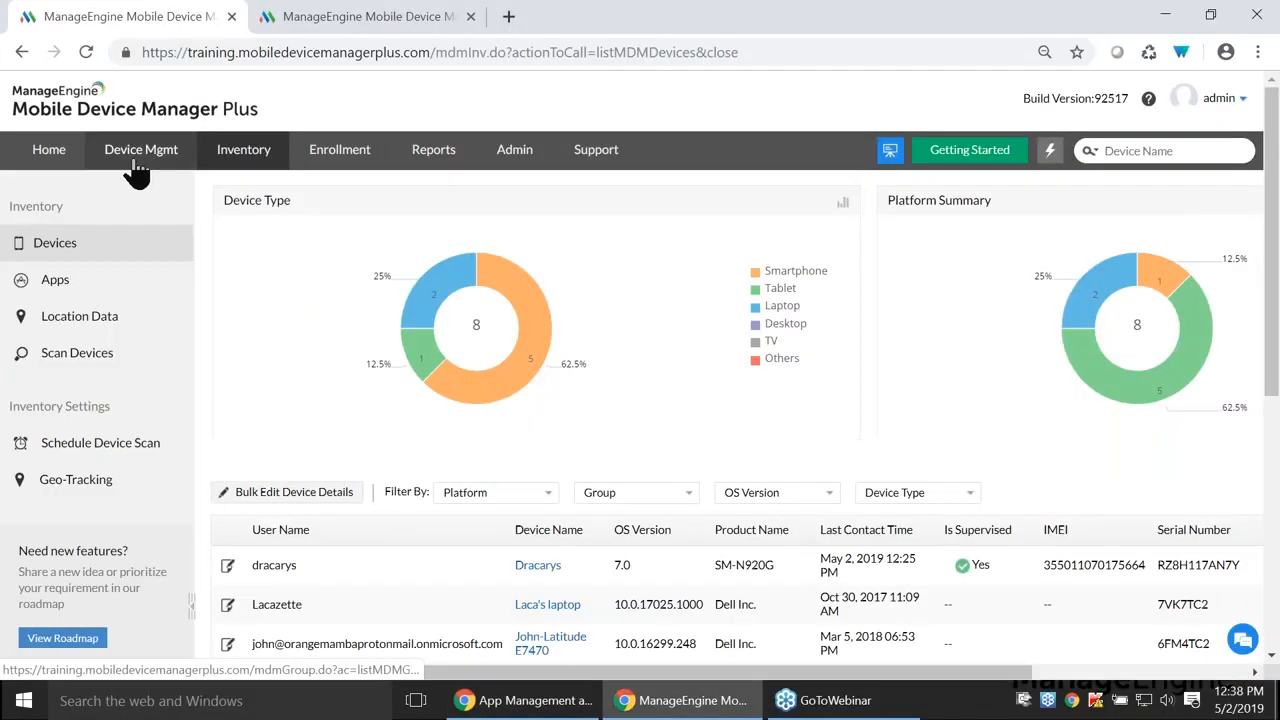
- Start a Remote Control session on the Android 7.0 device from Device Mgmt > Remote Control
click(137, 158)
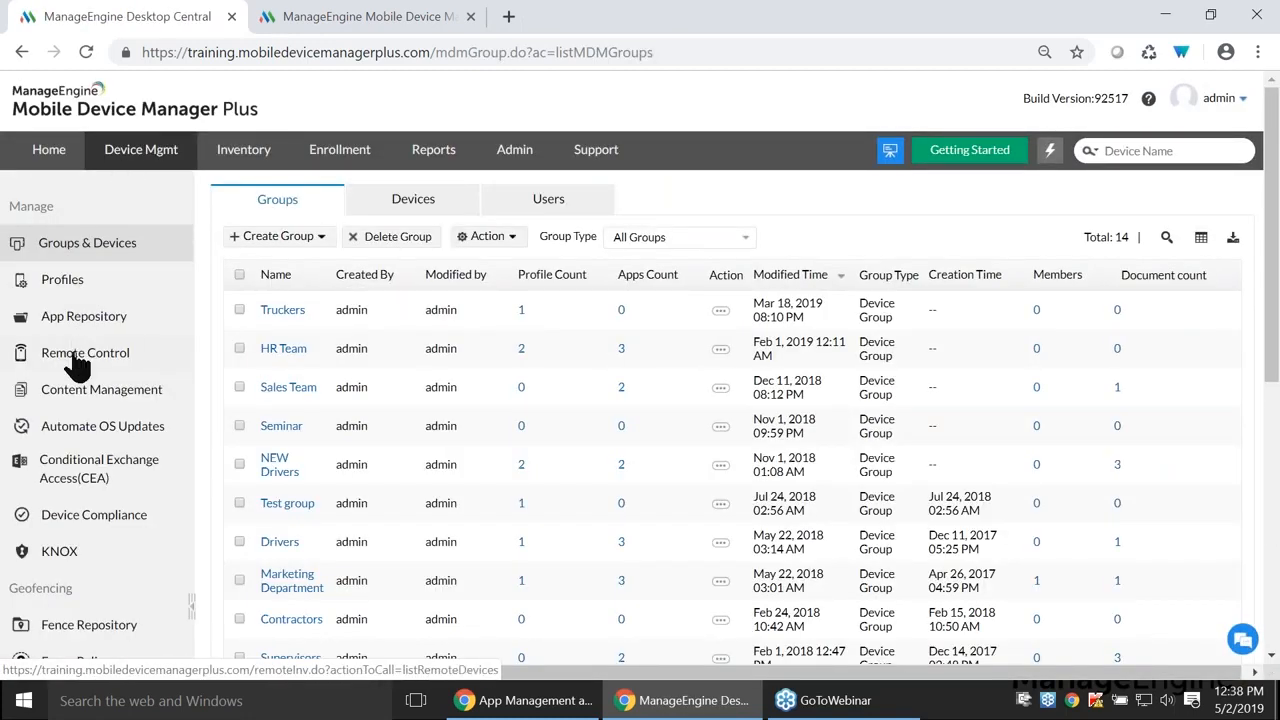
click(77, 358)
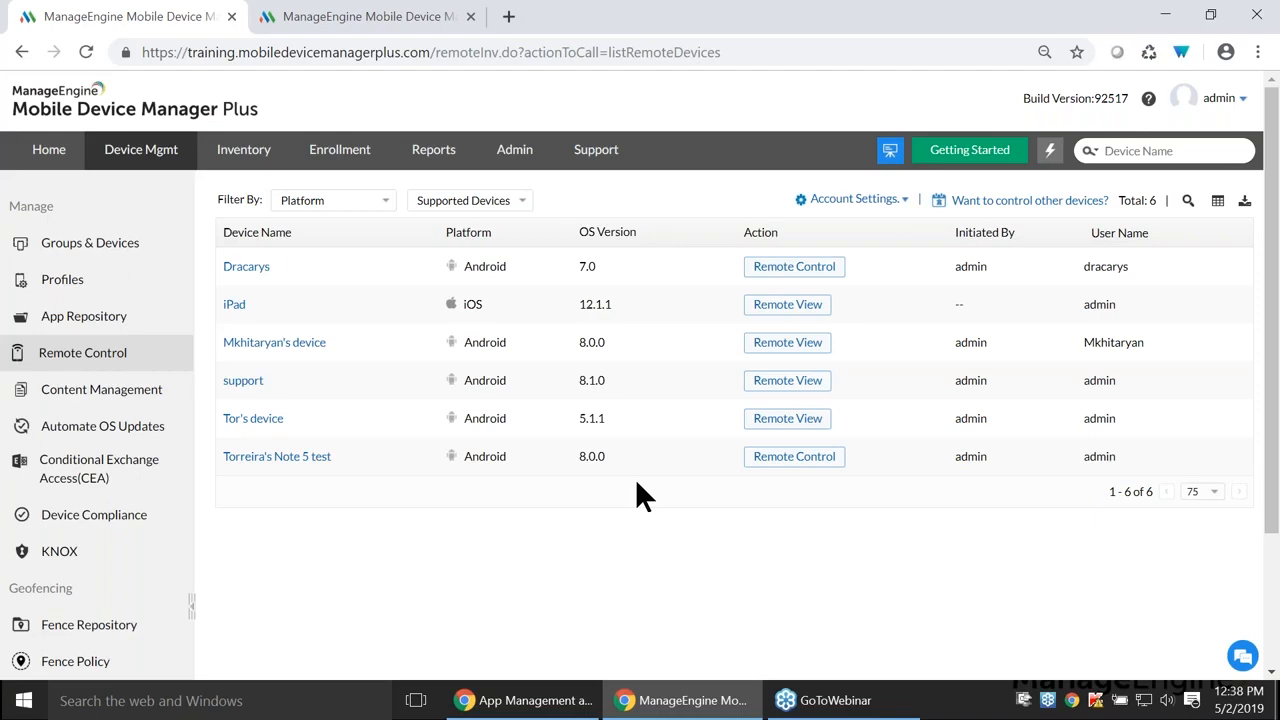
click(800, 272)
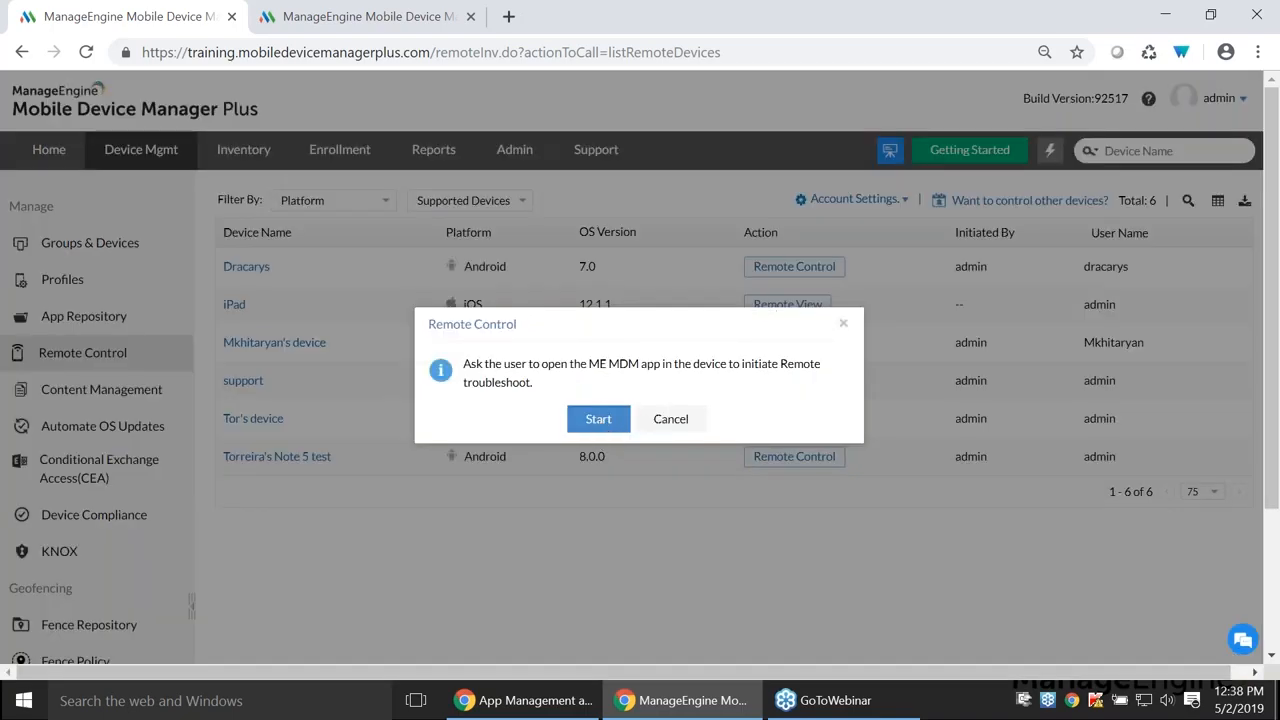
click(598, 420)
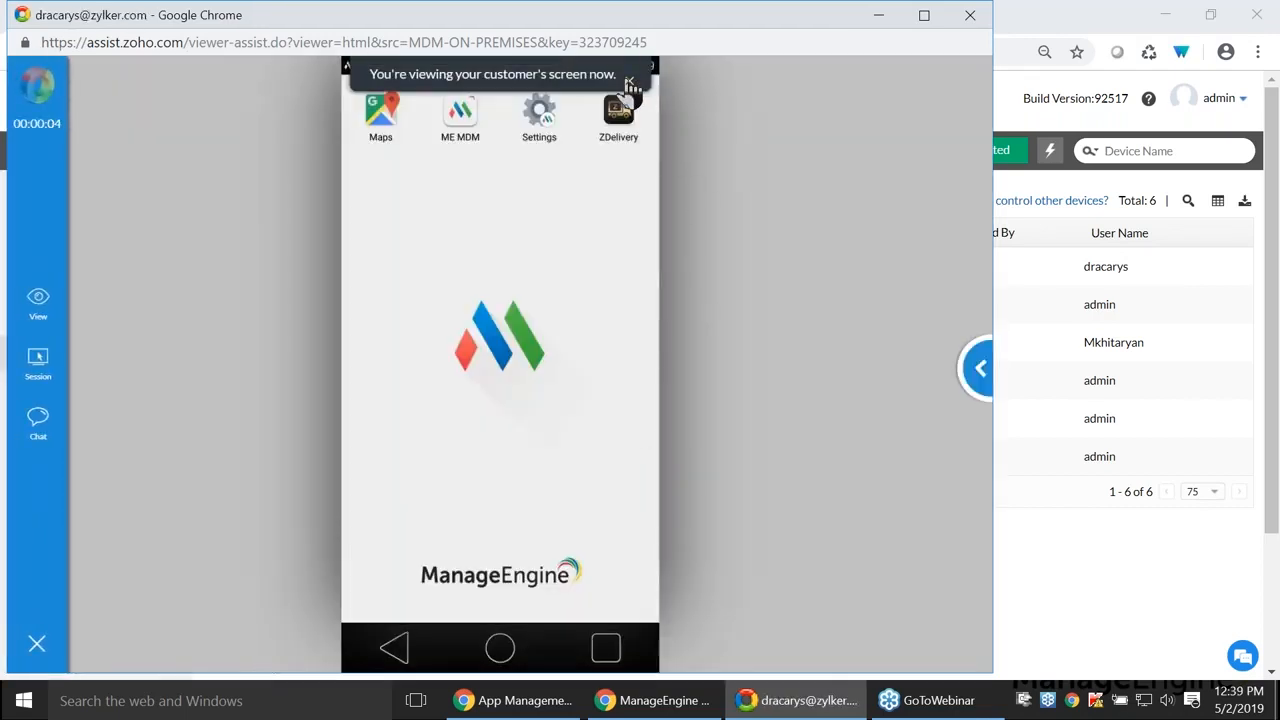
- Launch the ME MDM app on the phone and send '/exit-kiosk' in chat to pause kiosk mode
click(630, 80)
click(457, 112)
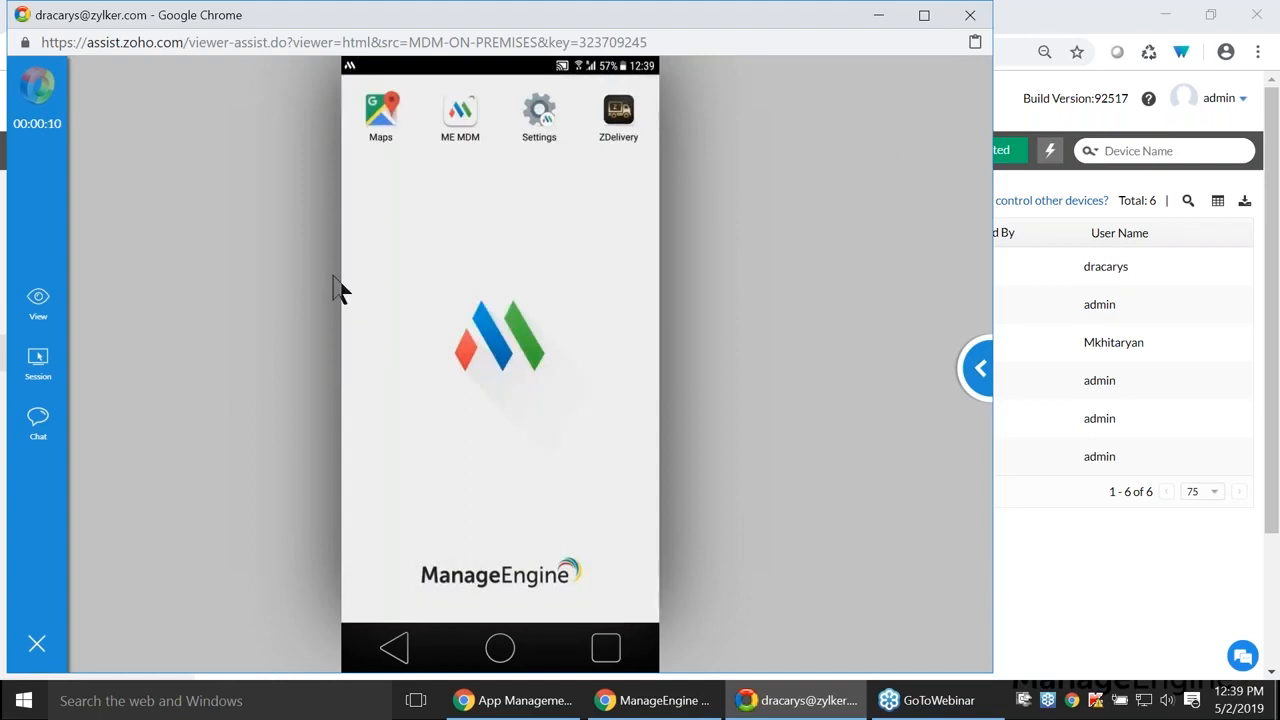
click(38, 435)
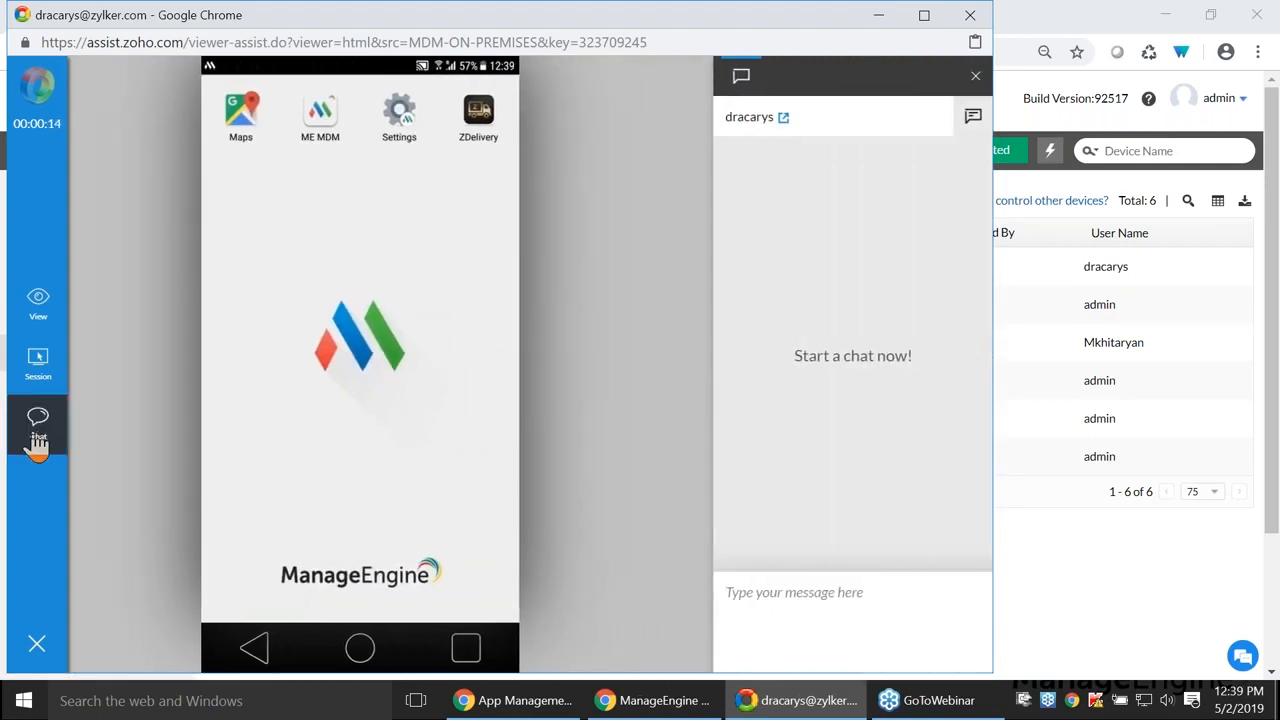
text(/exit-)
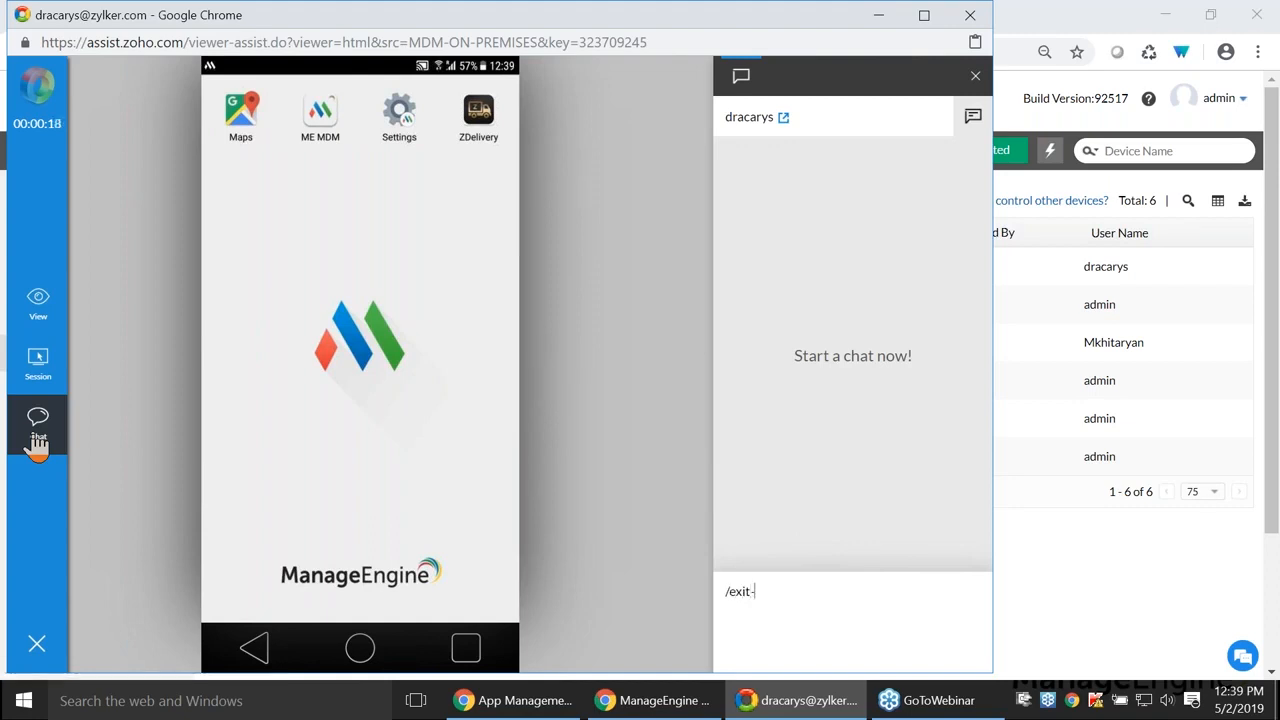
text(kiosk)
key(Return)
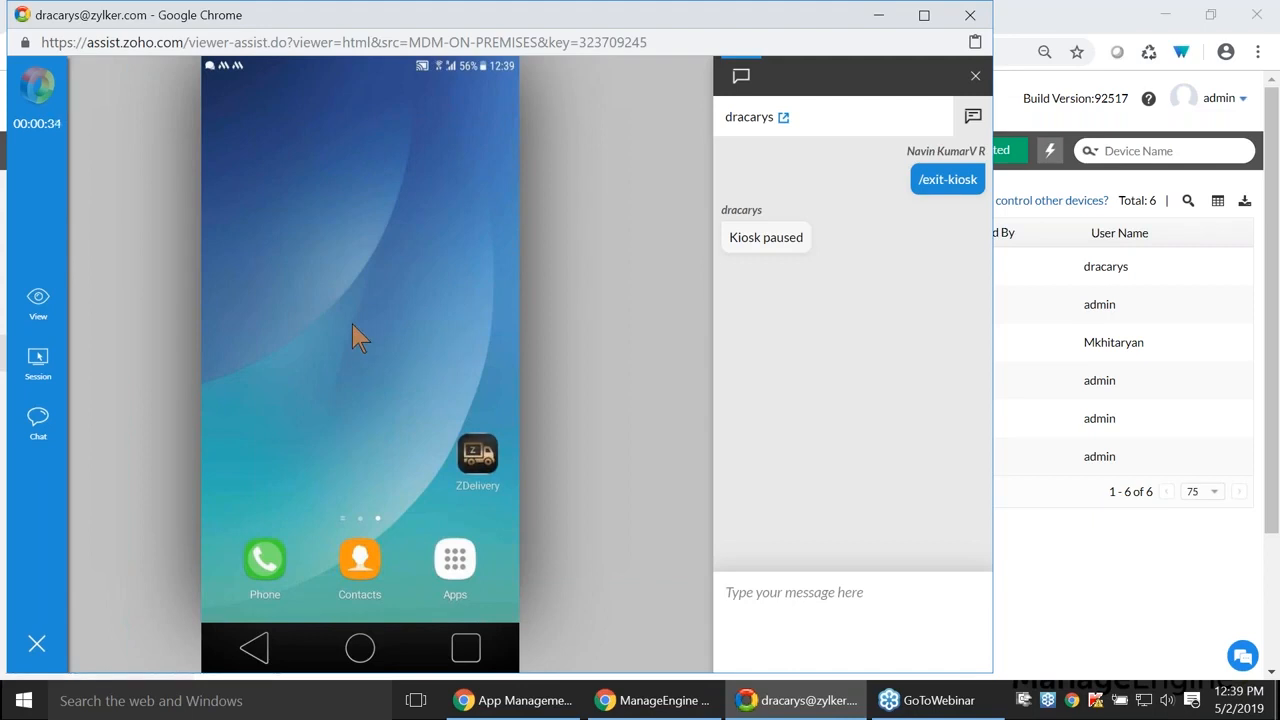
- Send '/enter-kiosk' in the chat to put the device back into kiosk mode
click(857, 594)
text(/enter-kiosk)
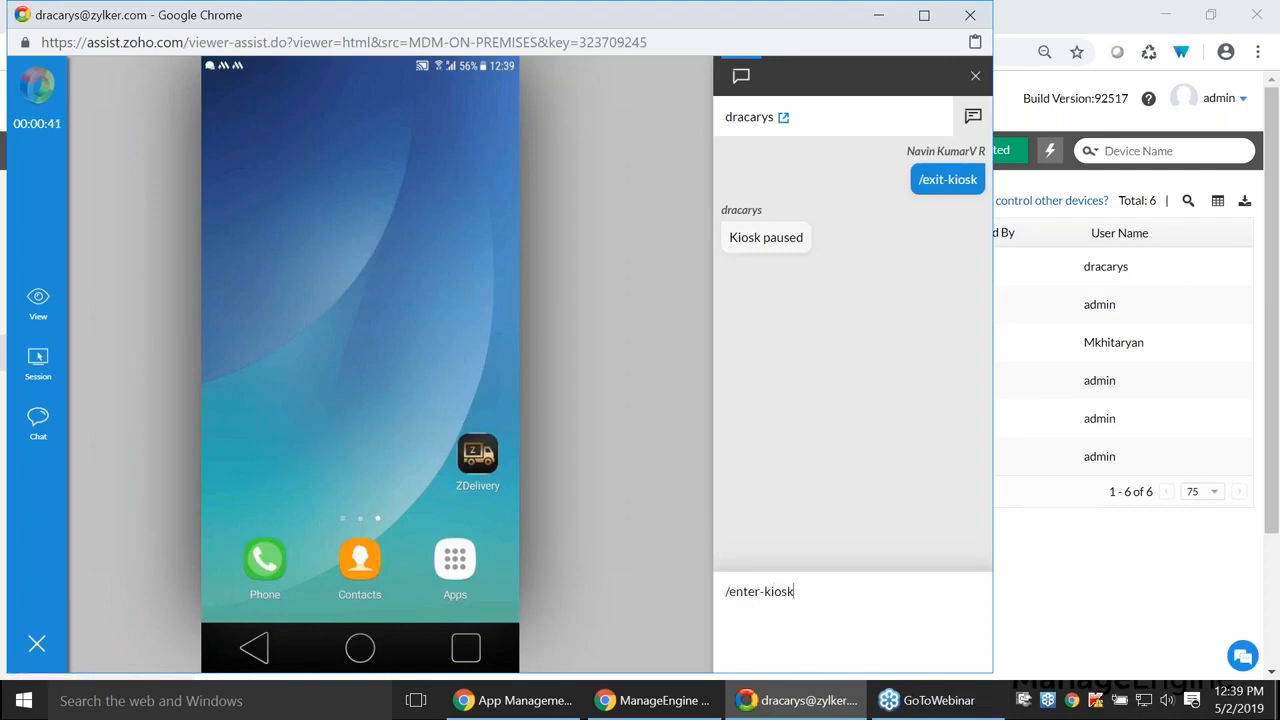
key(Return)
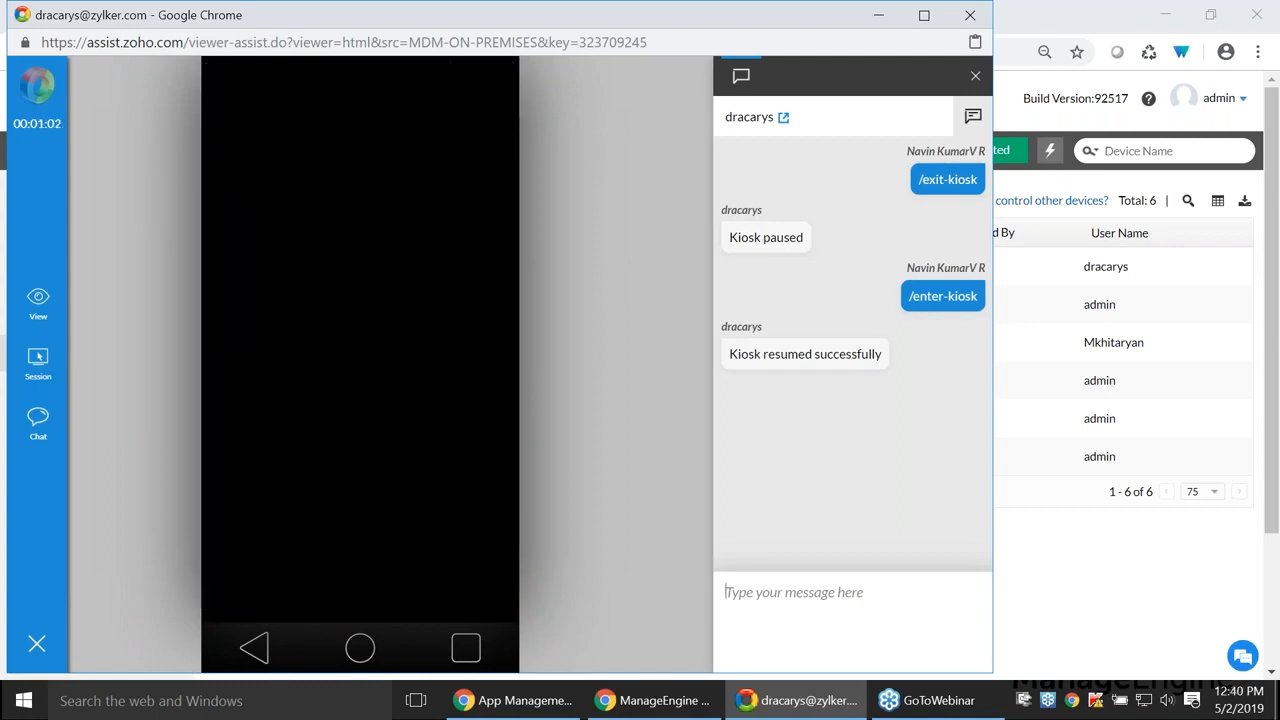
- End the remote support session now and close the Zoho Assist window
click(36, 645)
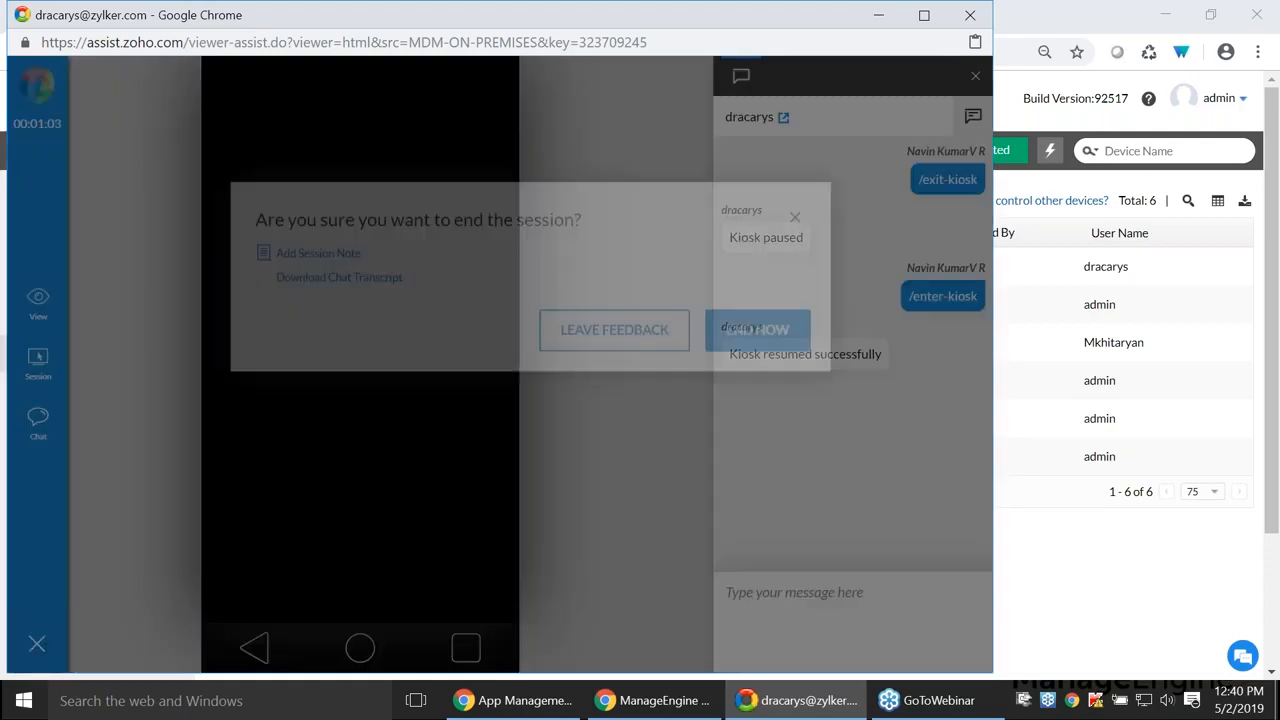
click(752, 400)
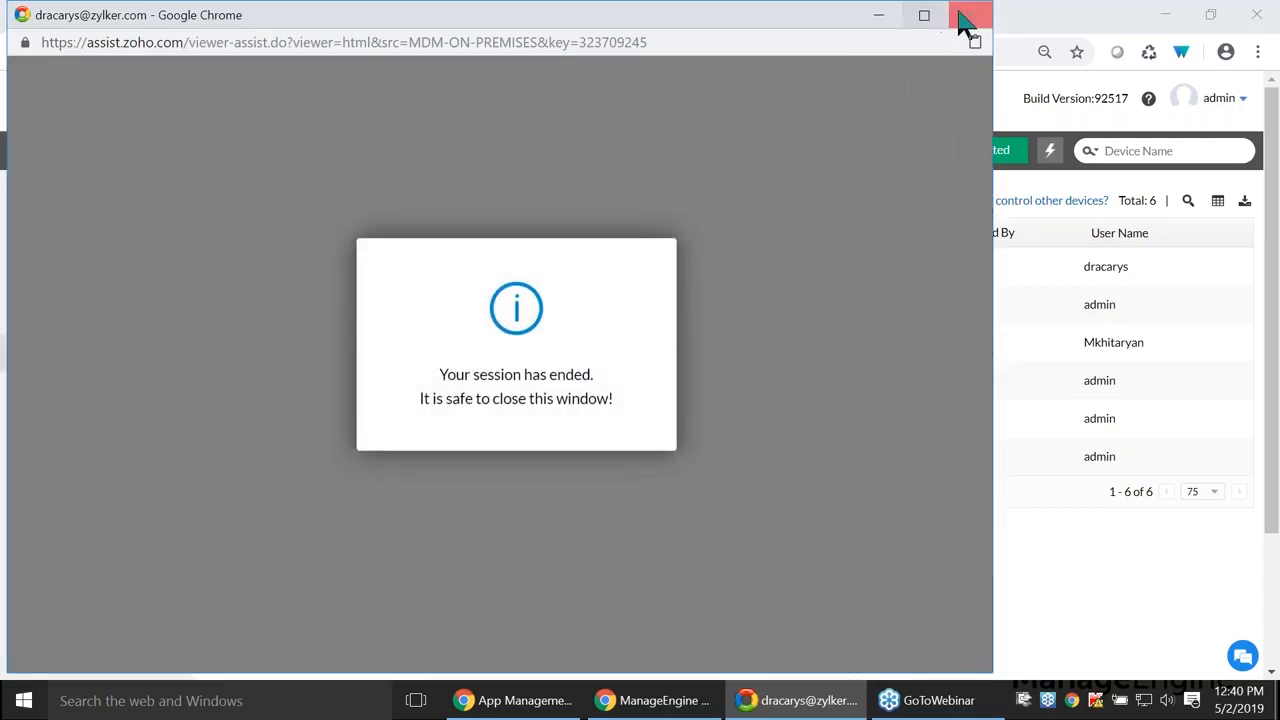
click(964, 17)
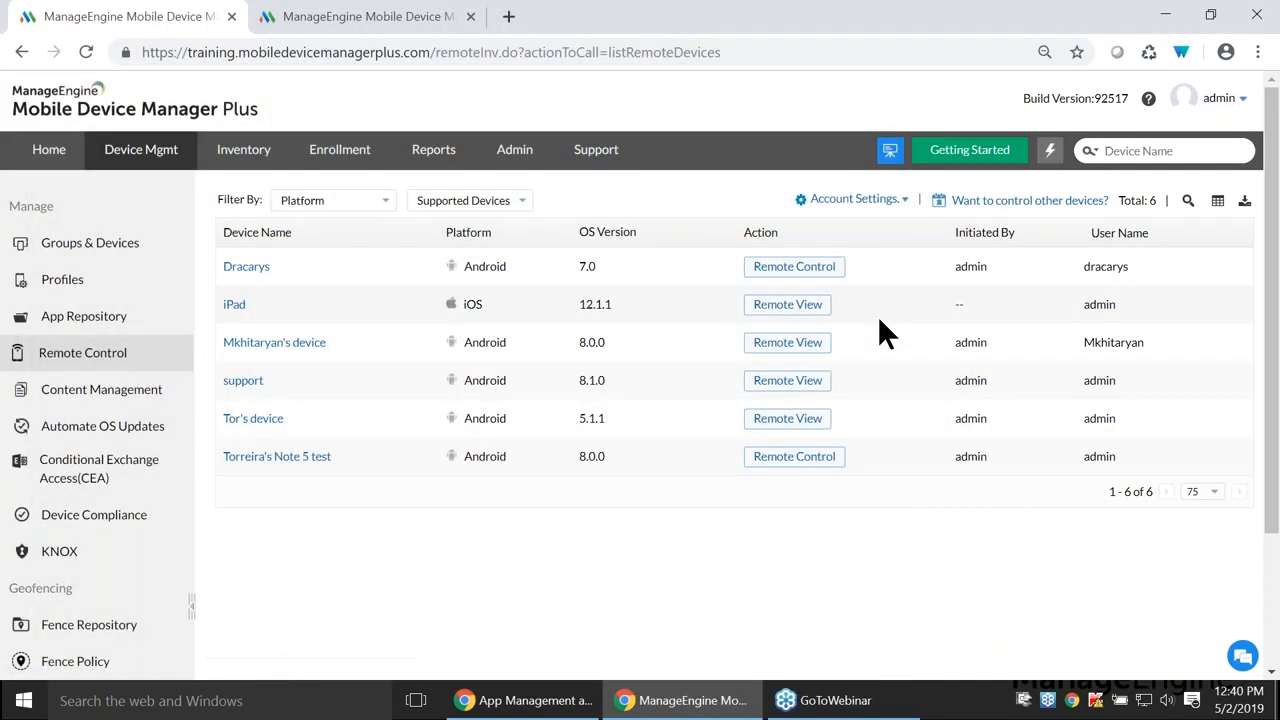
key(alt+Tab)
key(Right)
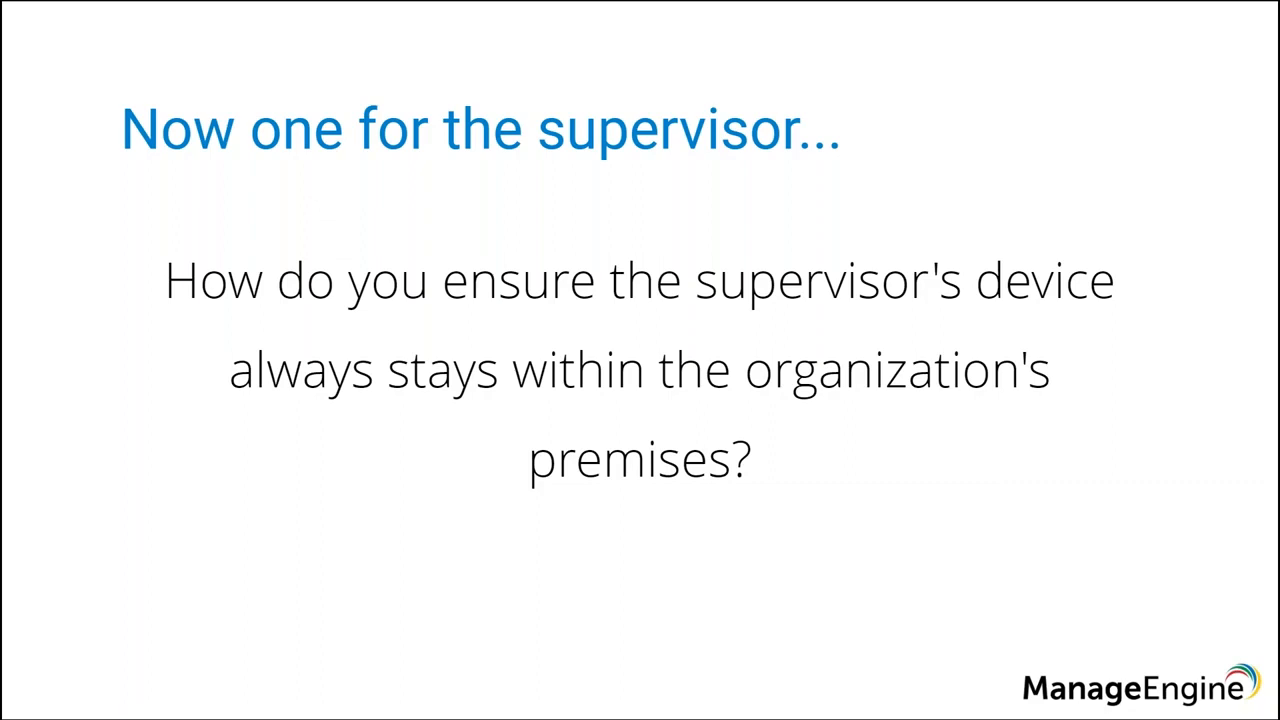
key(alt+Tab)
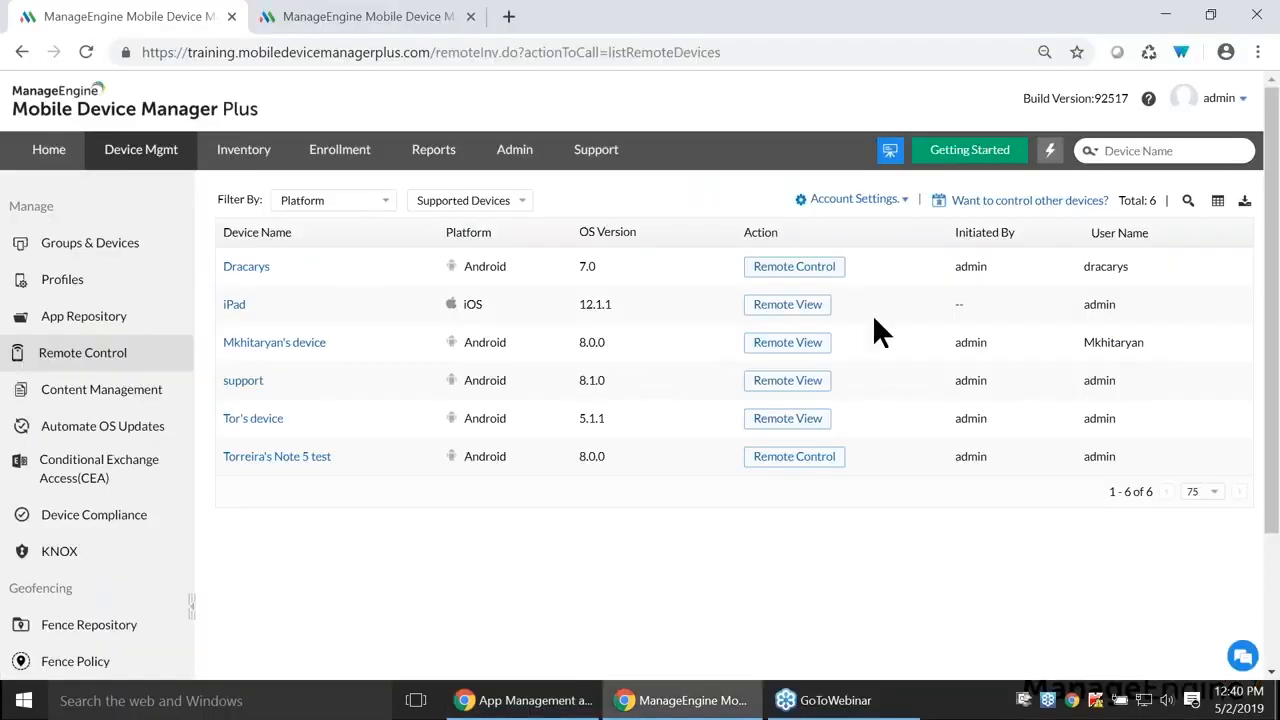
scroll(137, 457, down, 3)
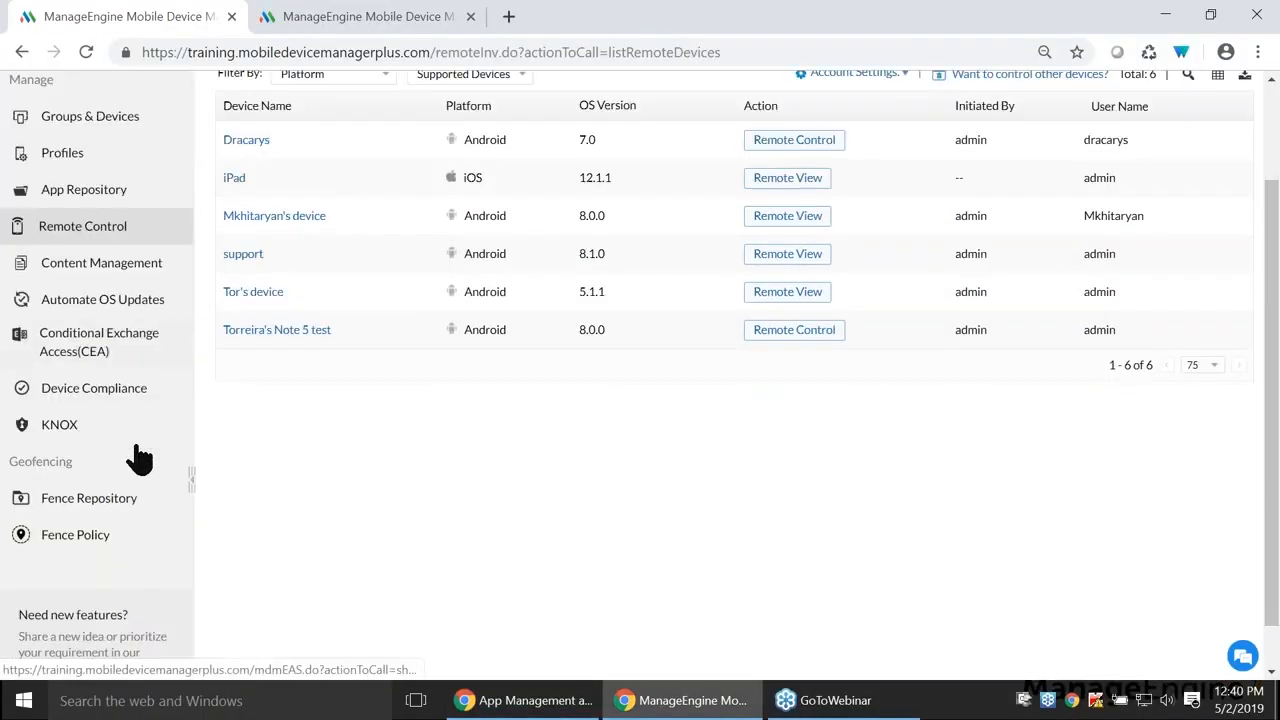
- From the Fence Repository, start a new fence named My Fence with a 150 m radius
click(126, 449)
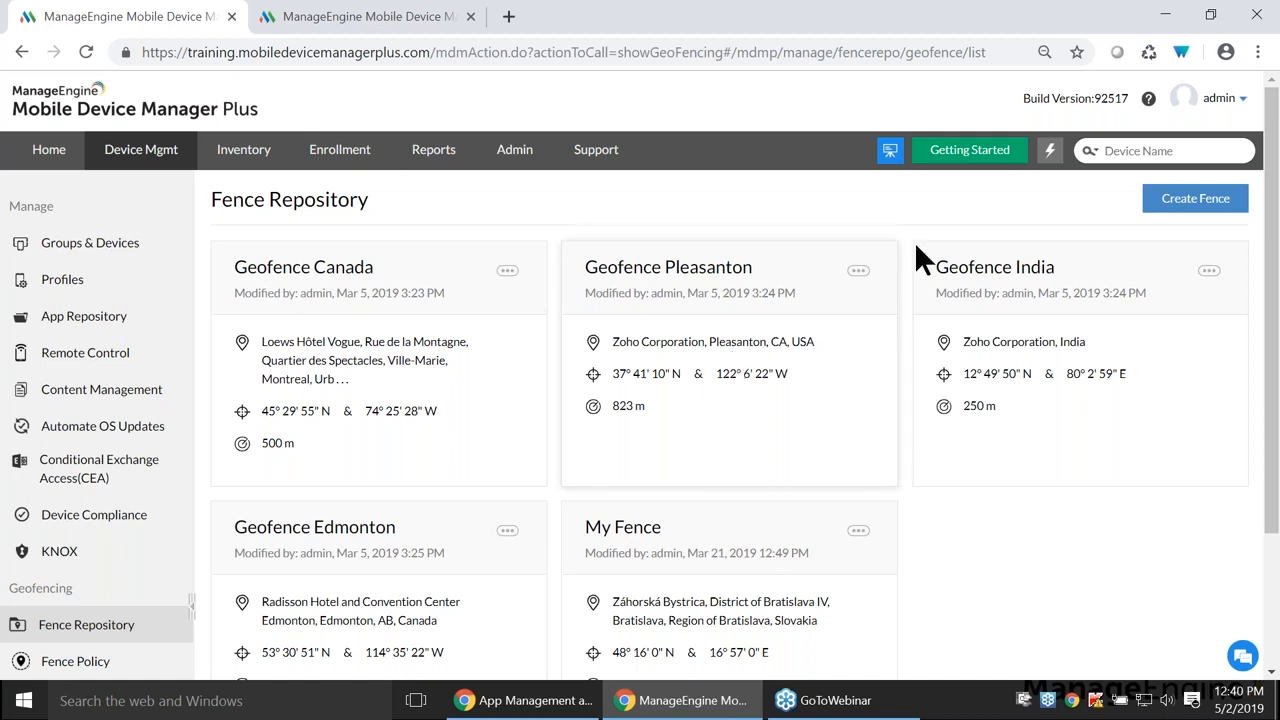
click(1180, 205)
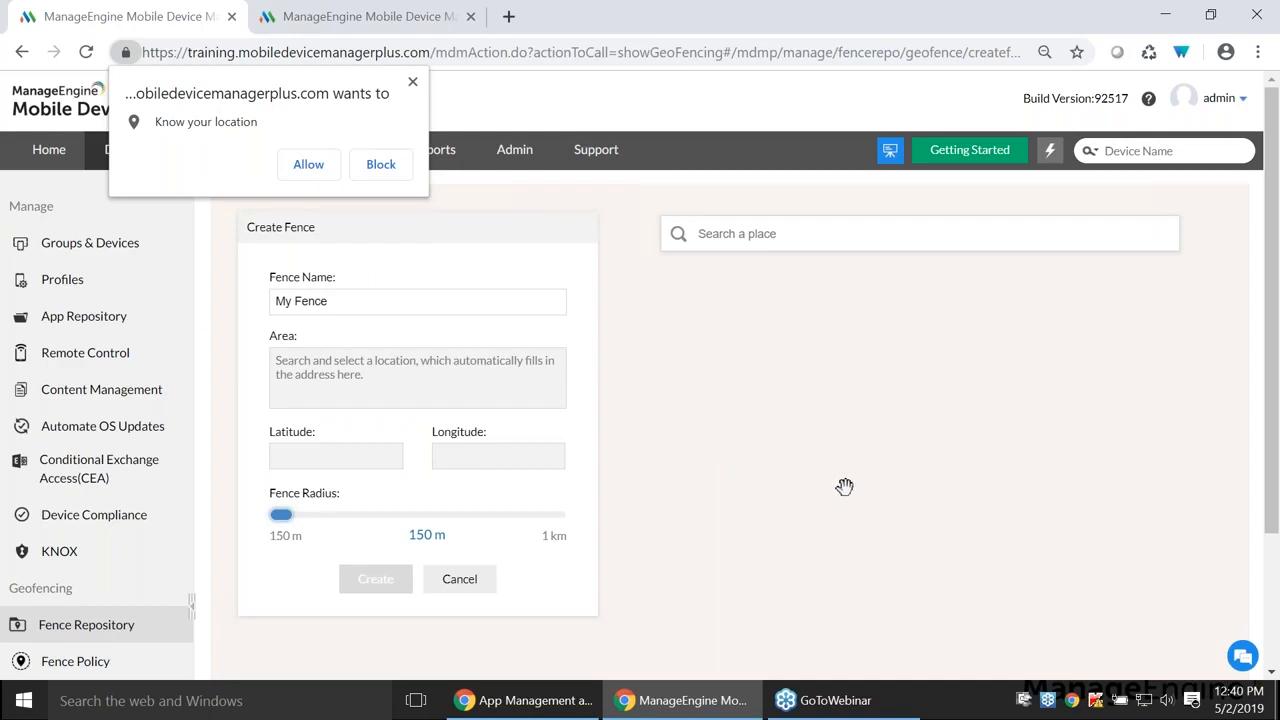
- Place My Fence at Bukkathurai near Chennai with a 1 km radius, then cancel the fence
click(411, 82)
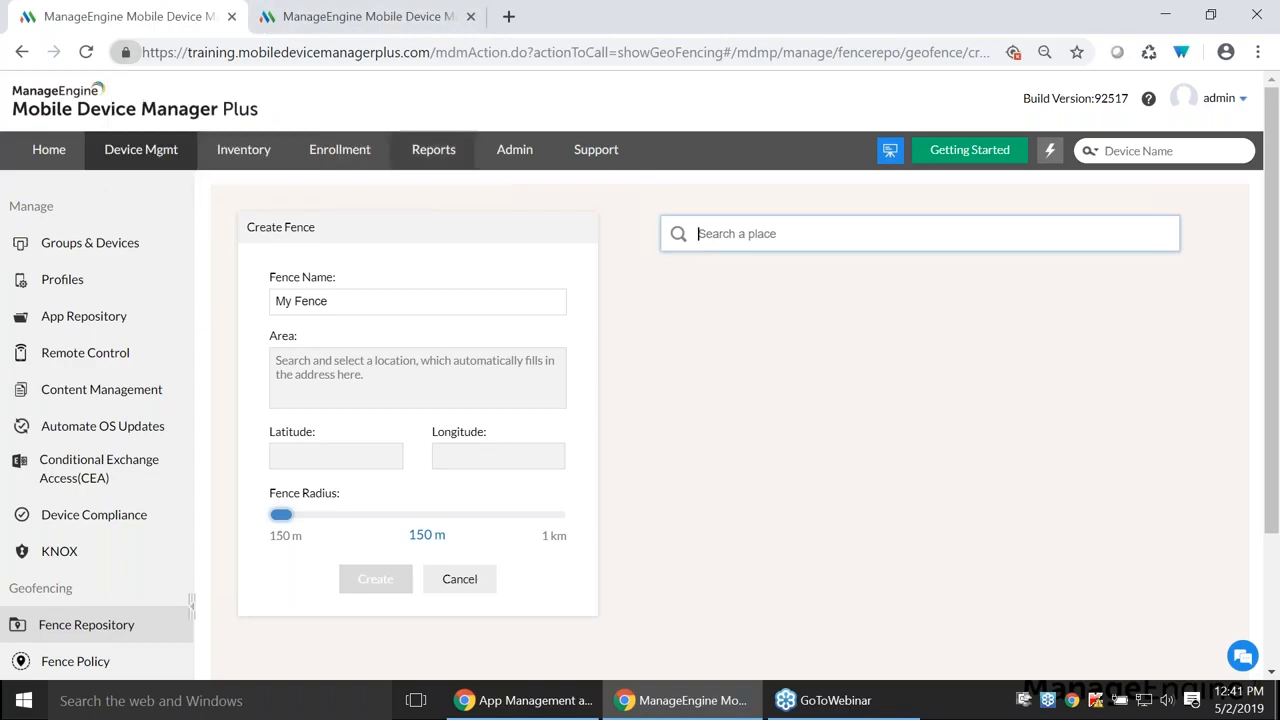
click(772, 540)
click(755, 415)
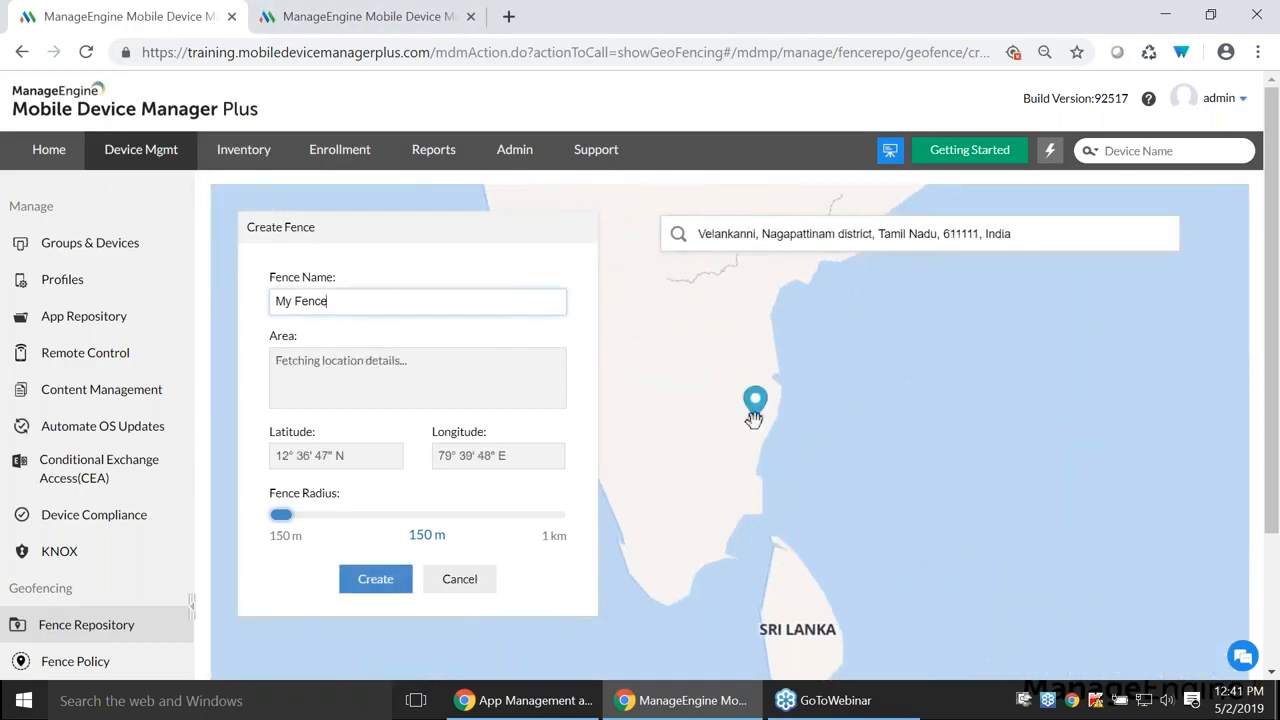
drag(289, 515, 570, 518)
scroll(759, 418, up, 4)
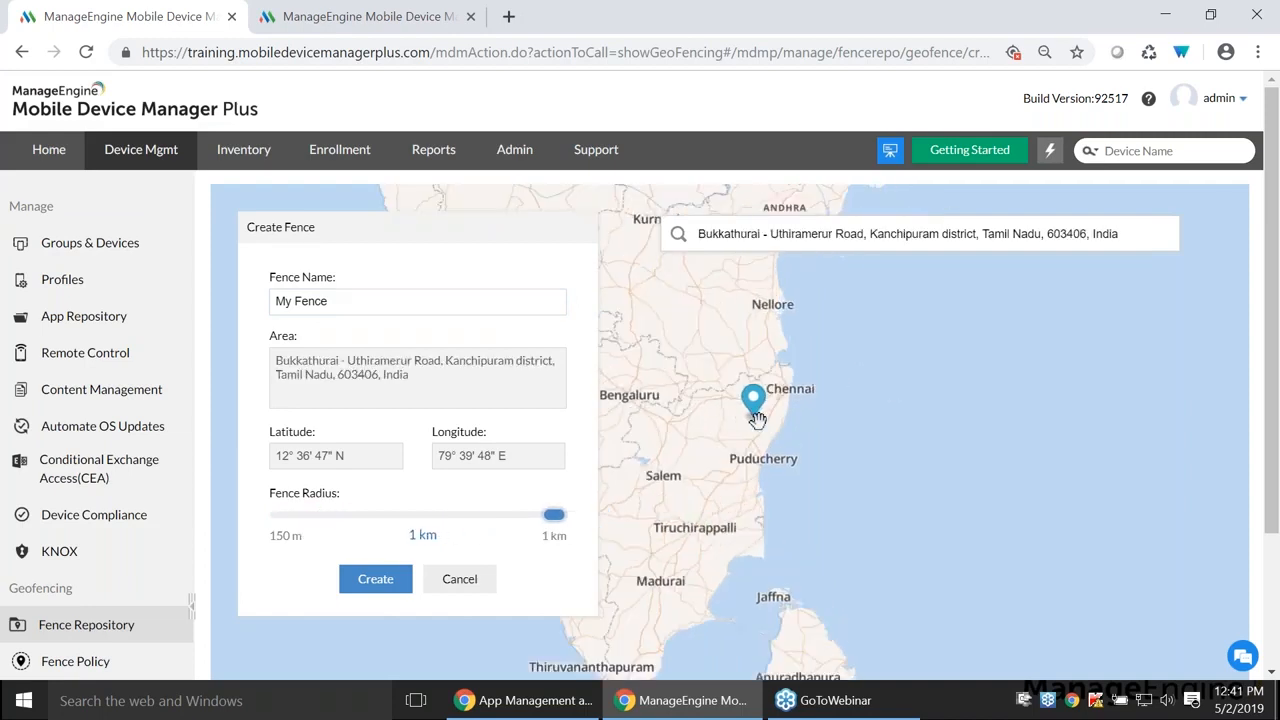
scroll(703, 370, up, 1)
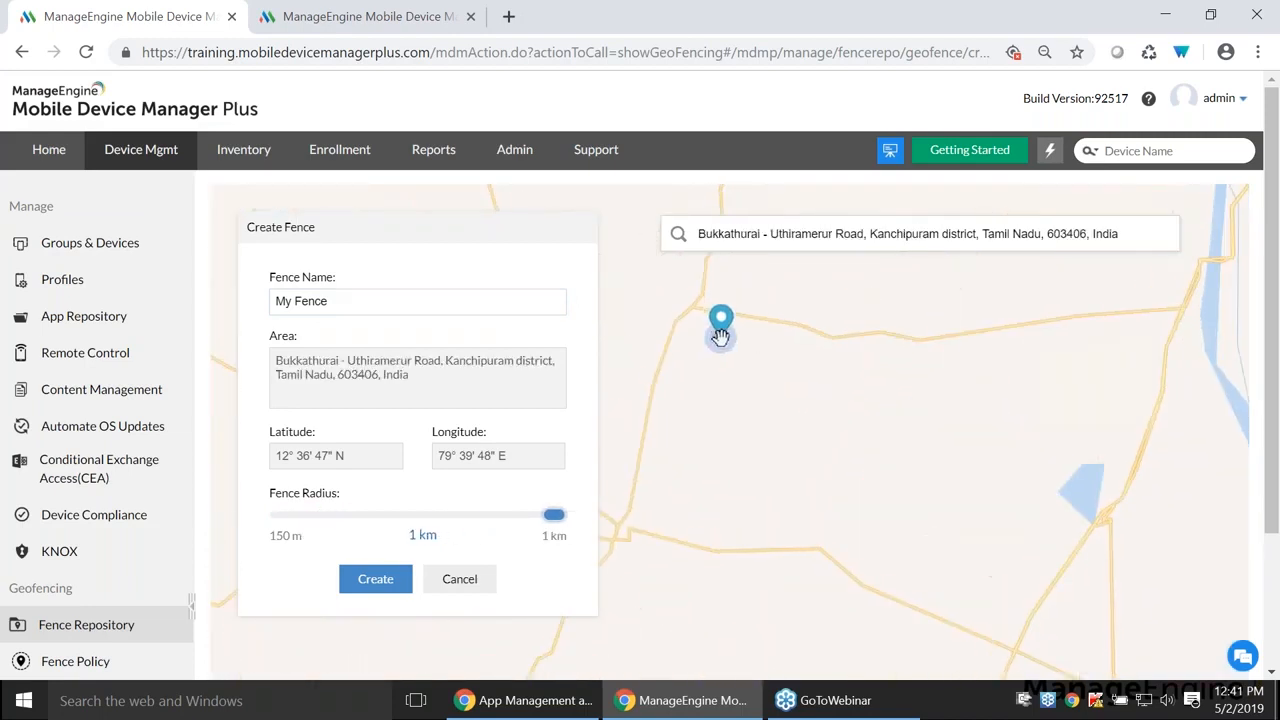
scroll(726, 346, up, 1)
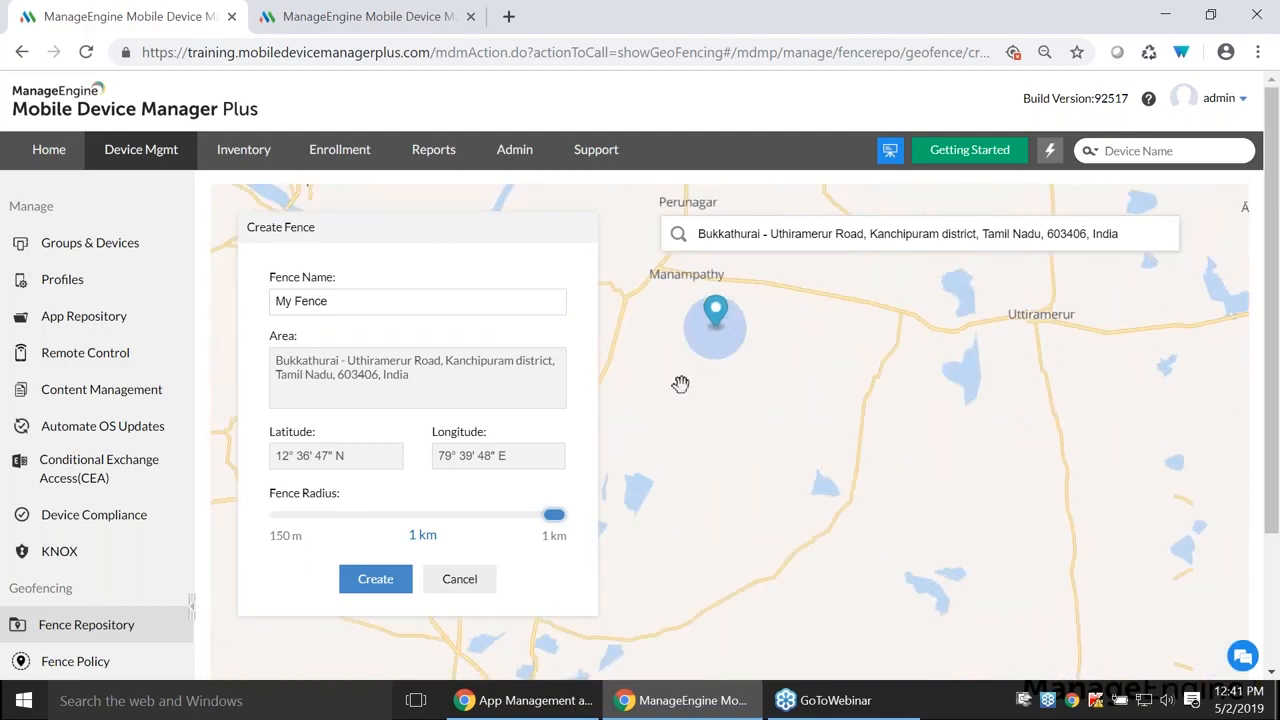
click(462, 590)
- Open the Geofence policy from the Fence Policy list with Modify
click(123, 661)
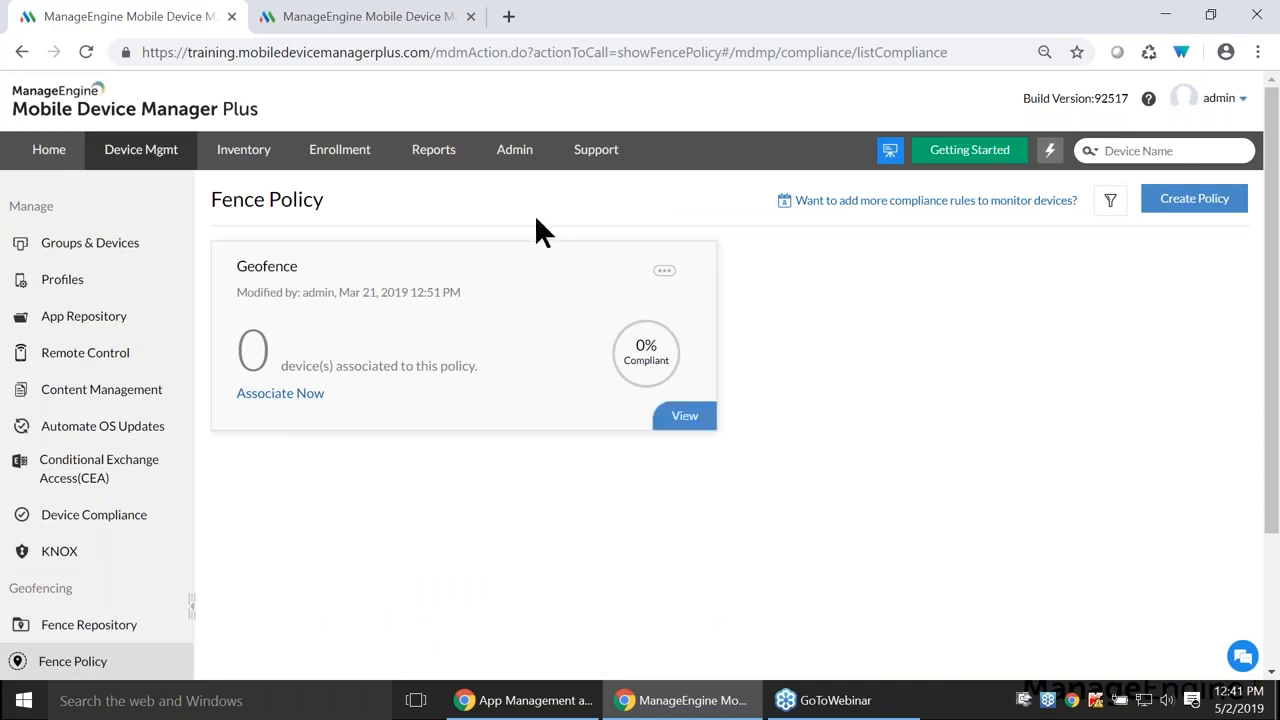
click(664, 272)
click(583, 303)
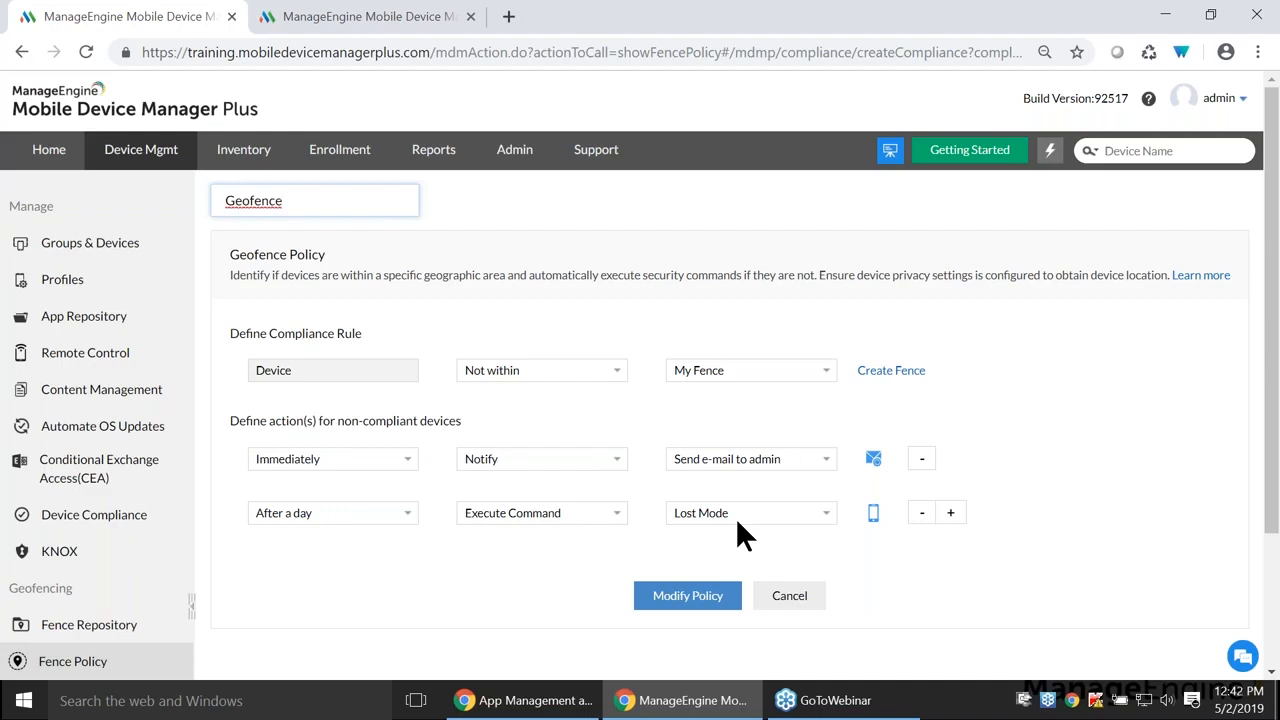
- Add an 'After a day' action executing the Complete wipe command, then return to the Fence Policy list
click(950, 513)
click(366, 570)
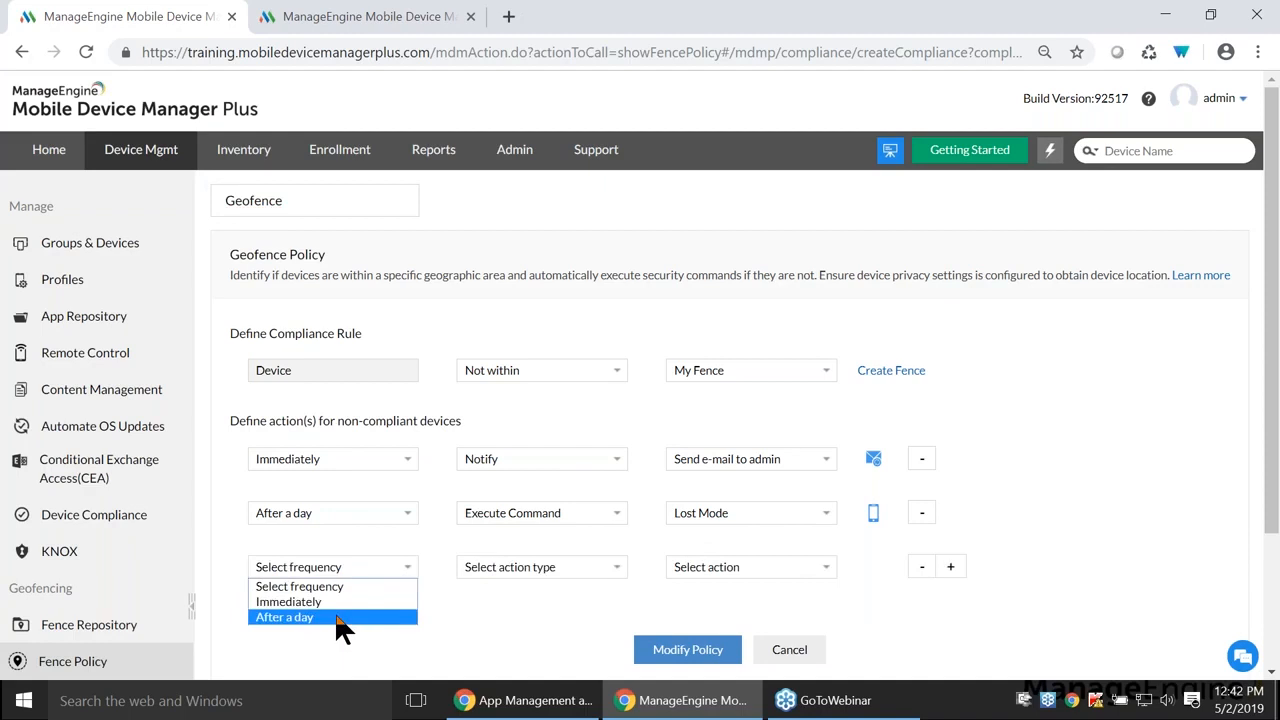
click(340, 618)
click(480, 567)
click(505, 614)
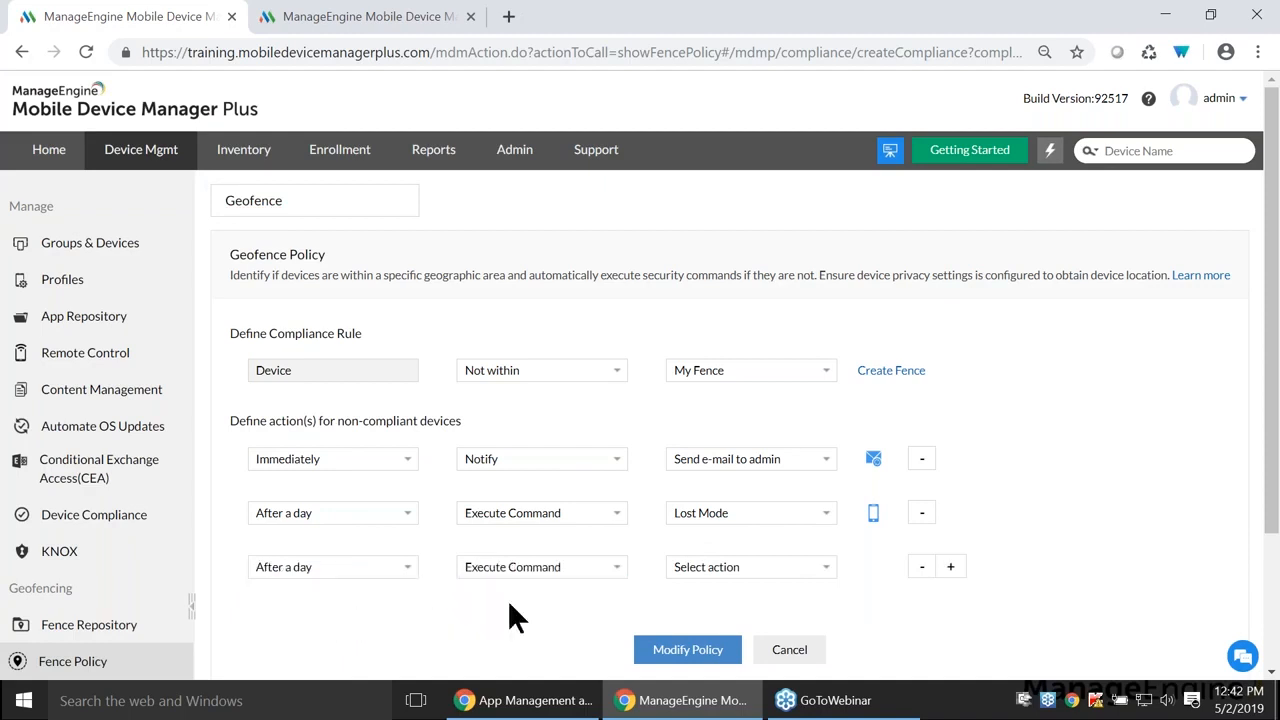
click(705, 567)
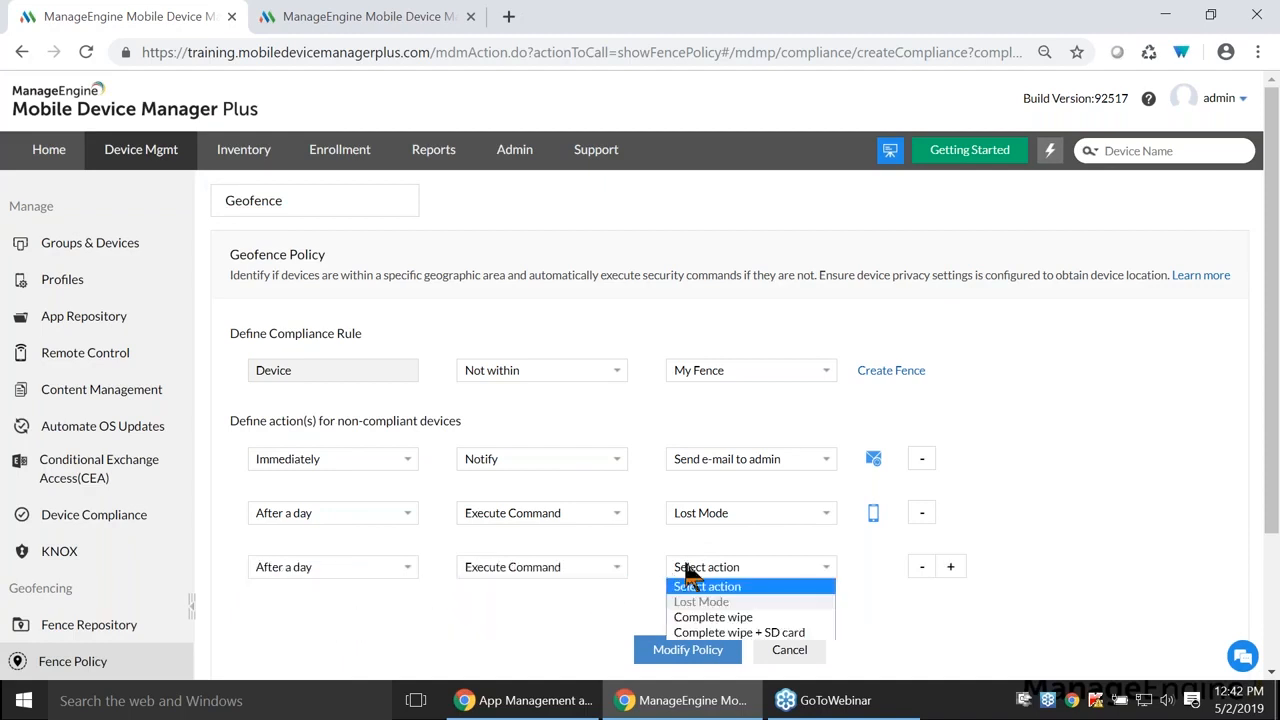
click(713, 617)
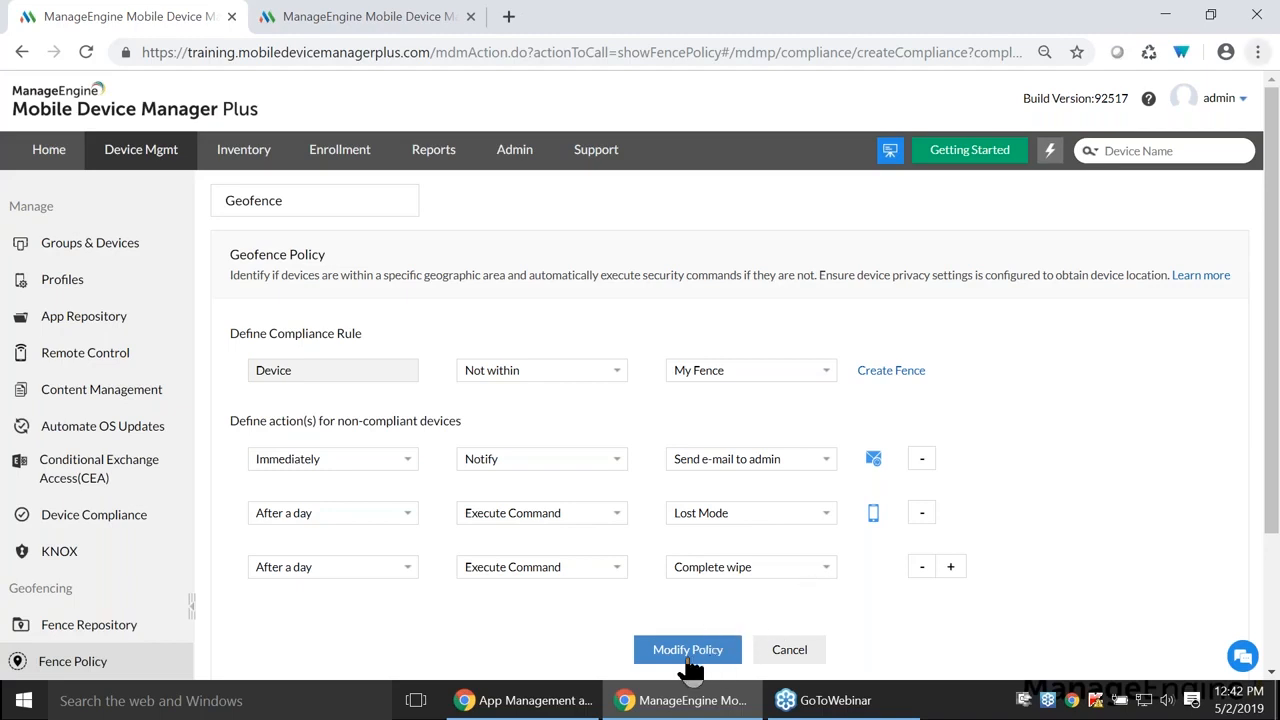
click(785, 650)
click(664, 274)
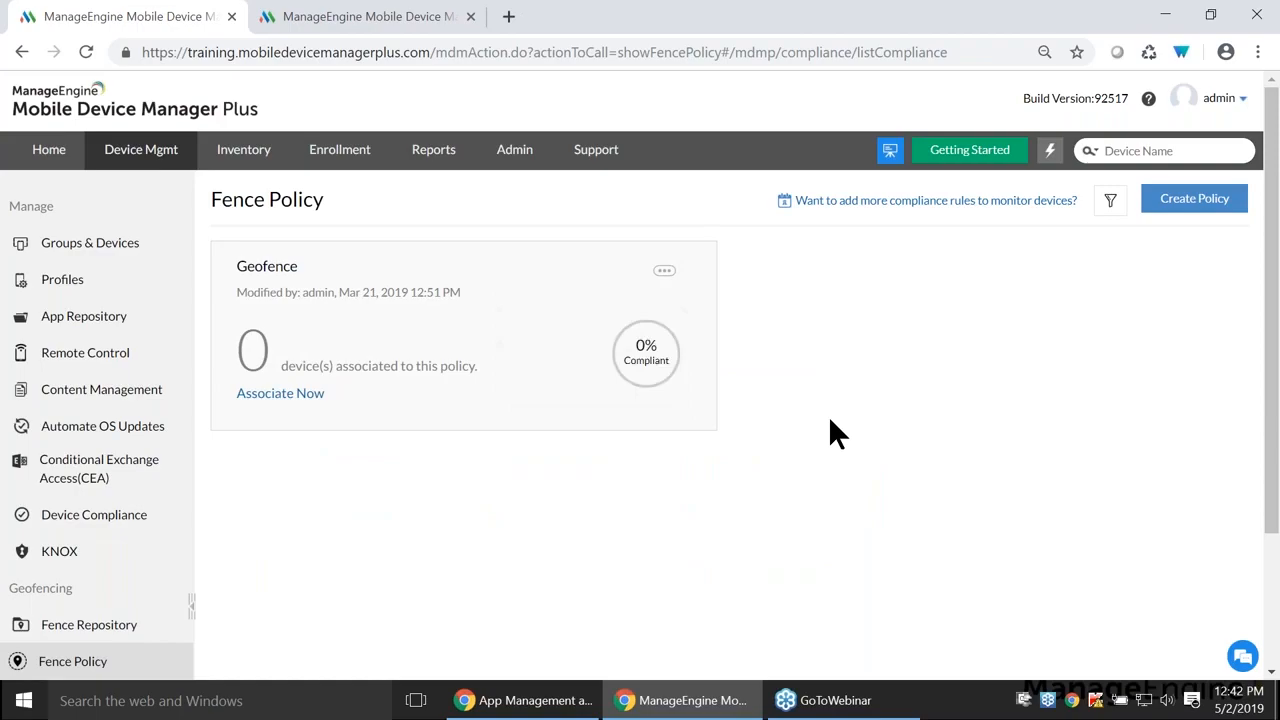
- Advance the slideshow past the data breach question to the 'Data Breach – Between devices' slide
key(alt+Tab)
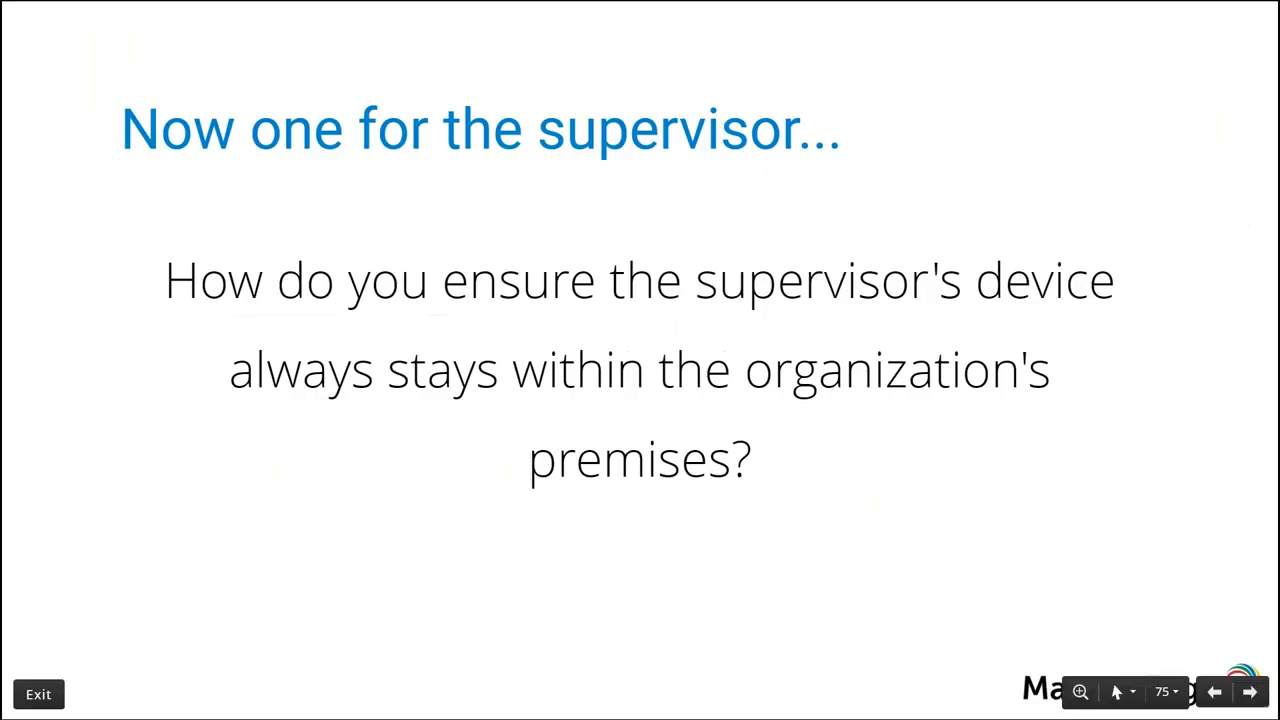
key(Right)
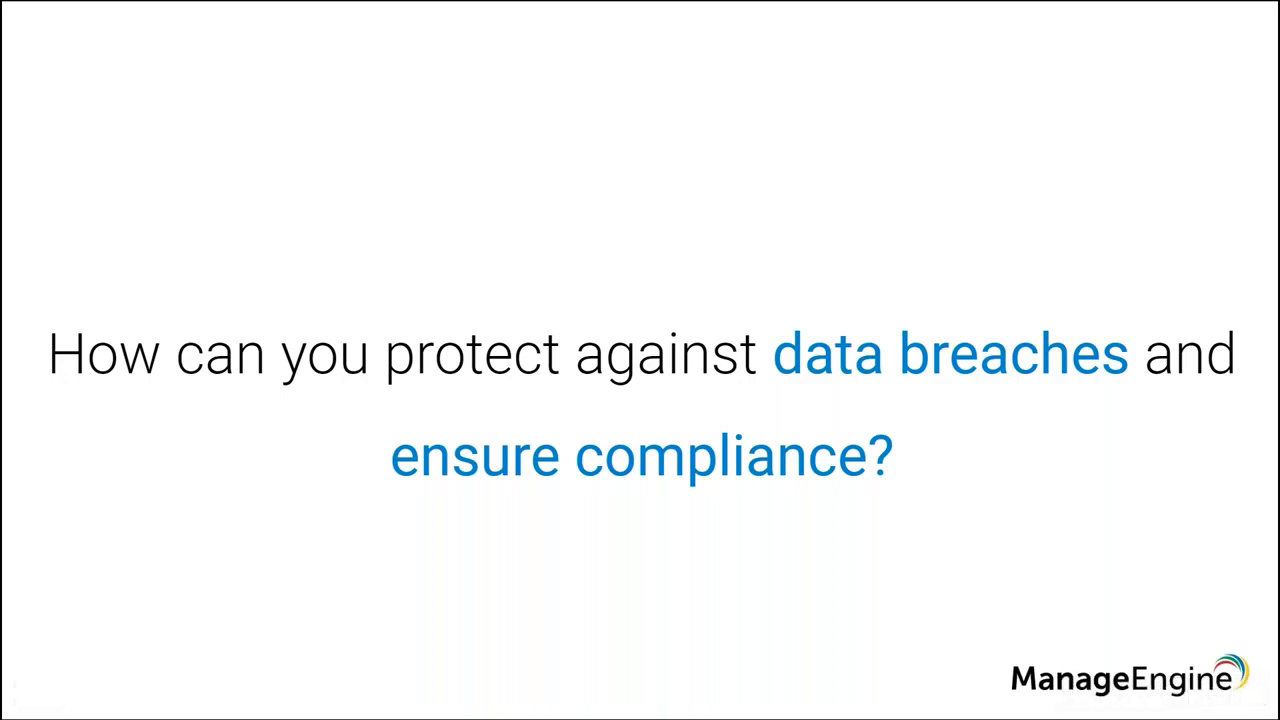
key(Right)
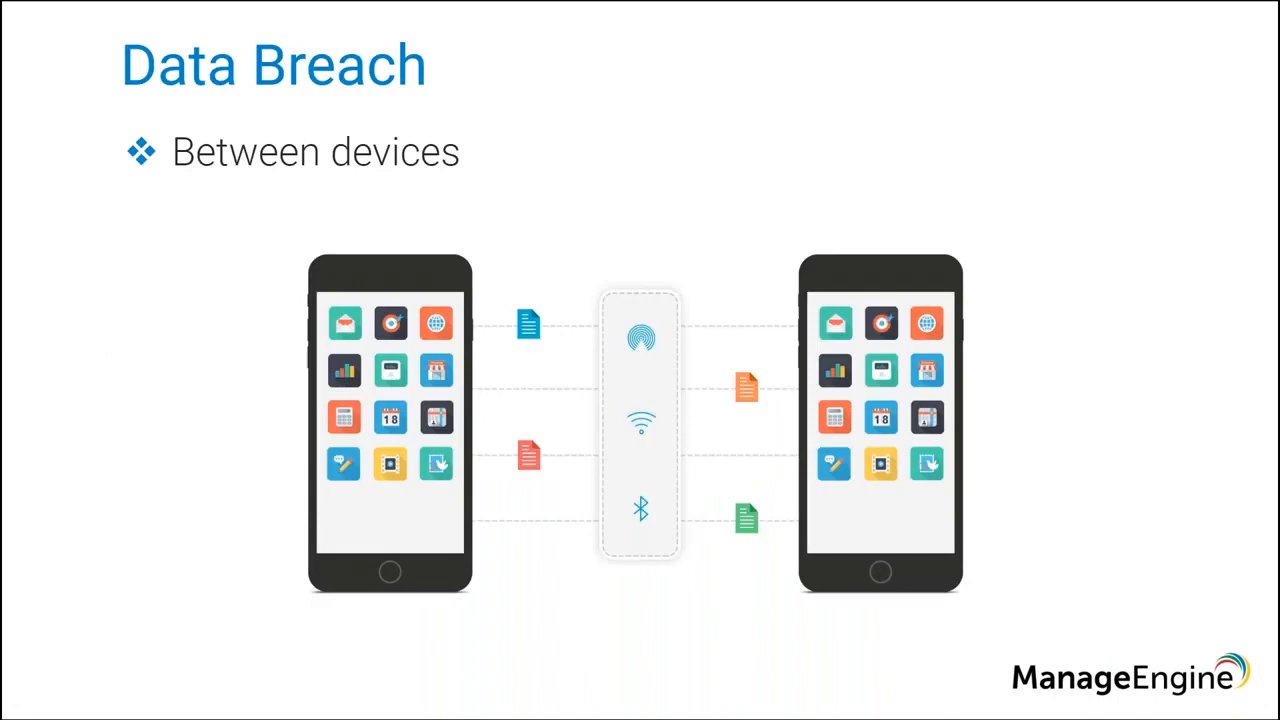
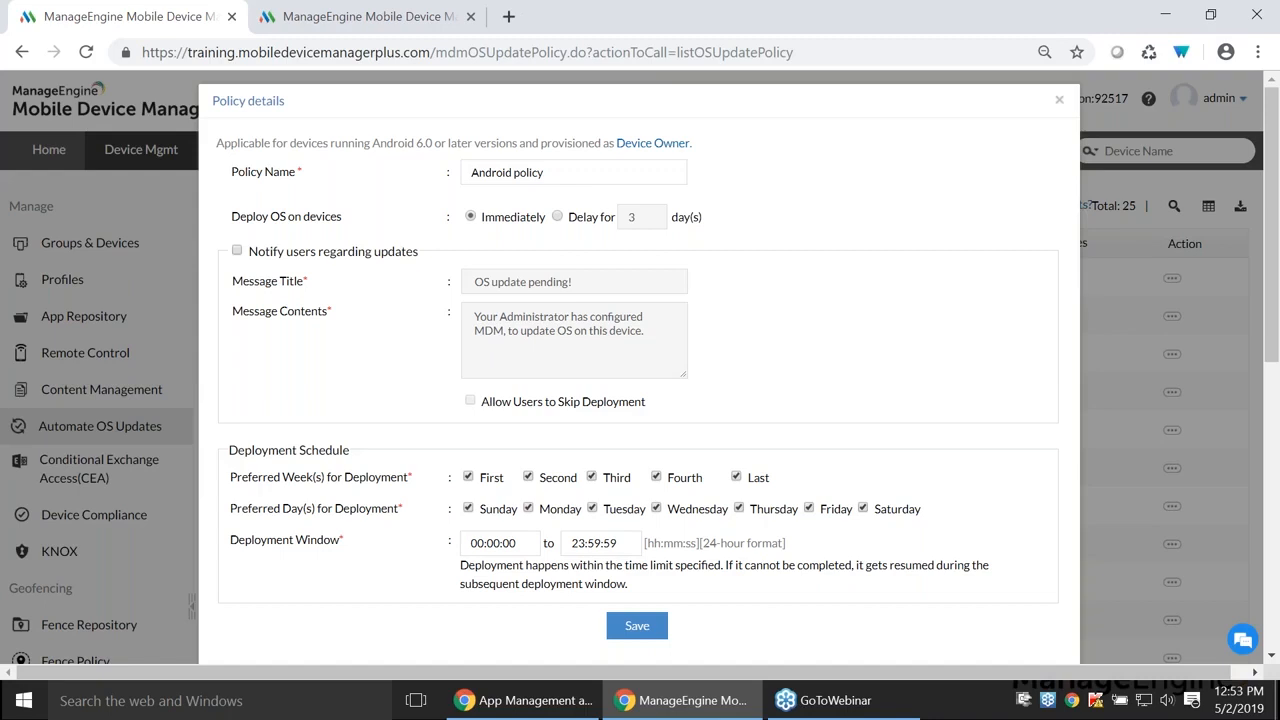
- Keep immediate OS deployment, turn on user notifications and allow users to skip deployment
drag(270, 216, 390, 211)
click(394, 211)
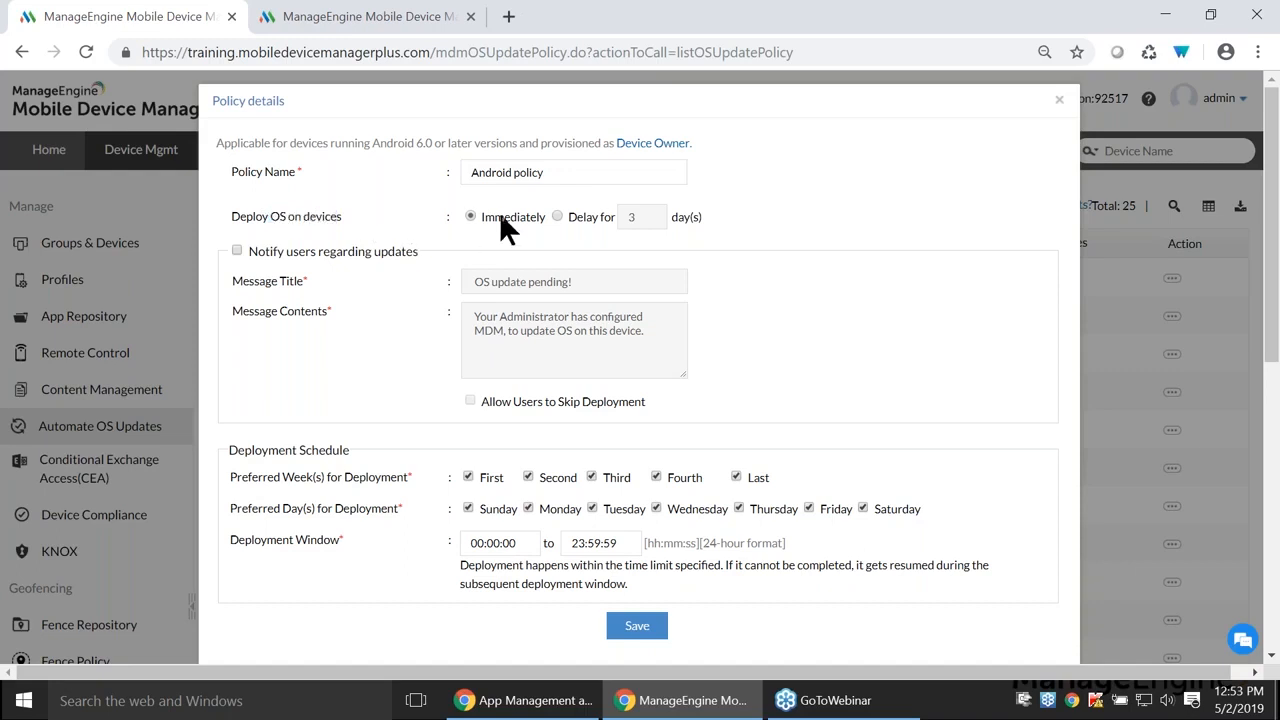
click(557, 214)
click(471, 215)
click(237, 251)
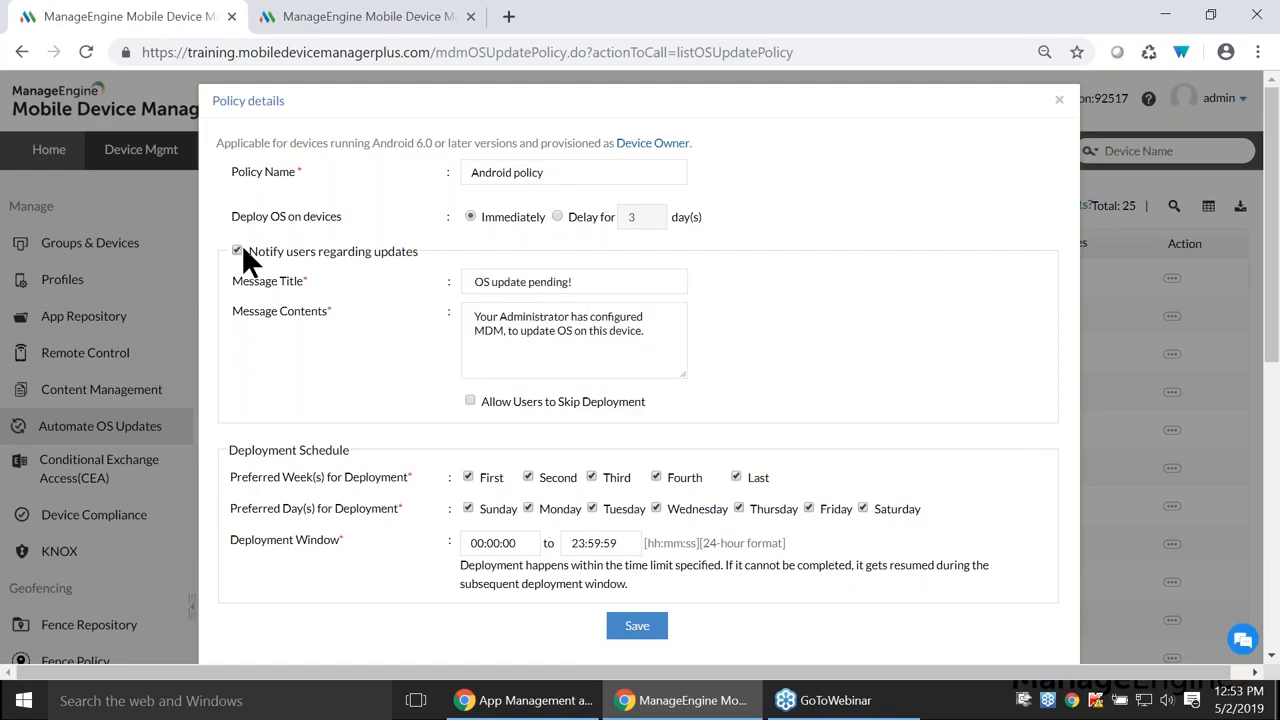
click(470, 401)
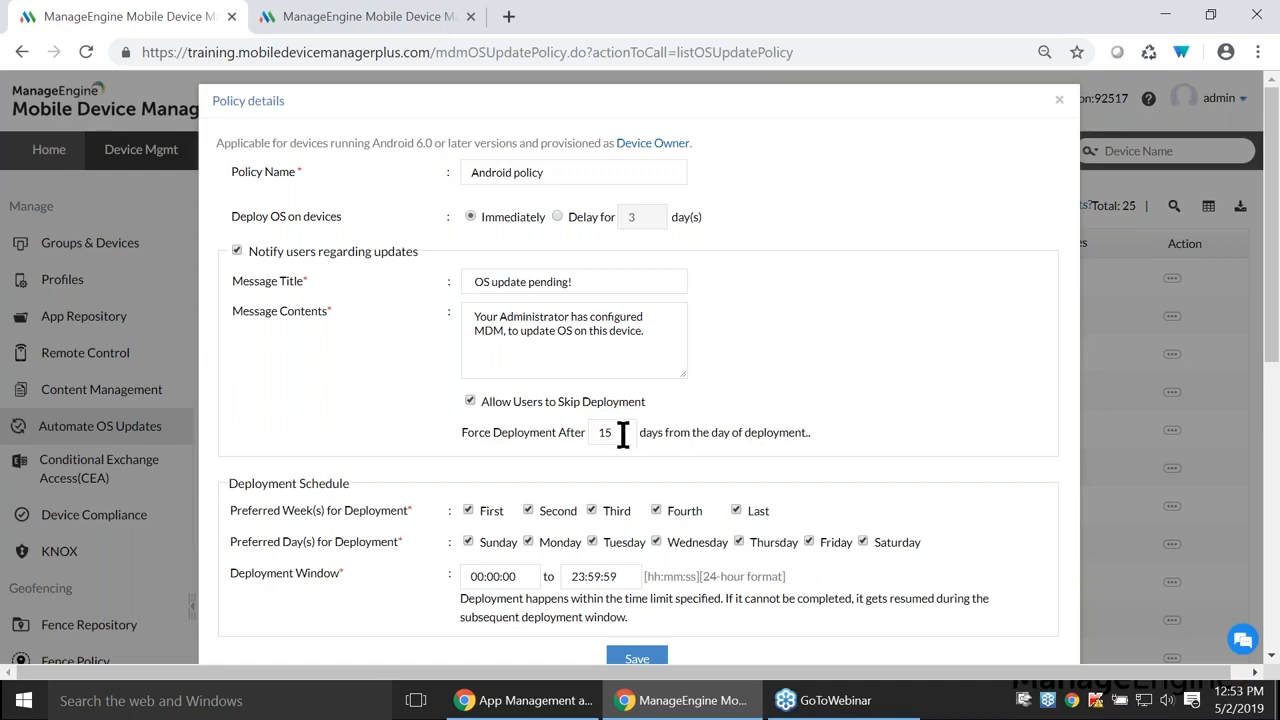
- Drop Mondays from the deployment days and rename the policy to 'Android policy636'
scroll(612, 442, down, 1)
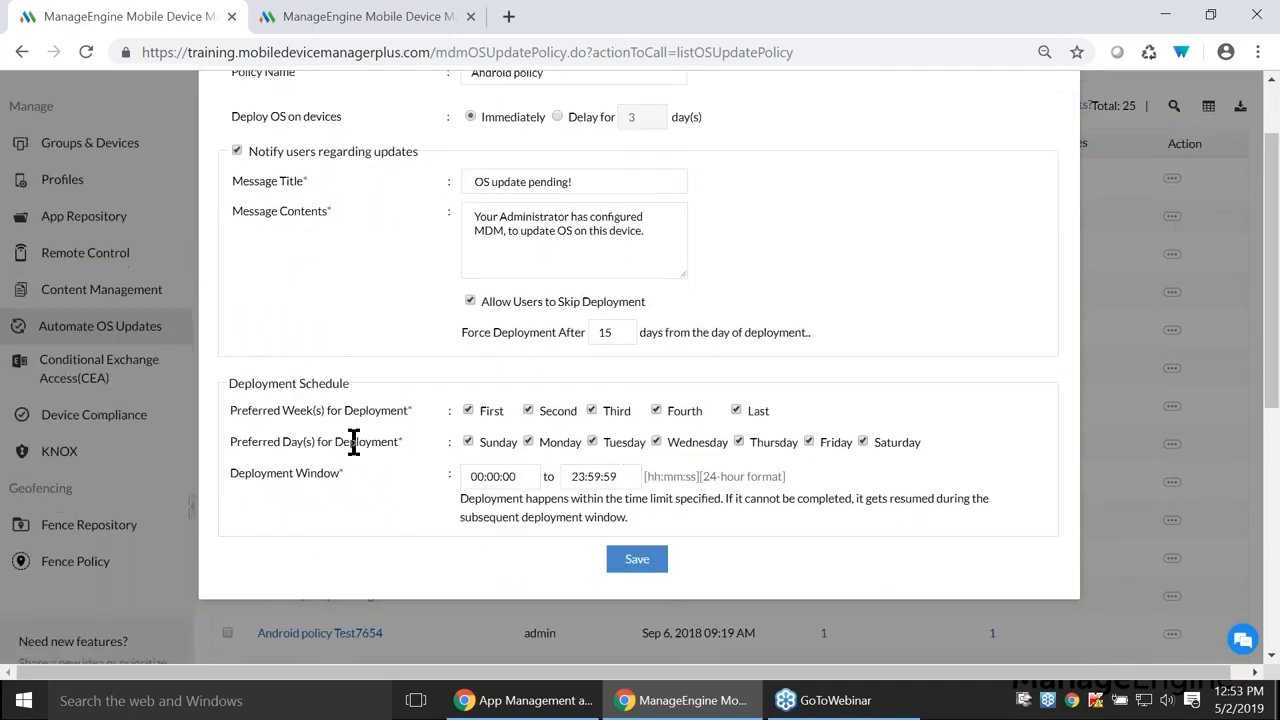
scroll(391, 466, up, 1)
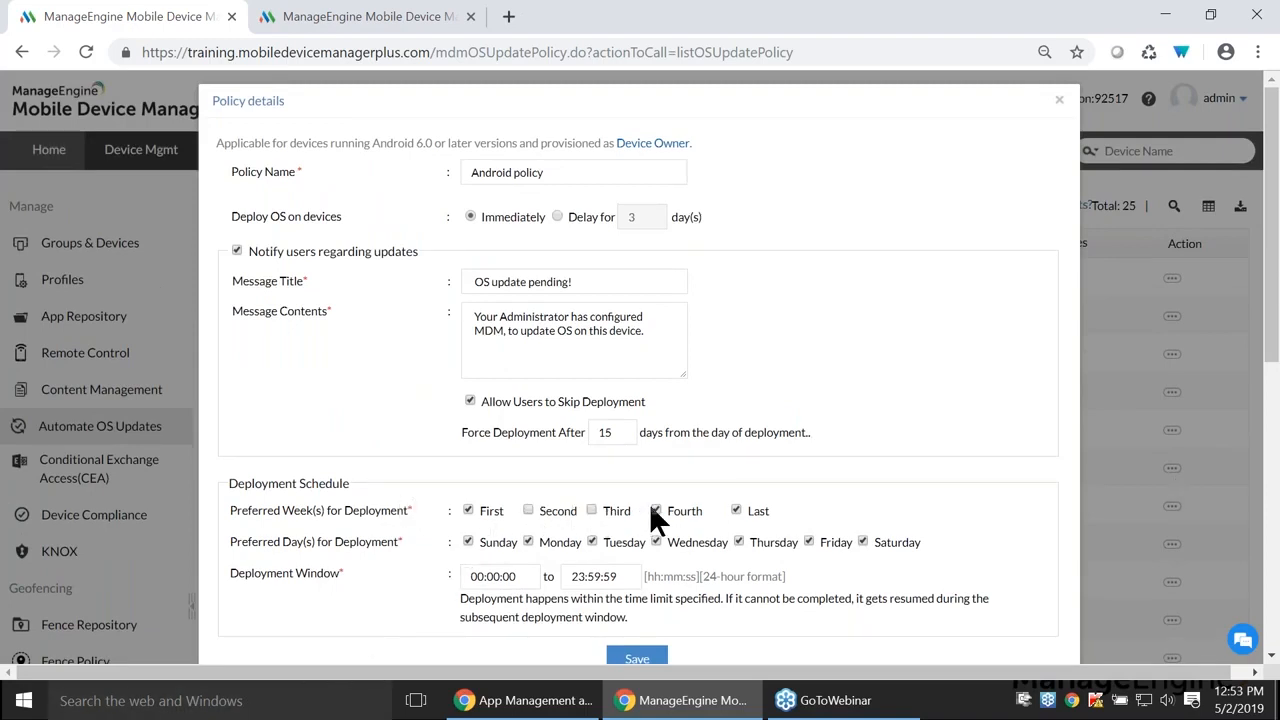
click(527, 541)
click(537, 180)
text(636)
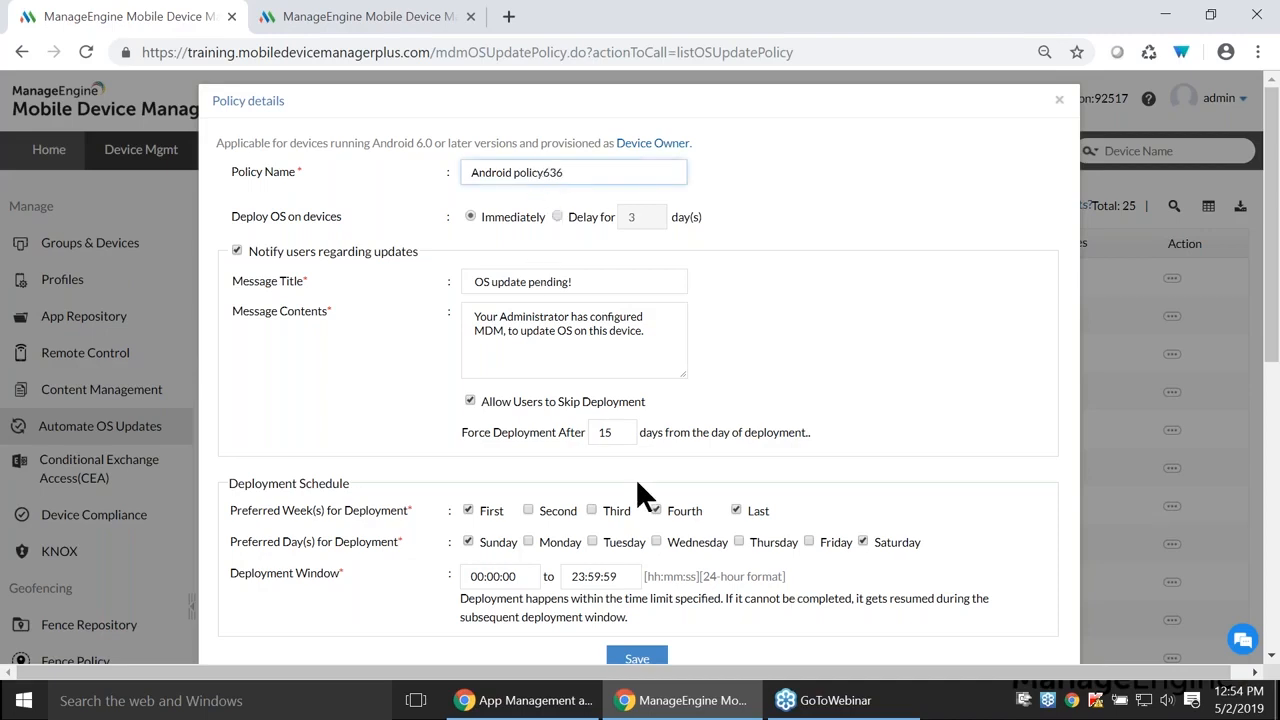
scroll(638, 480, down, 1)
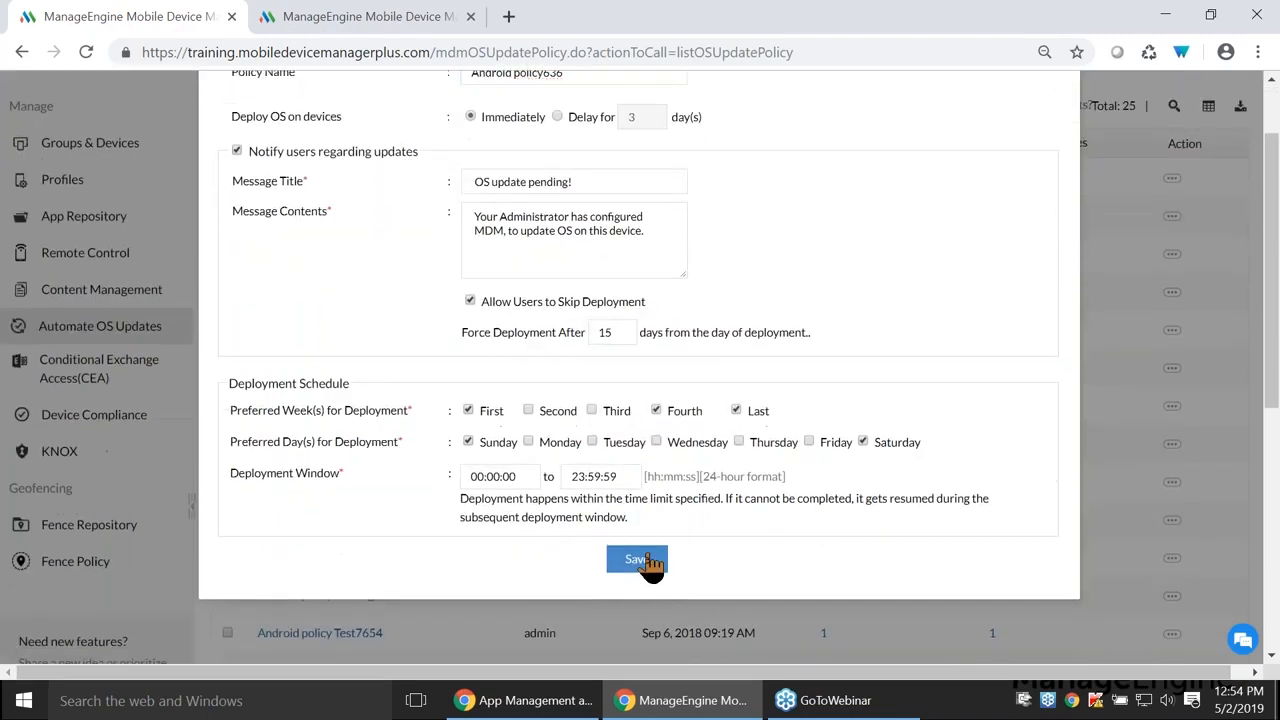
scroll(649, 560, up, 1)
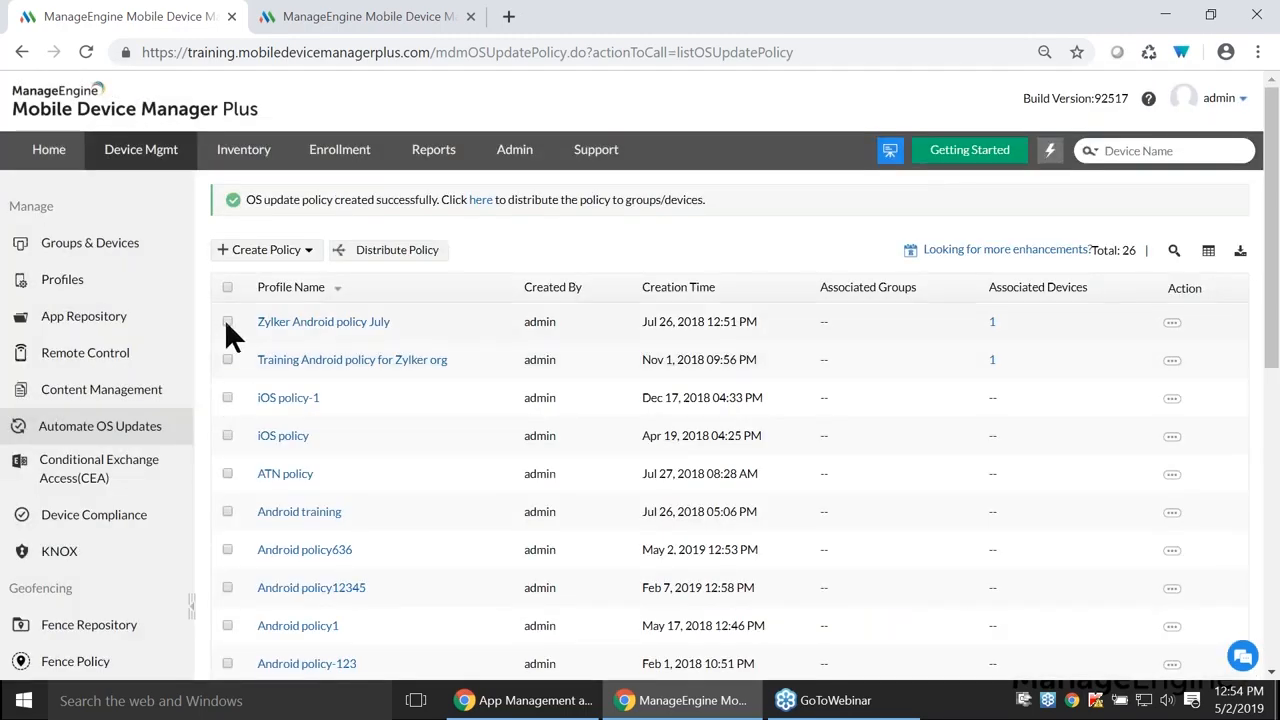
- Open Distribute Policy, then close the Select groups dialog without distributing
click(397, 262)
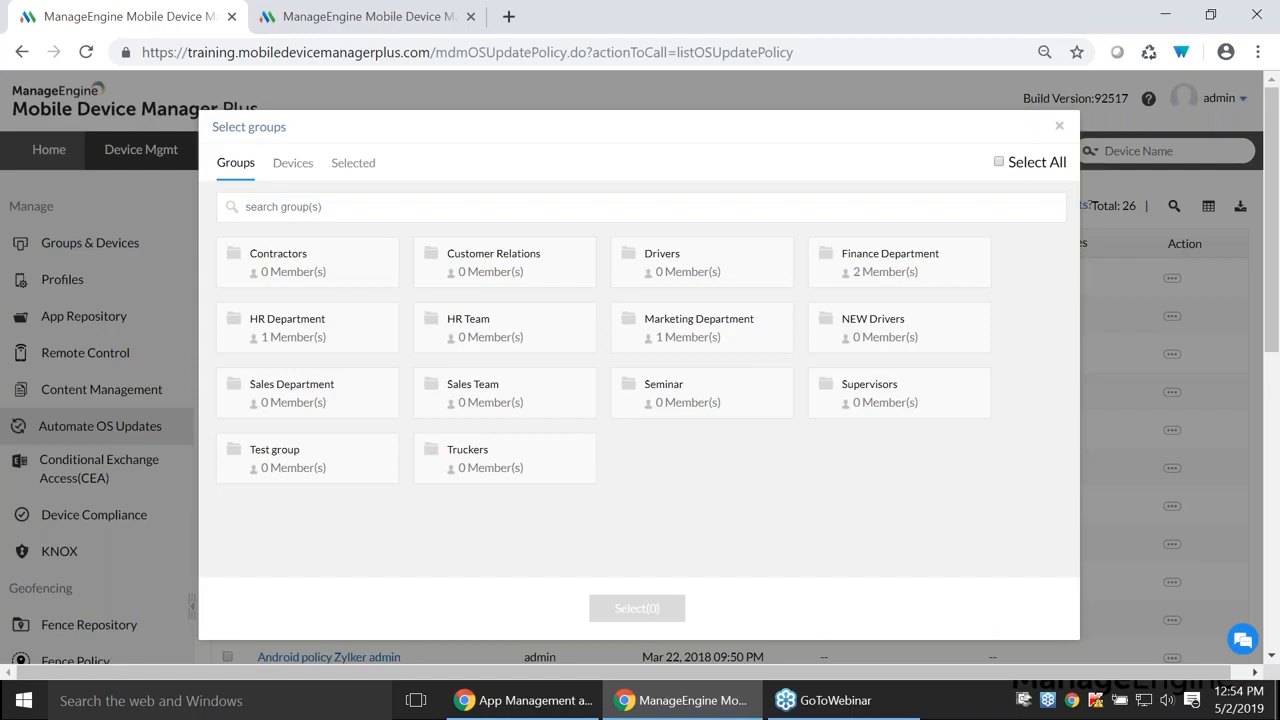
click(1059, 126)
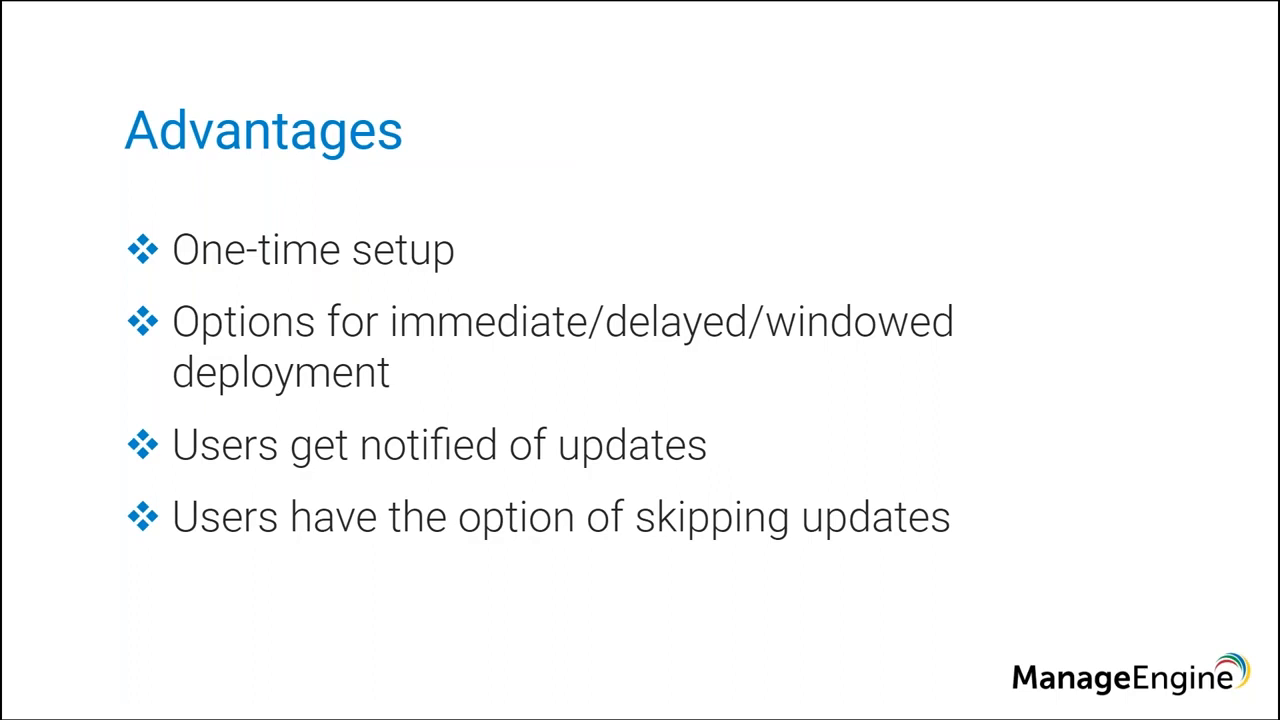
- Advance to the 'Lost Mode on the device' slide, then return to the MDM console
key(Right)
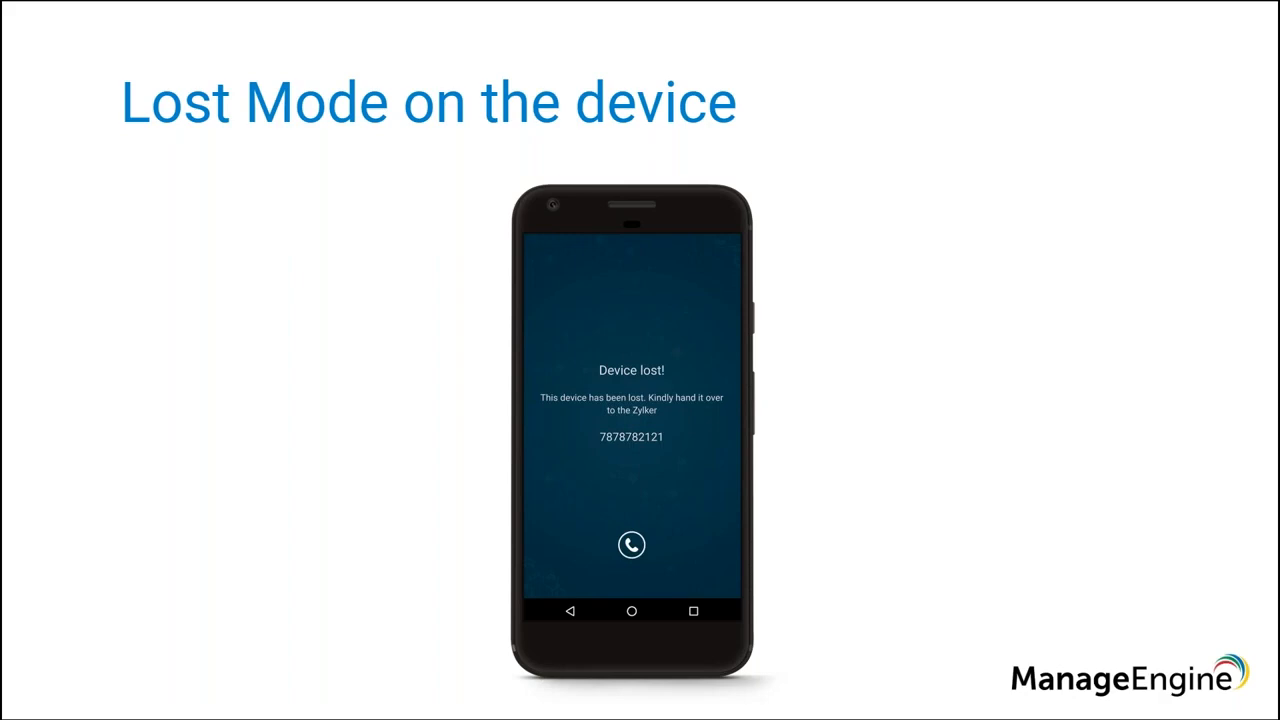
key(alt+Tab)
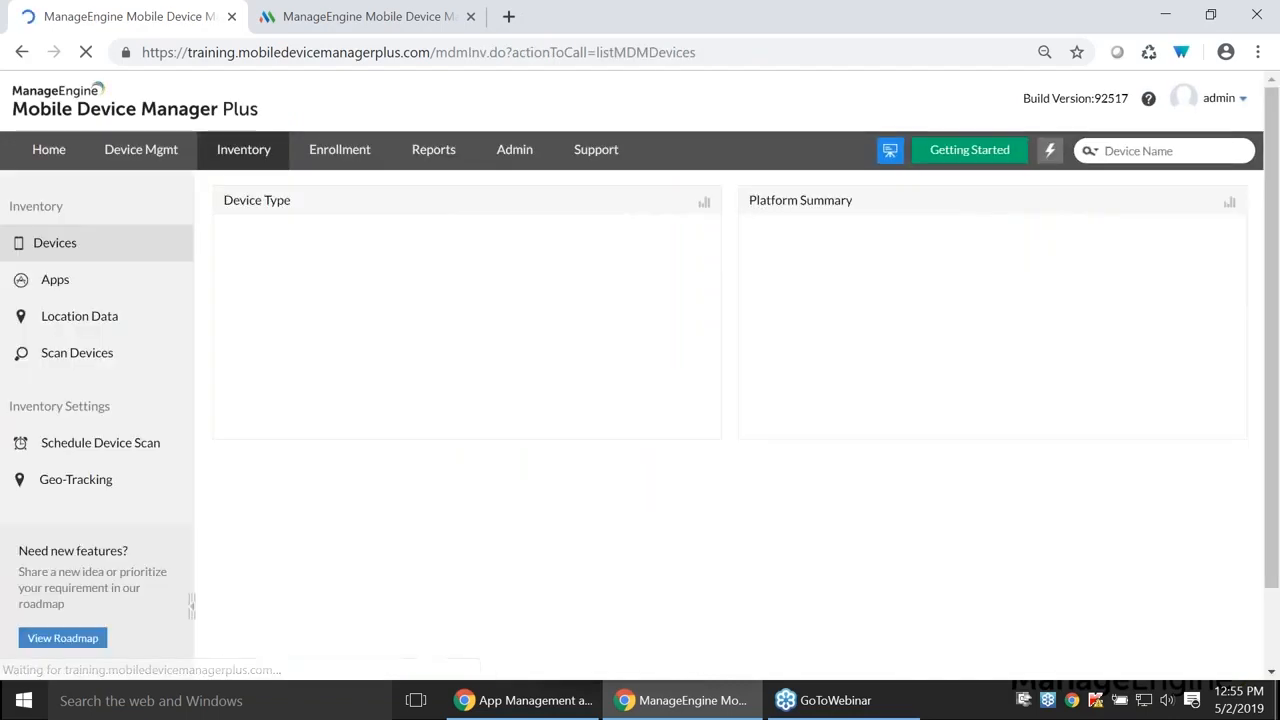
- Enable Lost Mode on Dracarys with the suggested contact number and locate the device
scroll(543, 478, down, 1)
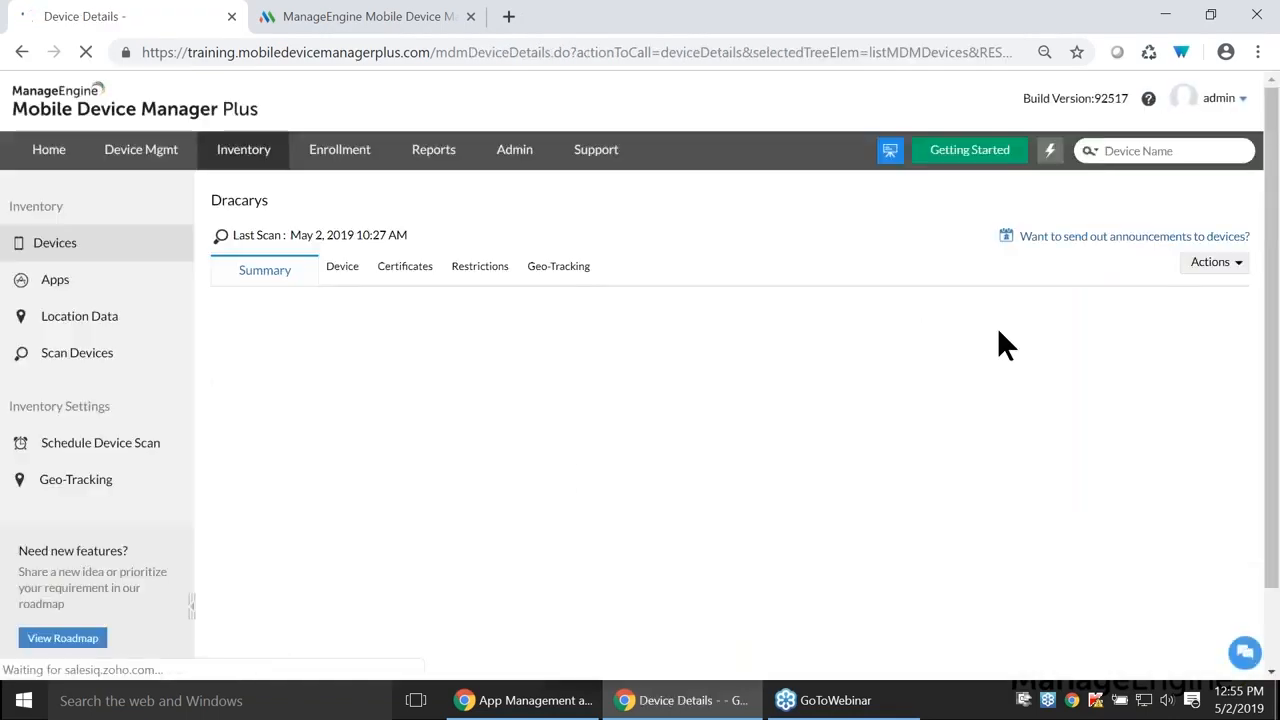
click(1207, 264)
mouse_move(1195, 285)
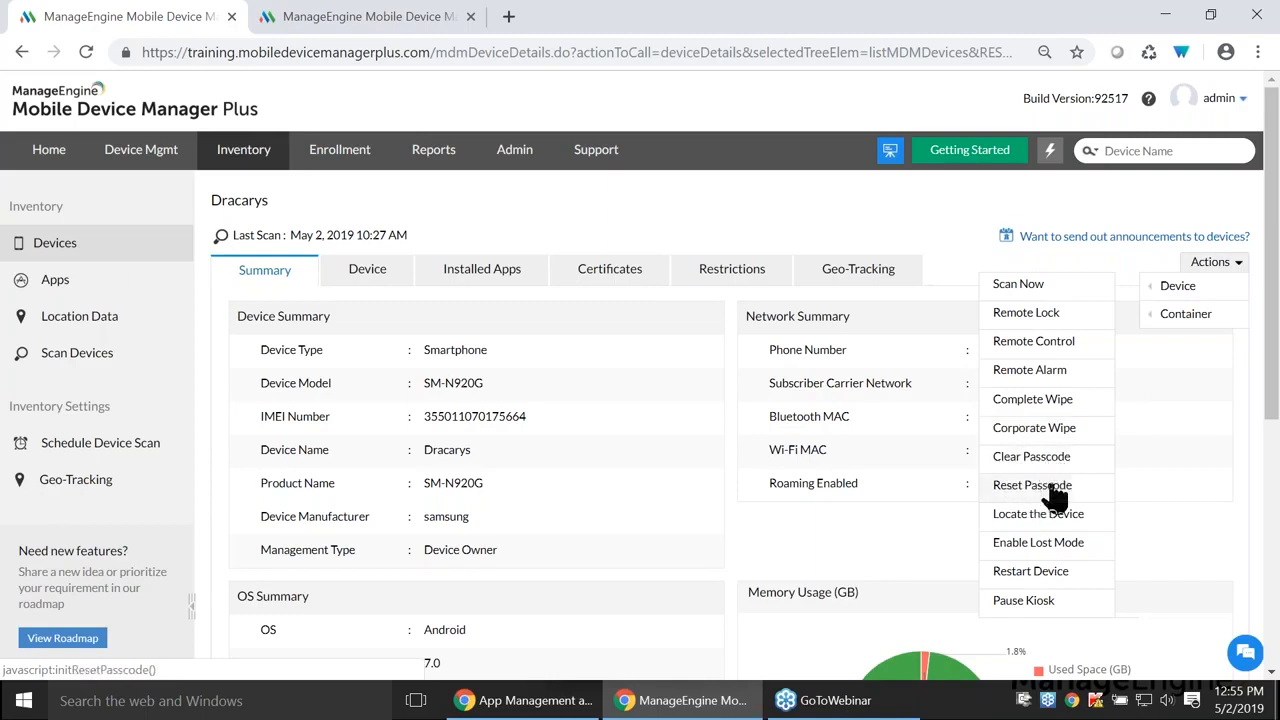
click(1040, 547)
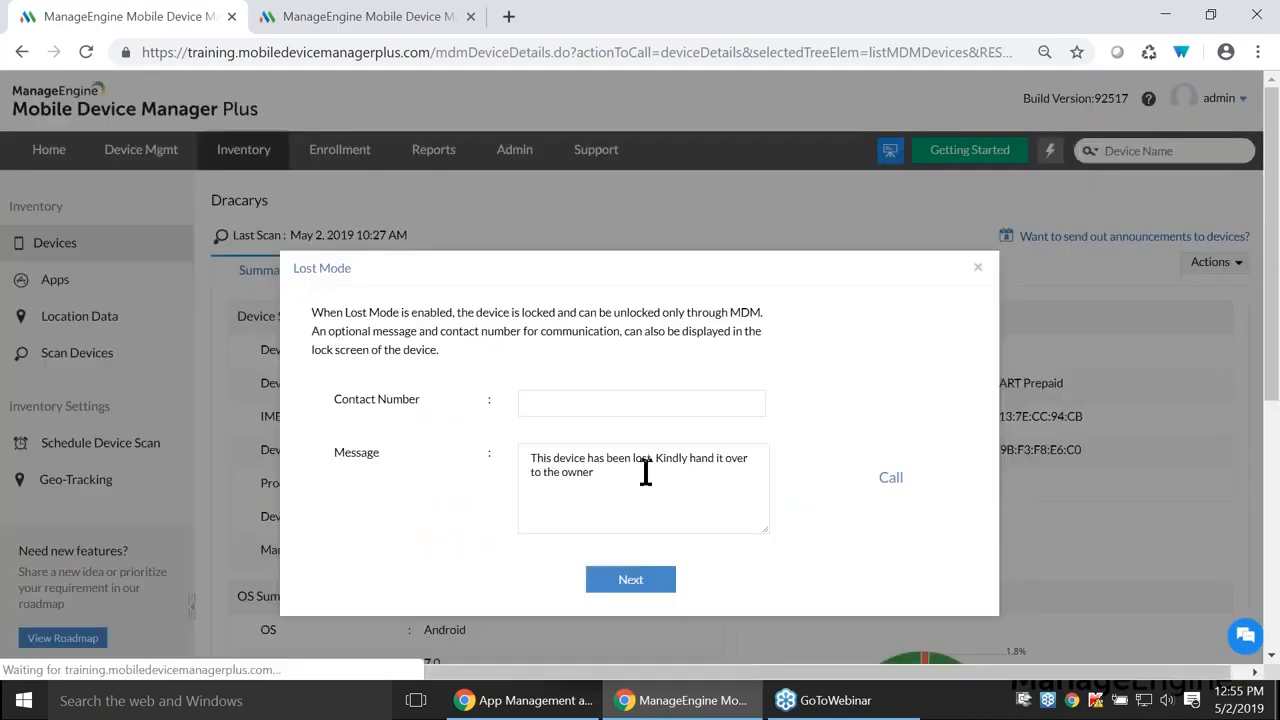
click(578, 403)
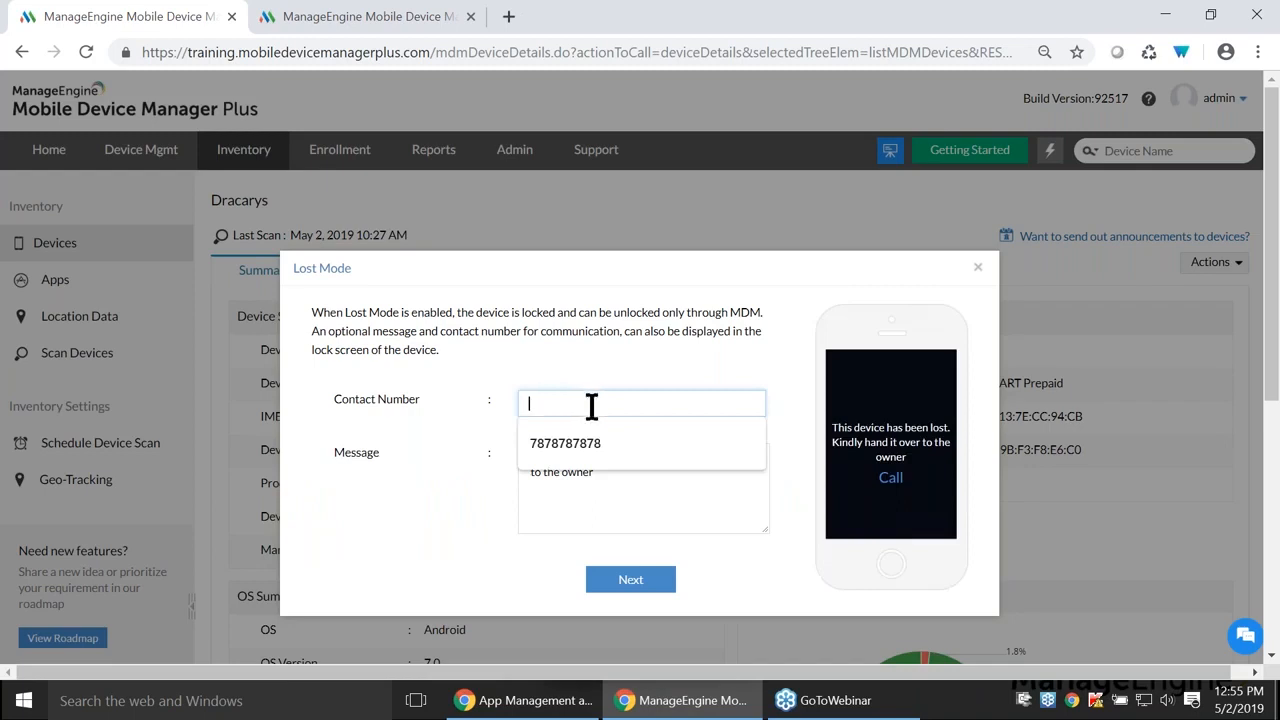
click(589, 440)
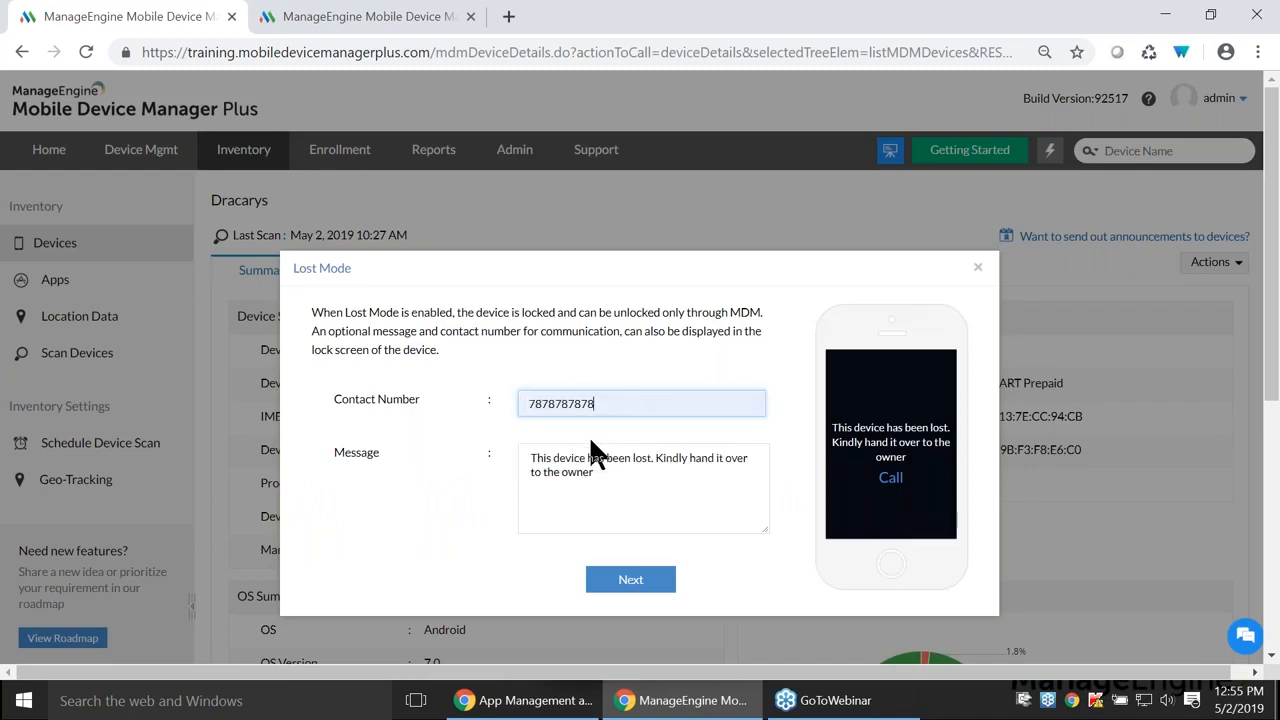
click(618, 590)
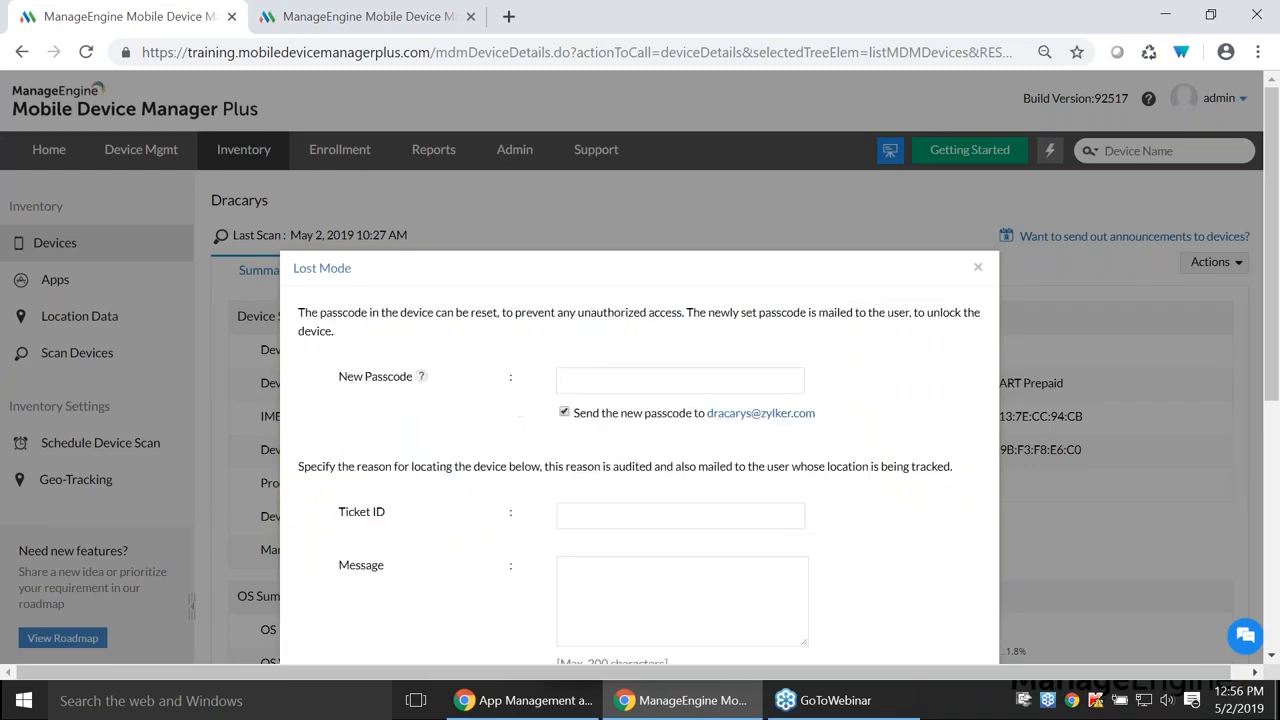
scroll(645, 500, down, 1)
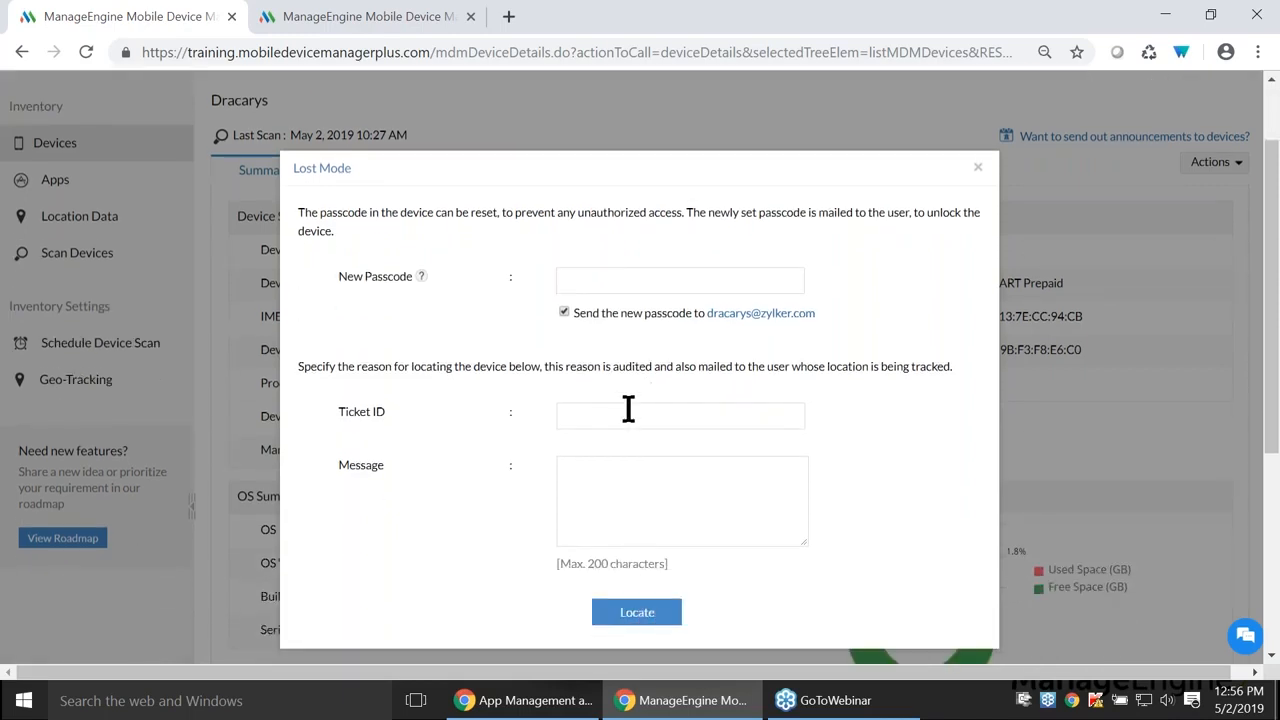
click(617, 628)
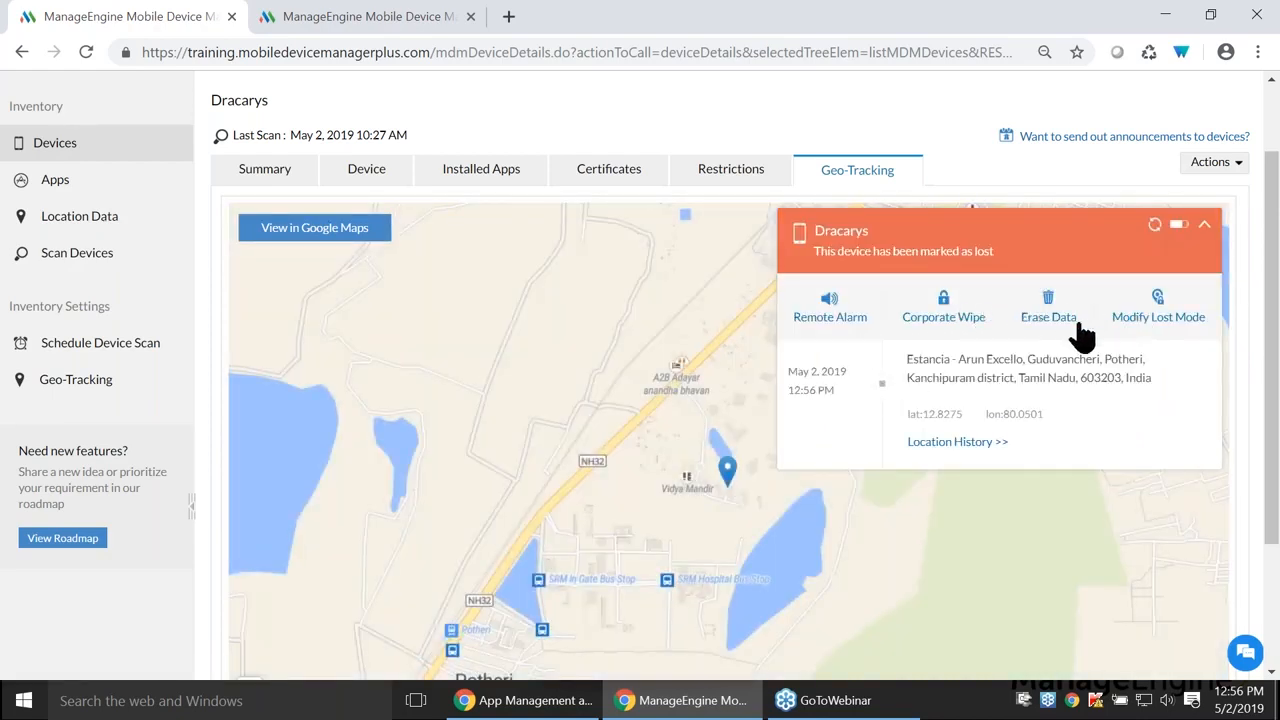
- Modify Dracarys's Lost Mode and enter a ticket ID
click(1165, 322)
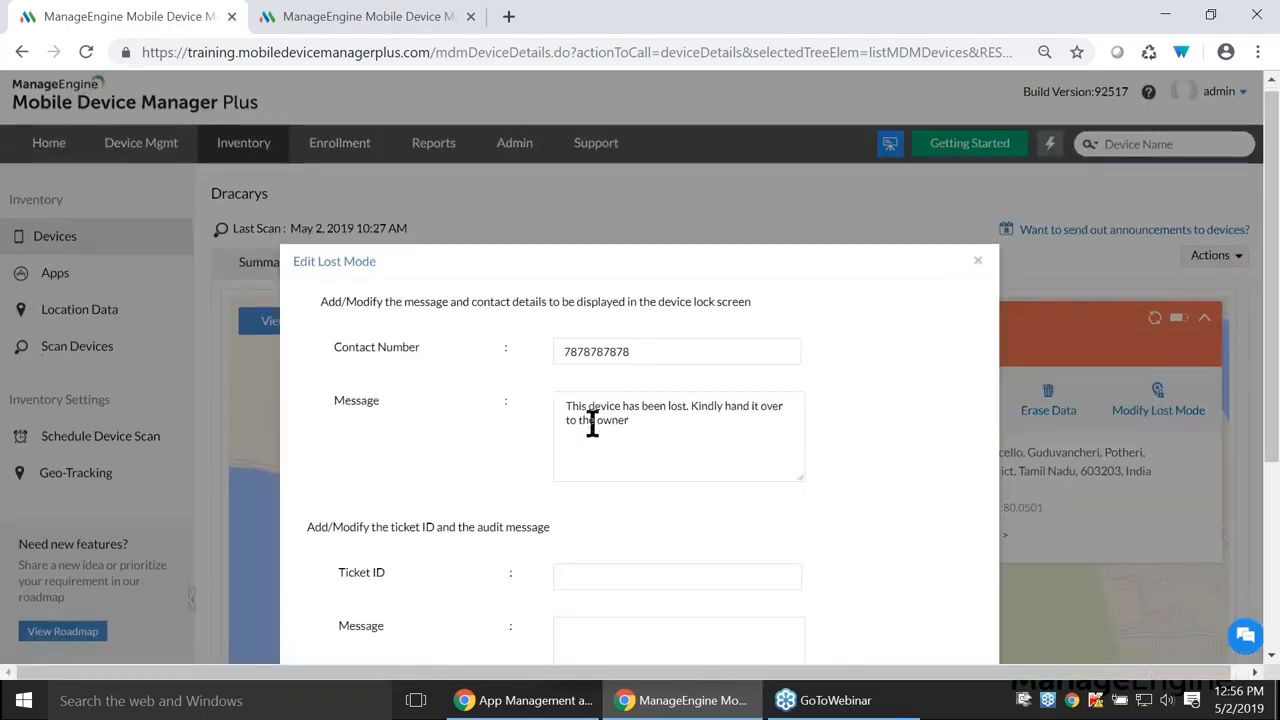
scroll(580, 470, down, 2)
click(630, 385)
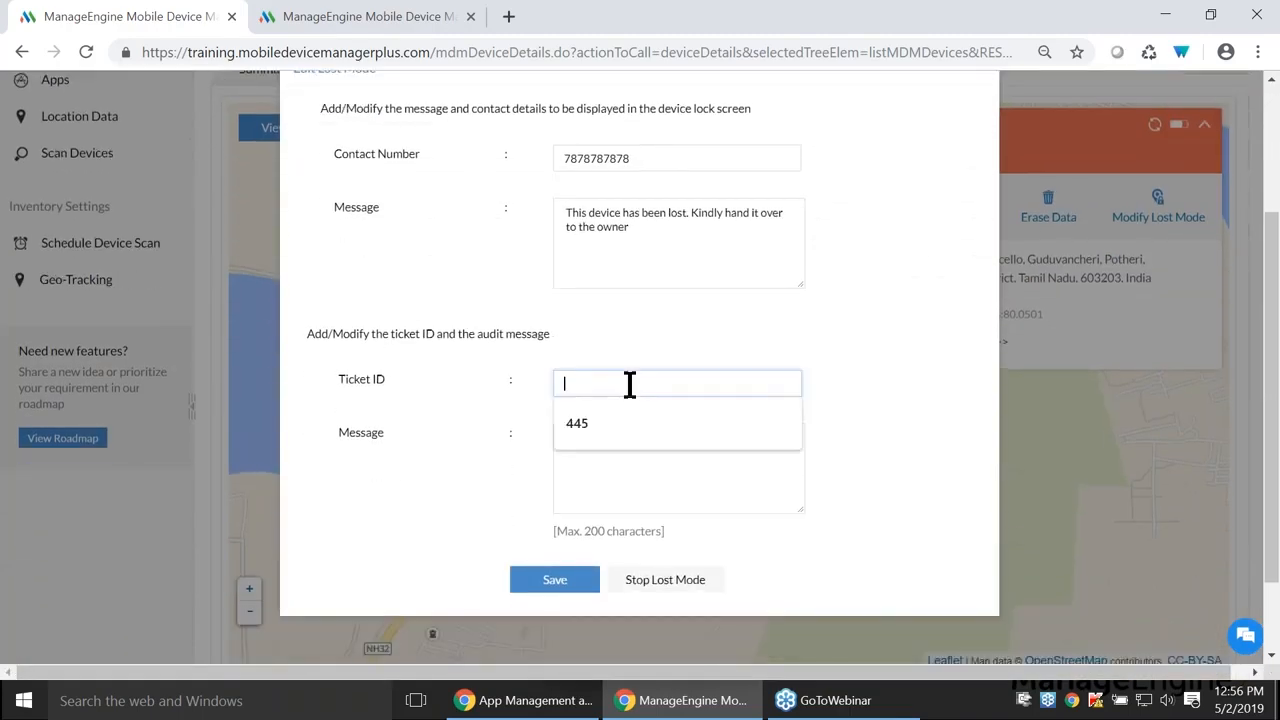
text(s;dd)
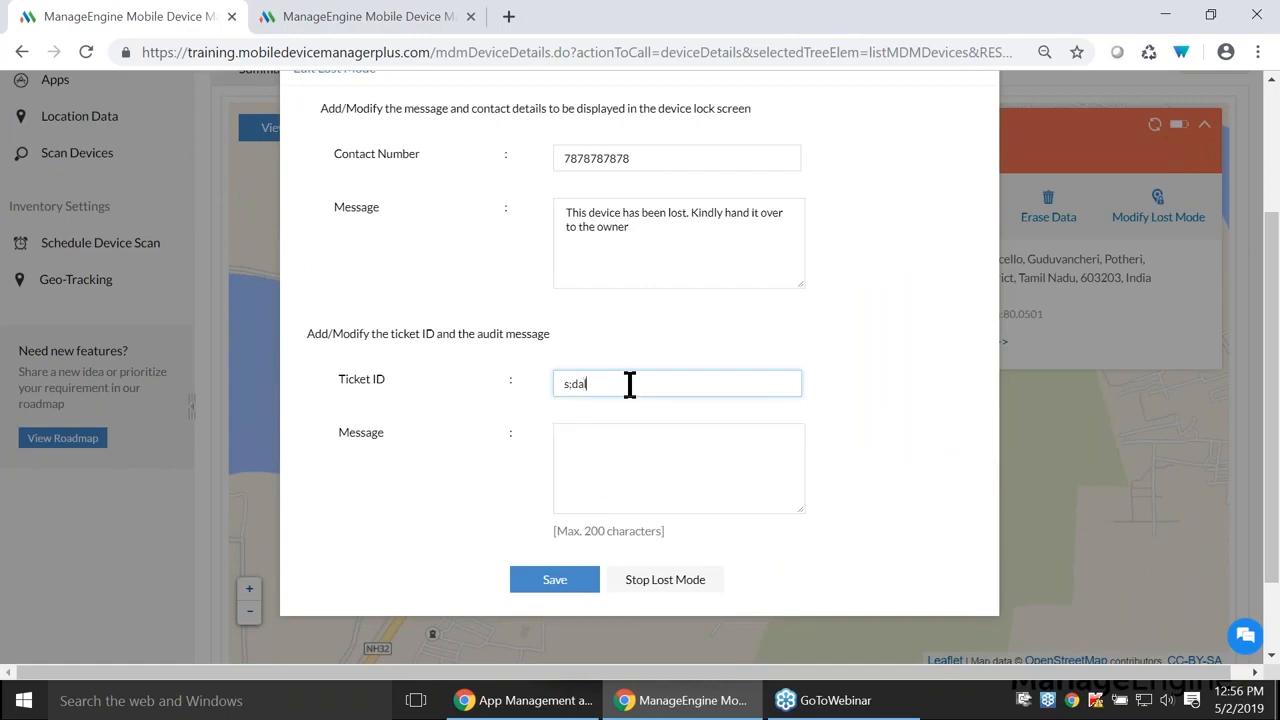
key(BackSpace)
key(BackSpace)
key(BackSpace)
text(3434)
- Stop Lost Mode with reason 'asd', then advance the slideshow to Scenarios & Solutions
click(700, 584)
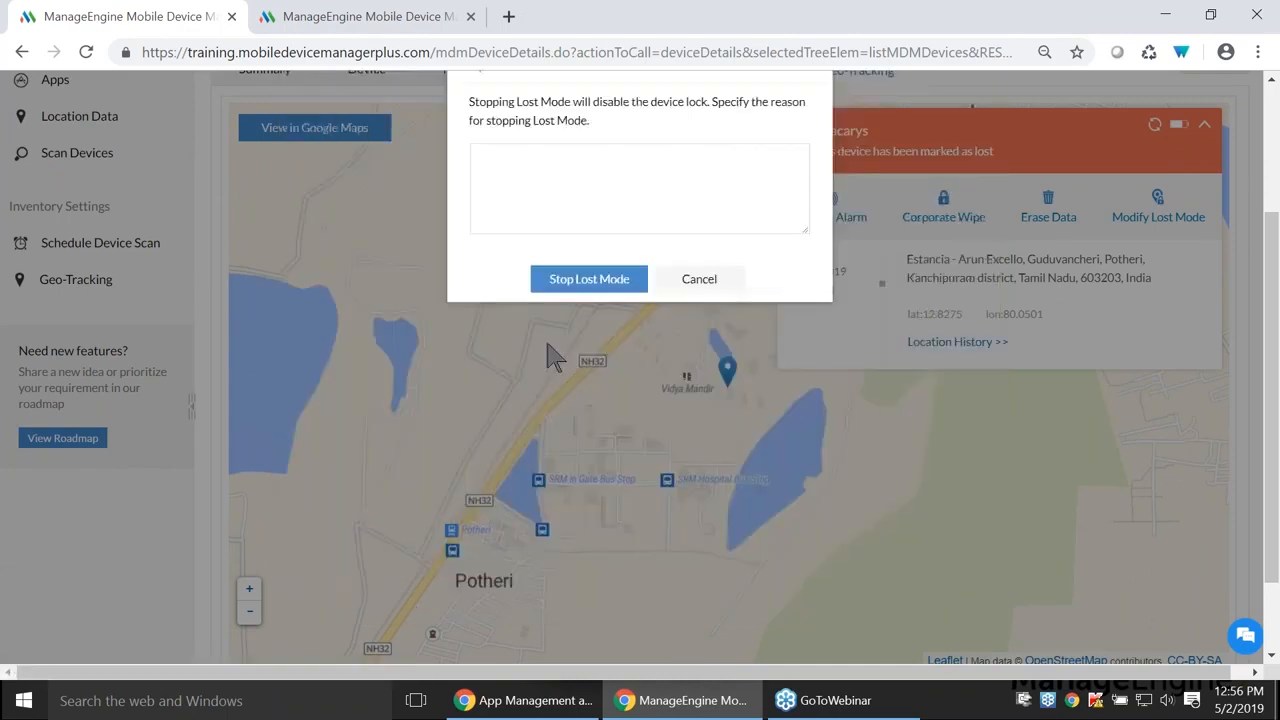
scroll(605, 280, up, 1)
click(597, 398)
click(612, 288)
text(asd)
click(612, 406)
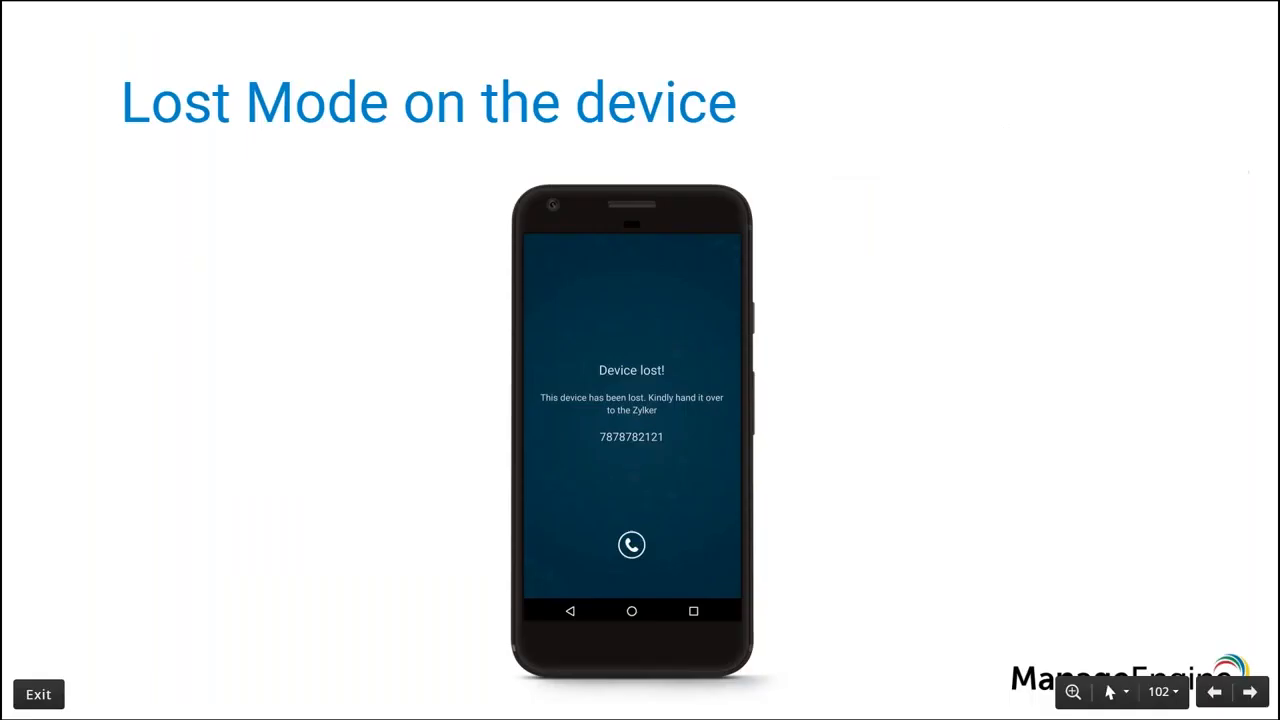
key(Right)
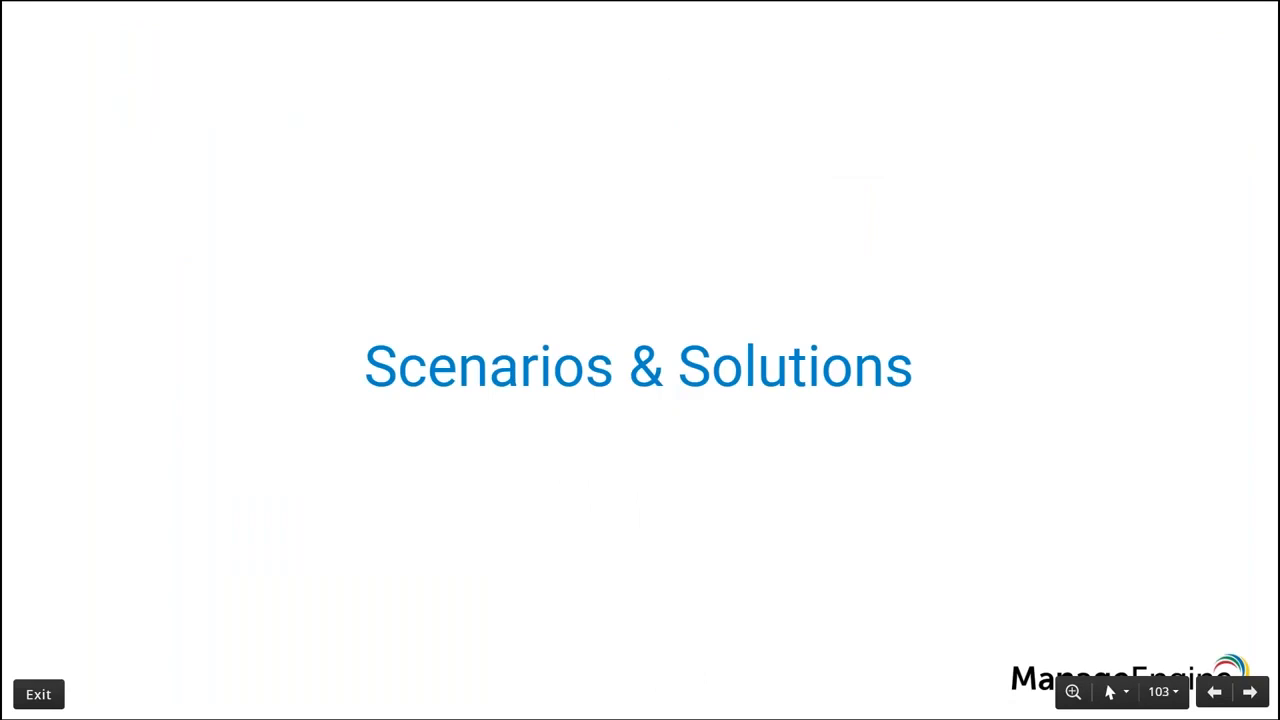
- Advance to the Scenario 1 slide on removing non-MDM apps, then return to the MDM console
key(Right)
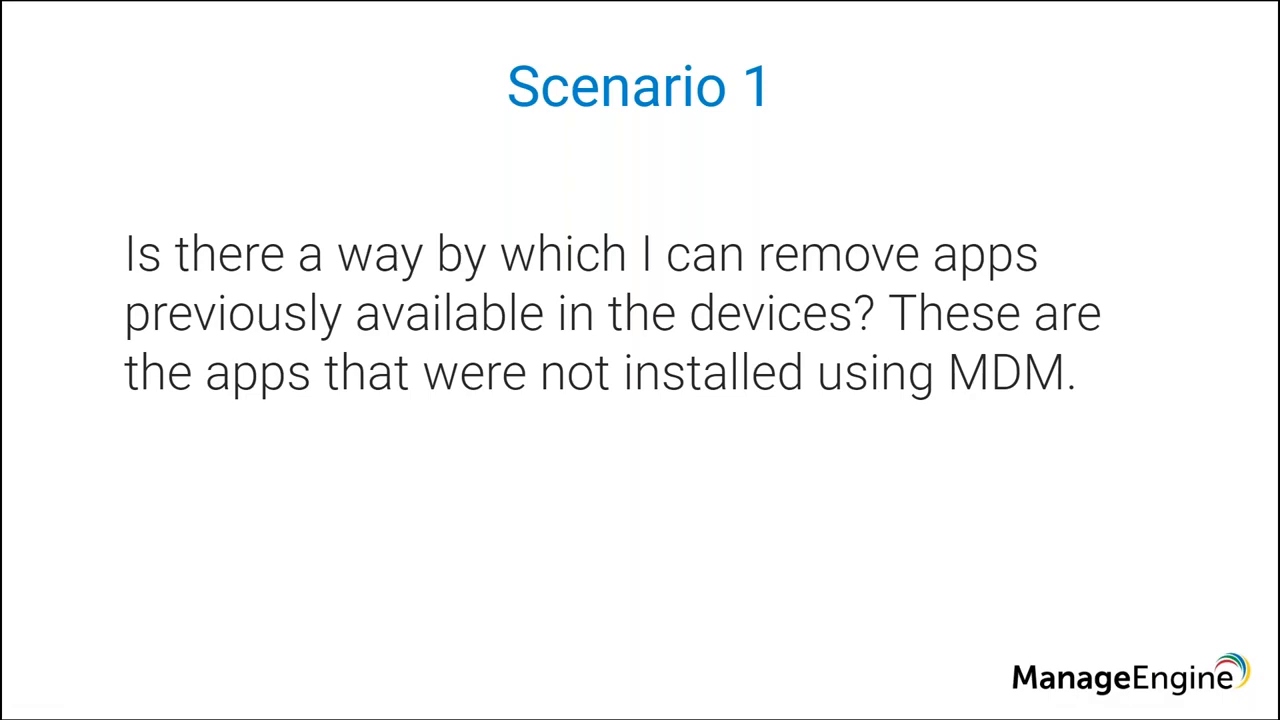
key(alt+Tab)
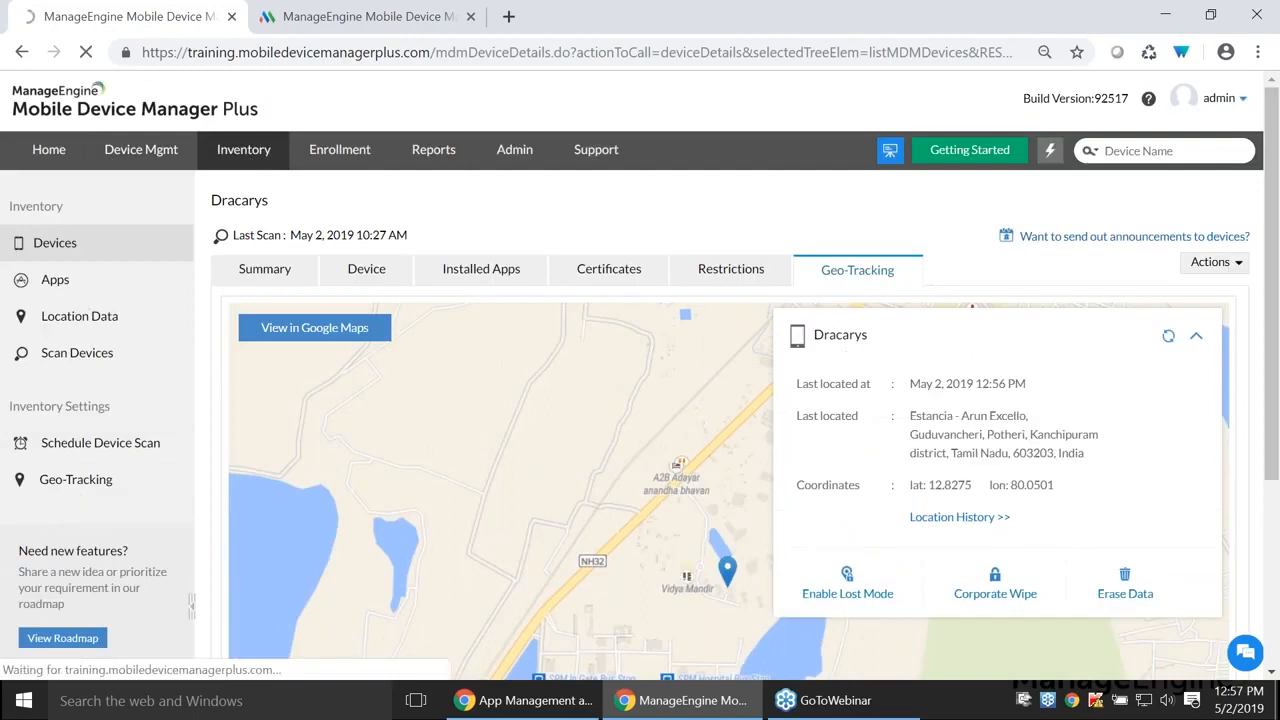
- In the Apps inventory, select the RCPComponents app and show the Blacklist App options
click(78, 285)
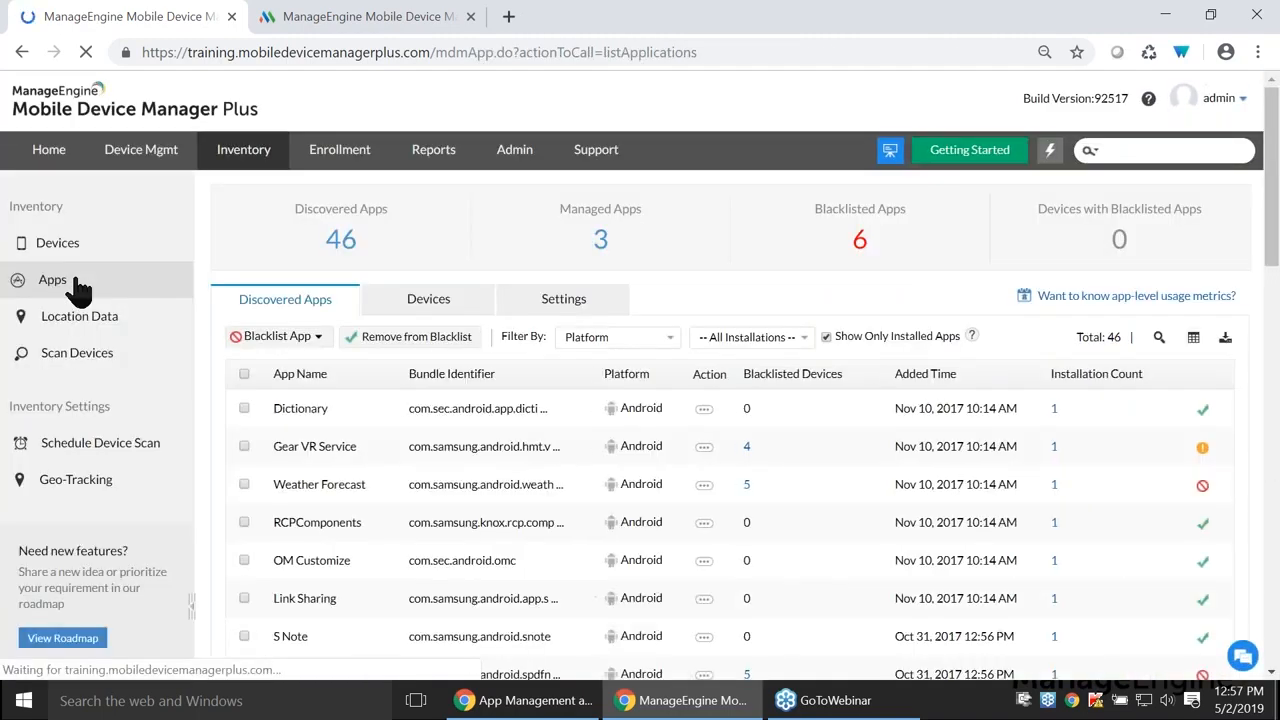
scroll(475, 330, down, 4)
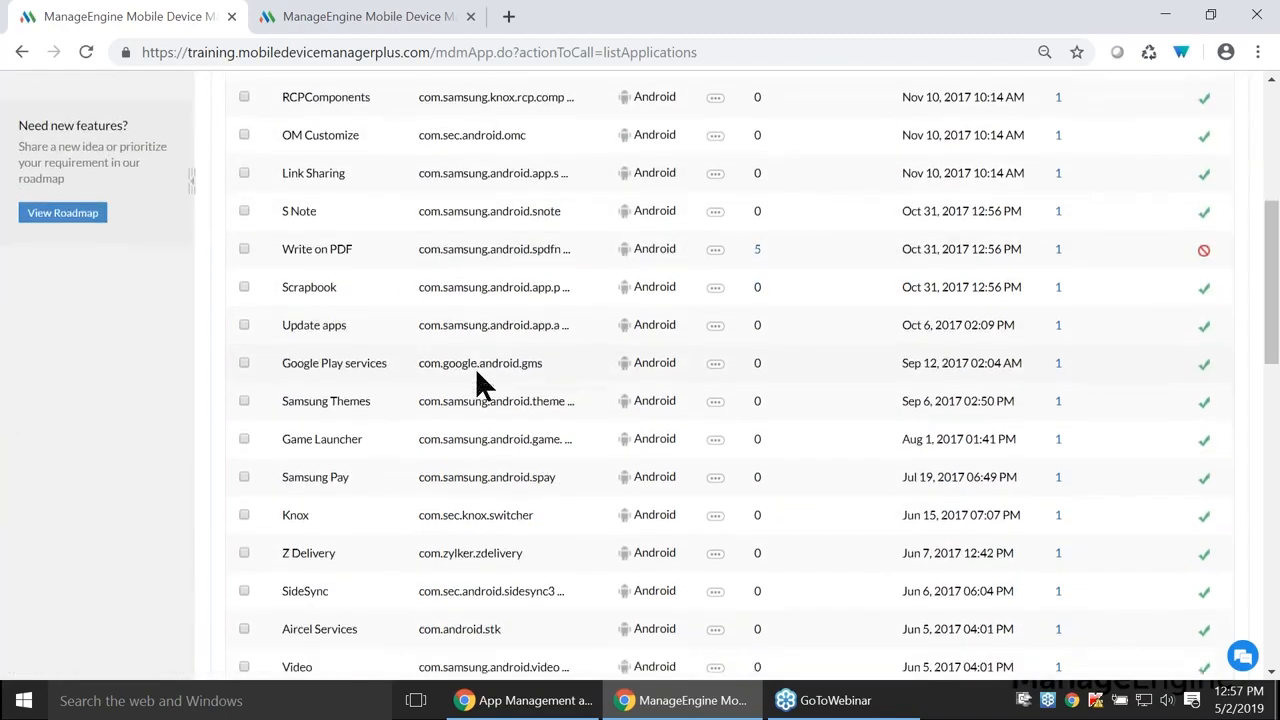
scroll(475, 367, up, 4)
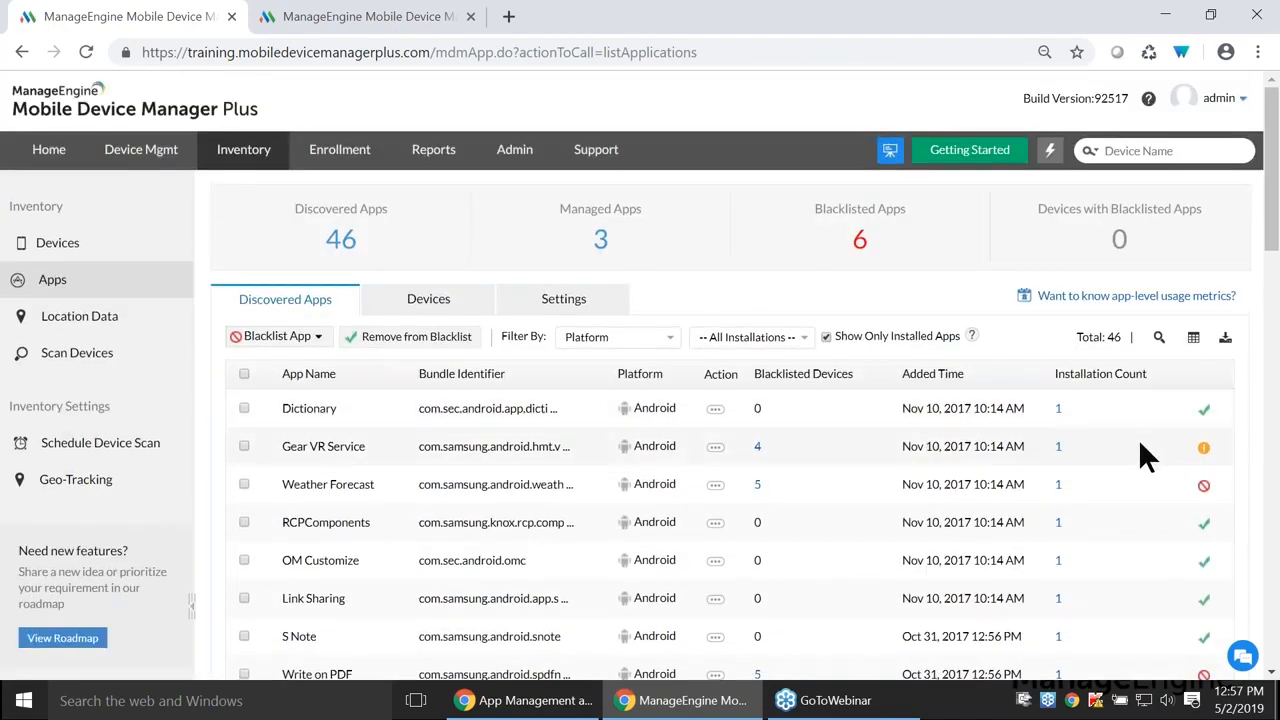
click(244, 484)
click(244, 522)
click(245, 482)
click(310, 338)
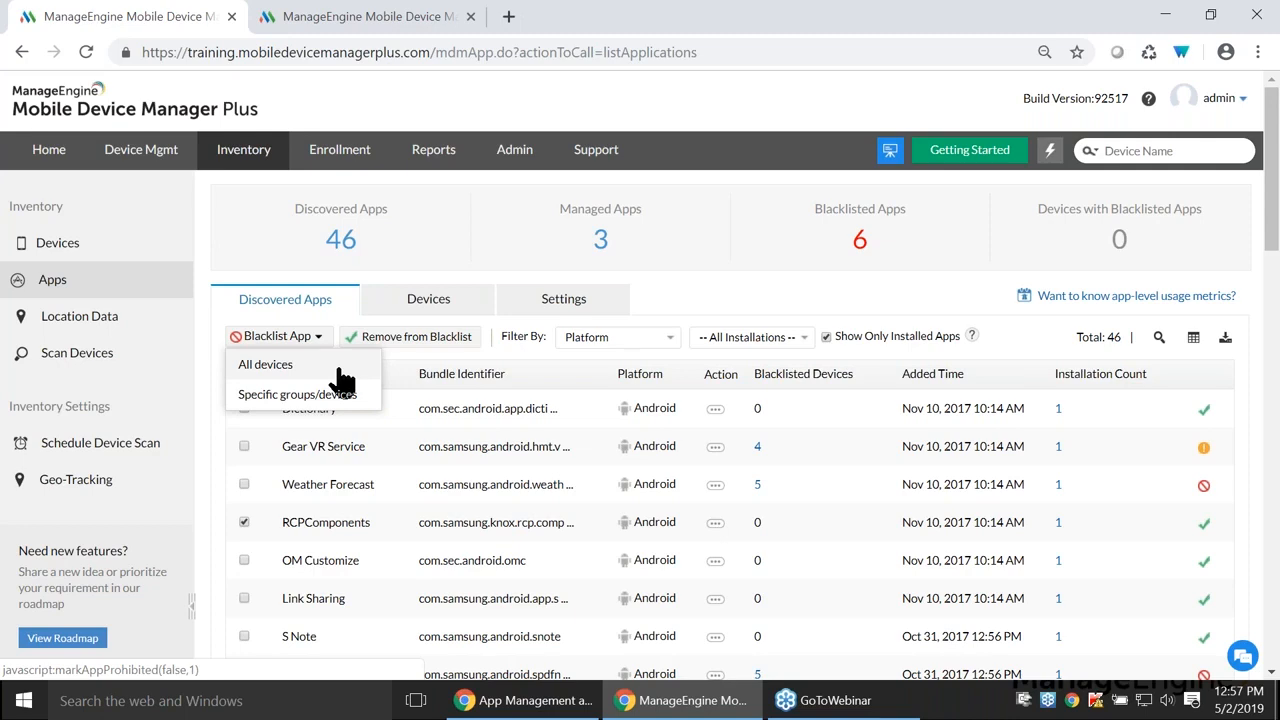
- Set blacklisted apps to 'Notify users and uninstall immediately', then advance the slideshow to Scenario 2
click(566, 300)
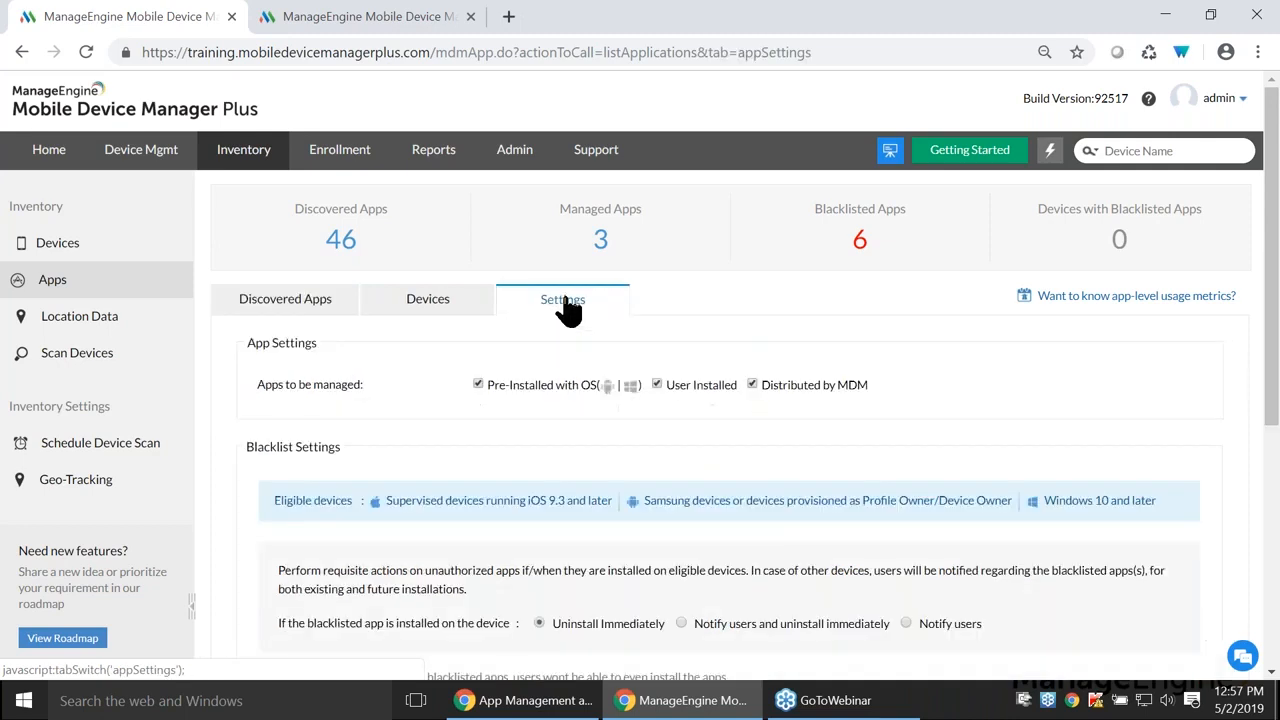
scroll(562, 345, down, 2)
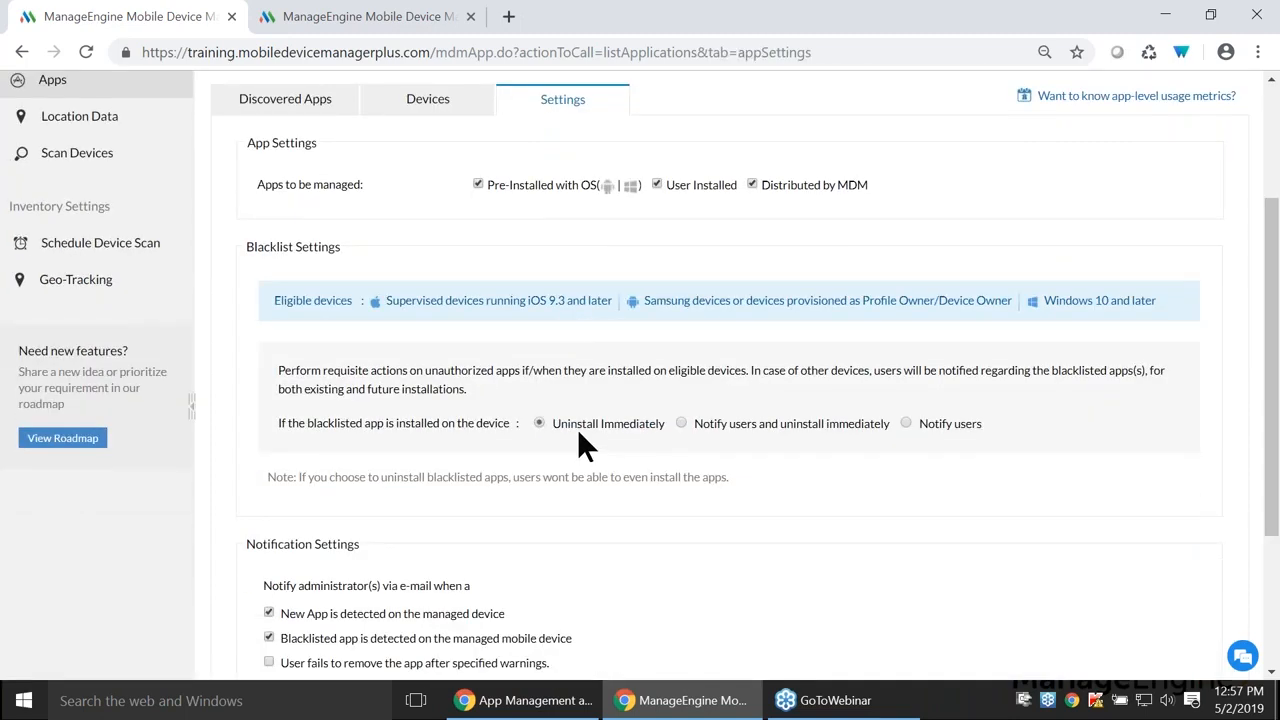
drag(307, 426, 458, 428)
click(458, 428)
click(680, 423)
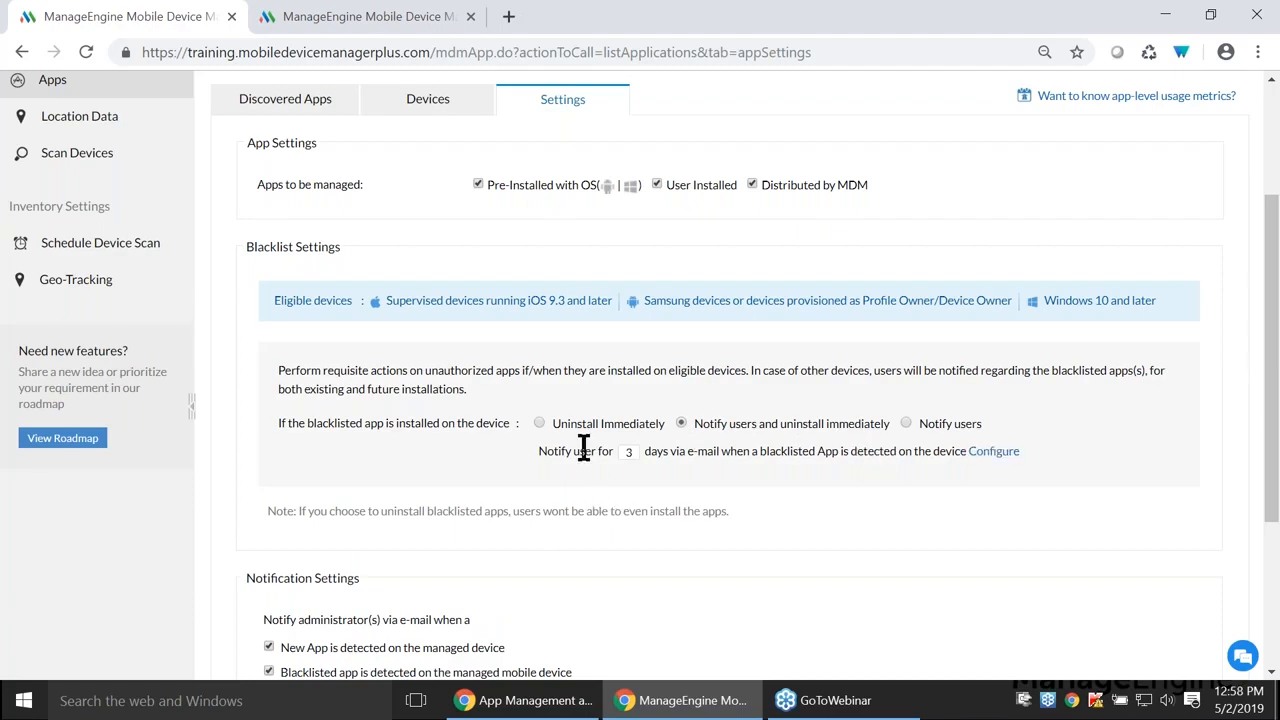
key(alt+Tab)
key(Right)
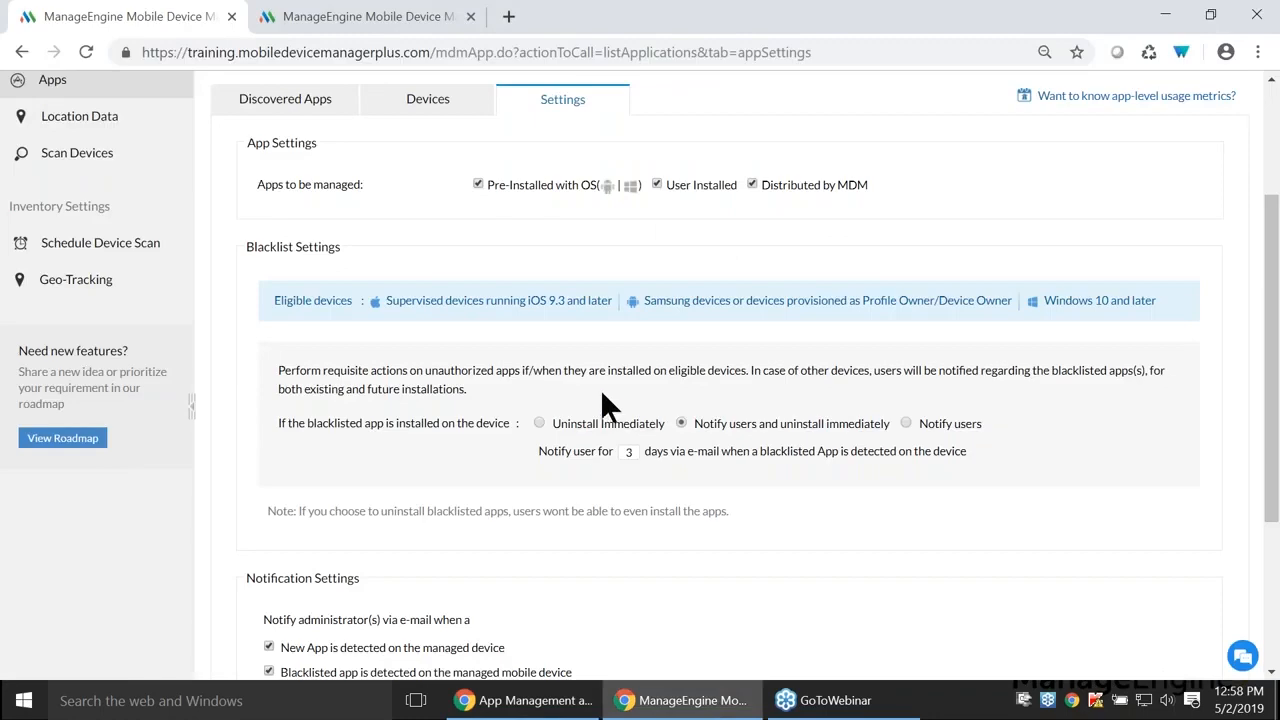
- Go to Device Mgmt and open the Profiles list
scroll(598, 388, up, 1)
scroll(596, 388, up, 3)
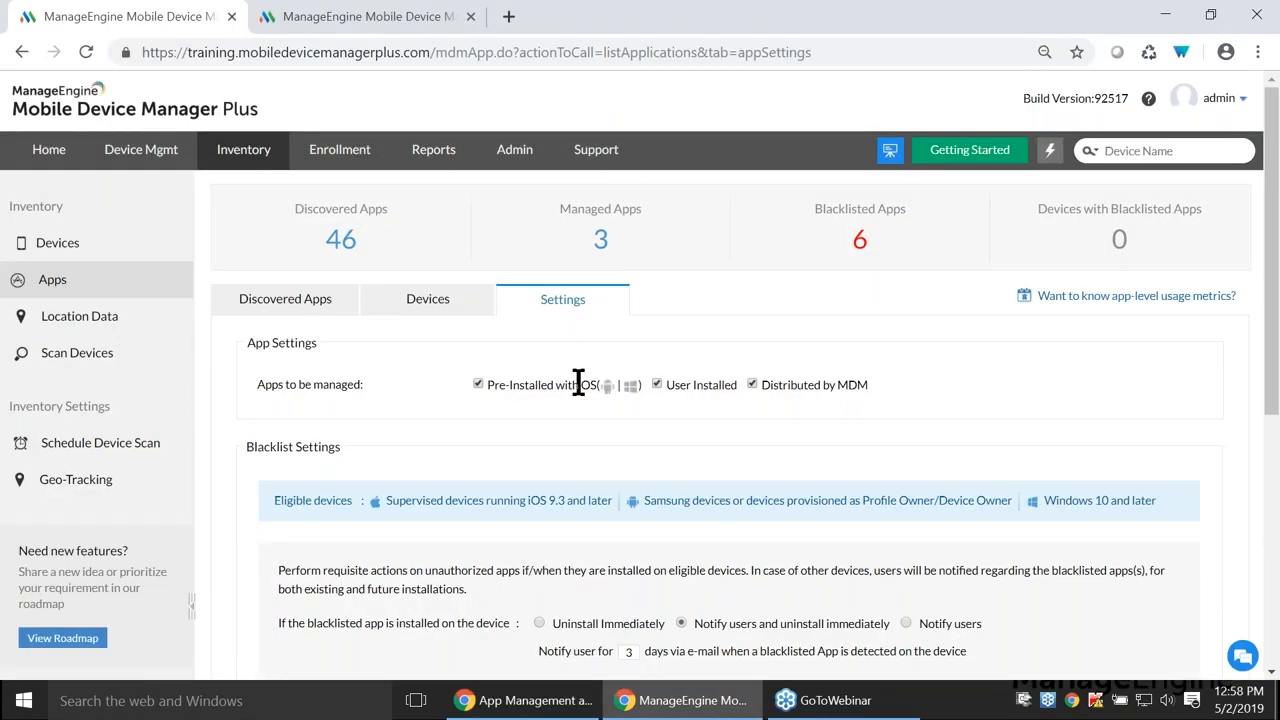
click(140, 152)
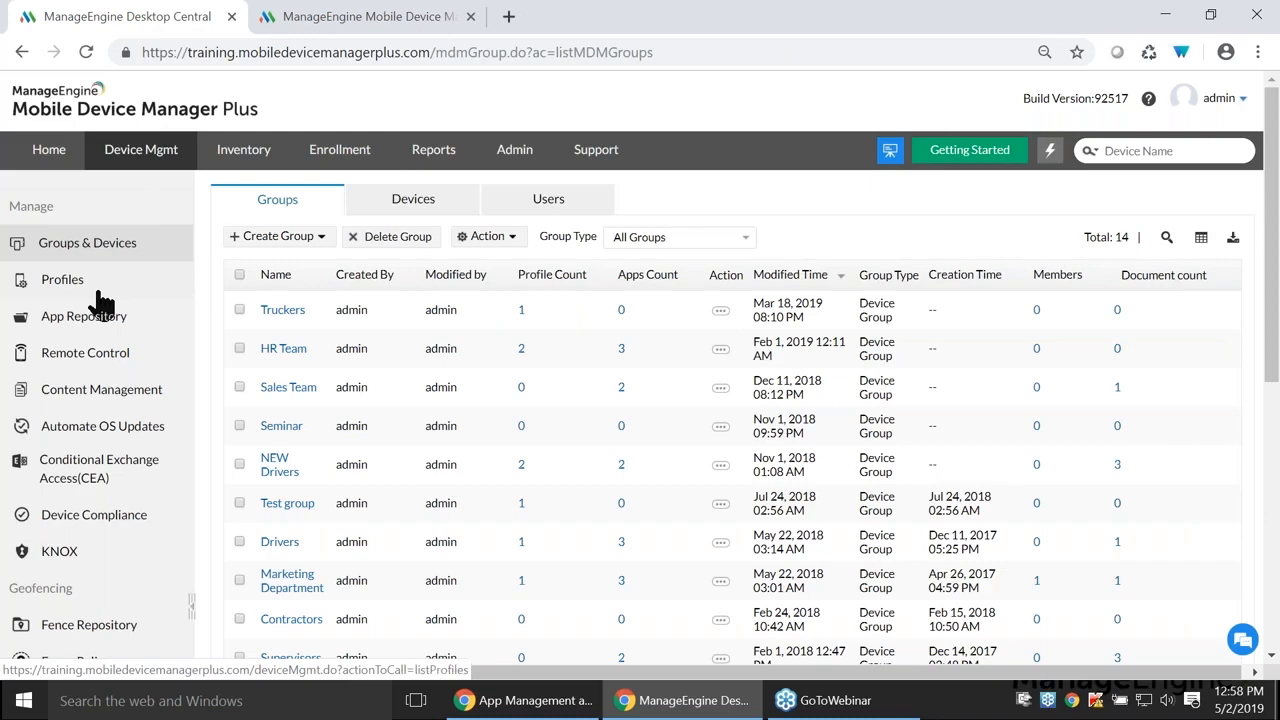
click(100, 294)
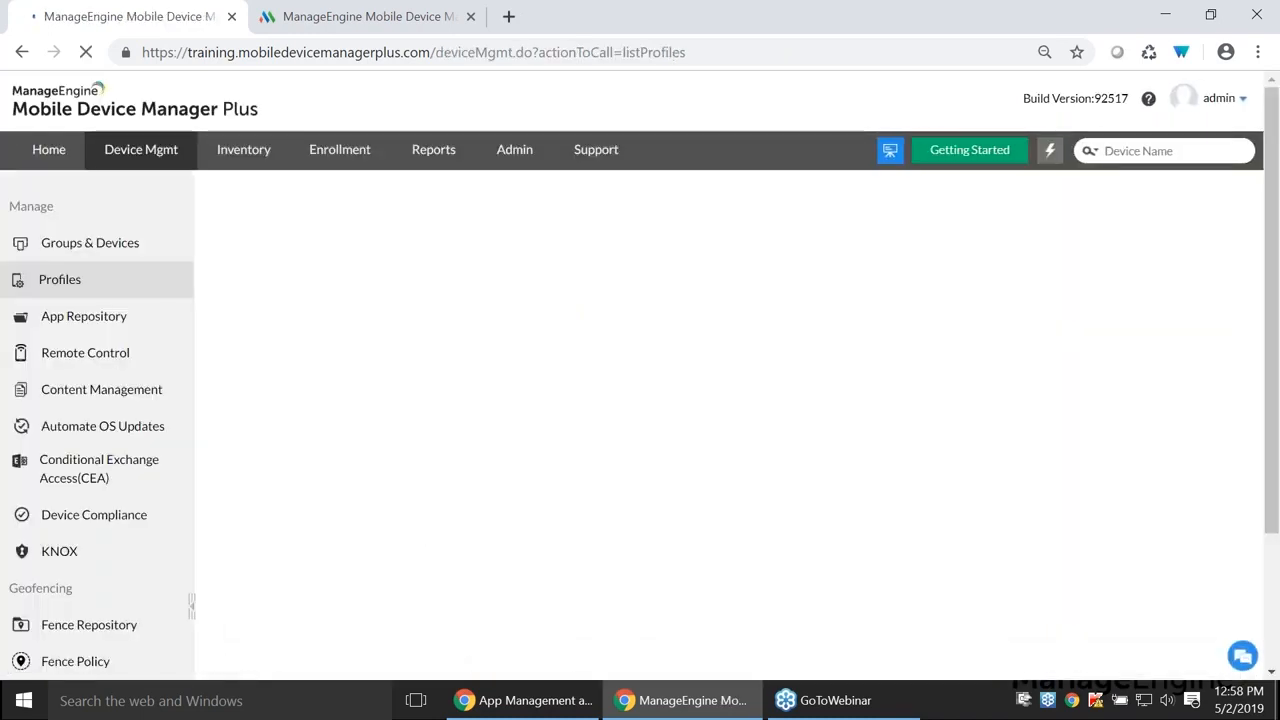
- Create a new Apple profile named MyProfile1431
click(268, 195)
click(276, 222)
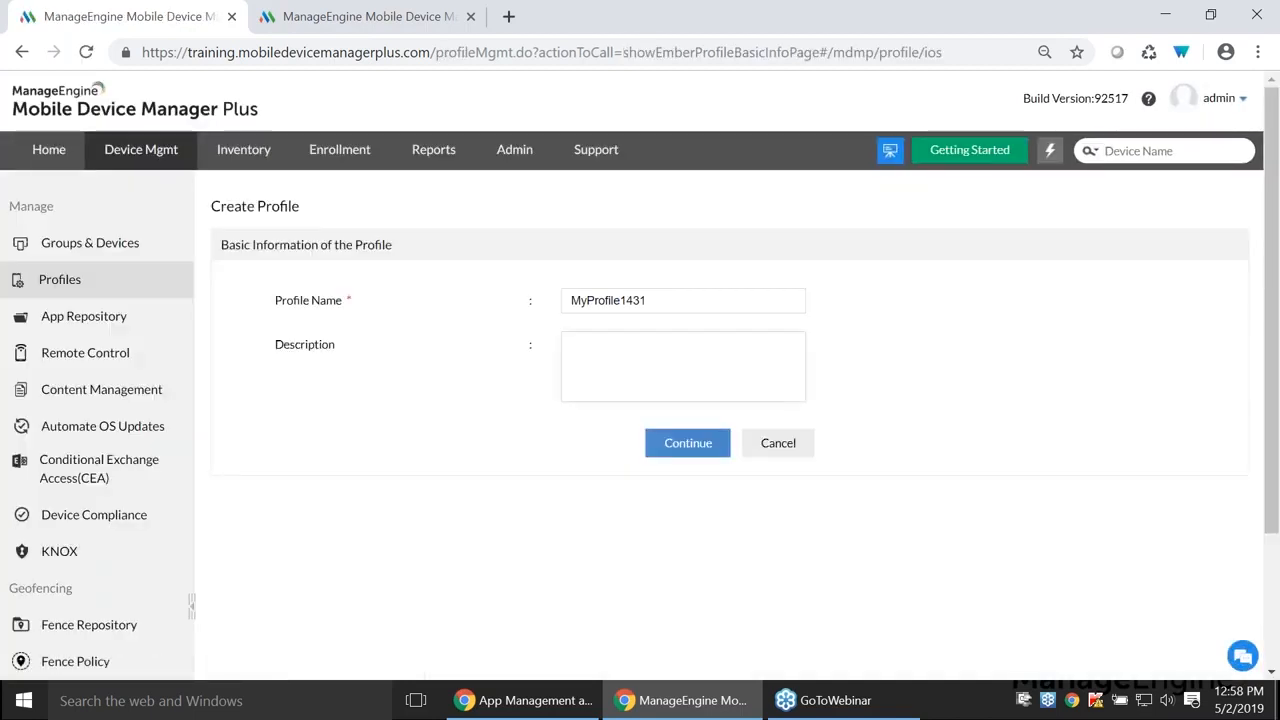
click(697, 449)
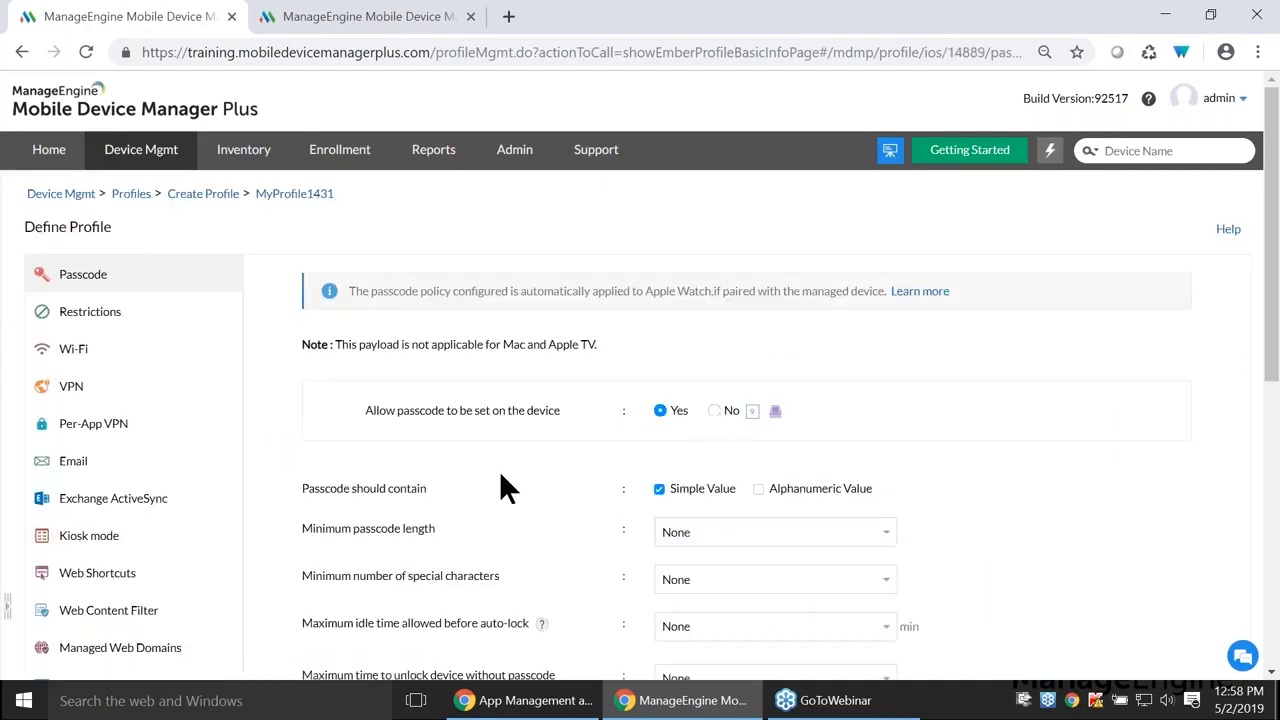
- Browse the Exchange ActiveSync and Web Content Filter payloads, focusing the whitelist URL field
scroll(128, 405, down, 3)
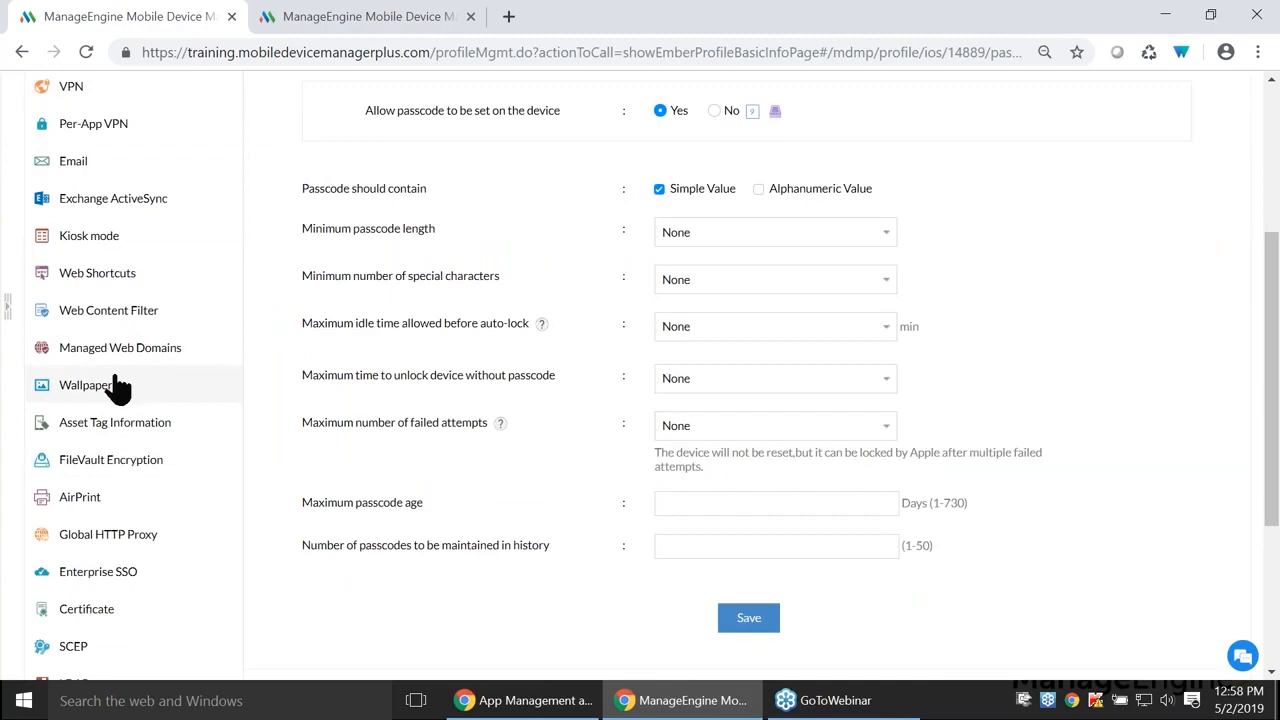
scroll(124, 325, up, 3)
scroll(680, 405, down, 2)
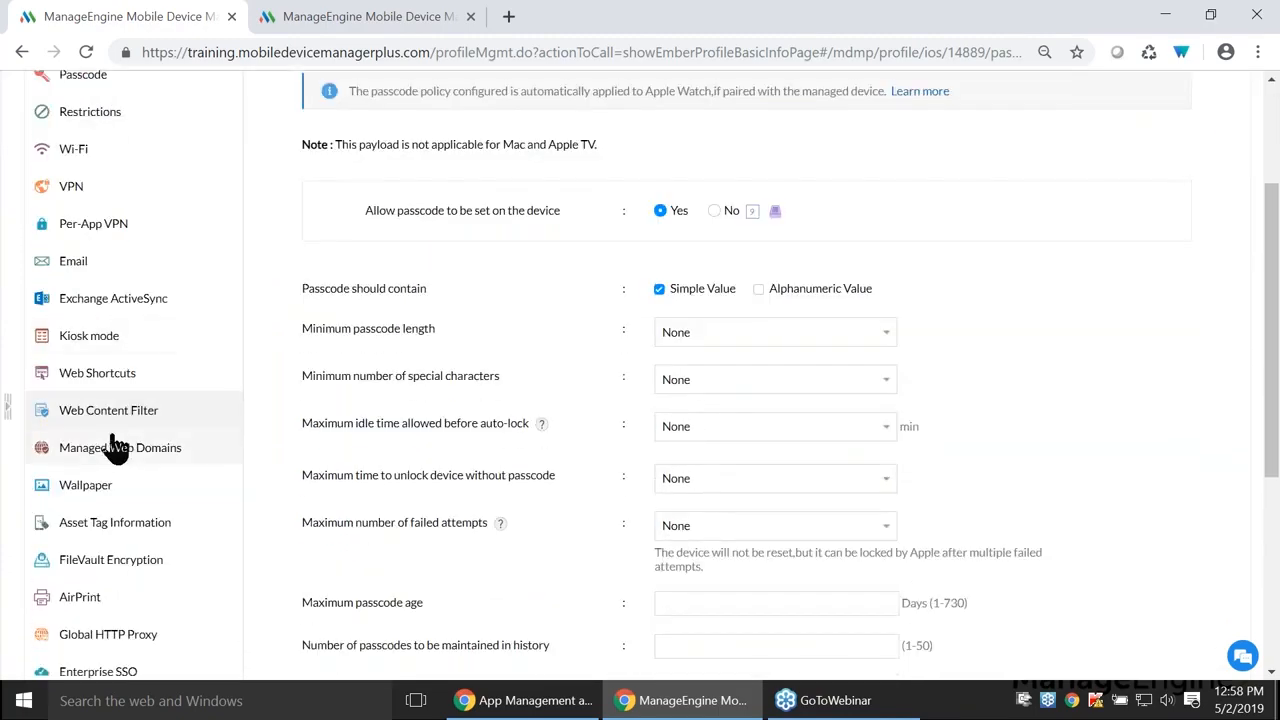
scroll(115, 445, up, 2)
click(124, 498)
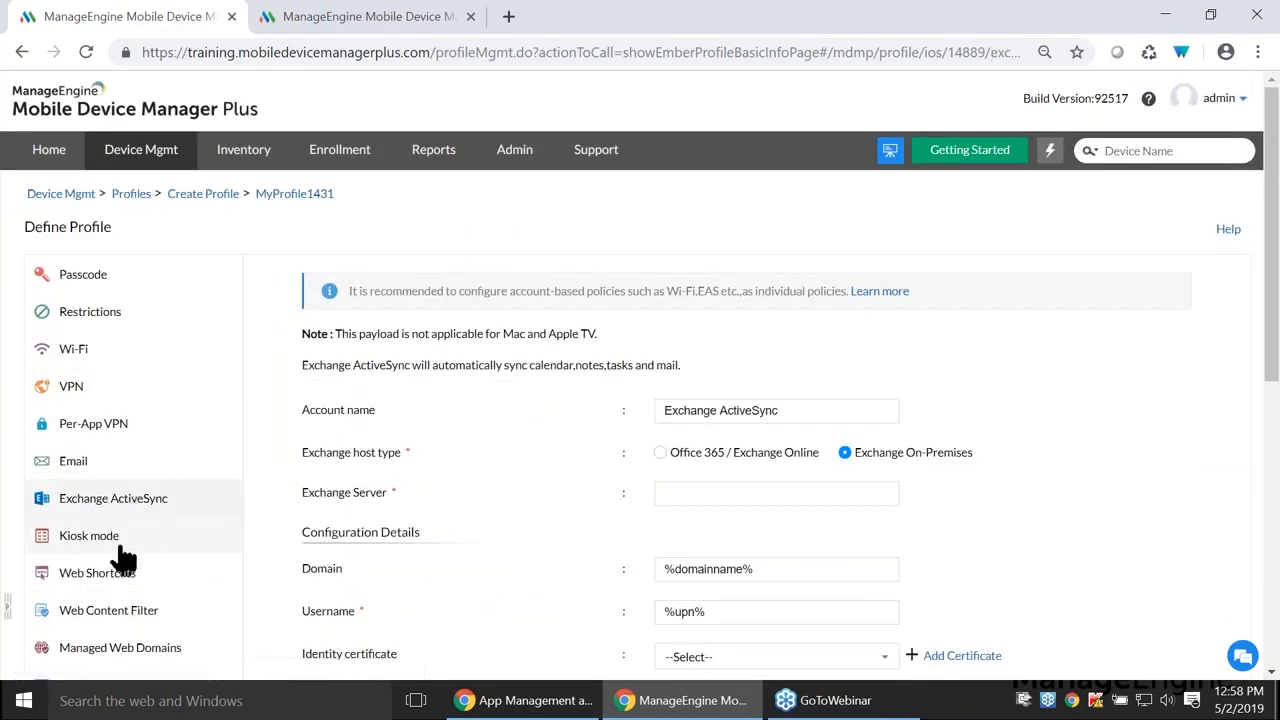
scroll(122, 560, down, 2)
click(122, 412)
scroll(591, 425, down, 2)
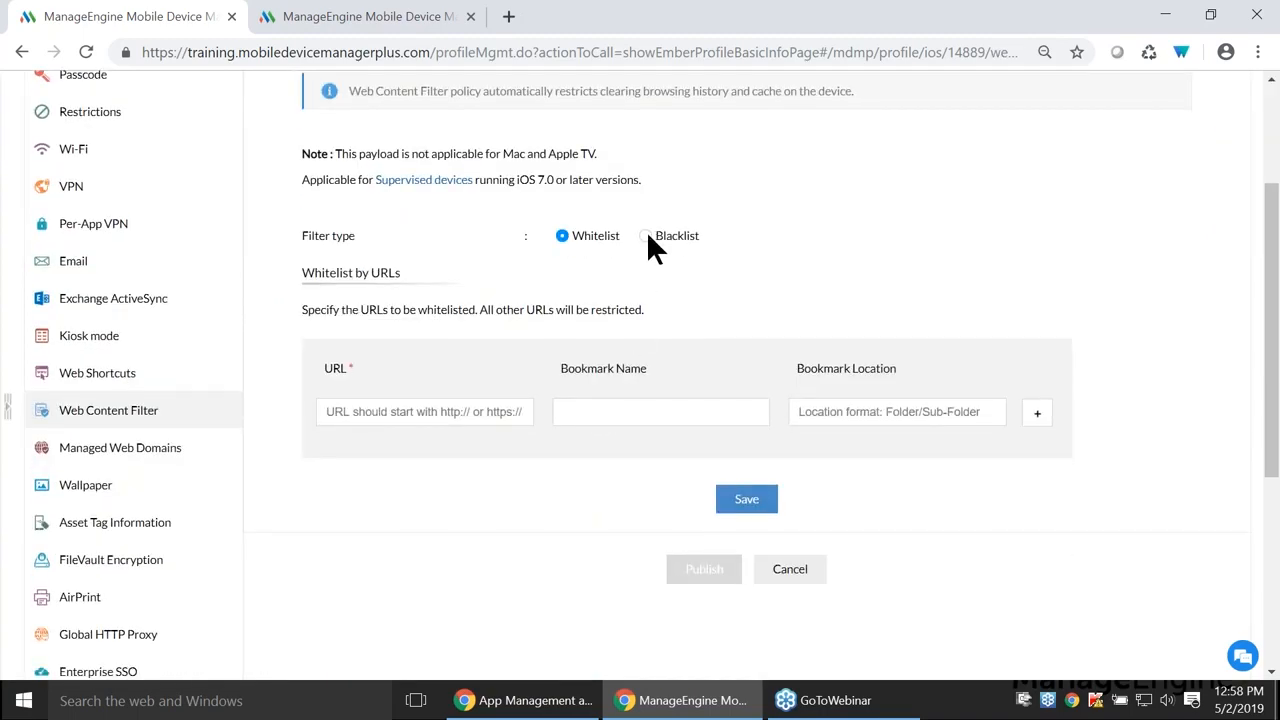
click(429, 418)
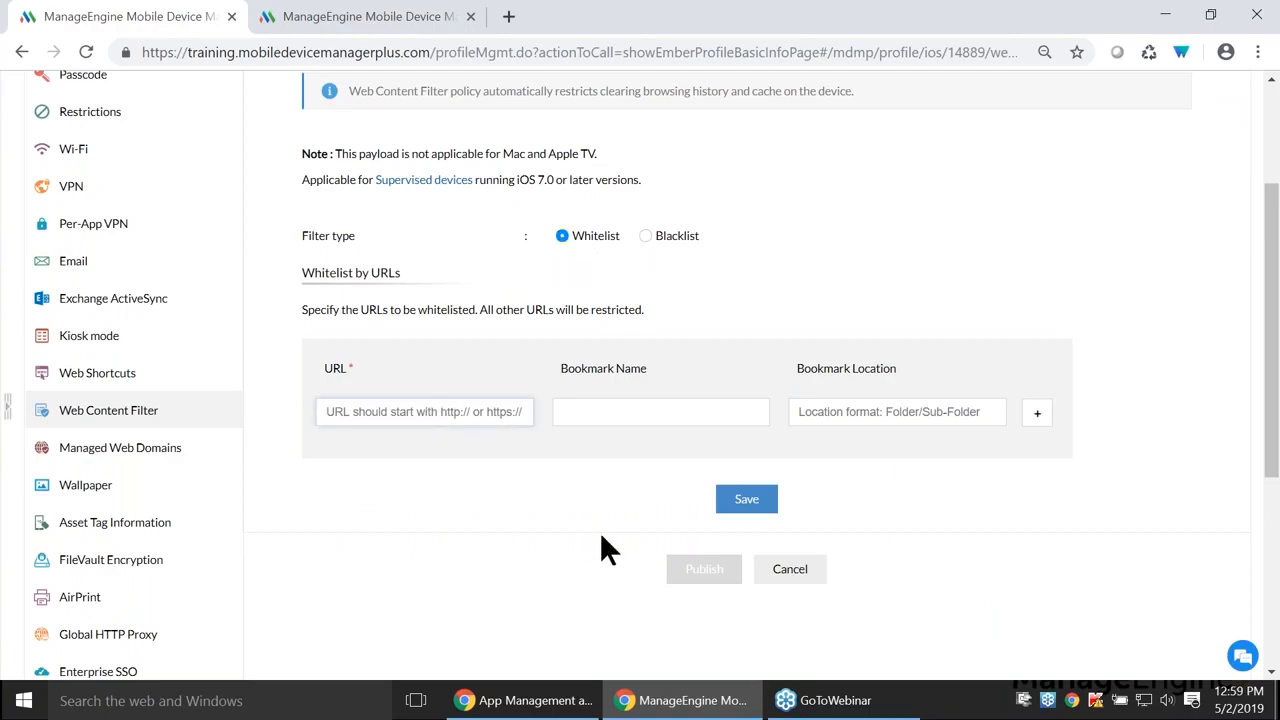
scroll(605, 545, up, 2)
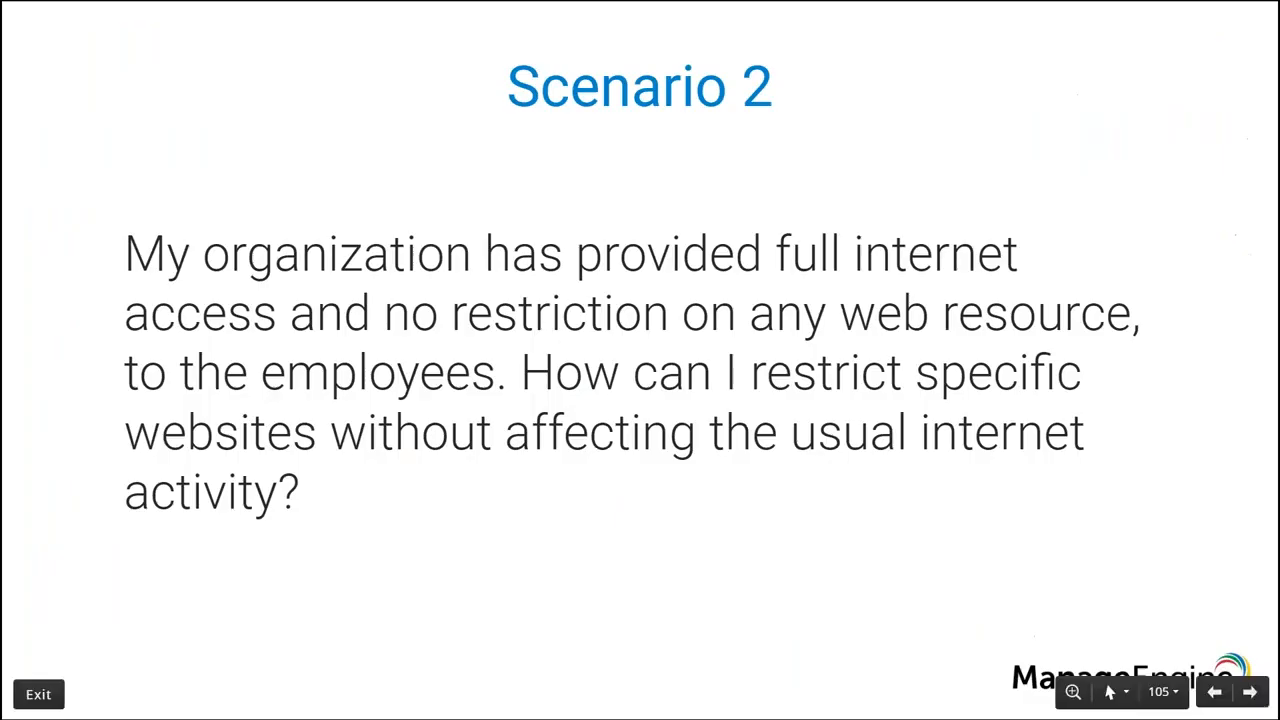
- Advance to the Scenario 3 slide, then show MyProfile1431's Certificate payload settings
key(Right)
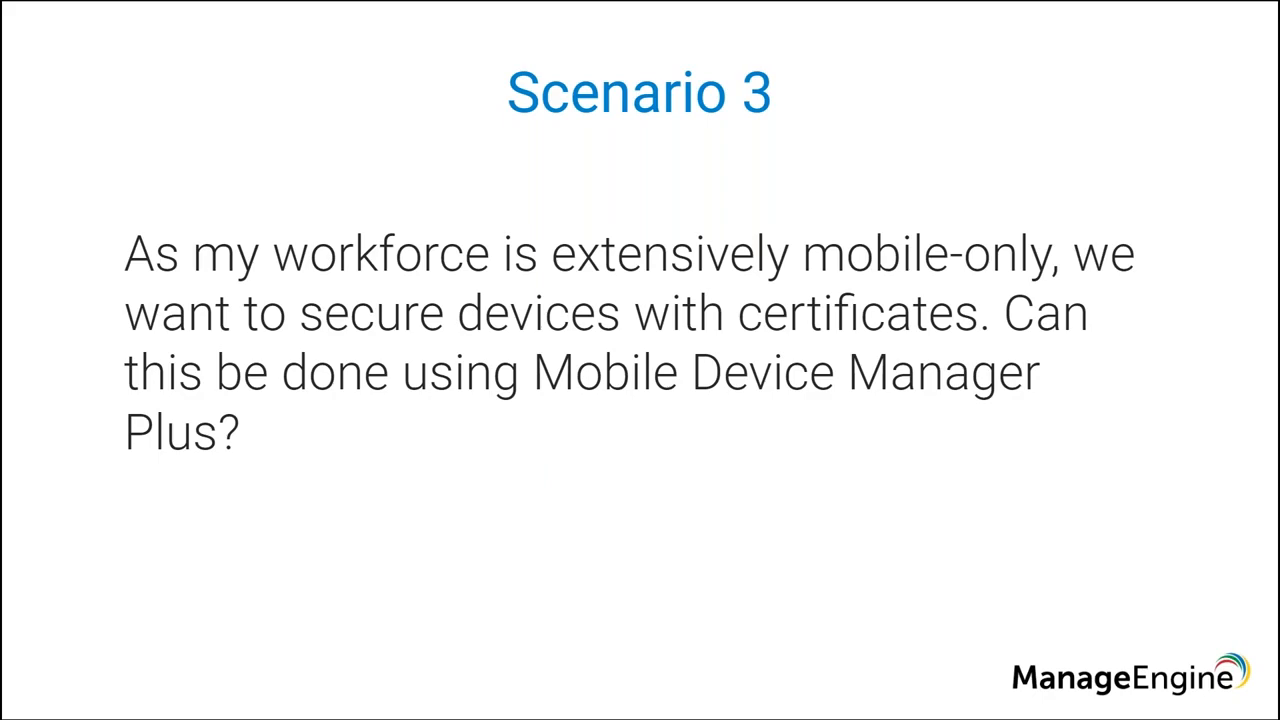
key(alt+Tab)
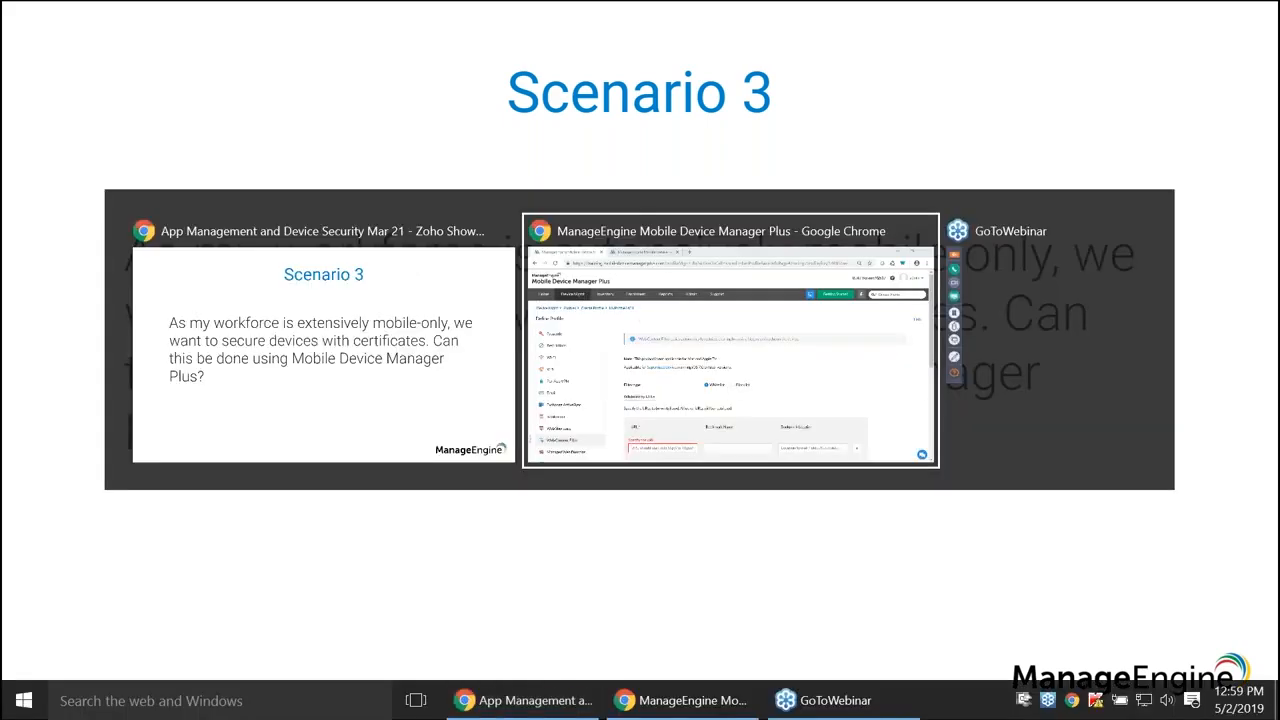
scroll(186, 465, down, 6)
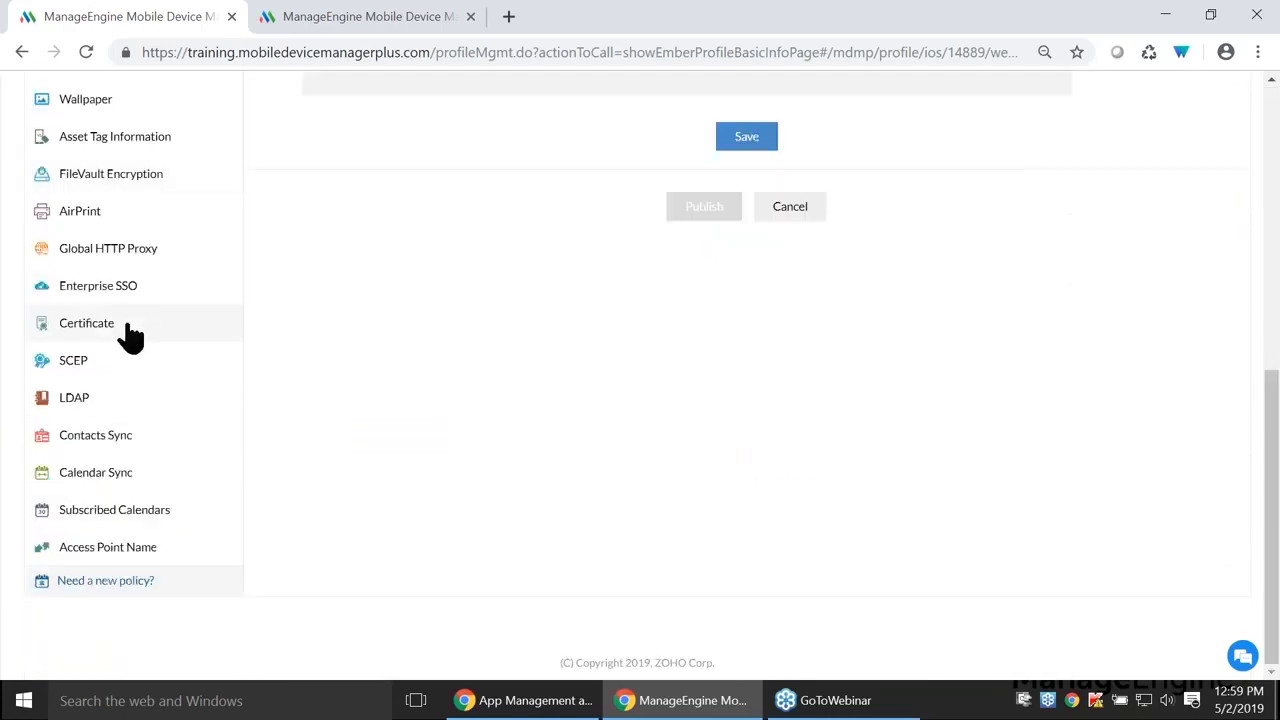
click(130, 335)
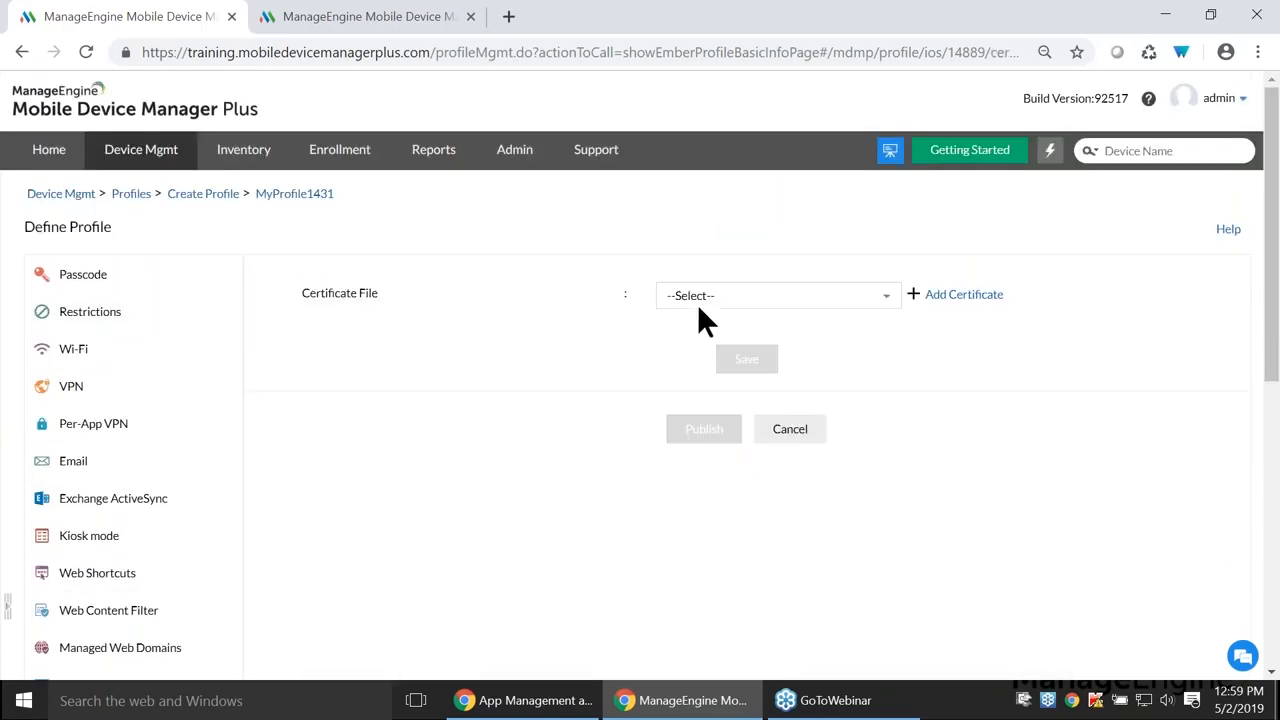
- Add the GeoTrust Global CA certificate file to the iOS profile's Certificate payload
click(806, 295)
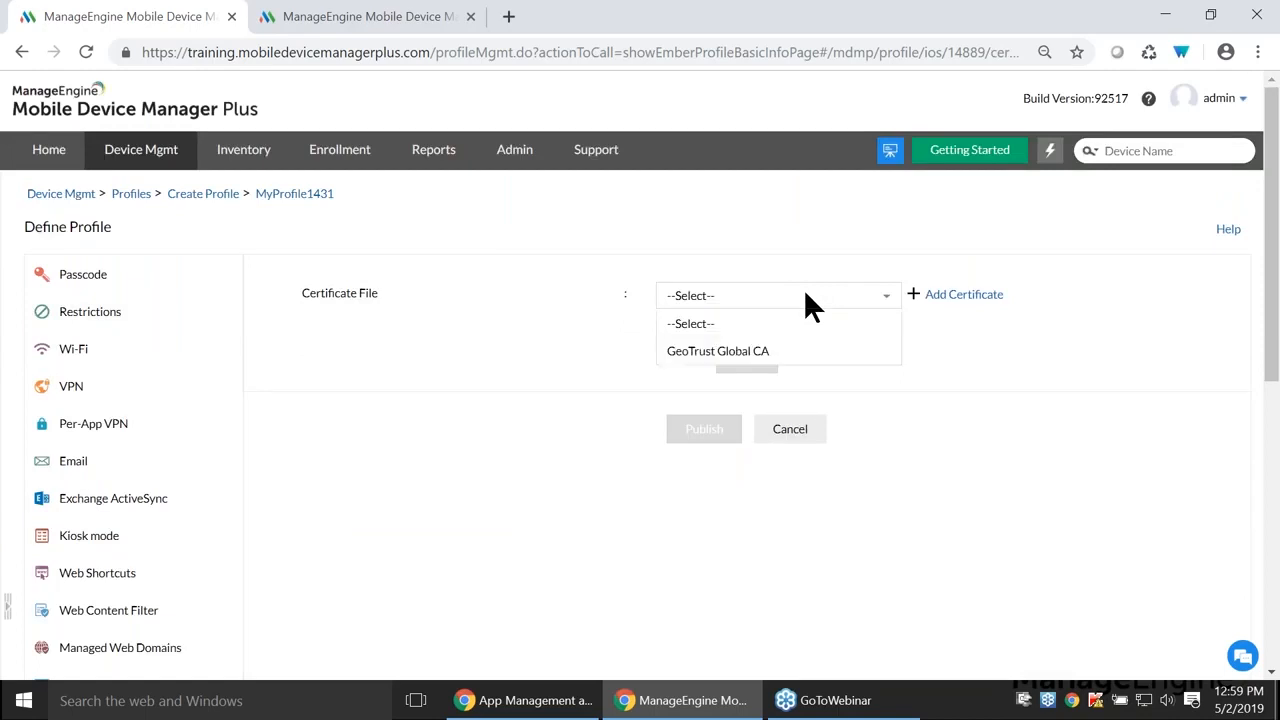
click(806, 350)
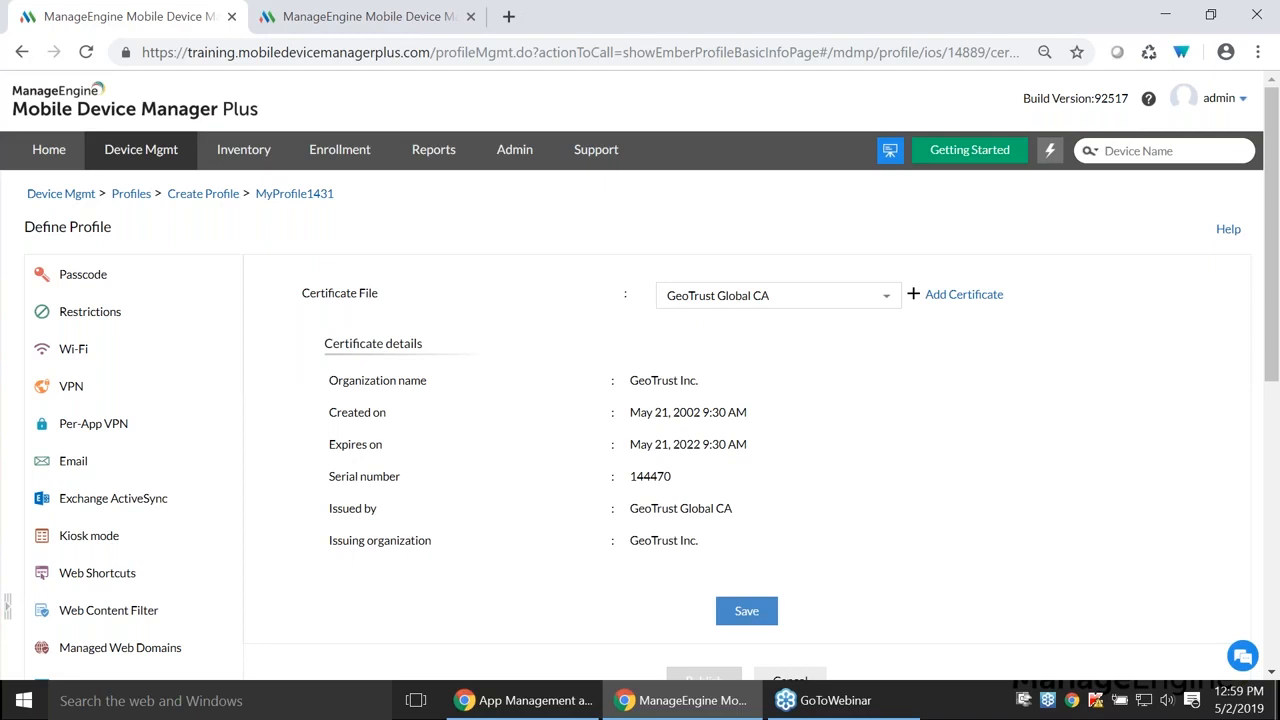
scroll(491, 415, down, 5)
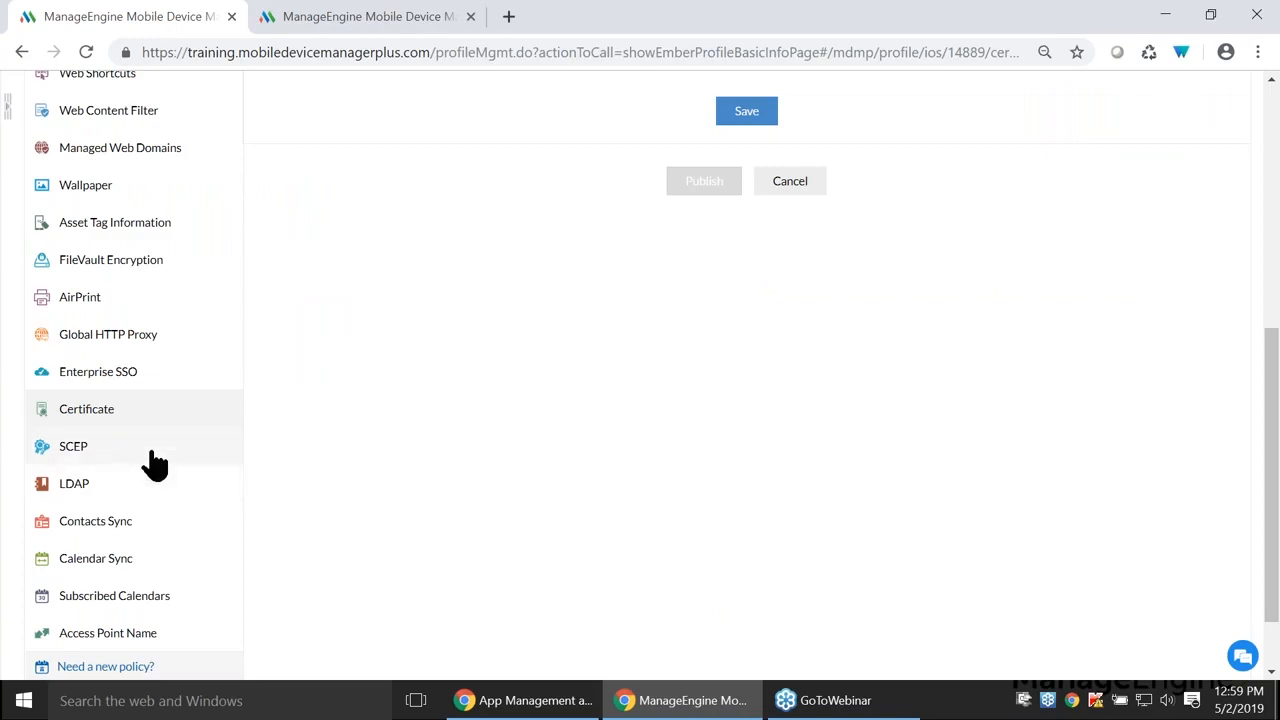
- Show the profile's SCEP settings, then advance the slideshow to the Scenario 4 slide
click(156, 458)
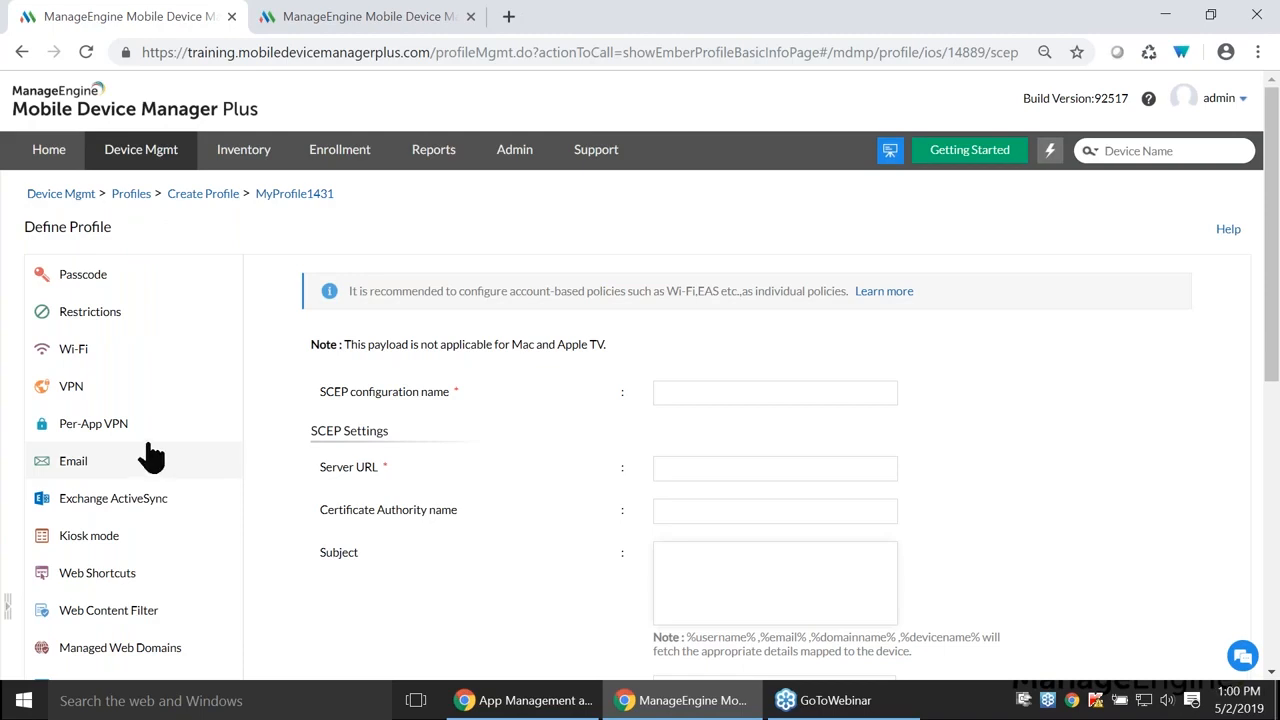
key(alt+Tab)
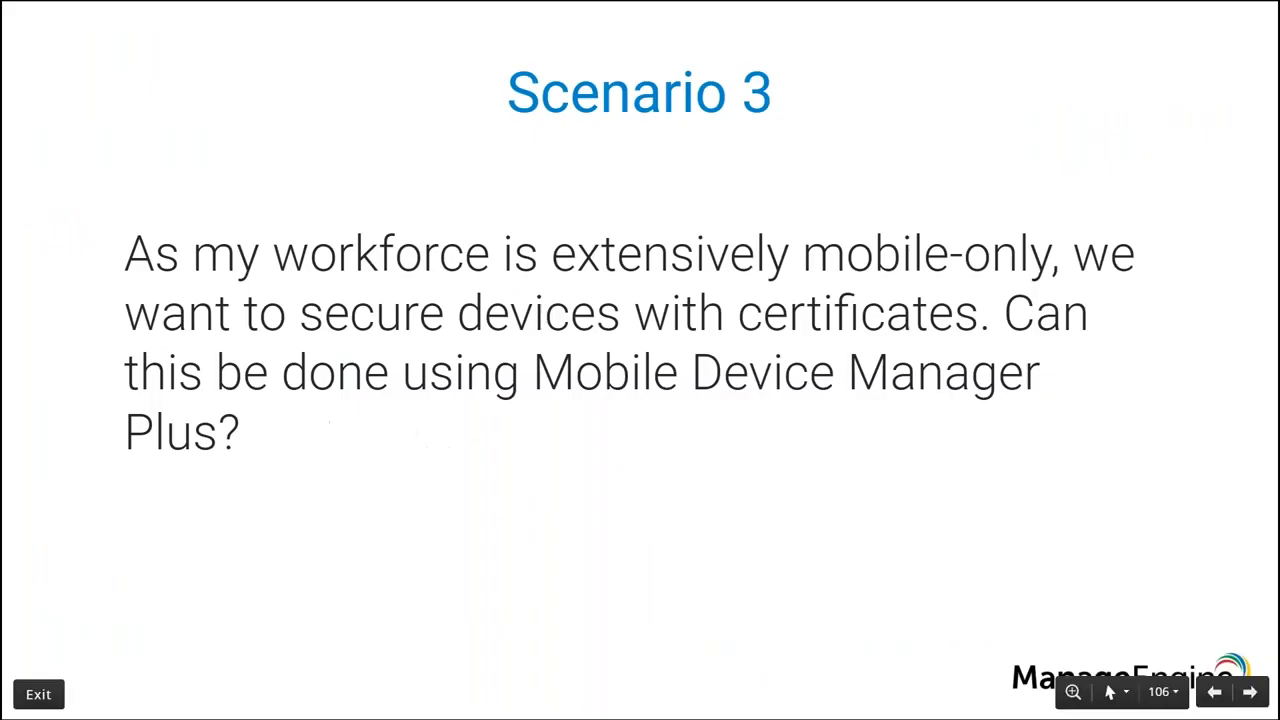
key(Right)
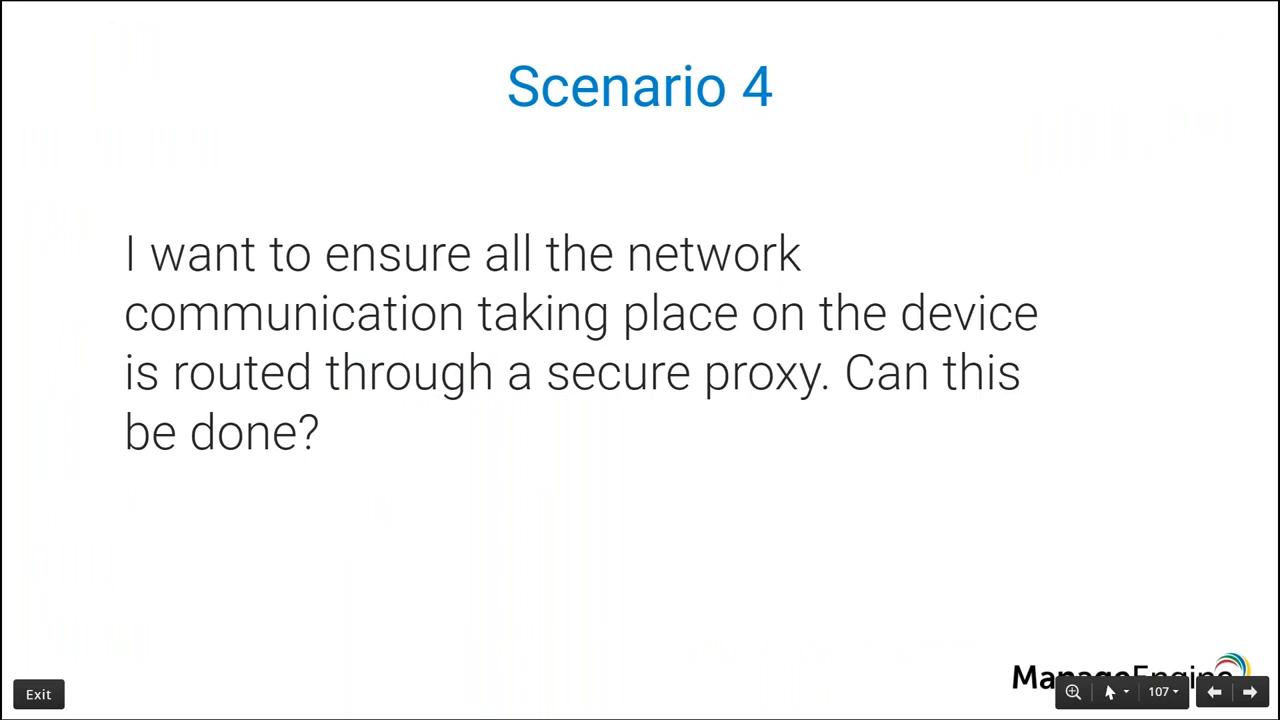
- Show MyProfile1431's Global HTTP Proxy settings, set to Manual with empty fields
key(alt+Tab)
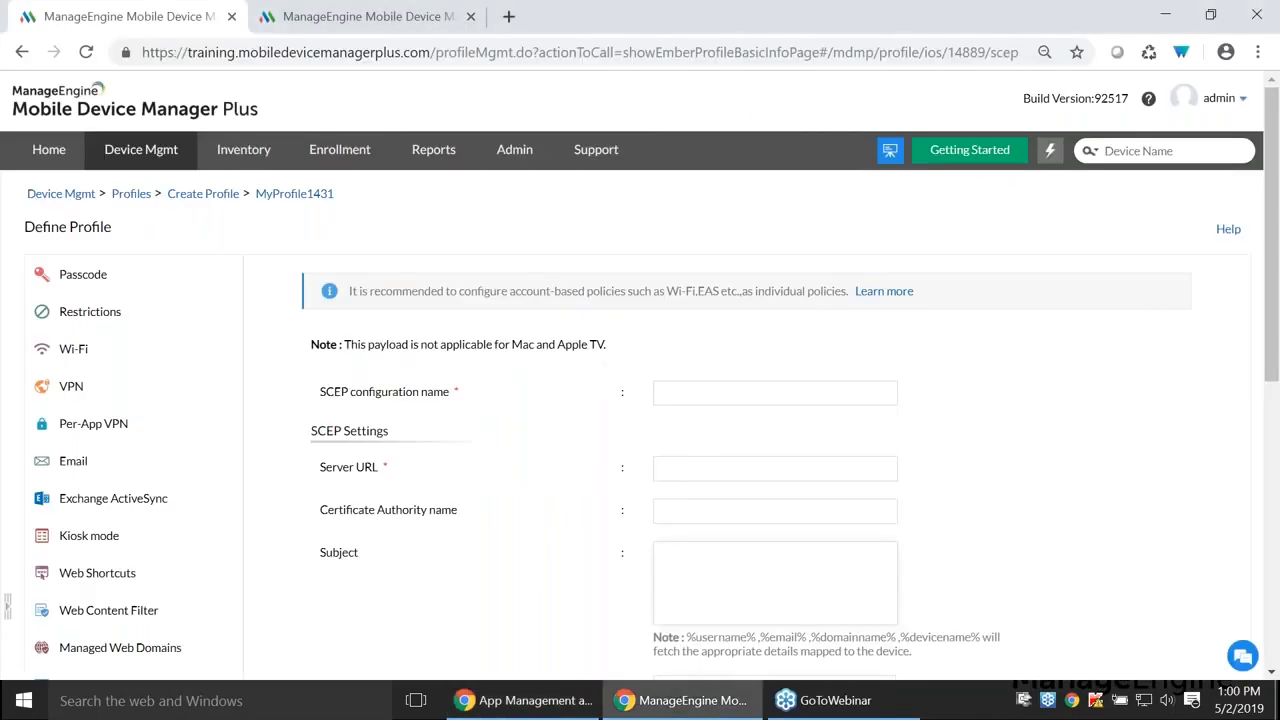
scroll(157, 465, down, 5)
click(160, 336)
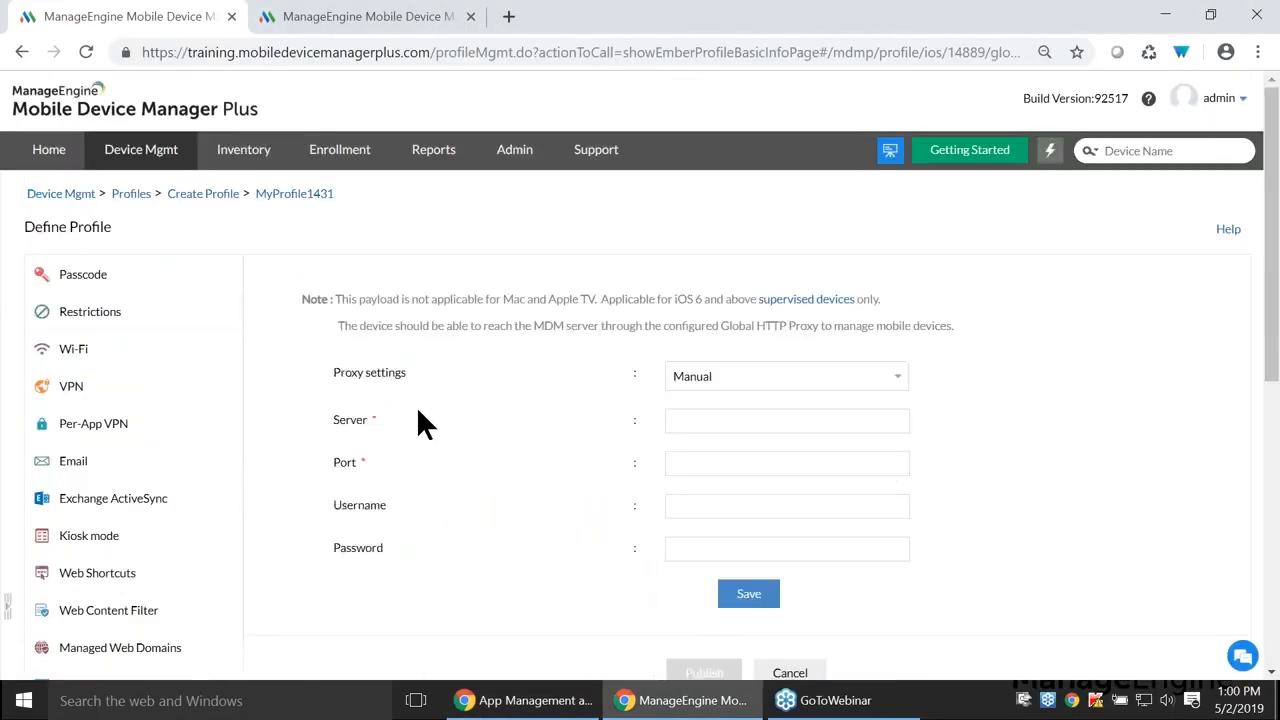
scroll(451, 429, down, 3)
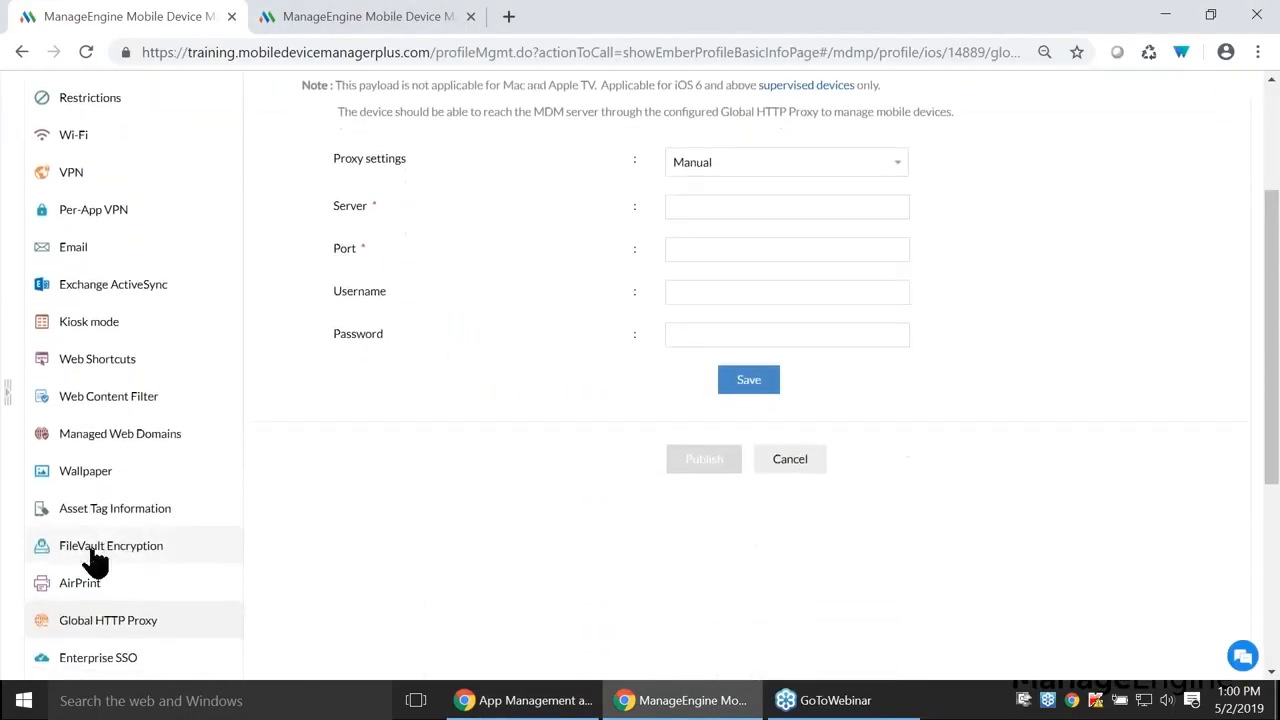
scroll(419, 479, up, 3)
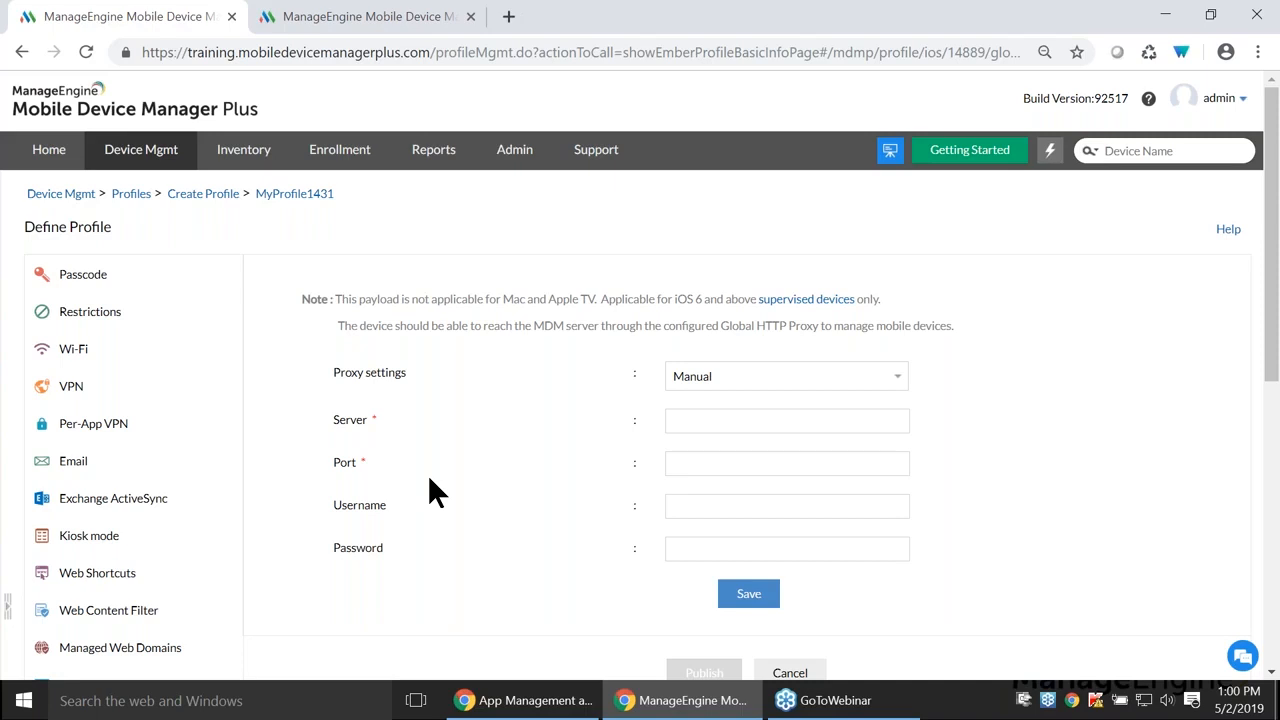
- Advance the presentation to the Scenario 5 slide and return to the MDM console
key(alt+Tab)
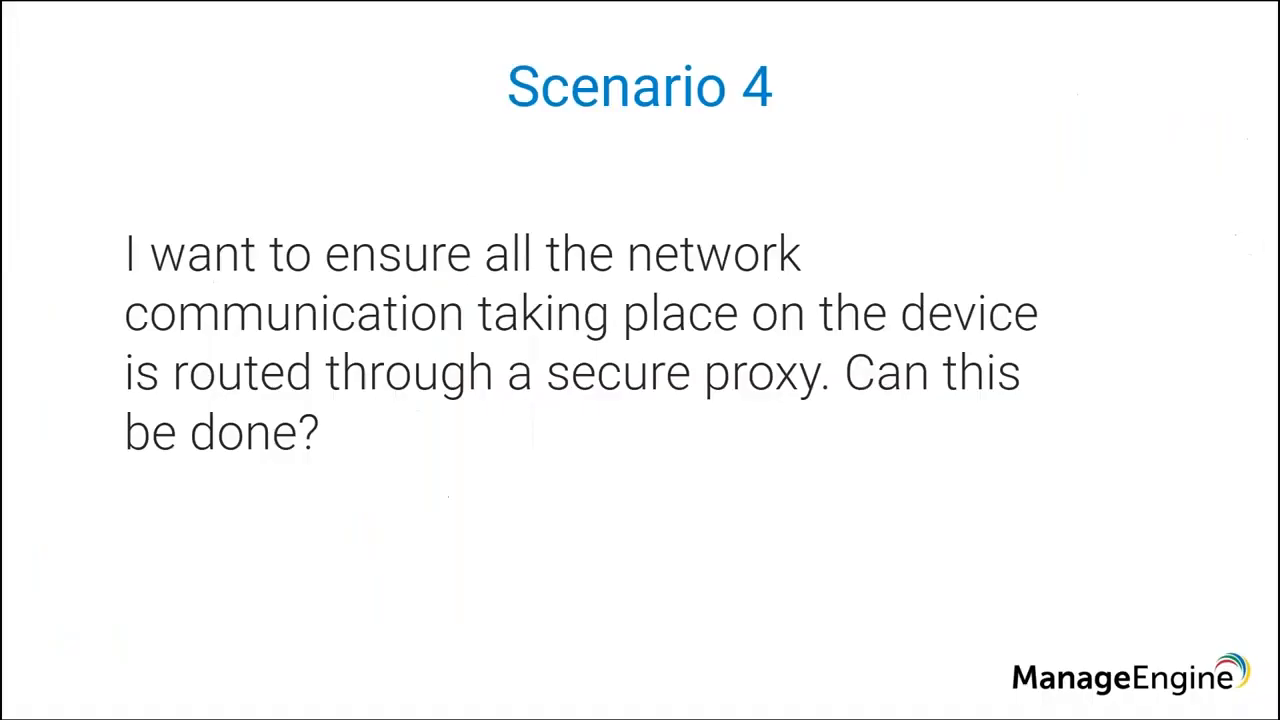
key(Right)
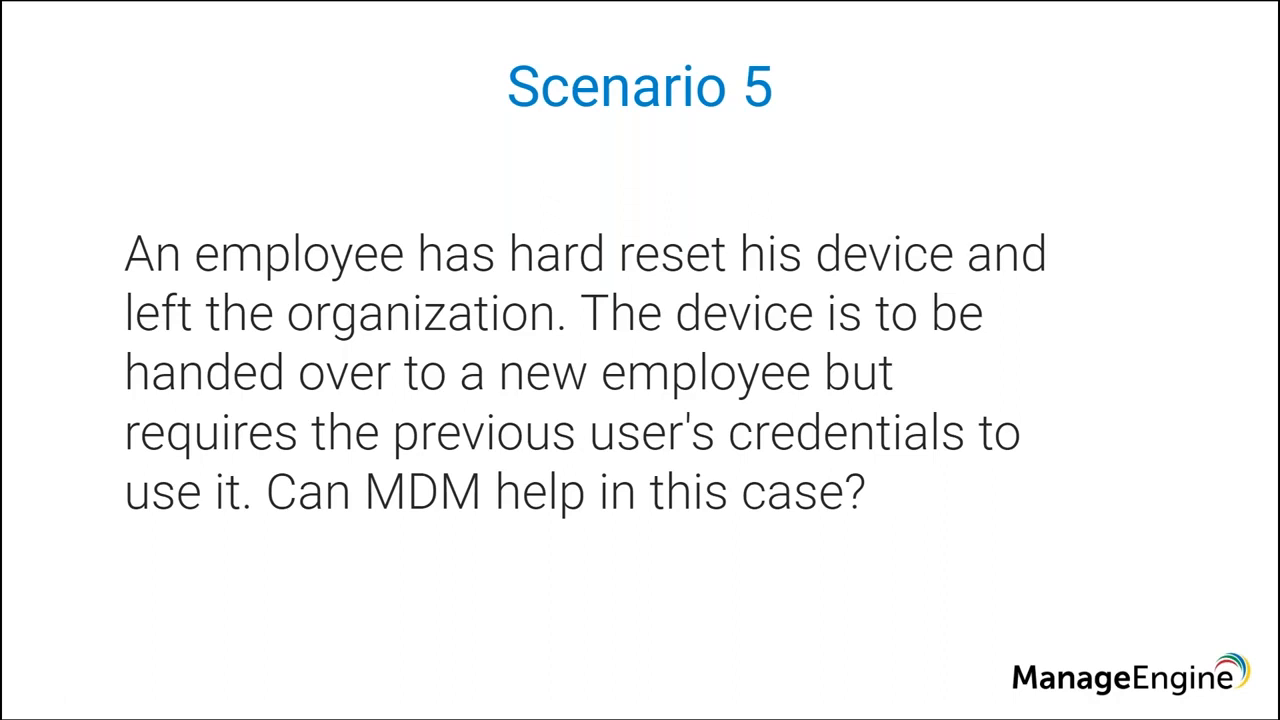
key(alt+Tab)
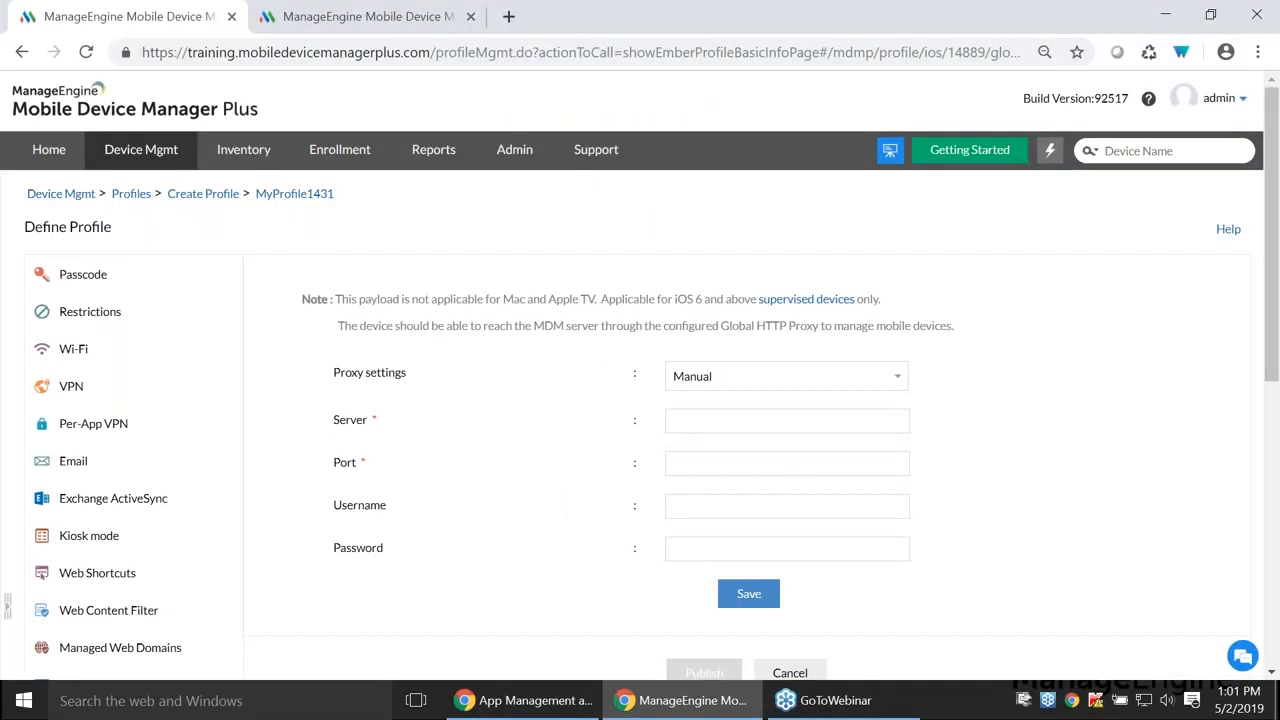
- Create Android profile MyProfile1432 from Device Mgmt > Profiles and open its EFRP settings
click(152, 158)
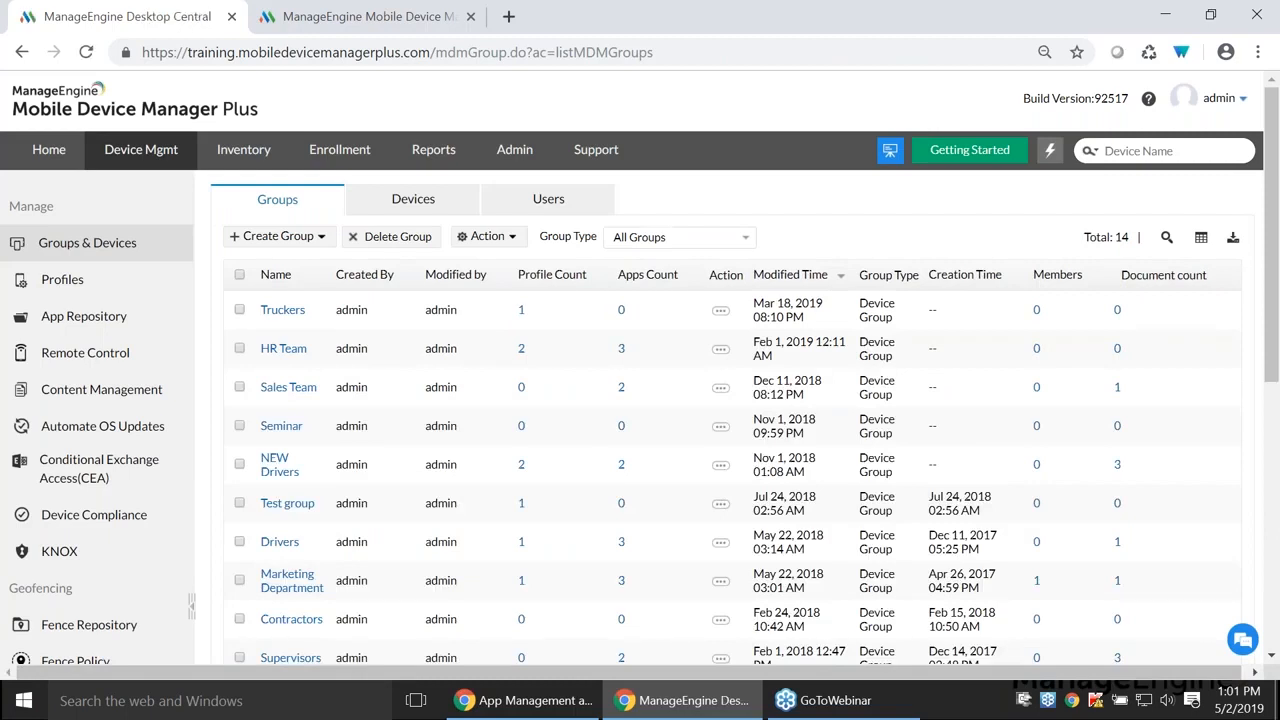
click(86, 290)
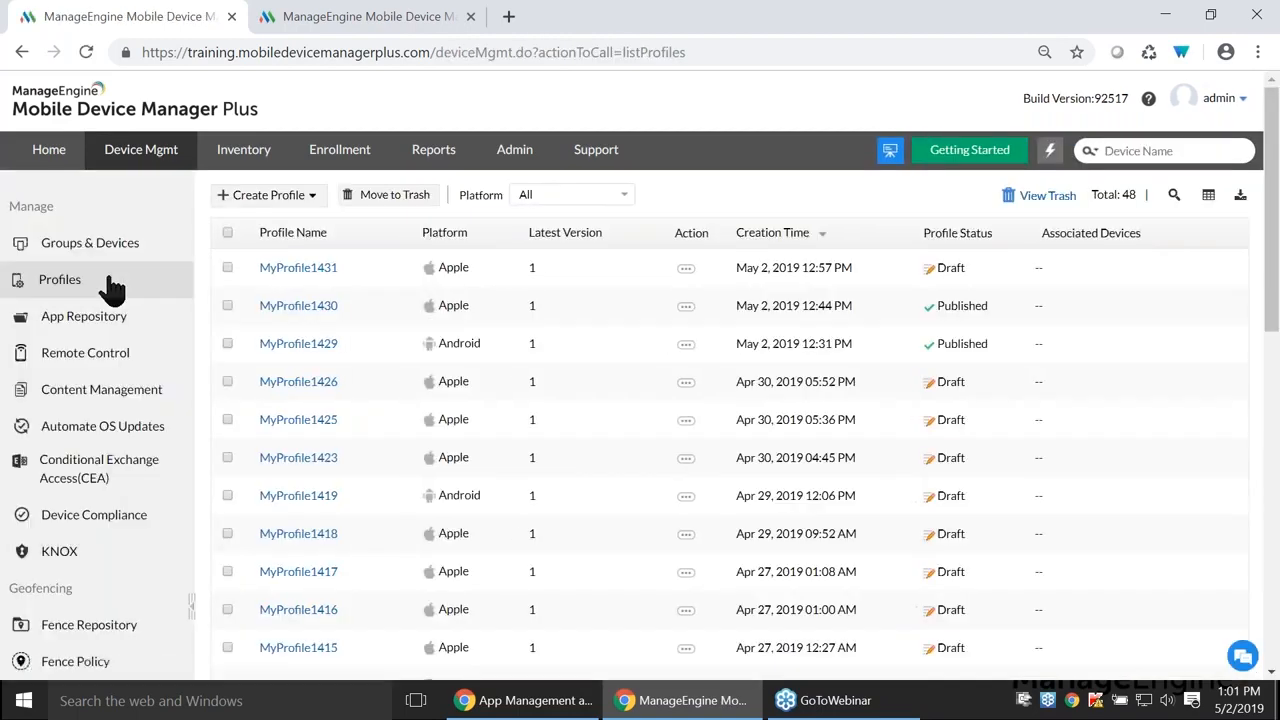
click(276, 208)
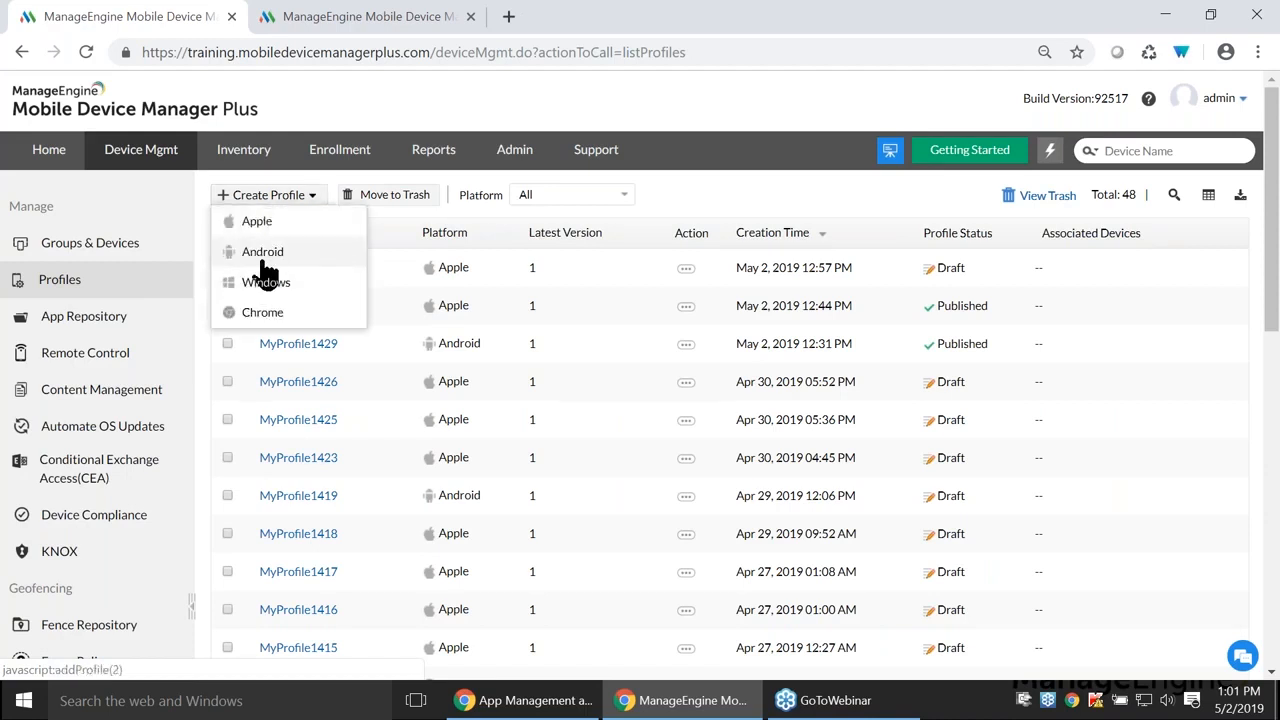
click(263, 256)
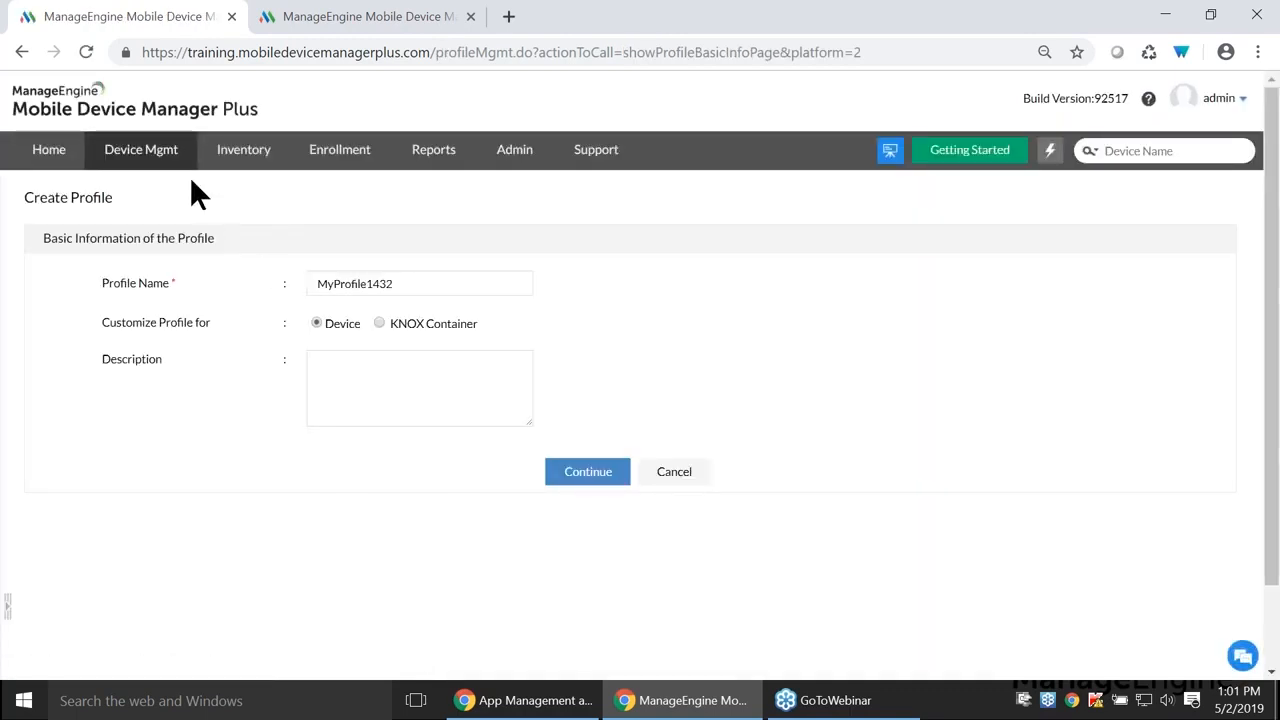
click(597, 471)
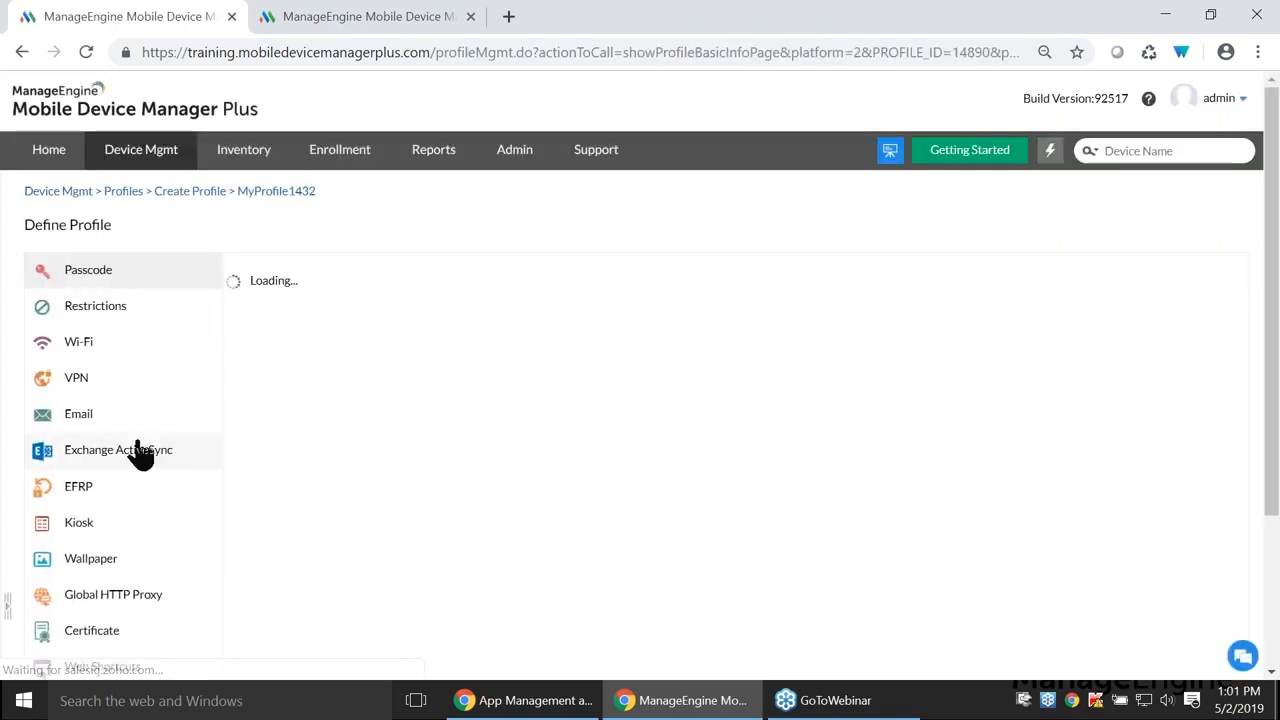
click(115, 490)
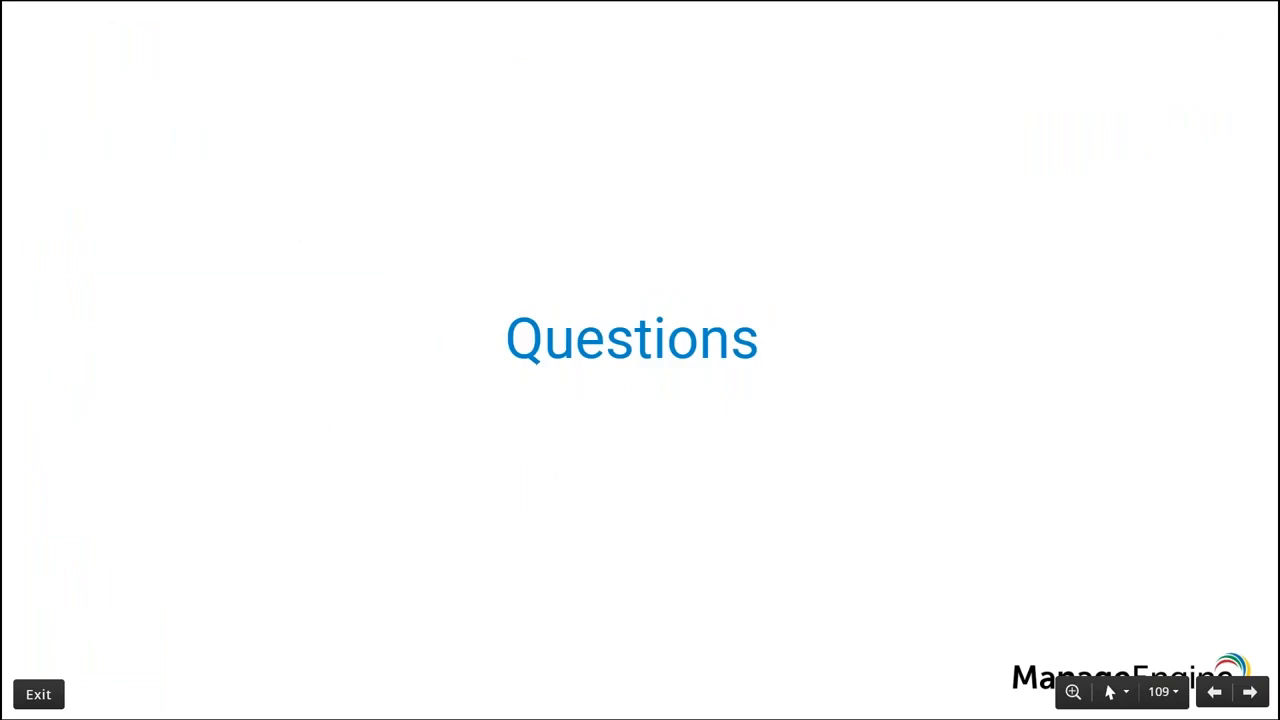
- Advance to the Question 1 slide and open the Inventory page listing eight devices
key(Right)
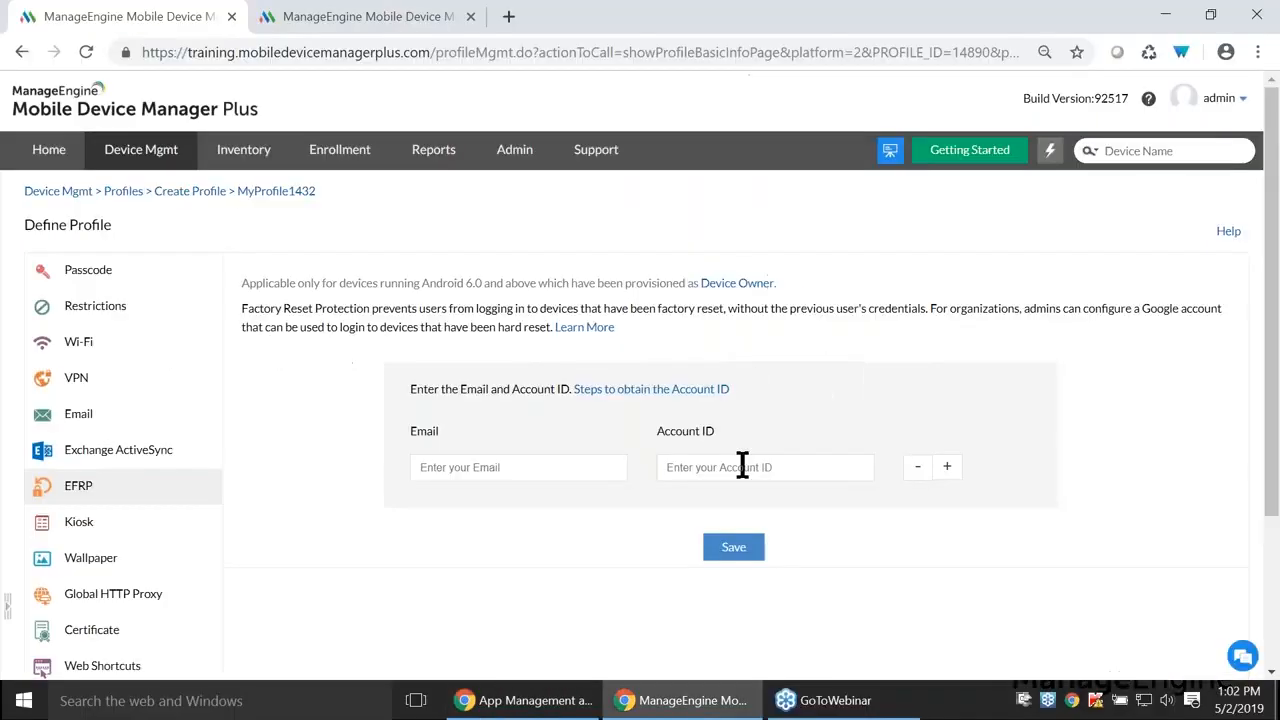
click(243, 149)
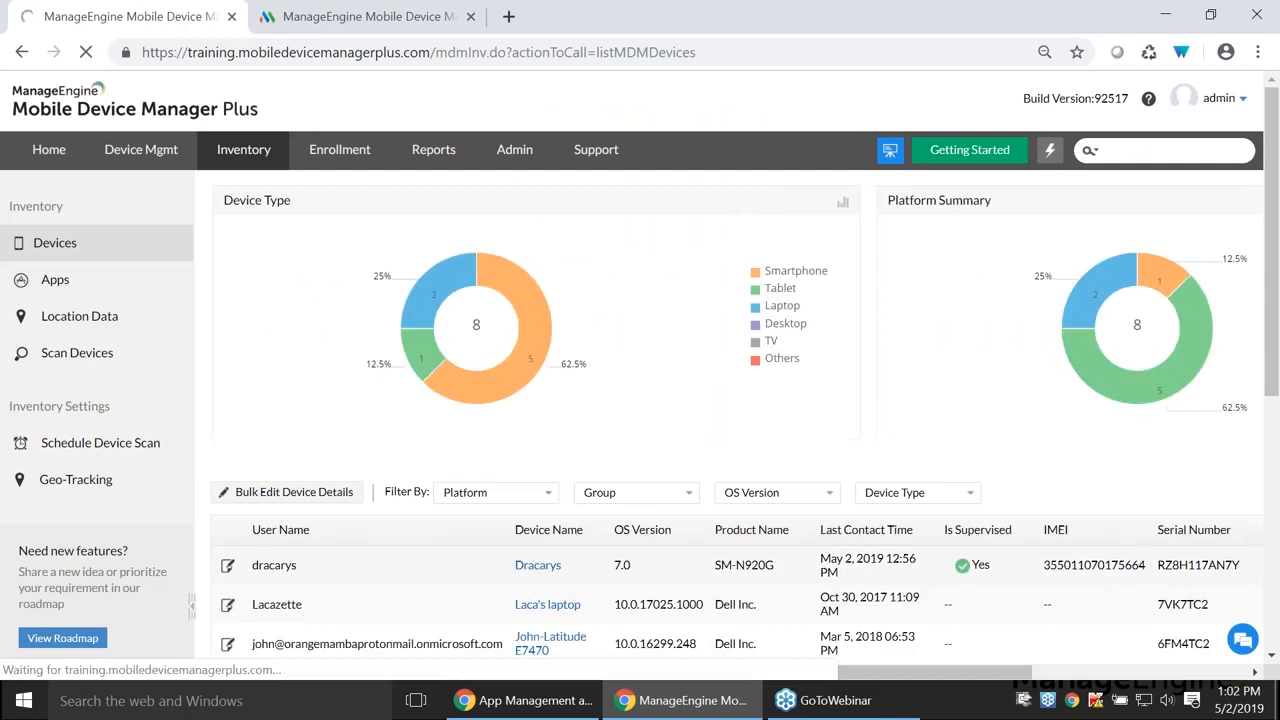
- Open the SM-N920G device's details and show its Actions > Device command list
click(537, 566)
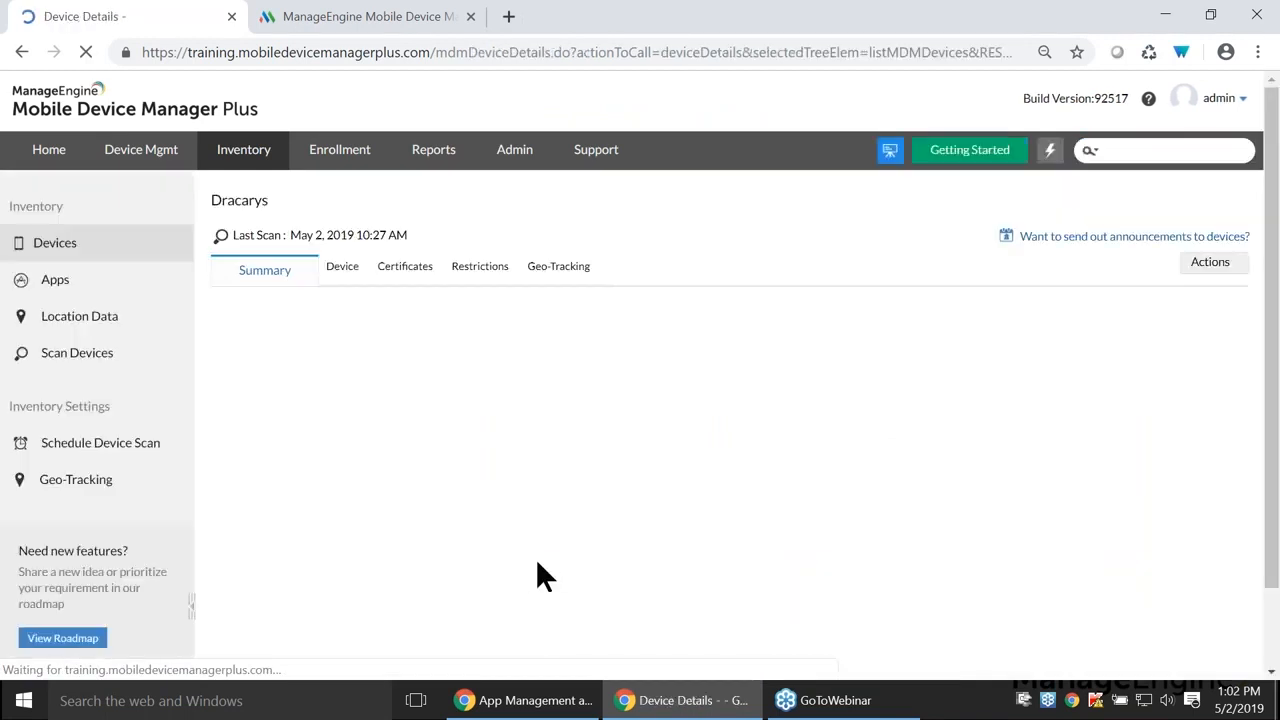
click(1205, 263)
mouse_move(1180, 288)
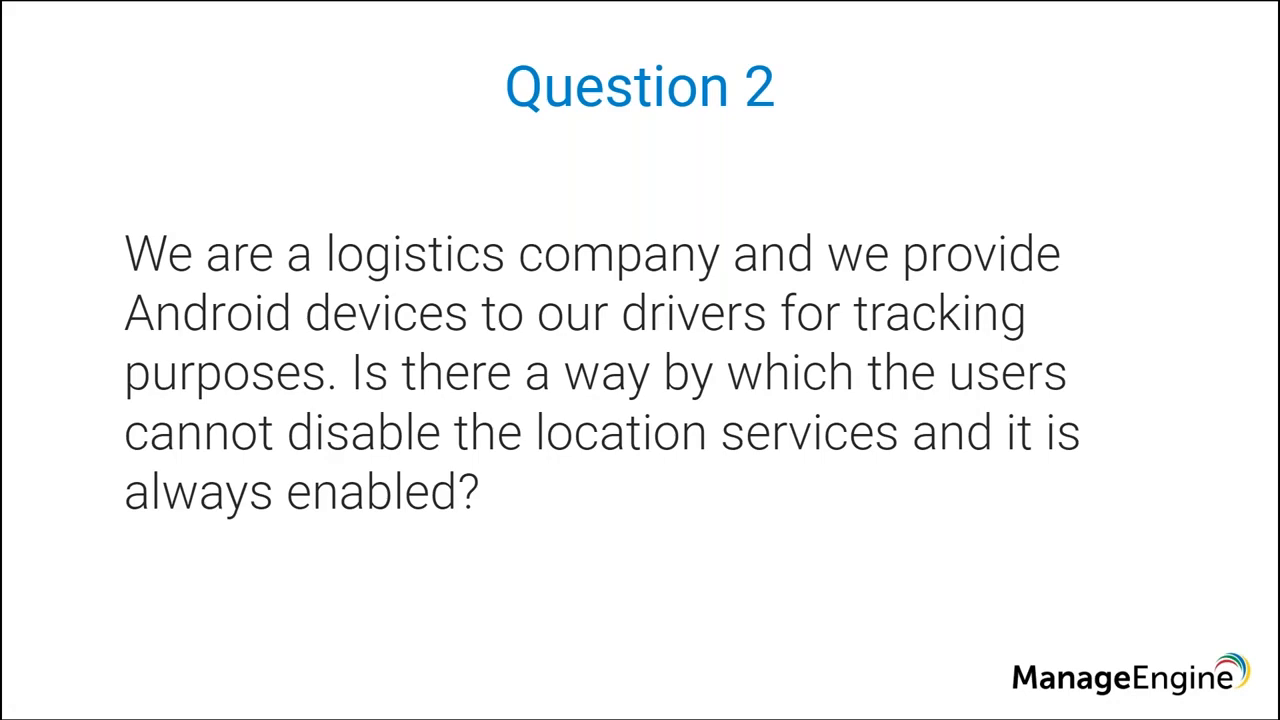
- Return to the browser and open the Device Mgmt Profiles list of 49 profiles
key(alt+Tab)
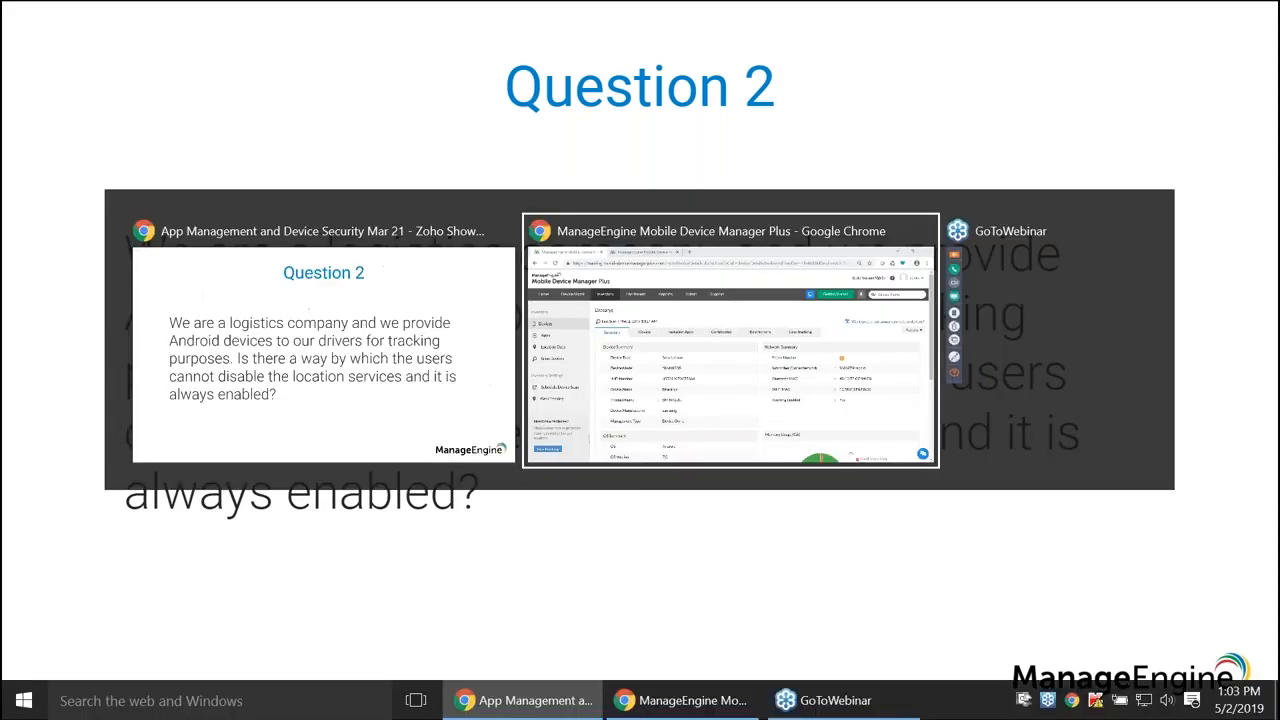
click(163, 165)
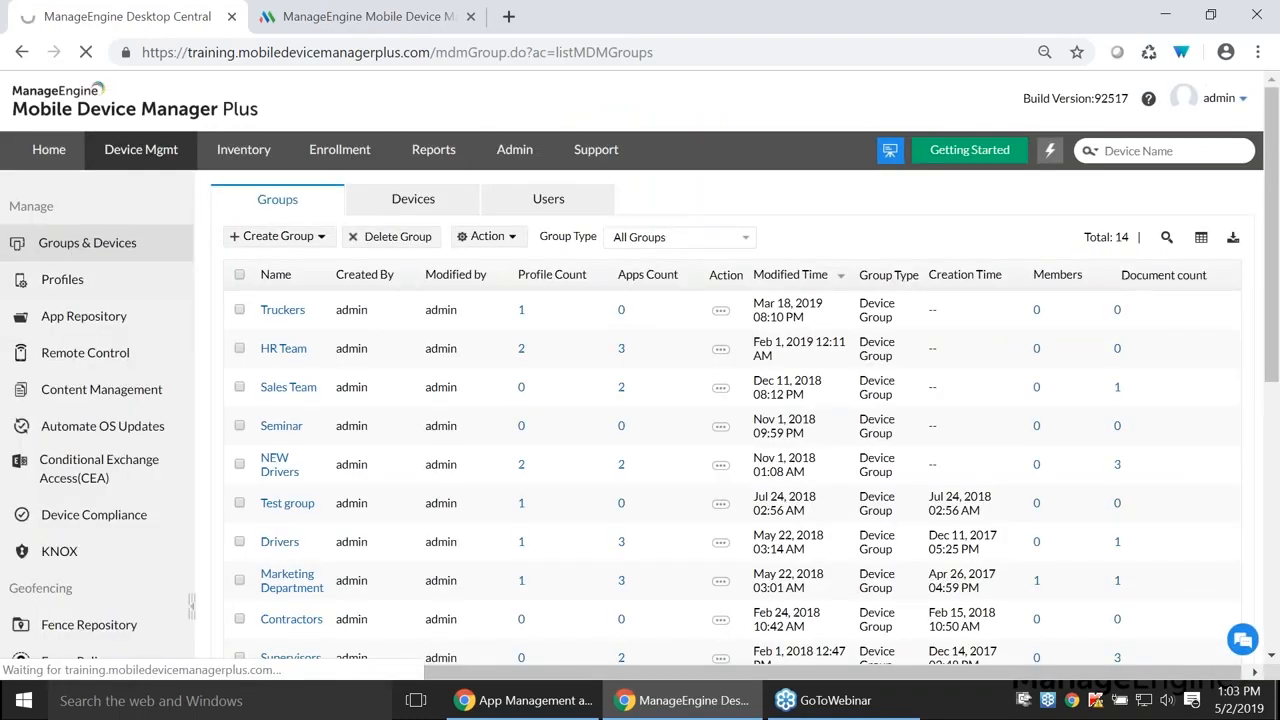
click(72, 286)
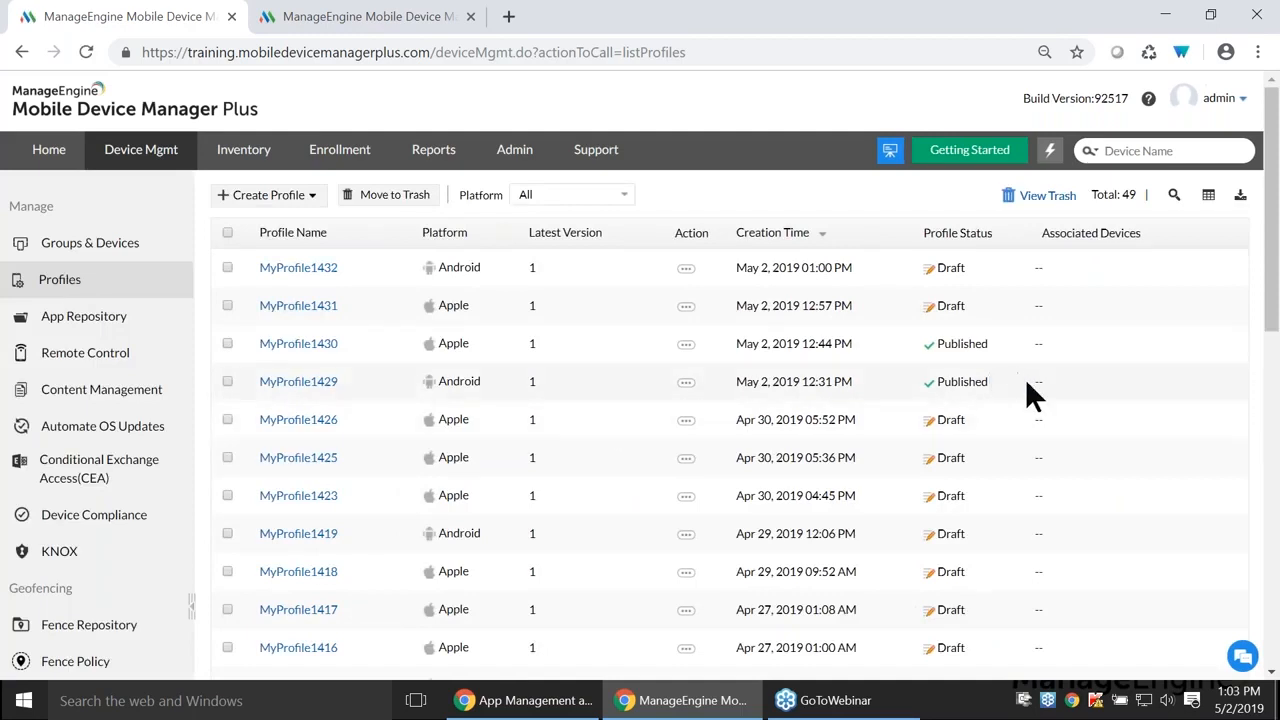
- Modify MyProfile1429 and open its Restrictions location settings
click(686, 388)
click(648, 393)
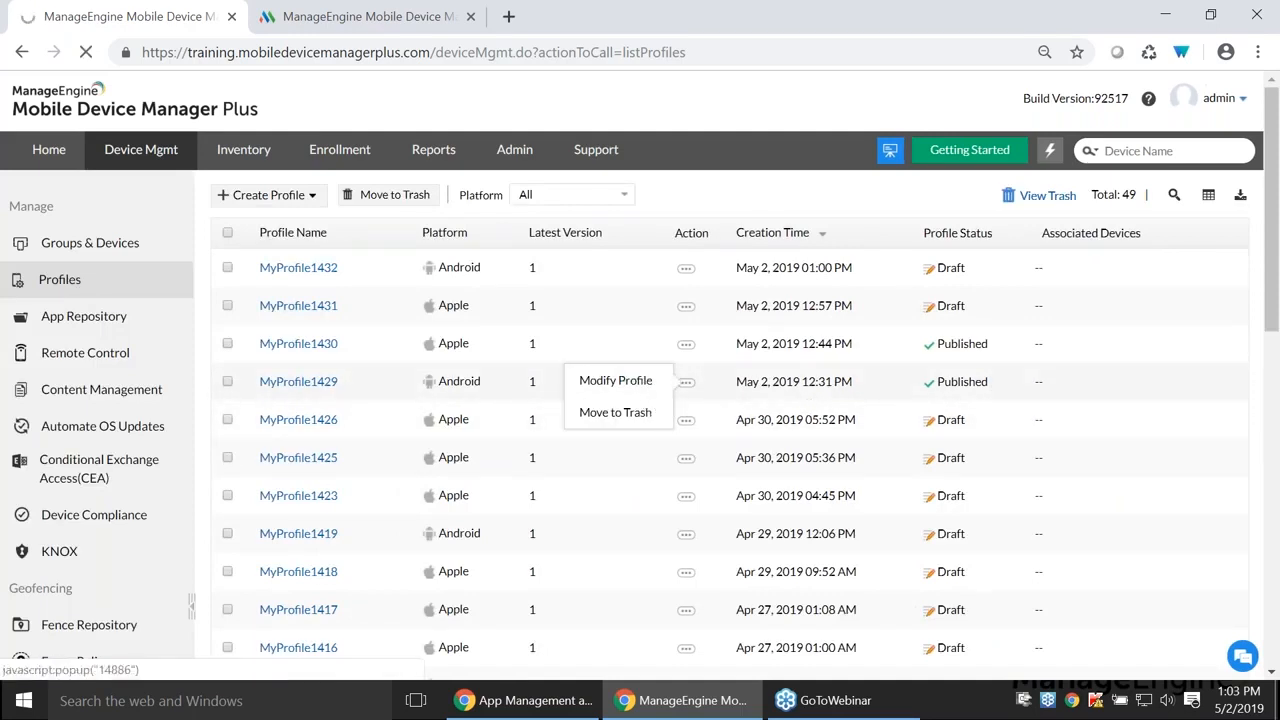
click(607, 476)
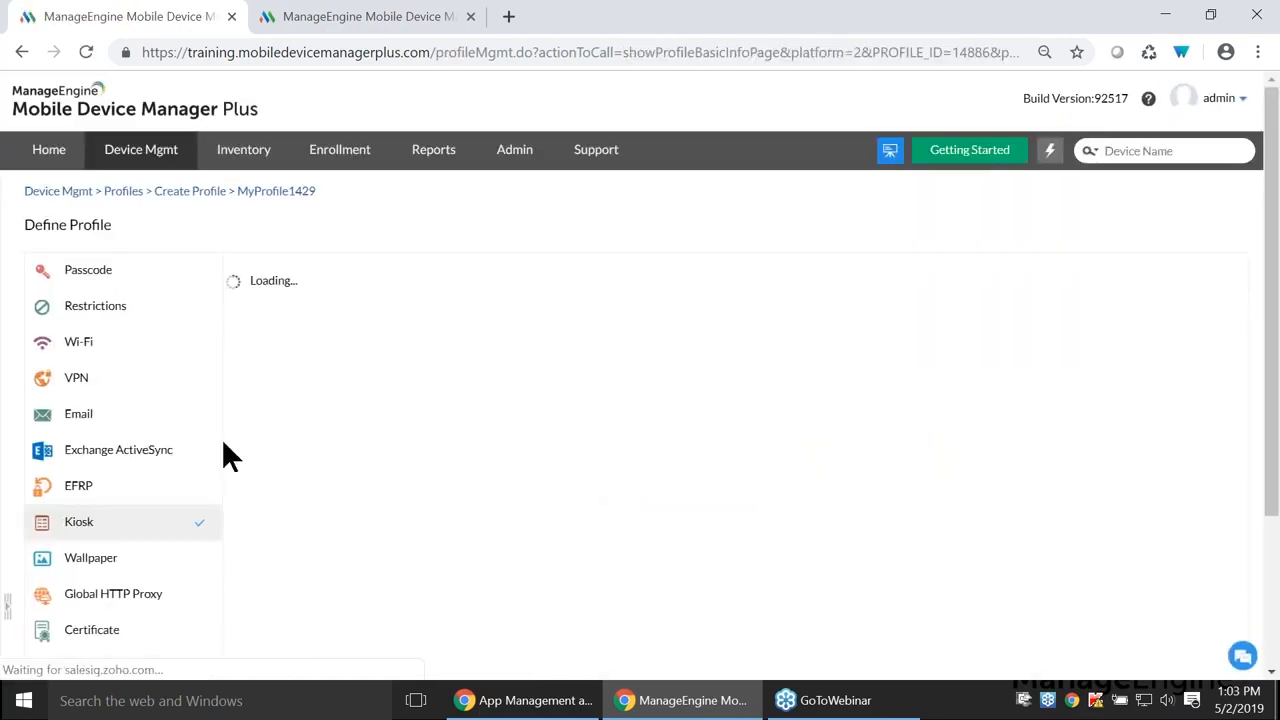
click(128, 312)
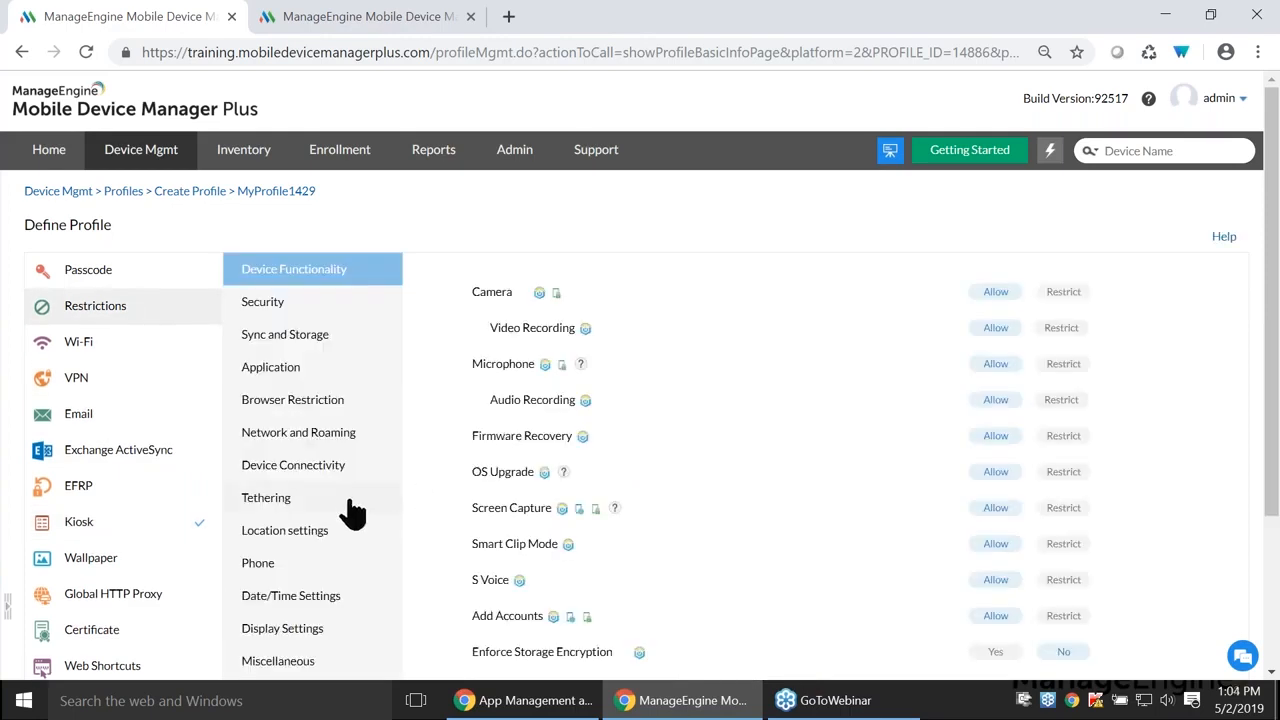
click(322, 535)
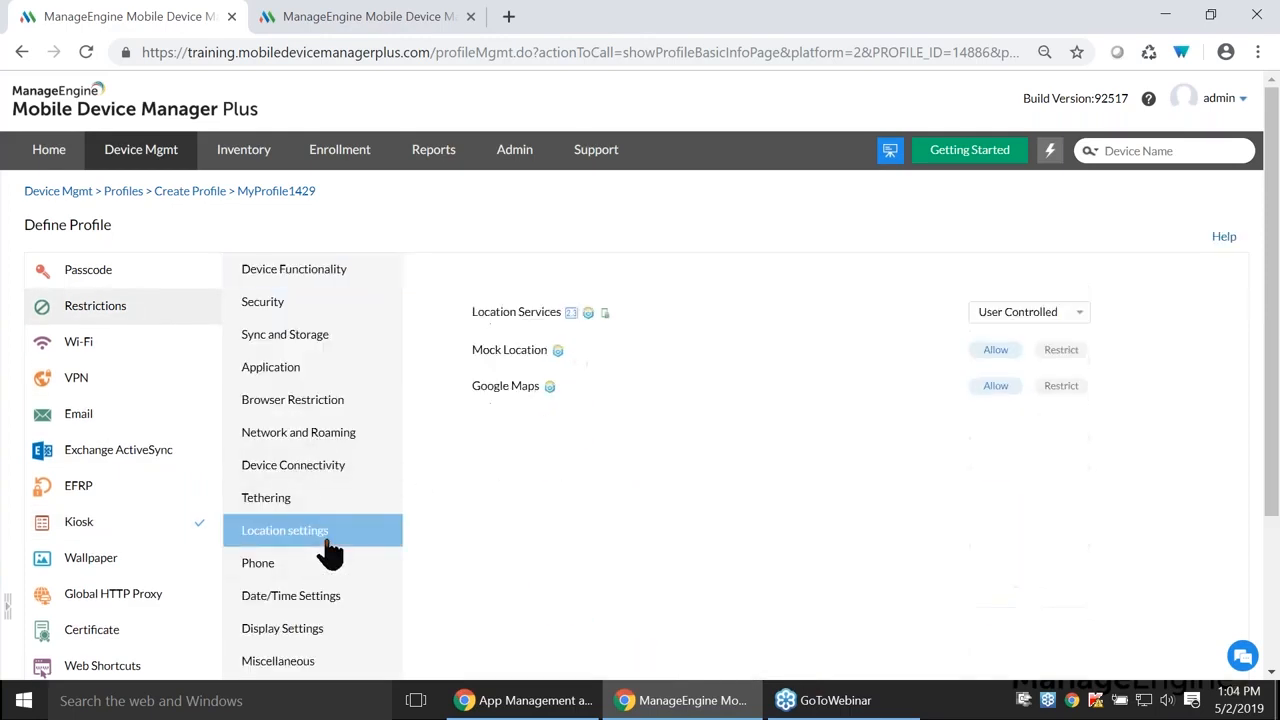
- Set Location Services to Always On, save the restrictions and publish the profile
click(1076, 310)
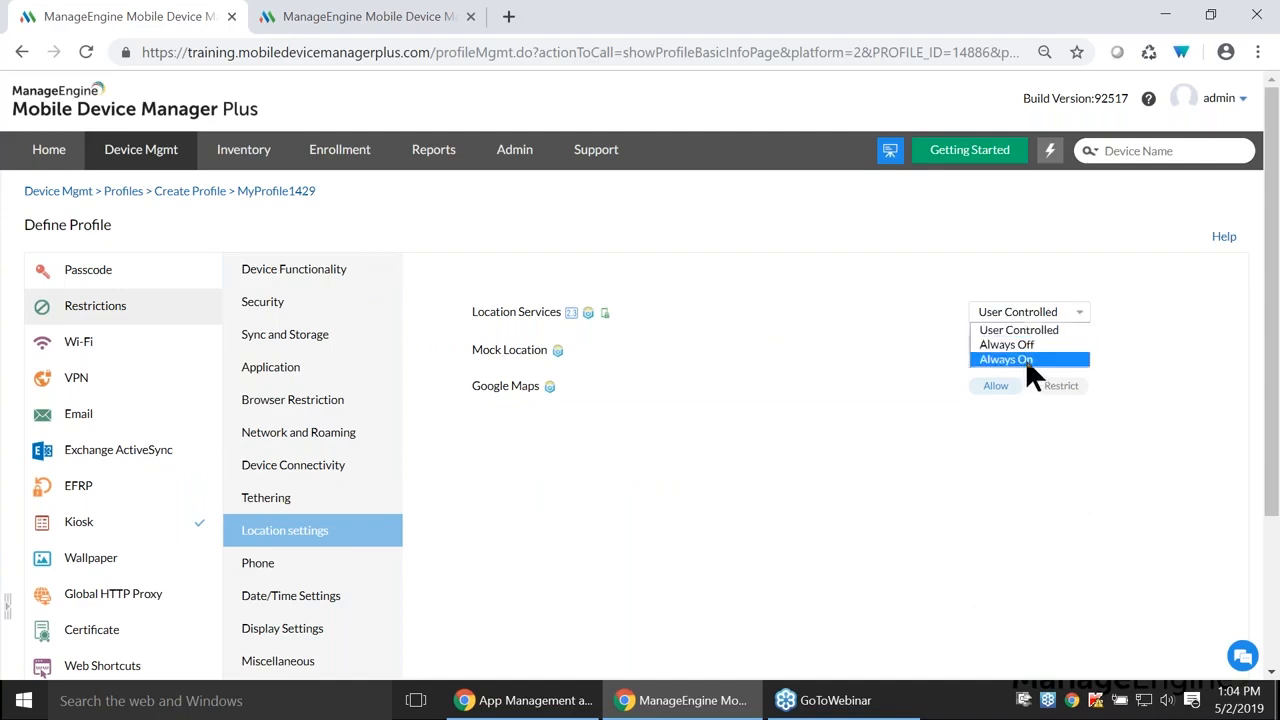
click(1025, 358)
scroll(932, 441, down, 2)
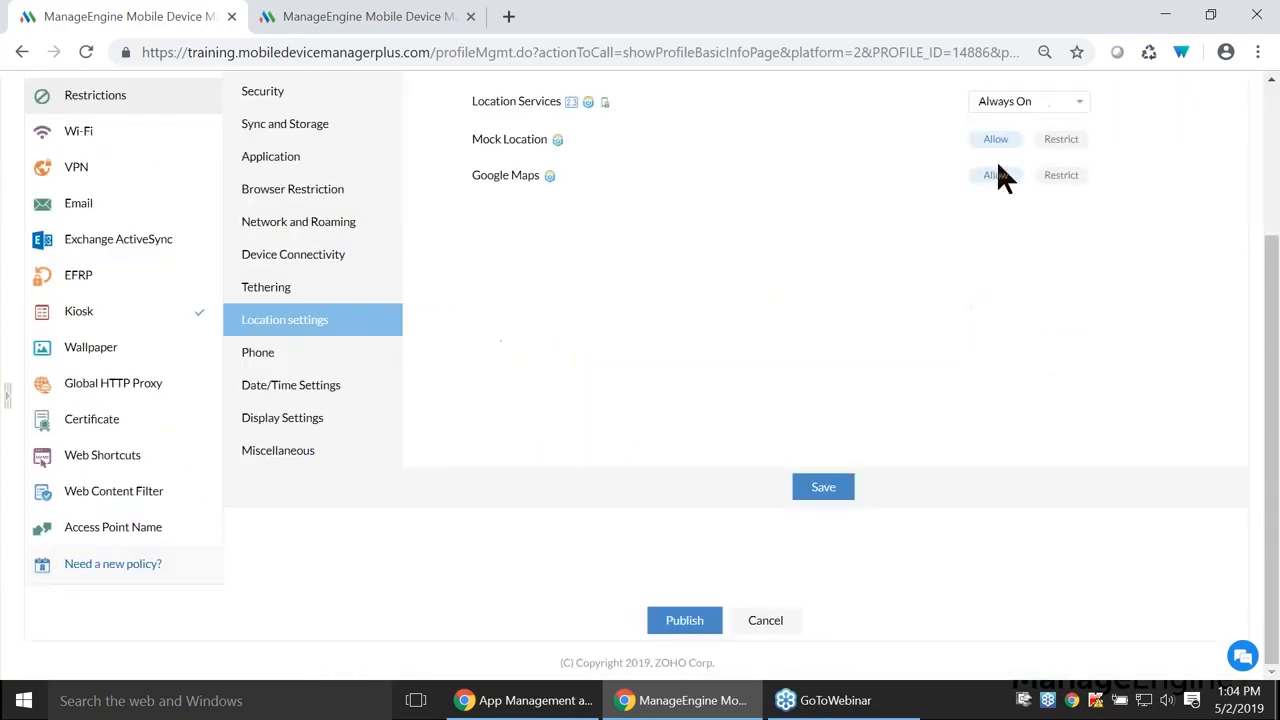
click(835, 487)
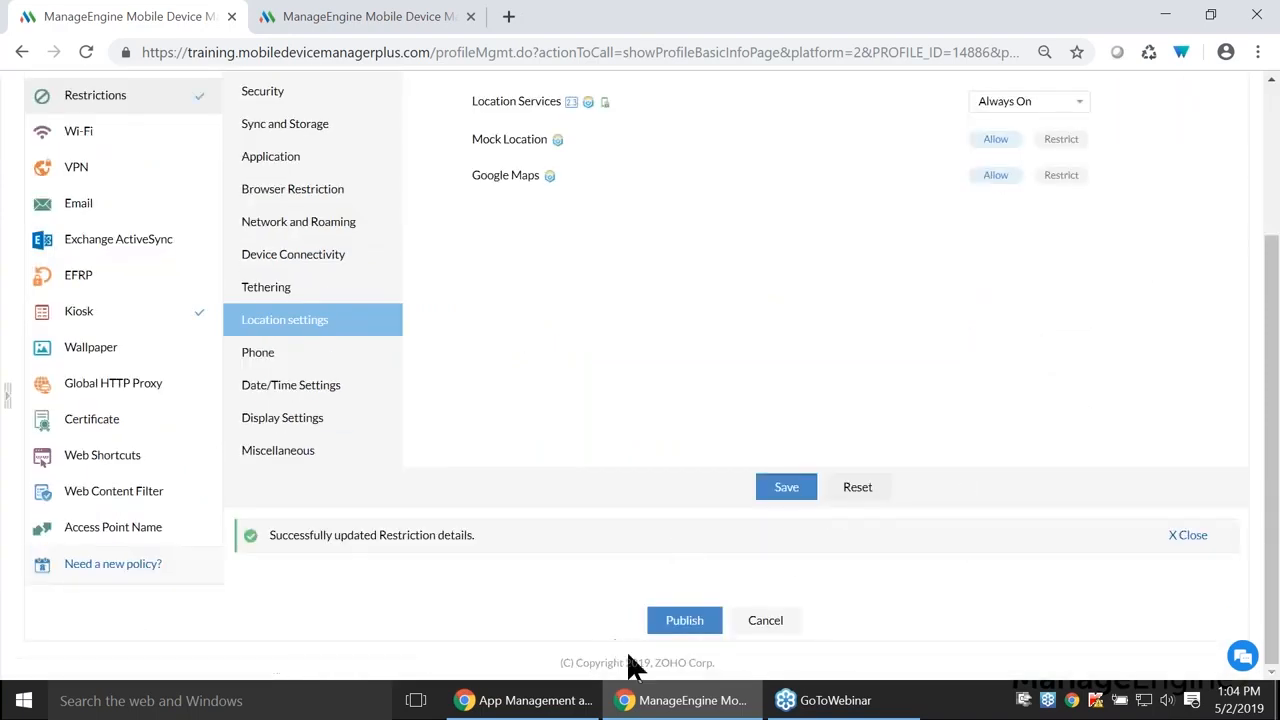
click(684, 620)
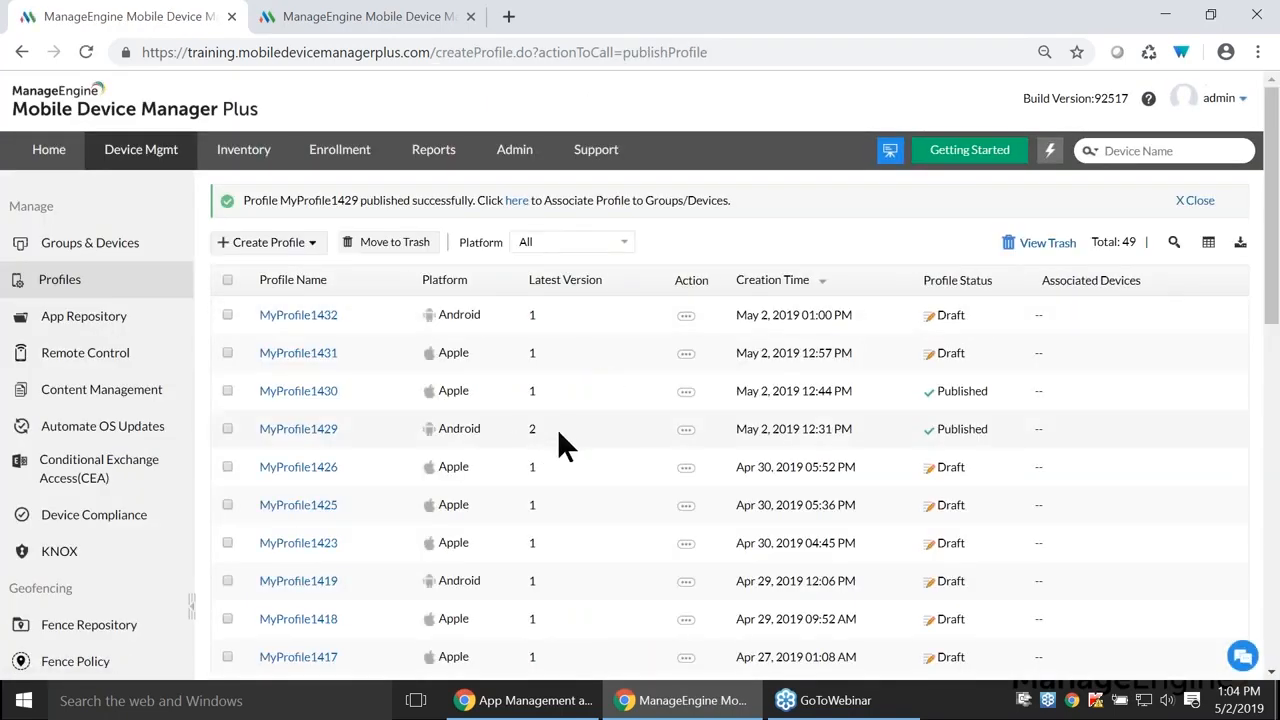
- Select MyProfile1429 in the Select Profiles dialog for the Truckers group
click(110, 245)
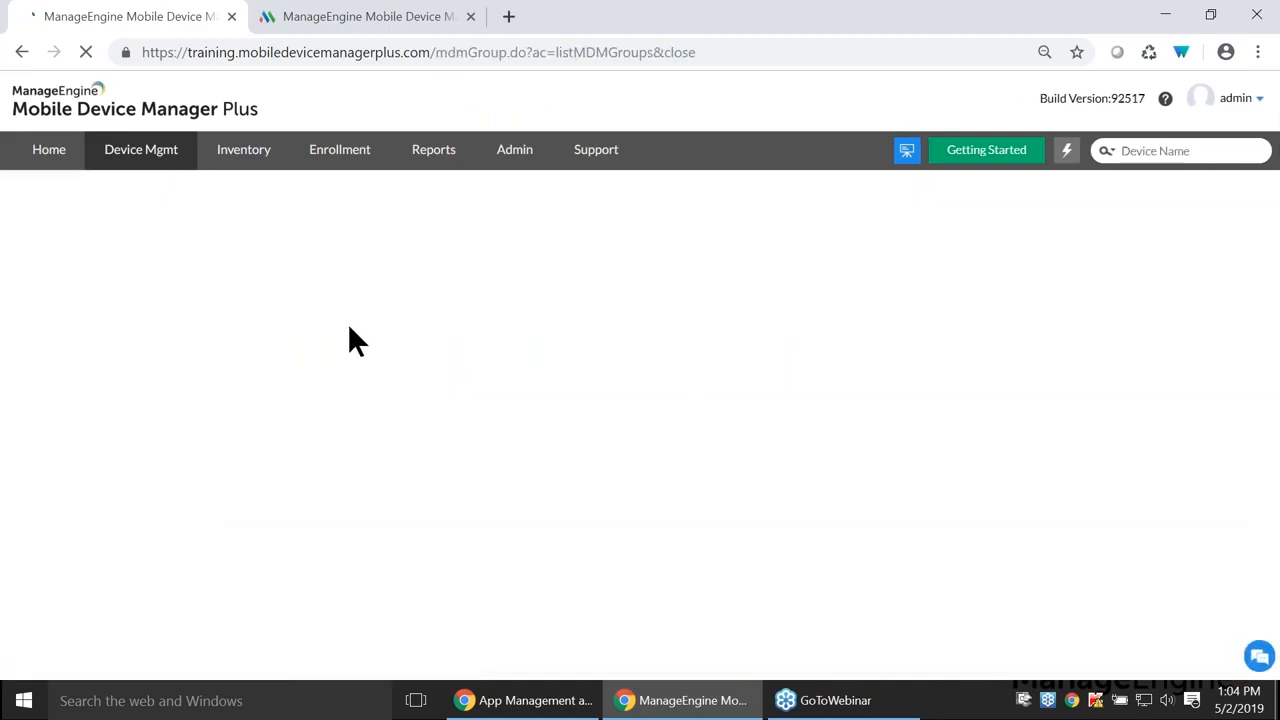
click(239, 309)
click(468, 237)
click(468, 237)
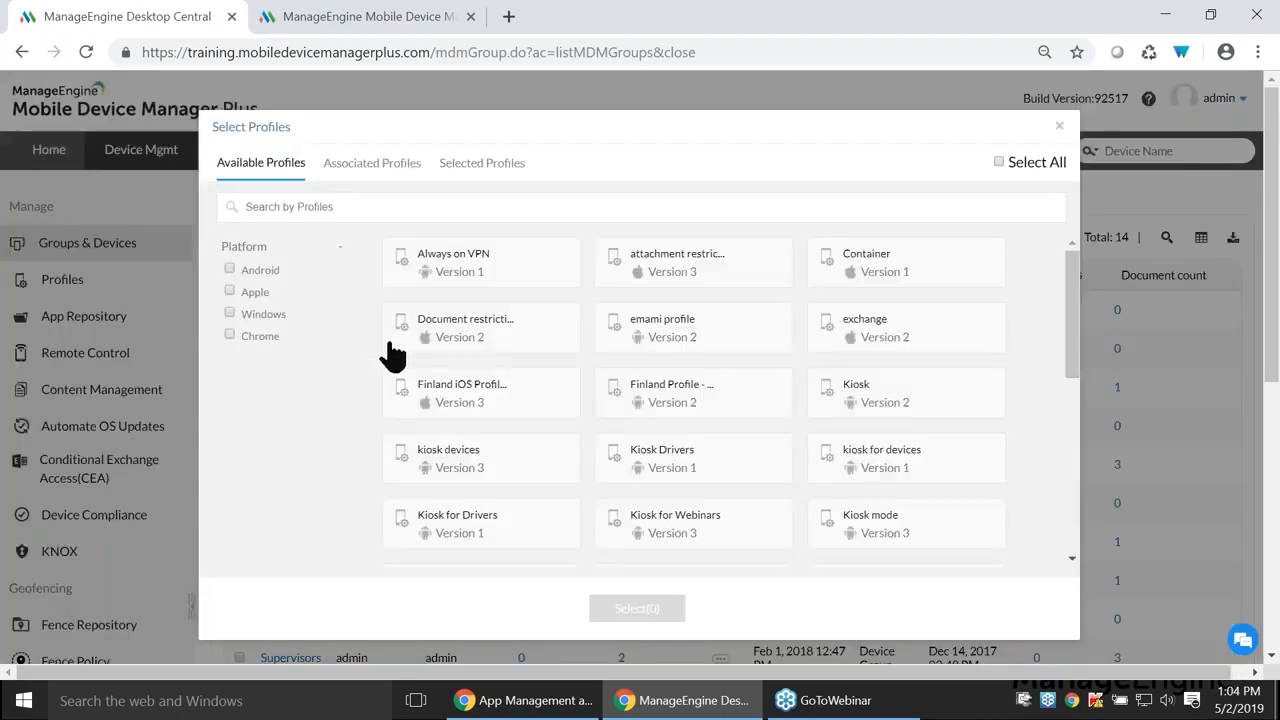
scroll(524, 322, down, 10)
scroll(527, 330, up, 2)
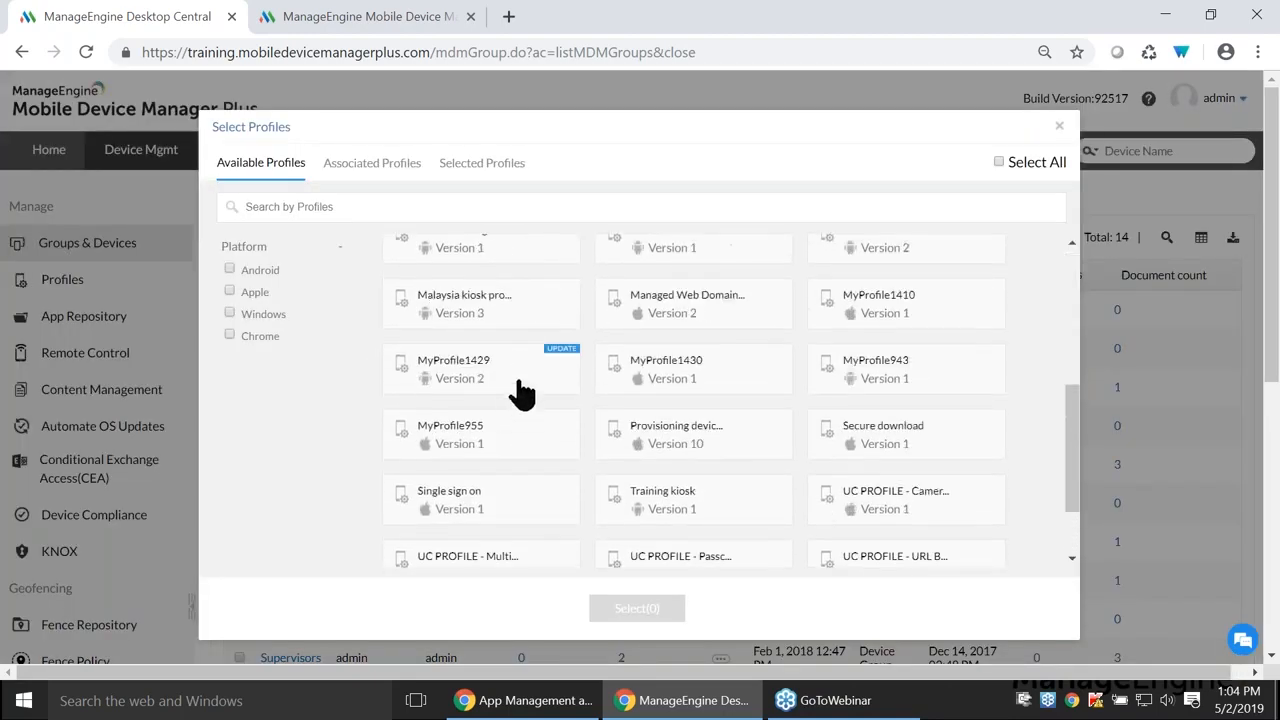
click(537, 373)
- Advance the slides to Question 3, then close the profile picker and open Profiles
key(alt+Tab)
key(Right)
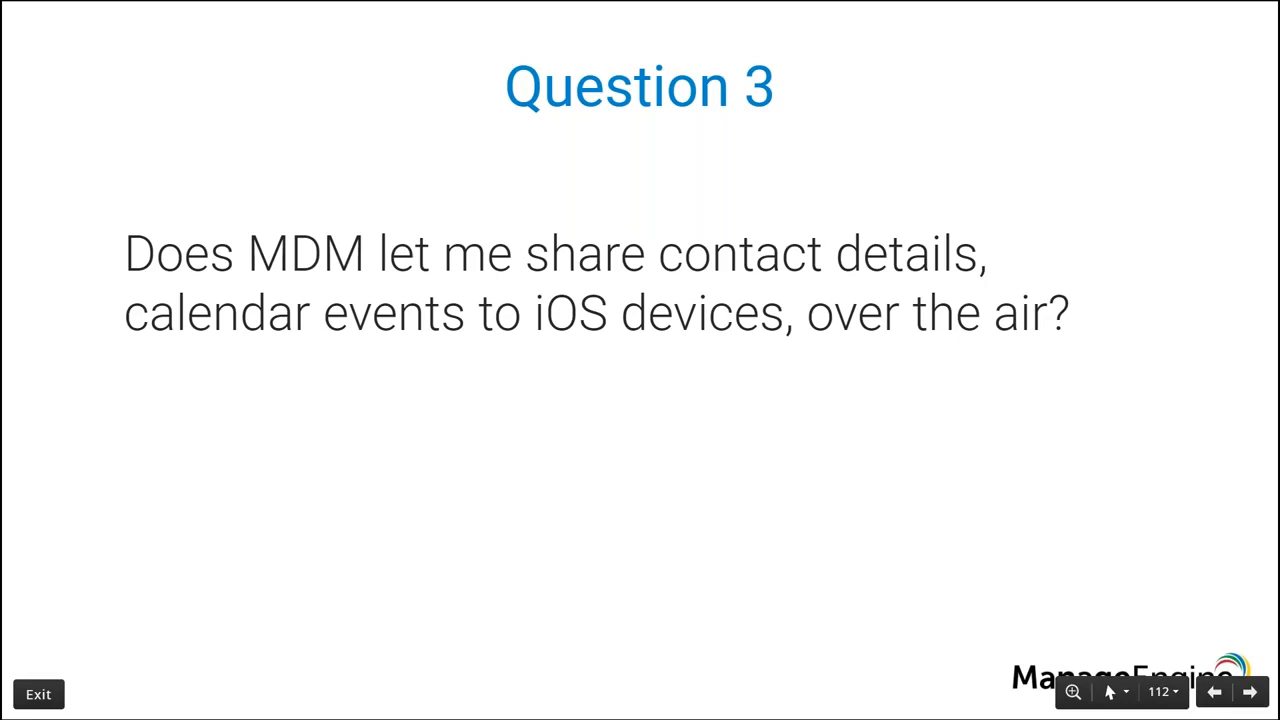
key(alt+Tab)
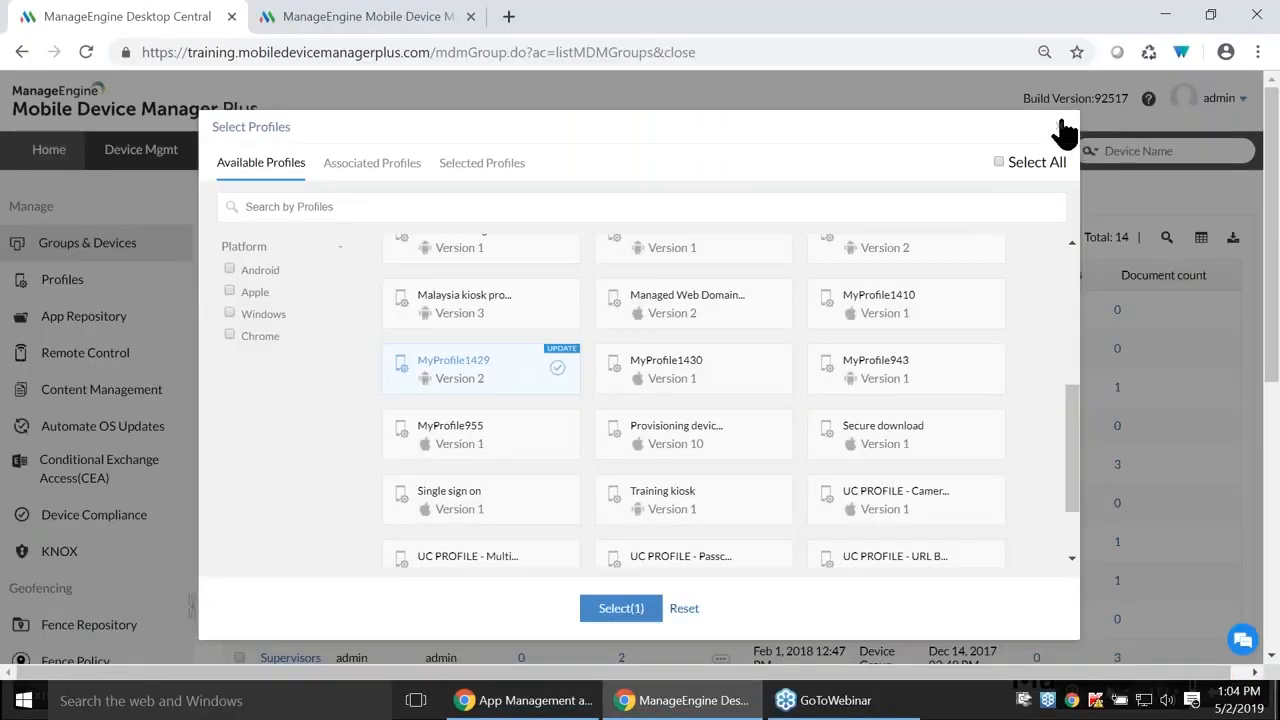
click(1064, 127)
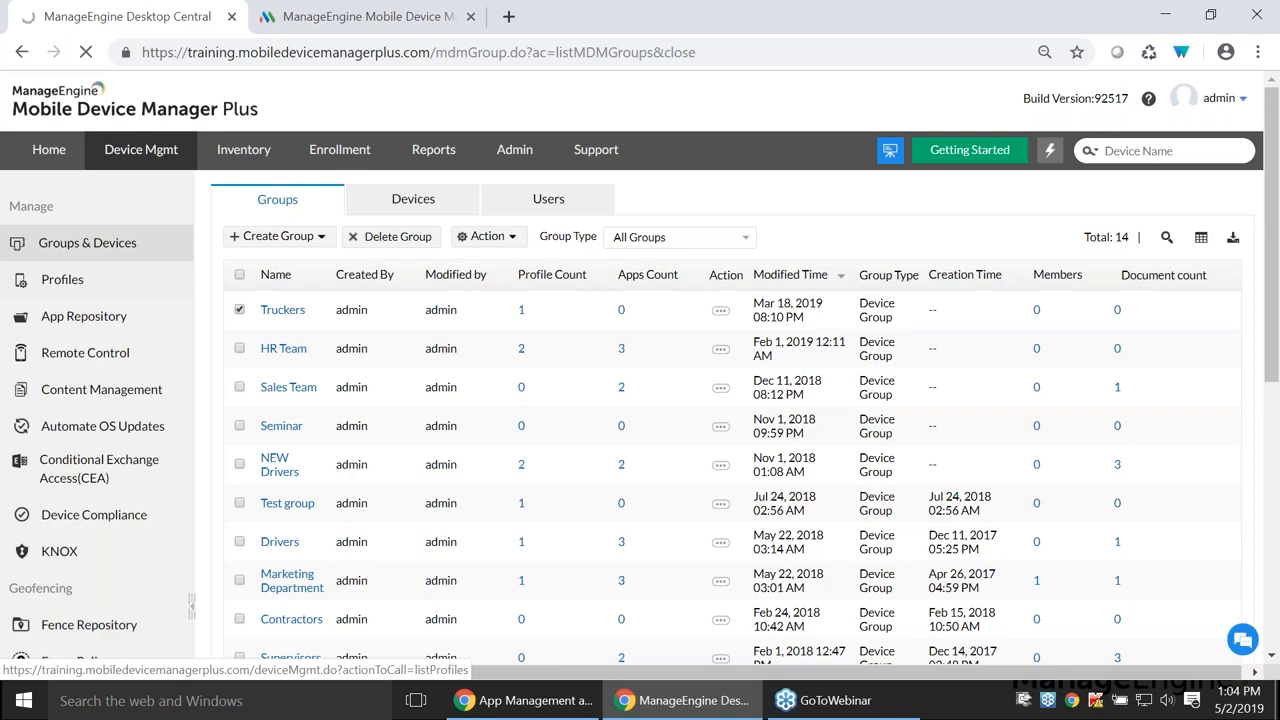
click(62, 279)
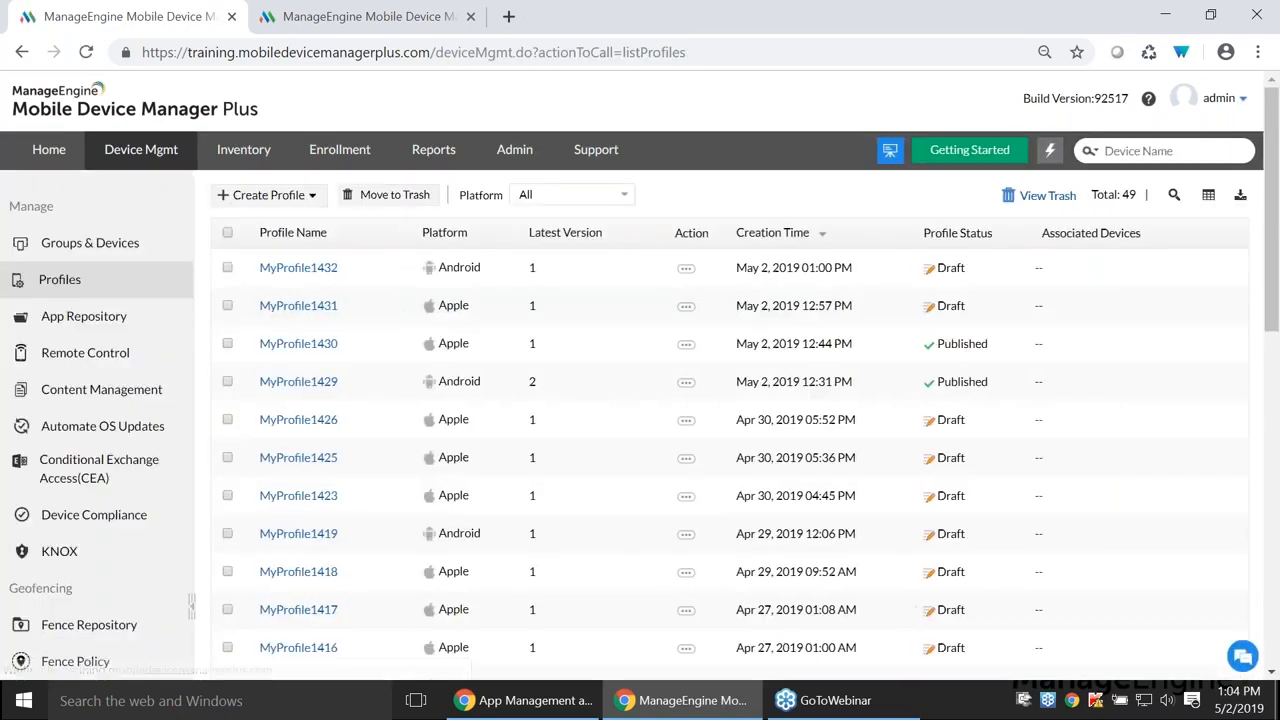
- Create a new Apple profile named MyProfile1433ijs
click(310, 198)
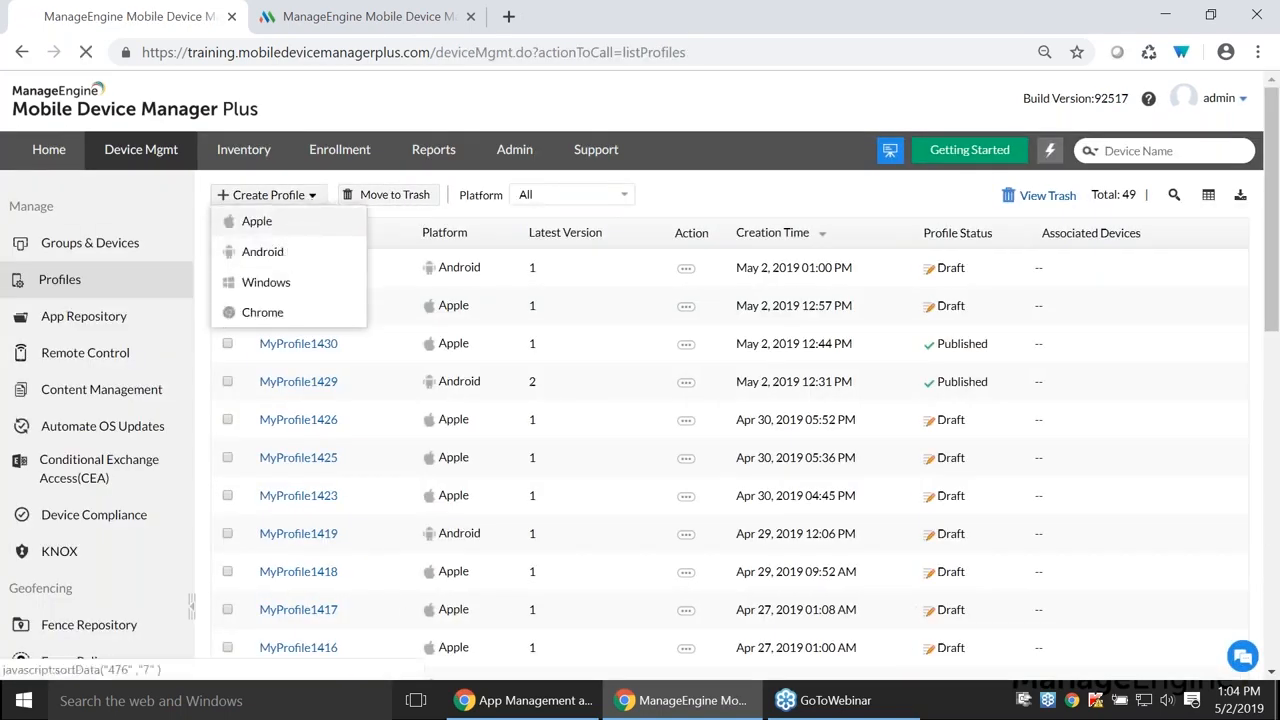
click(257, 222)
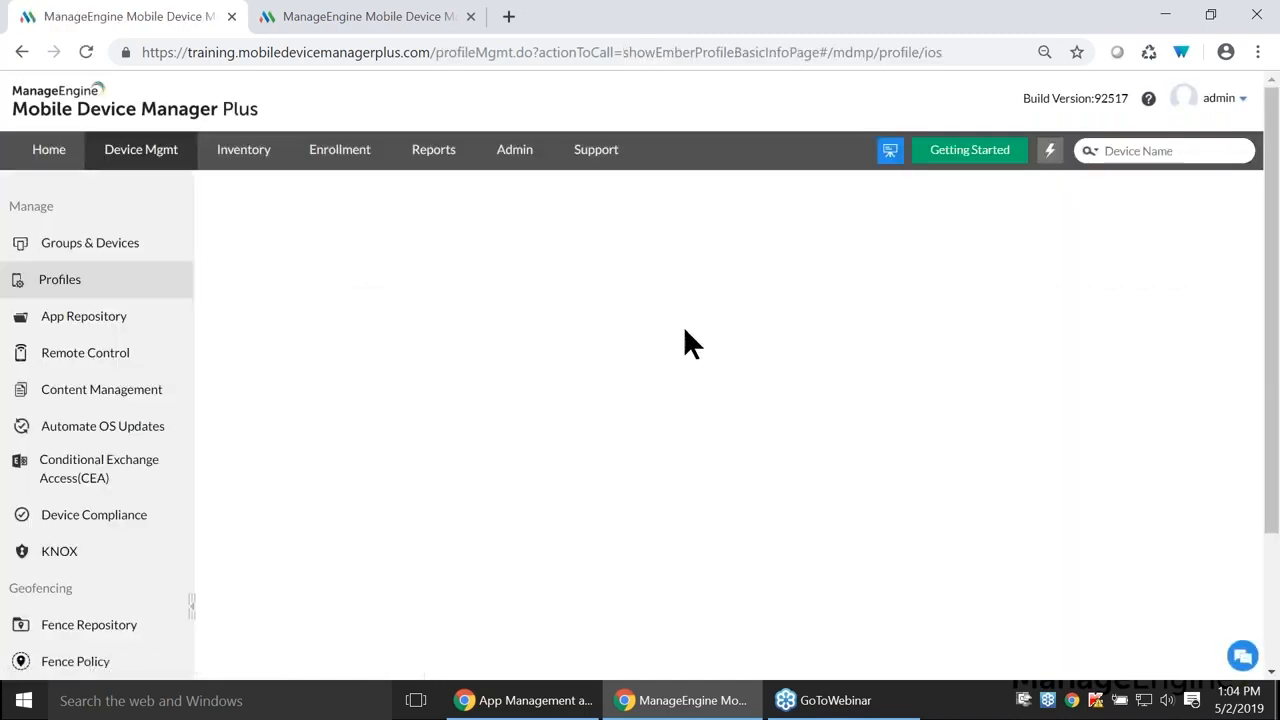
click(675, 437)
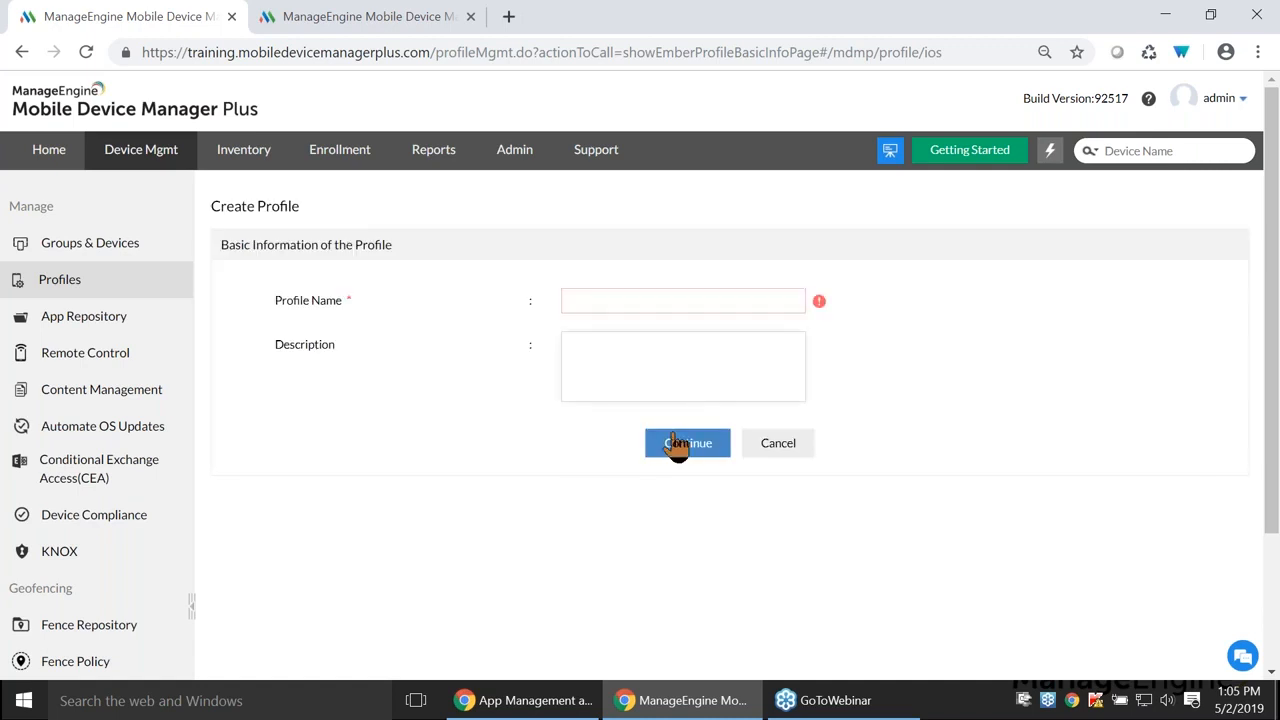
click(660, 305)
text(MyProfile1433ijs)
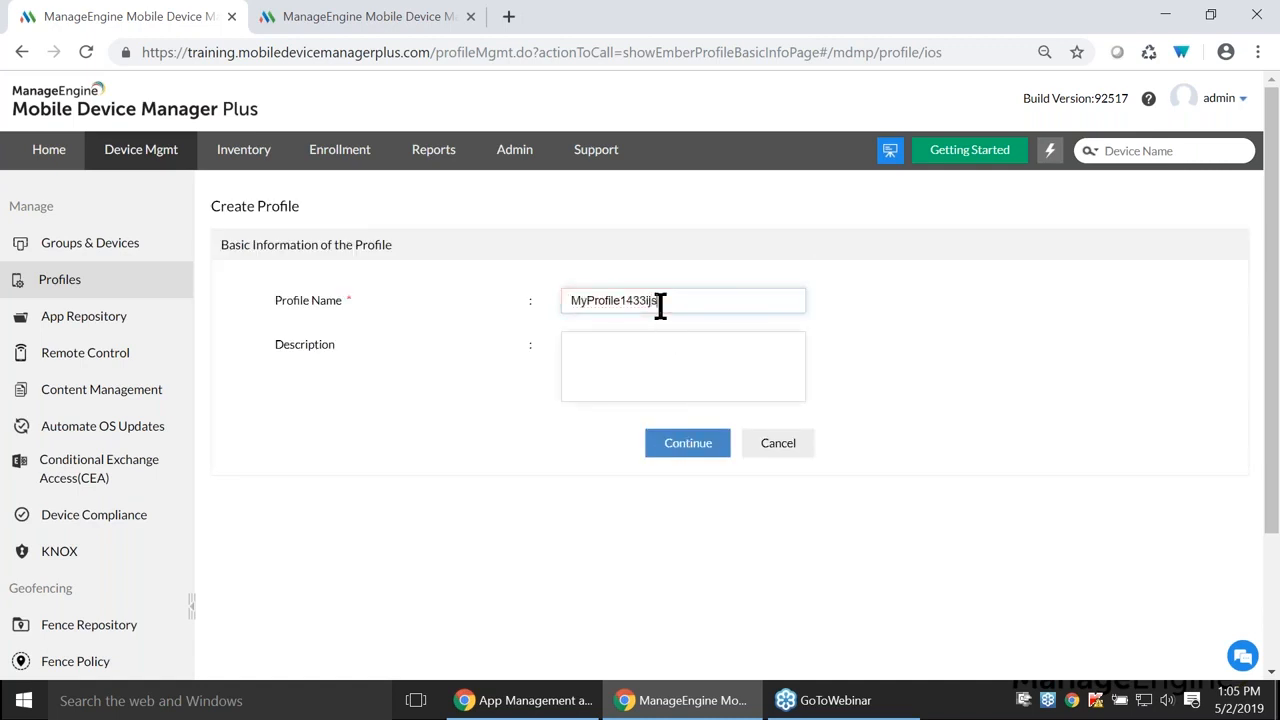
click(685, 450)
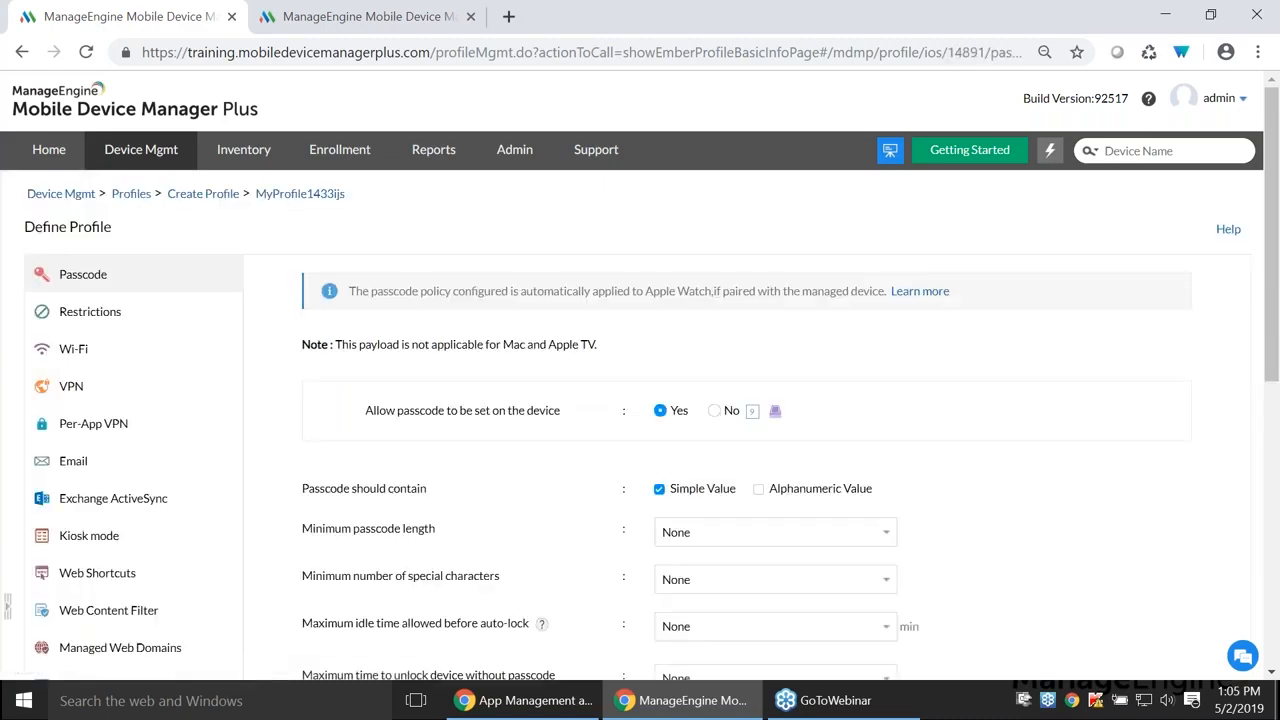
- Review the Contacts Sync, Calendar Sync and Exchange ActiveSync payload settings
scroll(230, 510, down, 3)
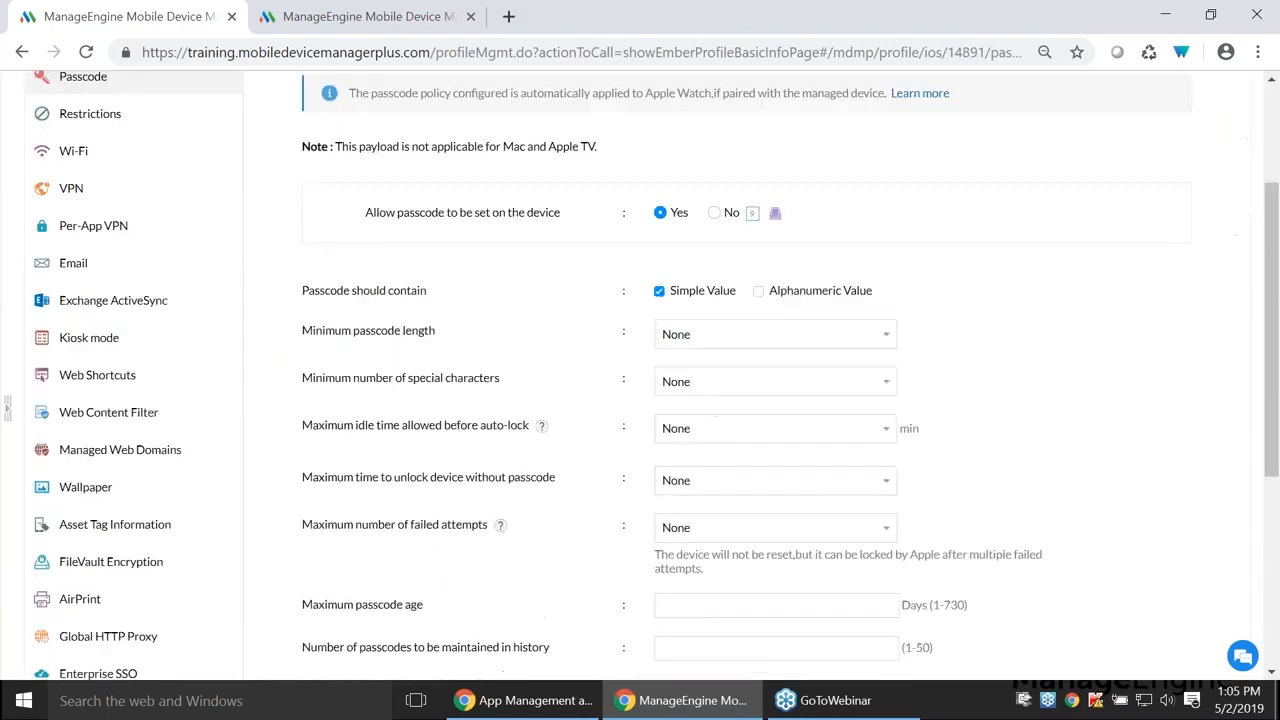
scroll(140, 480, down, 3)
click(131, 440)
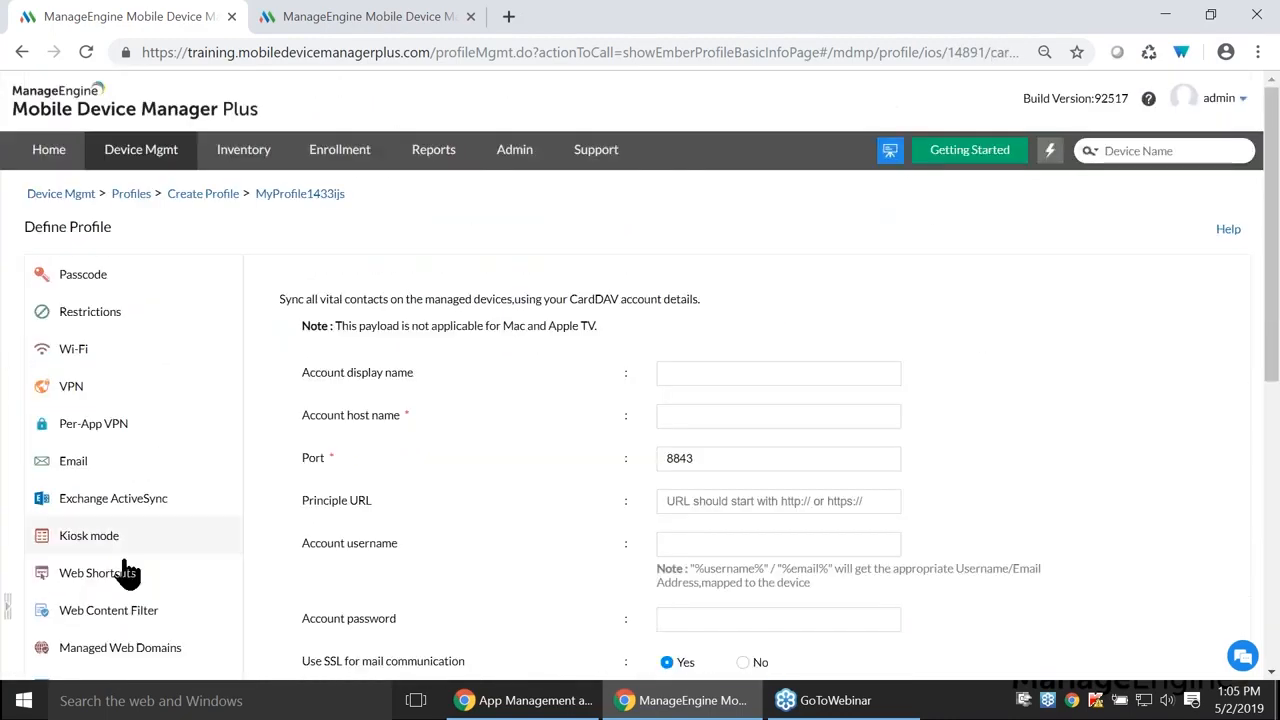
scroll(133, 530, down, 5)
click(125, 485)
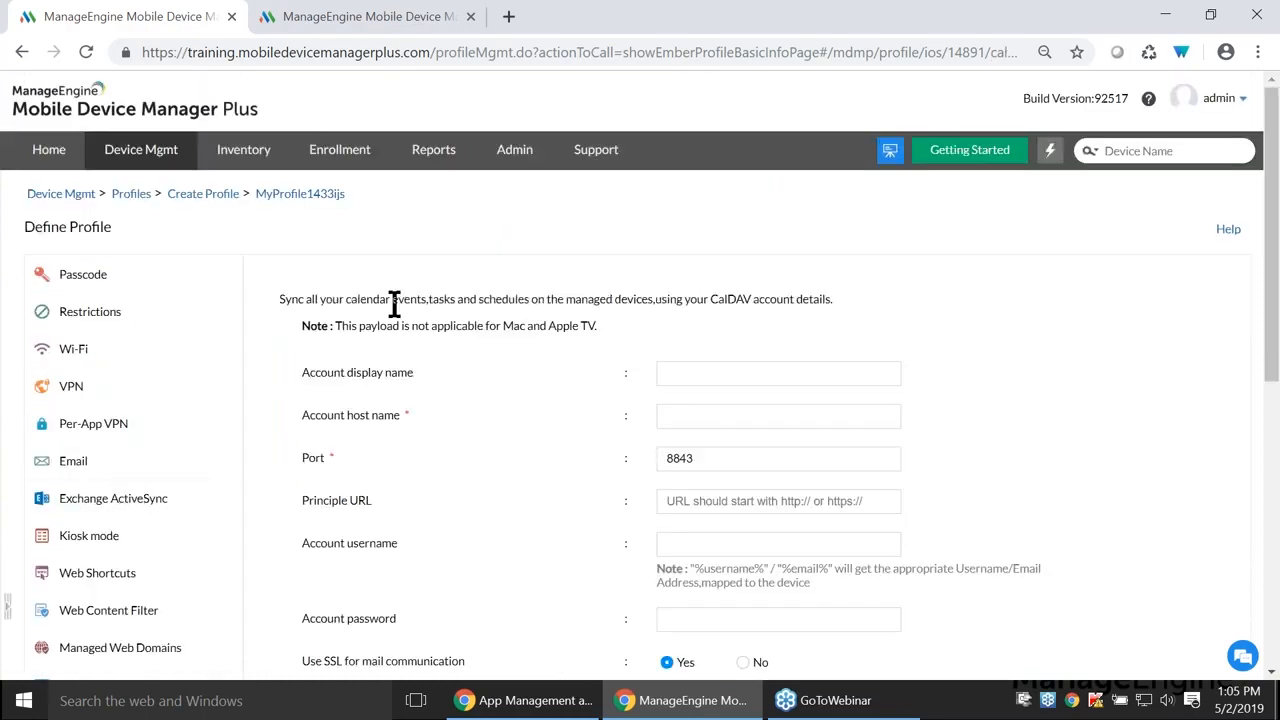
drag(711, 299, 735, 300)
click(815, 334)
click(88, 508)
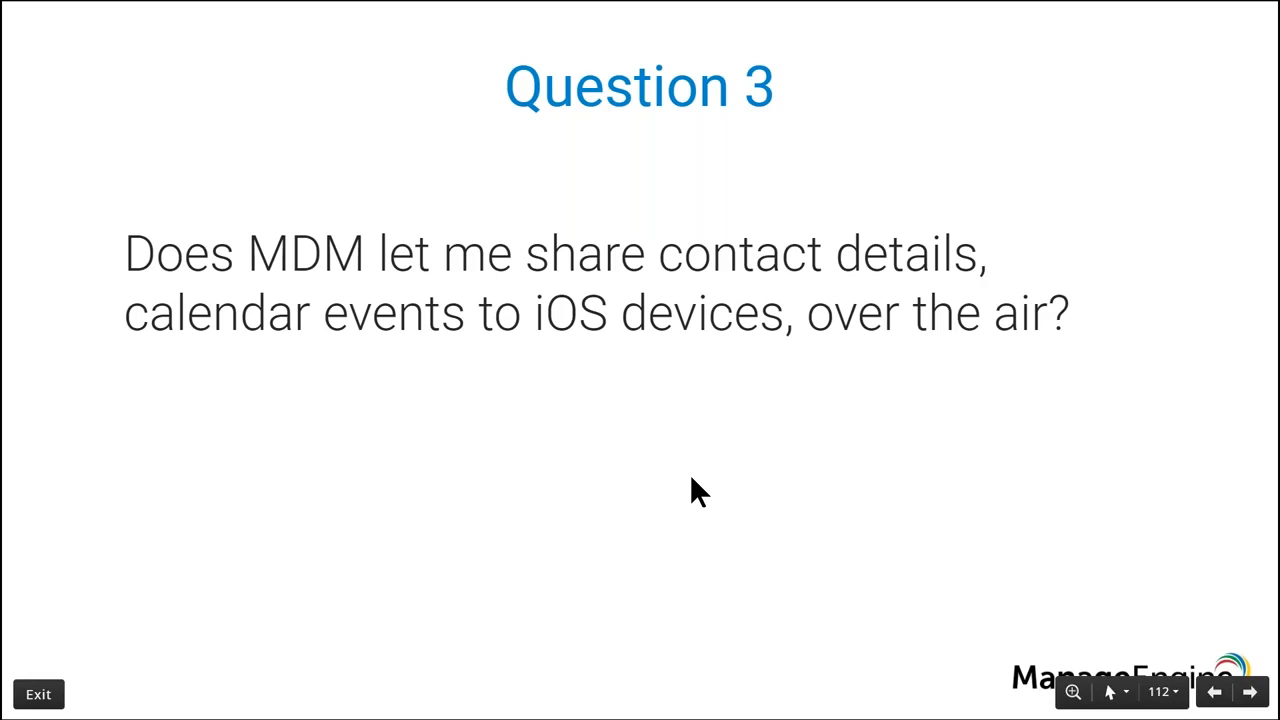
- Advance to Question 4 and set Deleting apps to Restrict in the Applications restrictions
key(Right)
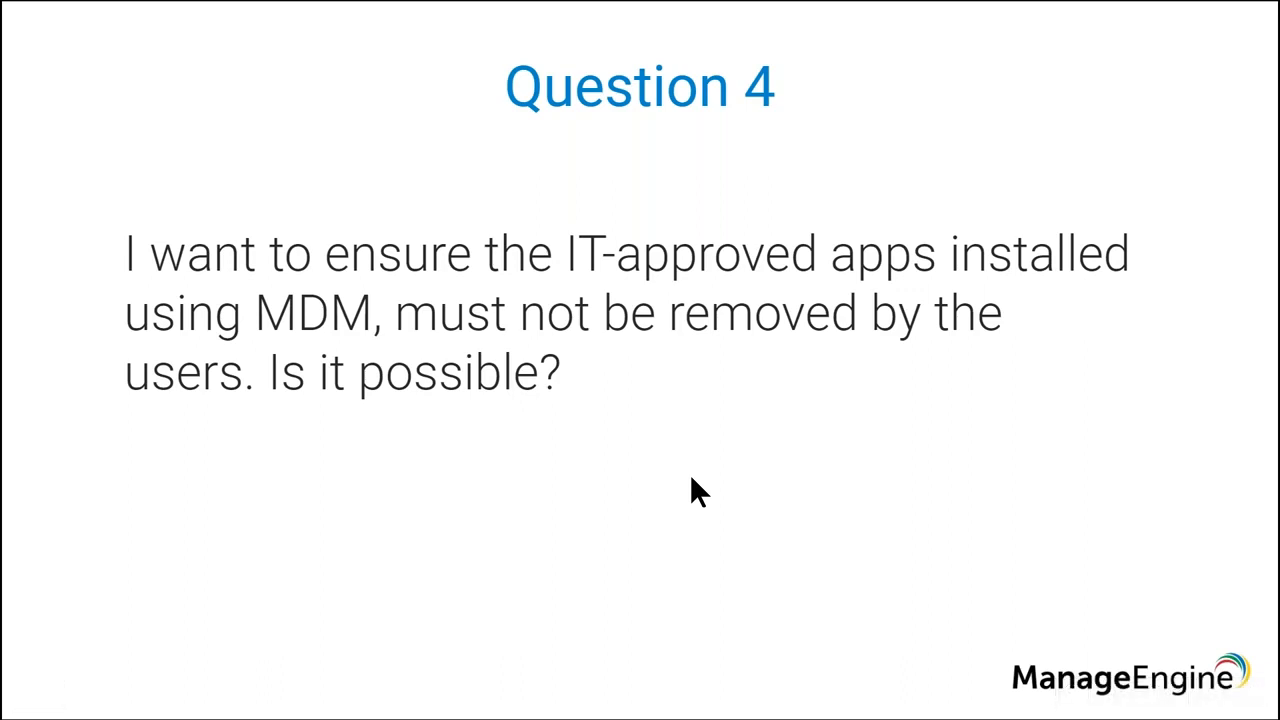
key(alt+Tab)
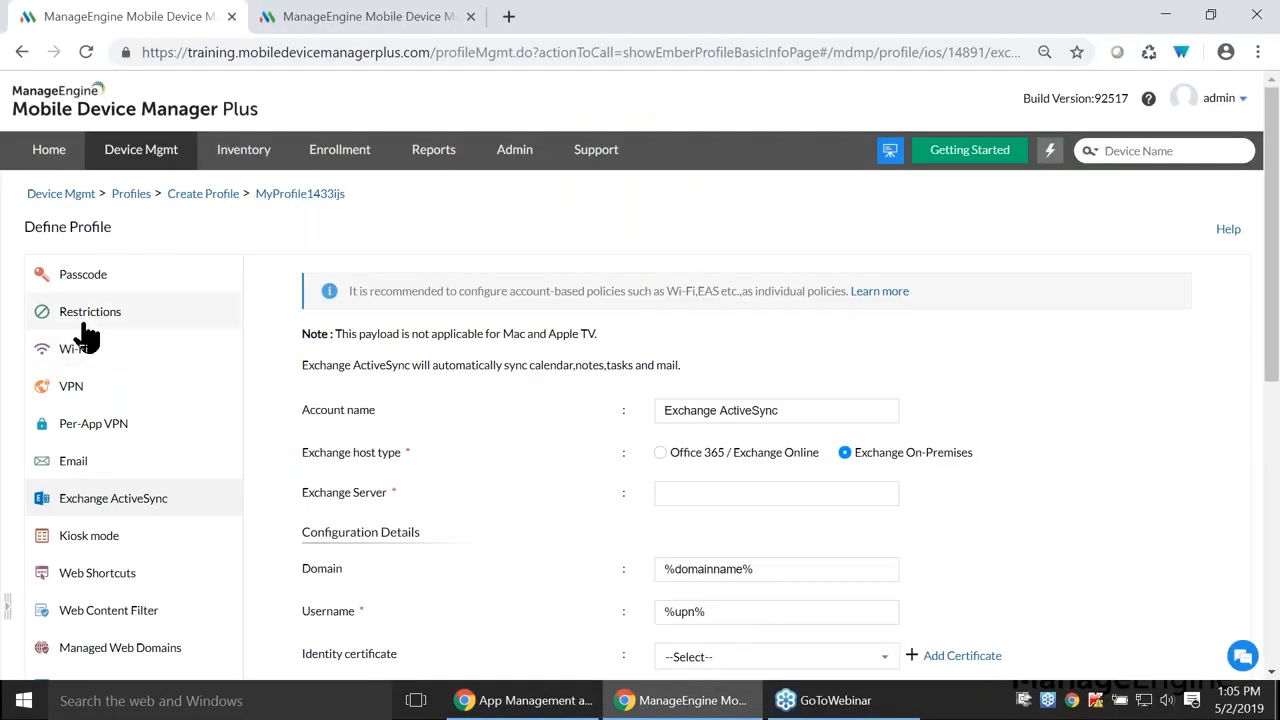
click(86, 324)
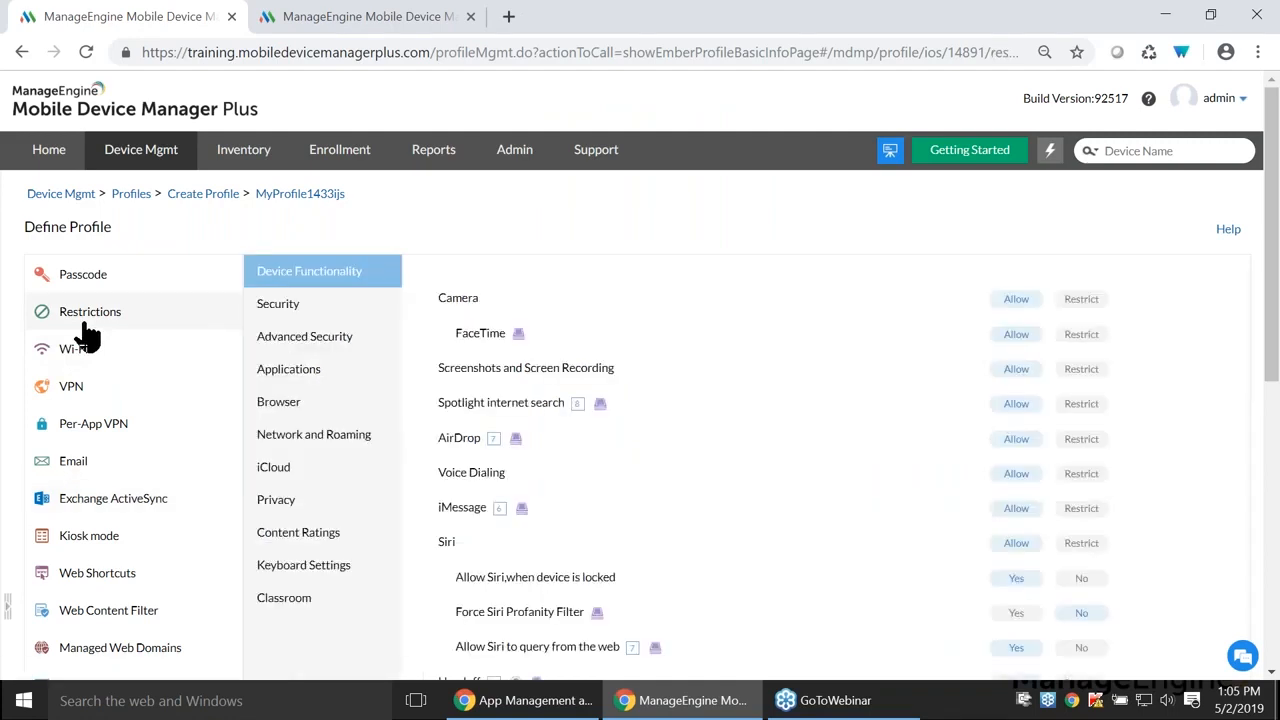
click(287, 377)
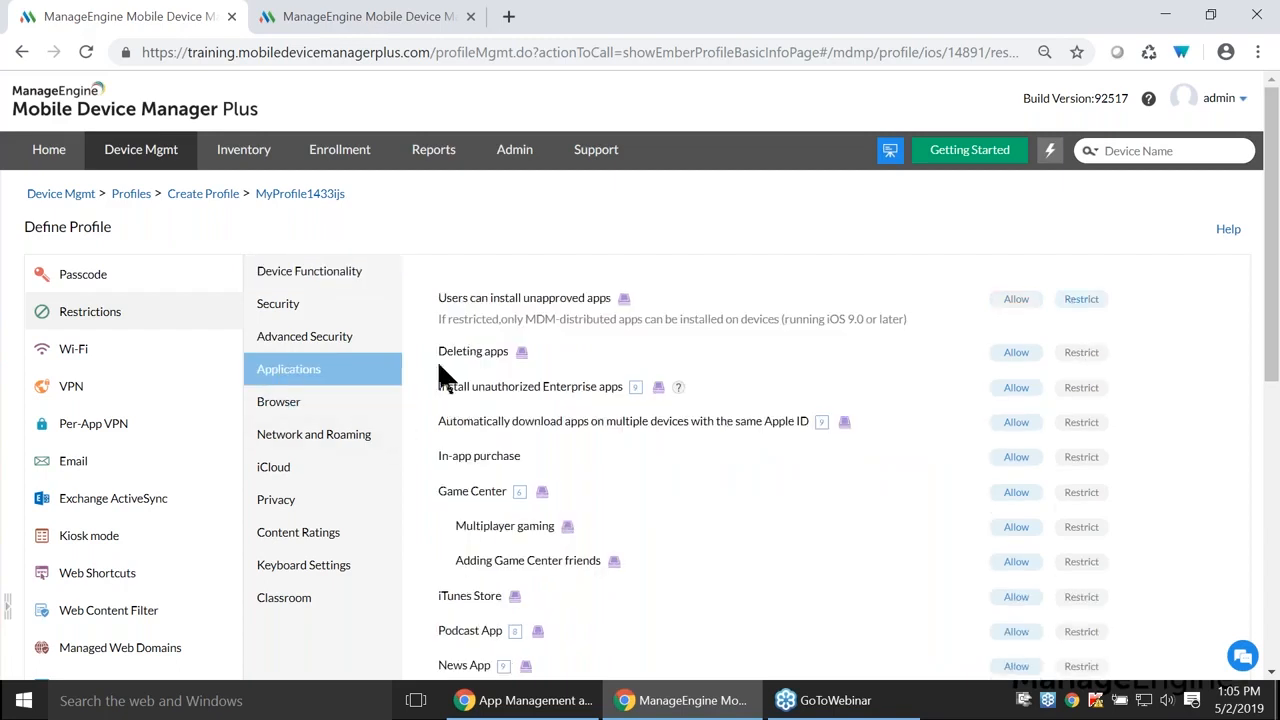
drag(449, 354, 518, 356)
click(520, 357)
key(alt+Tab)
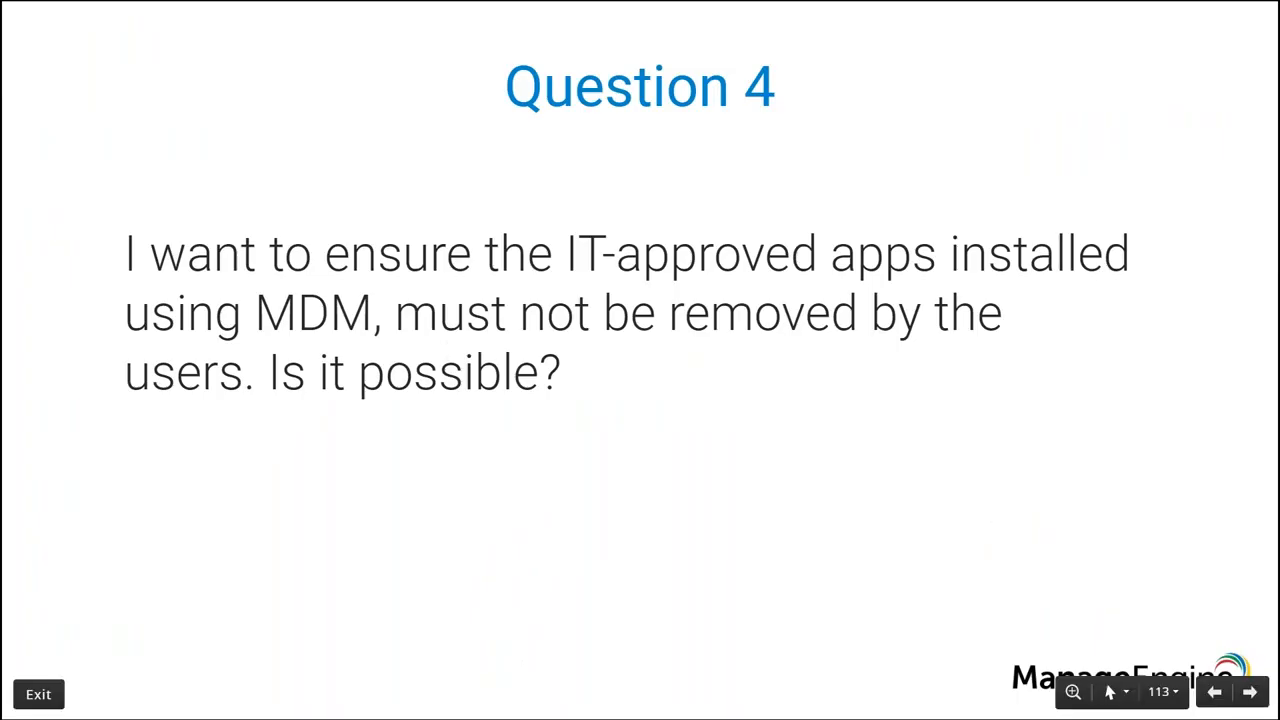
key(Right)
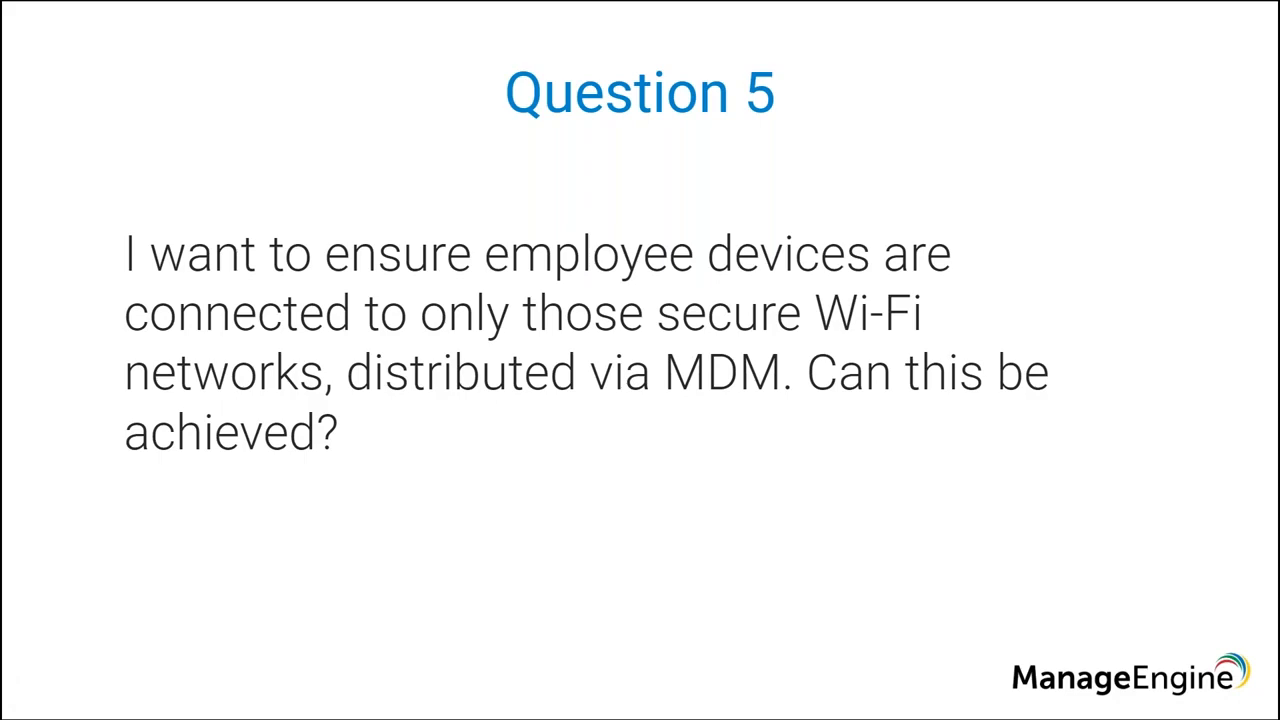
key(alt+Tab)
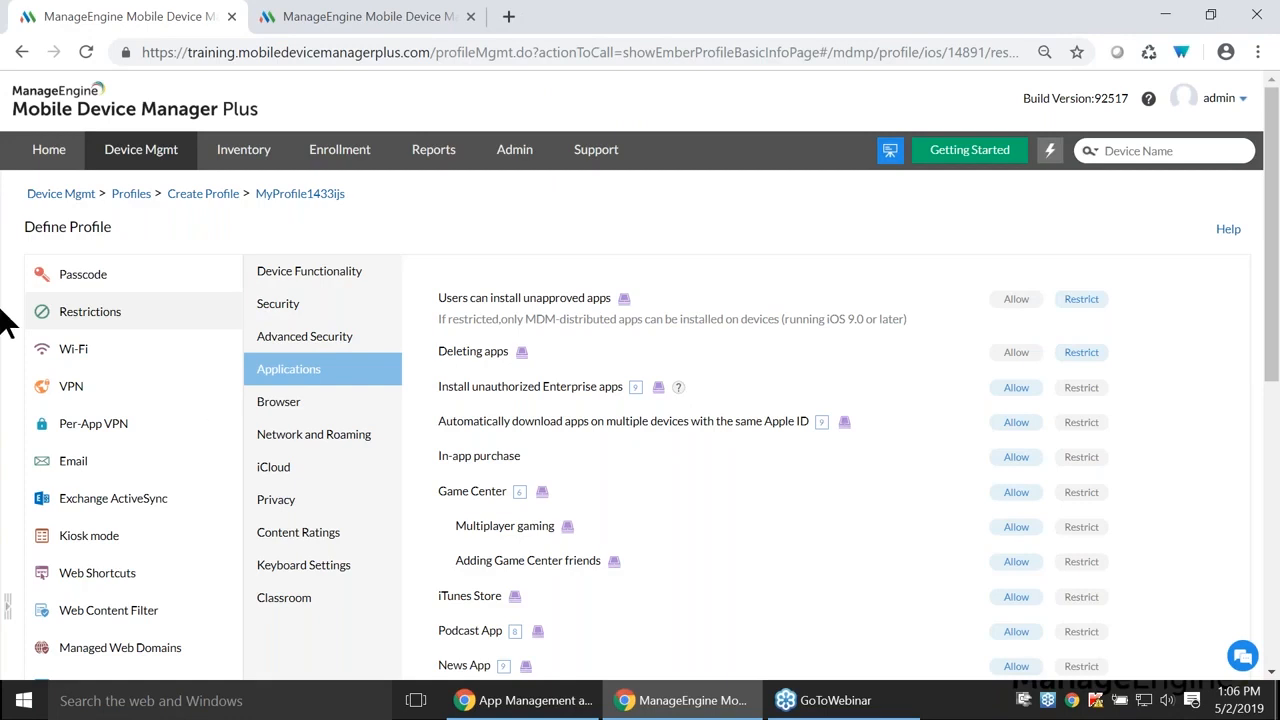
- Review the profile's Wi-Fi payload settings
click(104, 352)
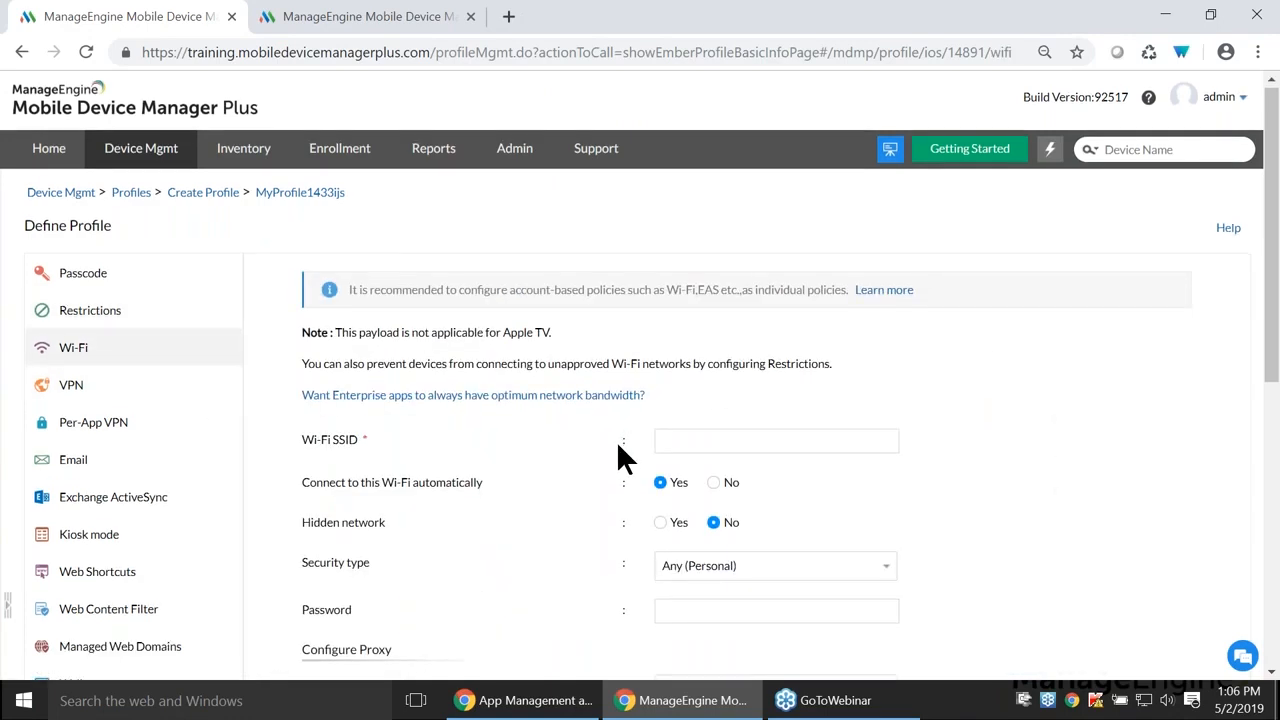
scroll(616, 440, down, 2)
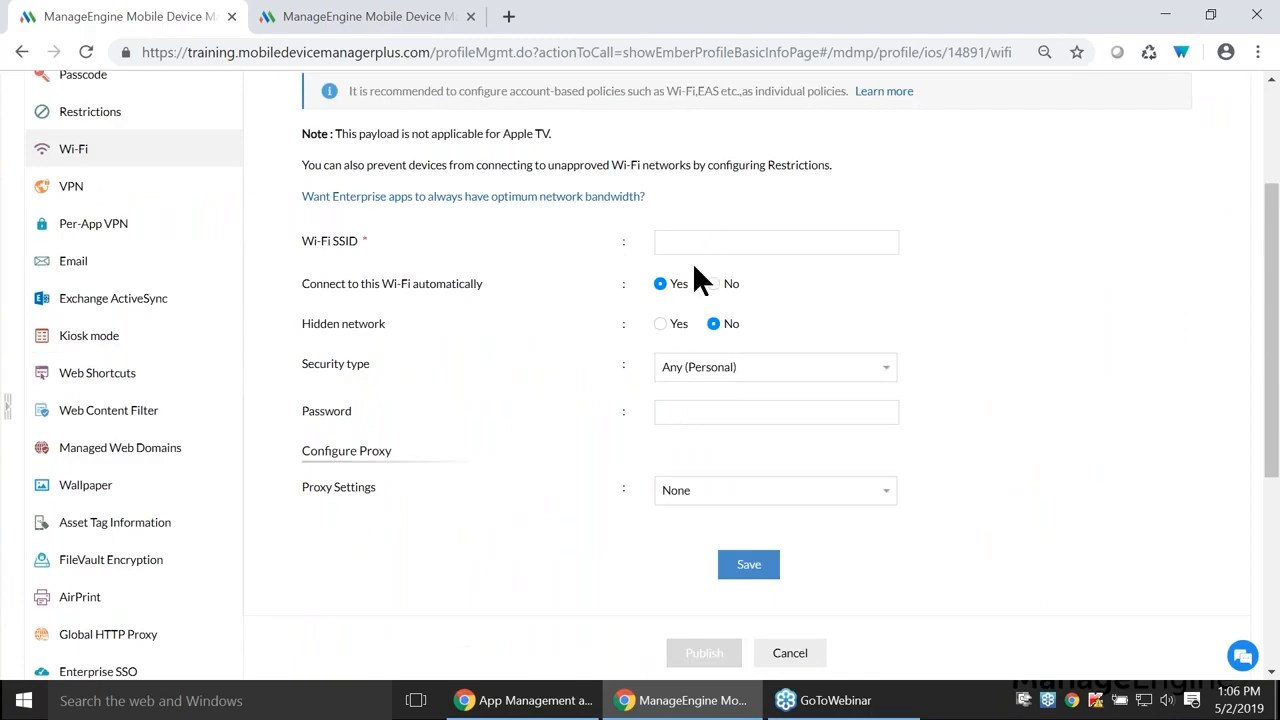
scroll(669, 263, up, 1)
- Under Network and Roaming restrictions, set 'Connect to wifi, only if distributed via MDM' to Yes, accepting the warning
click(163, 218)
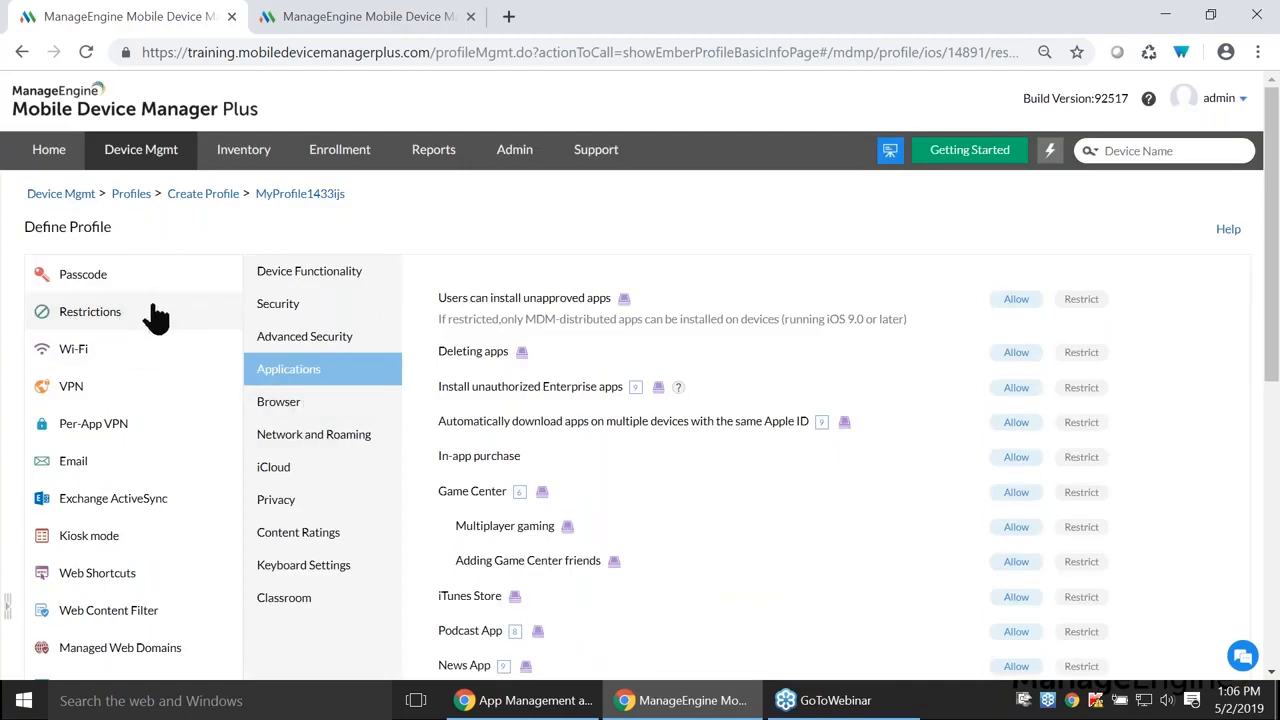
click(318, 440)
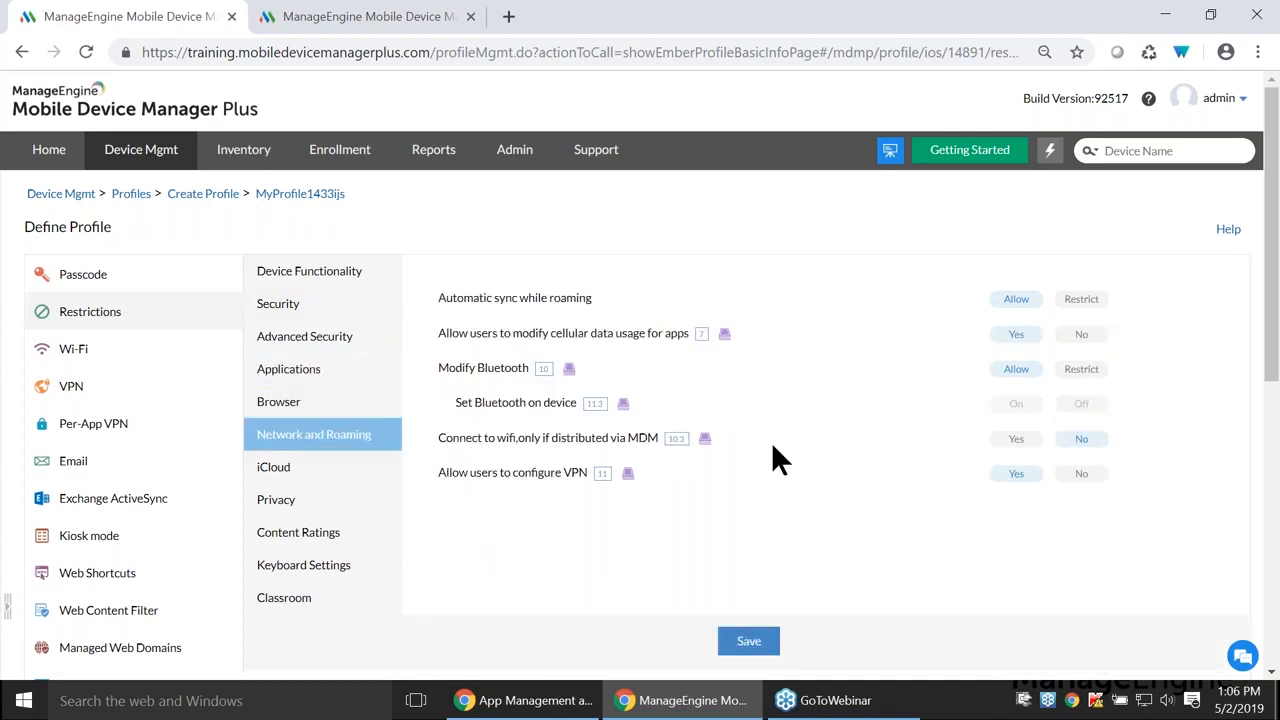
drag(484, 441, 646, 446)
click(1014, 440)
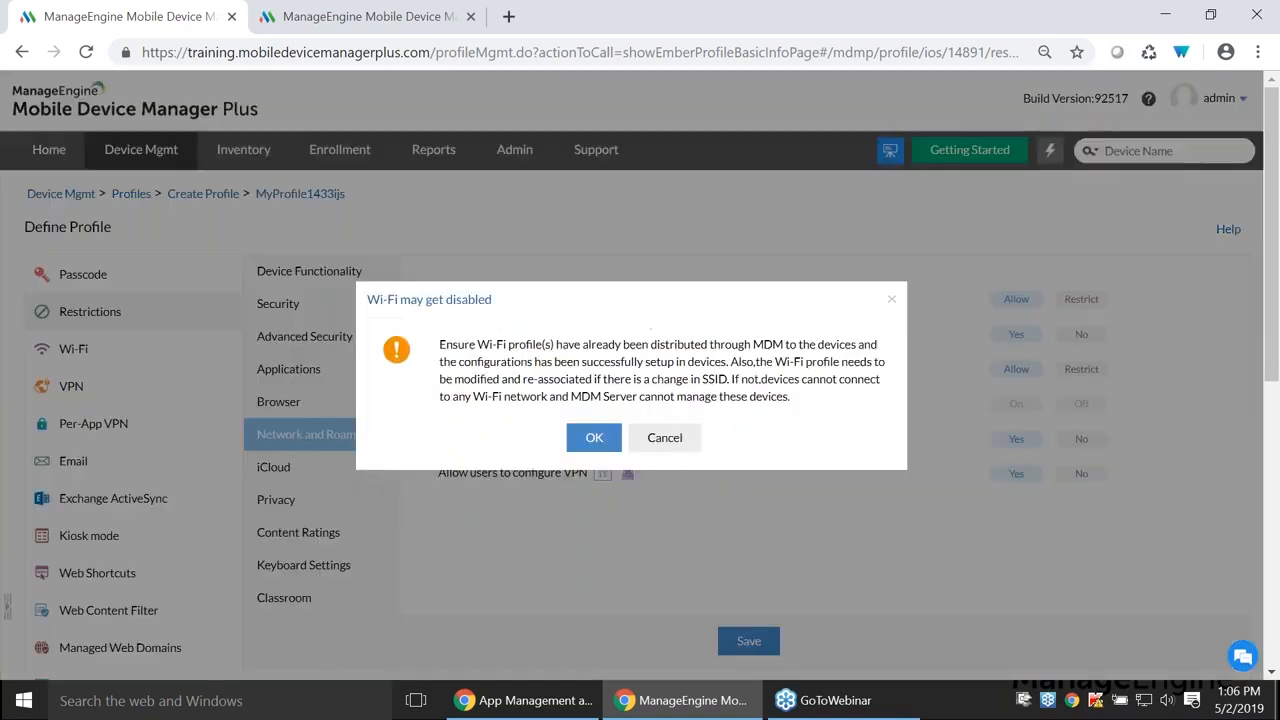
click(593, 446)
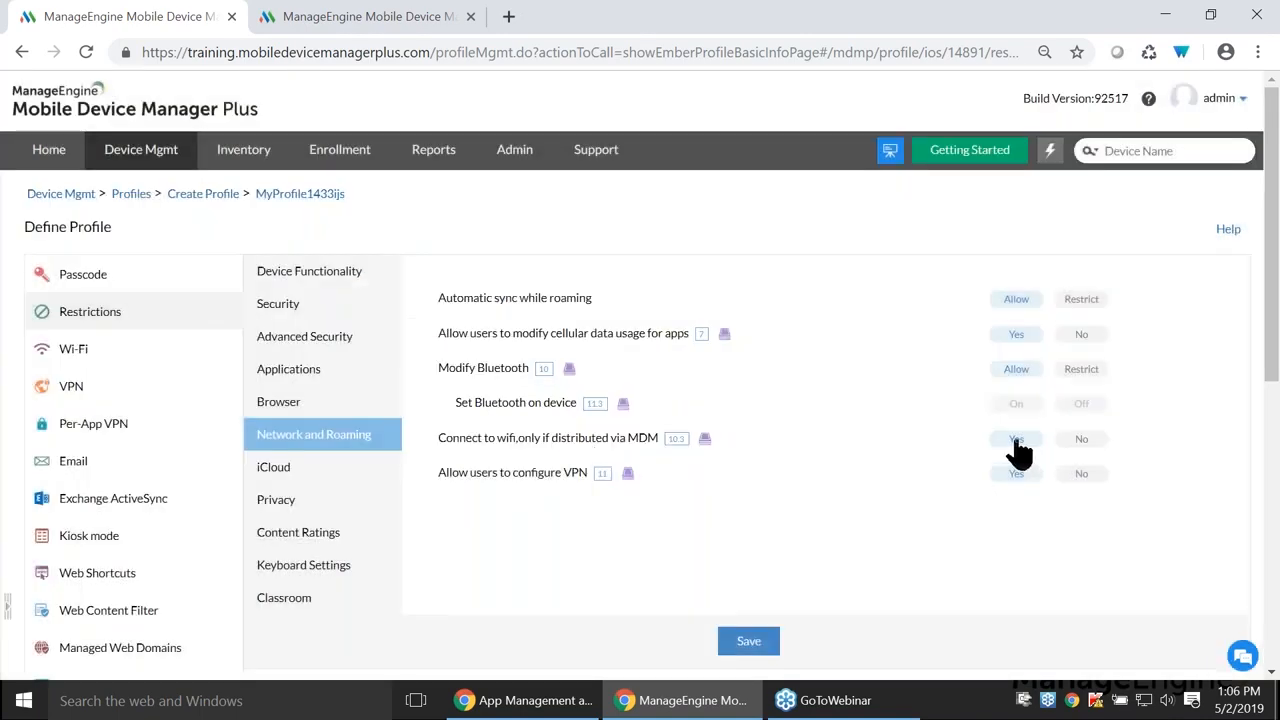